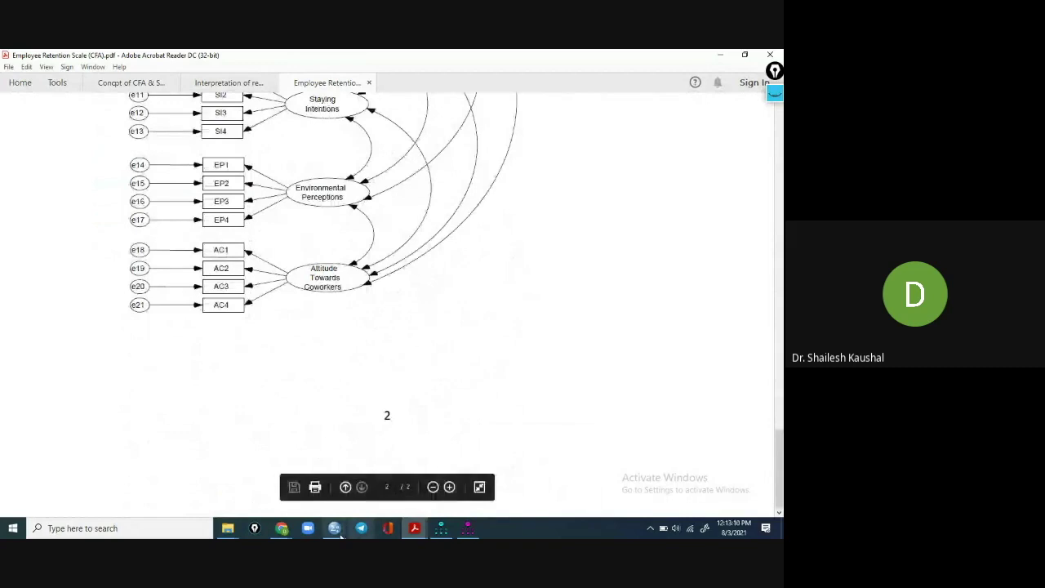
Step: Switch to the HBAT New.sav dataset in SPSS and select all variable columns from JS1 through AC4
click(334, 527)
click(455, 481)
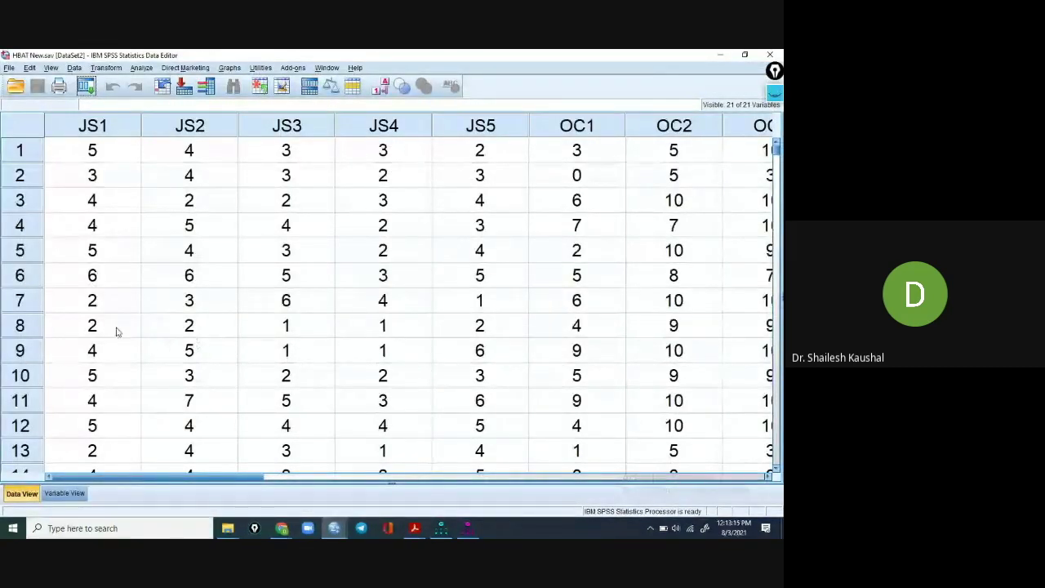
drag(93, 125, 471, 135)
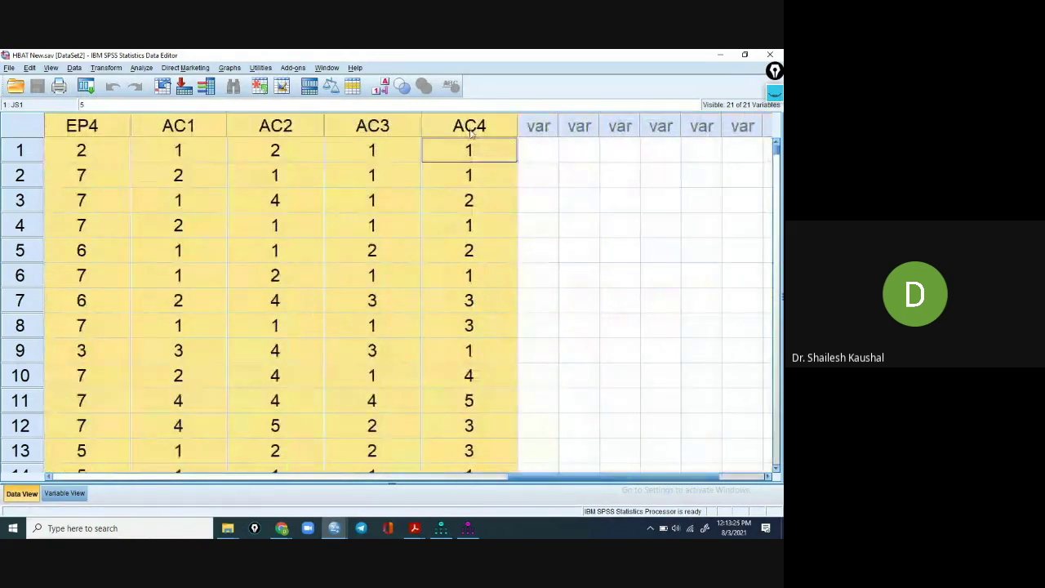
Step: Show the variable definitions, widen the Label column, and review the item descriptions from JS1 to AC4
click(64, 493)
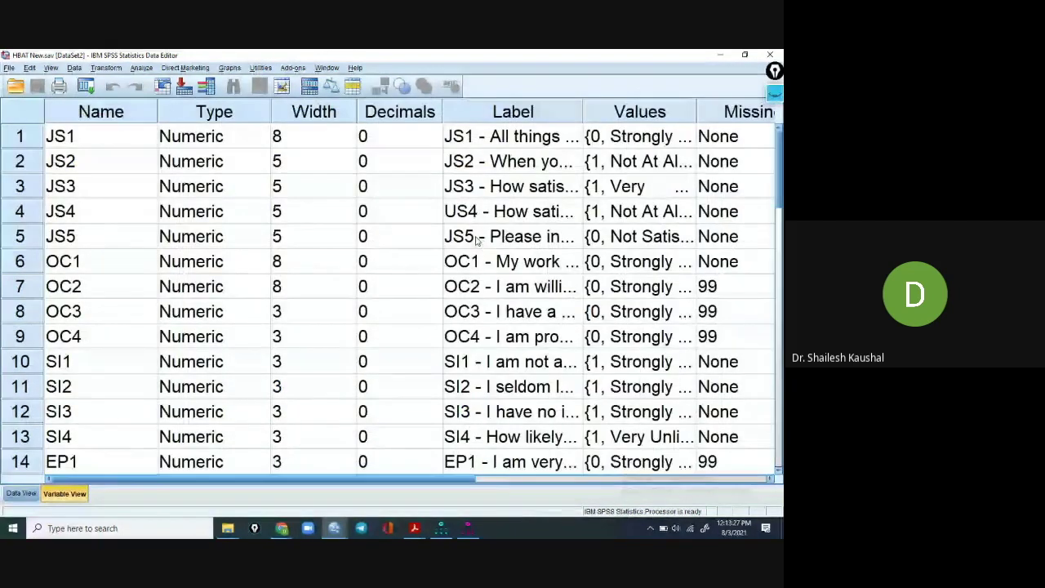
drag(583, 107, 778, 100)
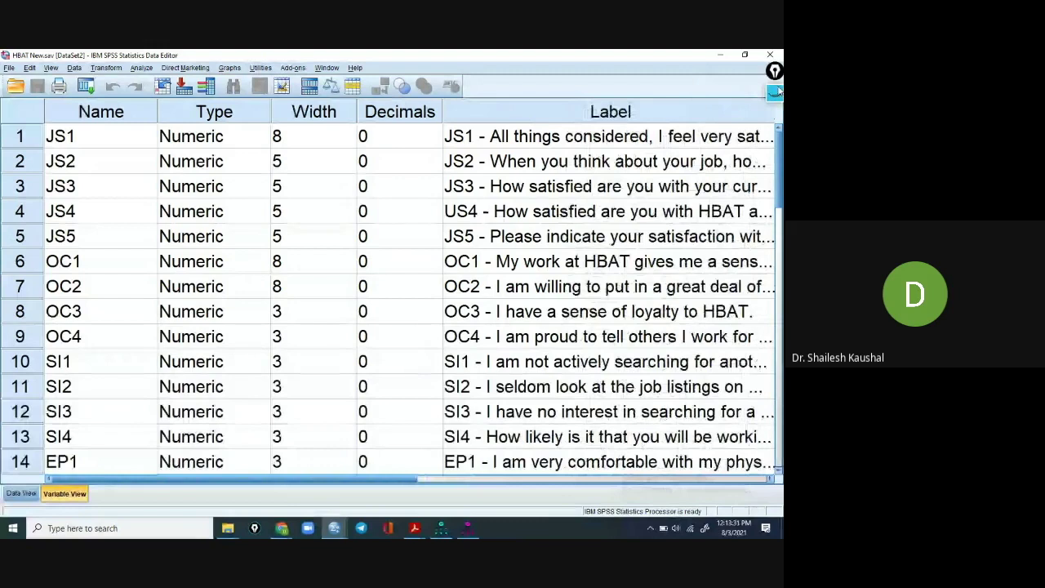
scroll(524, 161, down, 3)
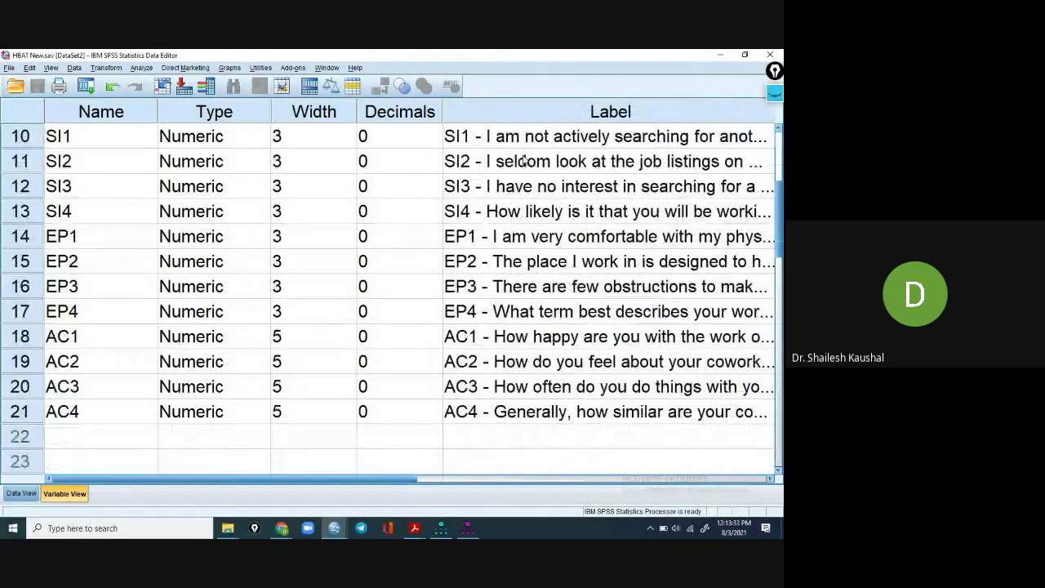
scroll(524, 161, up, 3)
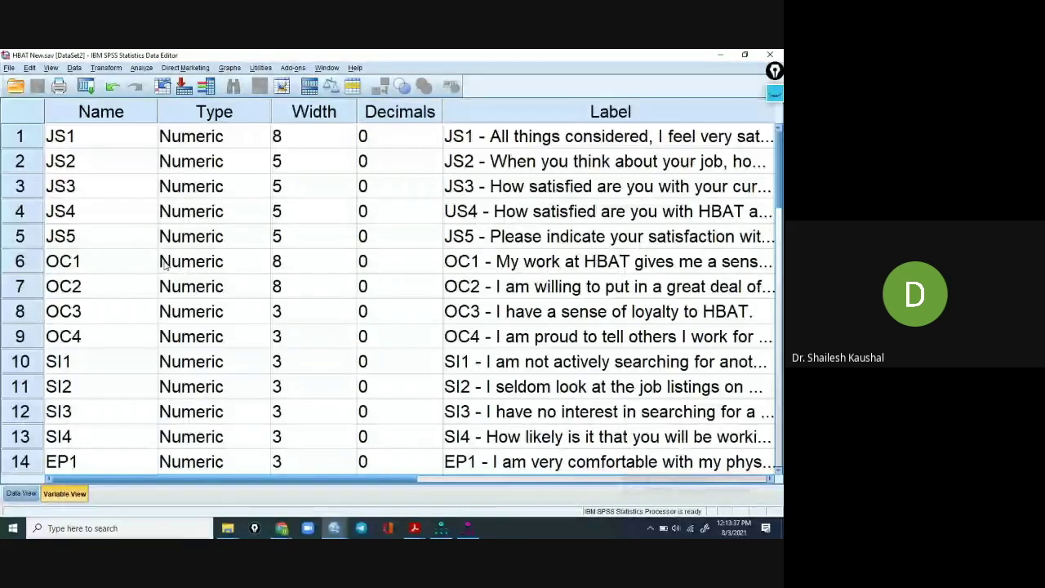
Step: Return to the case data and examine the records down to case 400, highlighting the last case and a range of rows above it
click(21, 493)
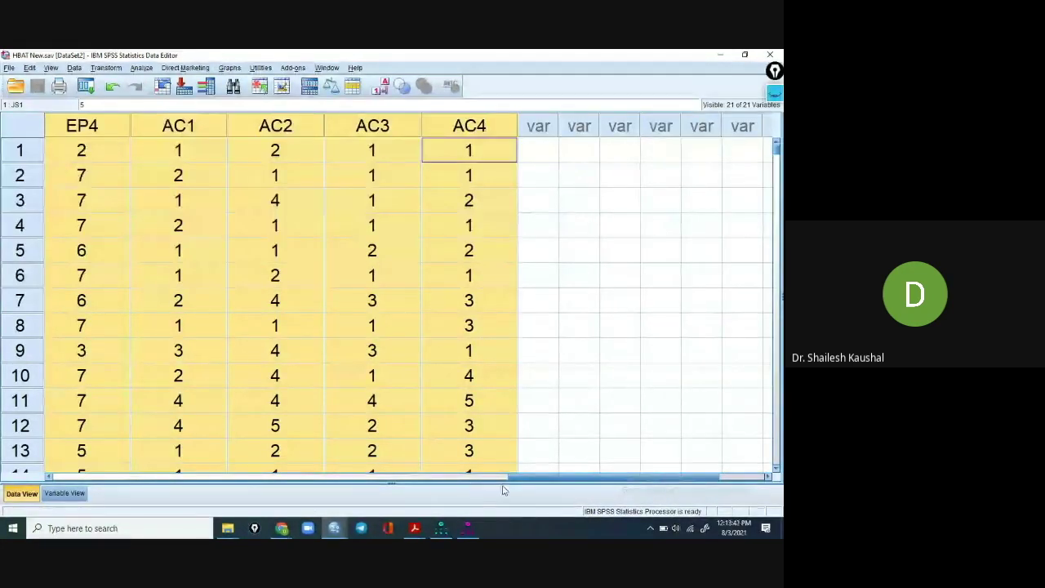
drag(514, 476, 4, 397)
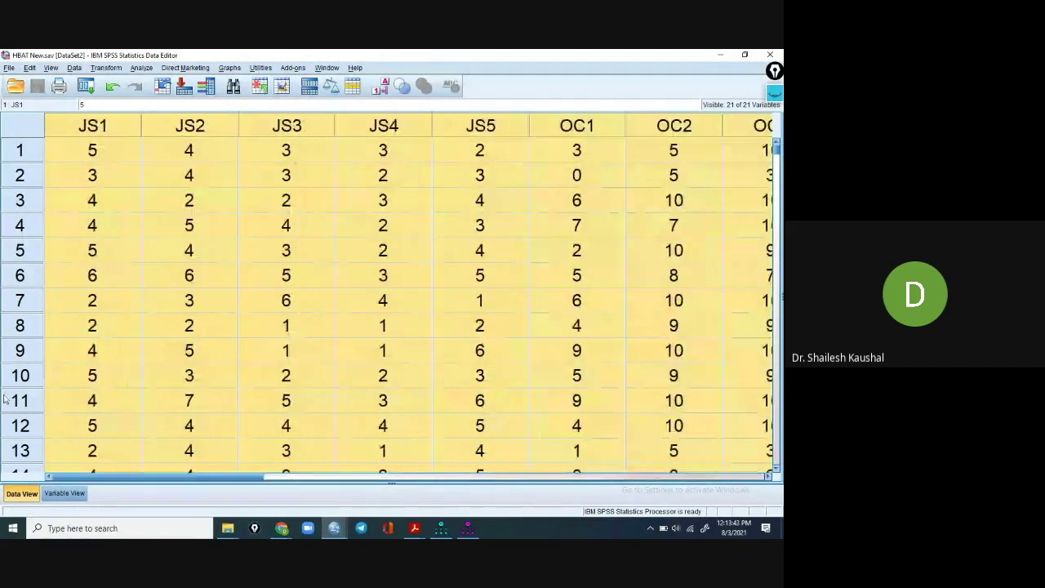
scroll(66, 302, down, 20)
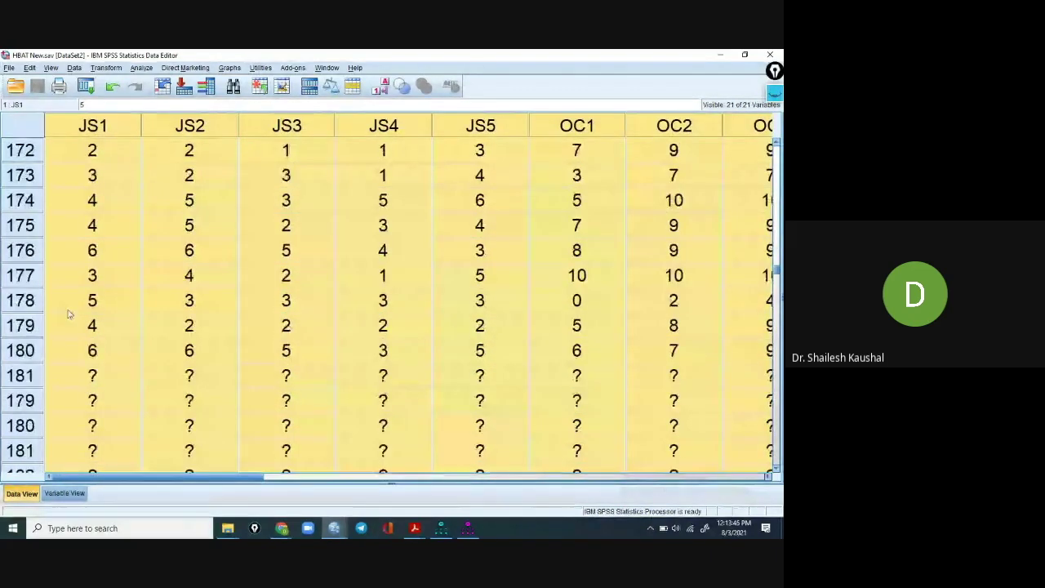
scroll(69, 314, down, 20)
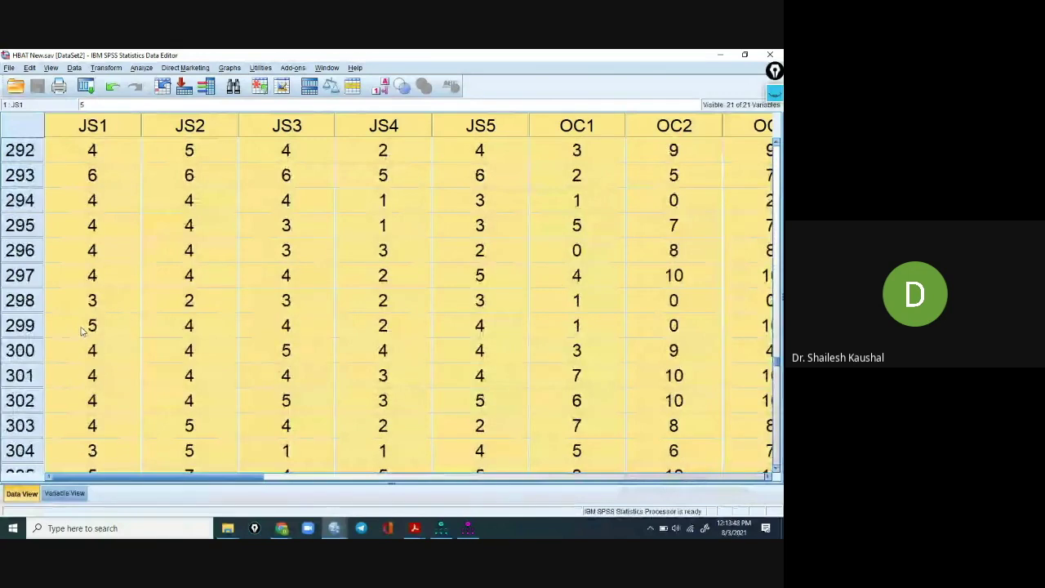
scroll(82, 331, down, 20)
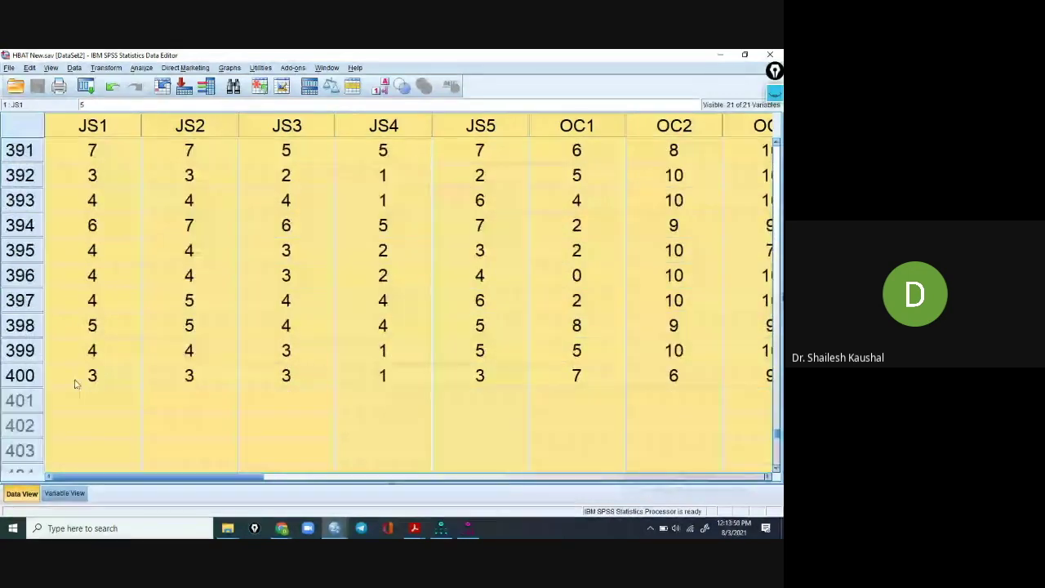
click(77, 375)
click(25, 377)
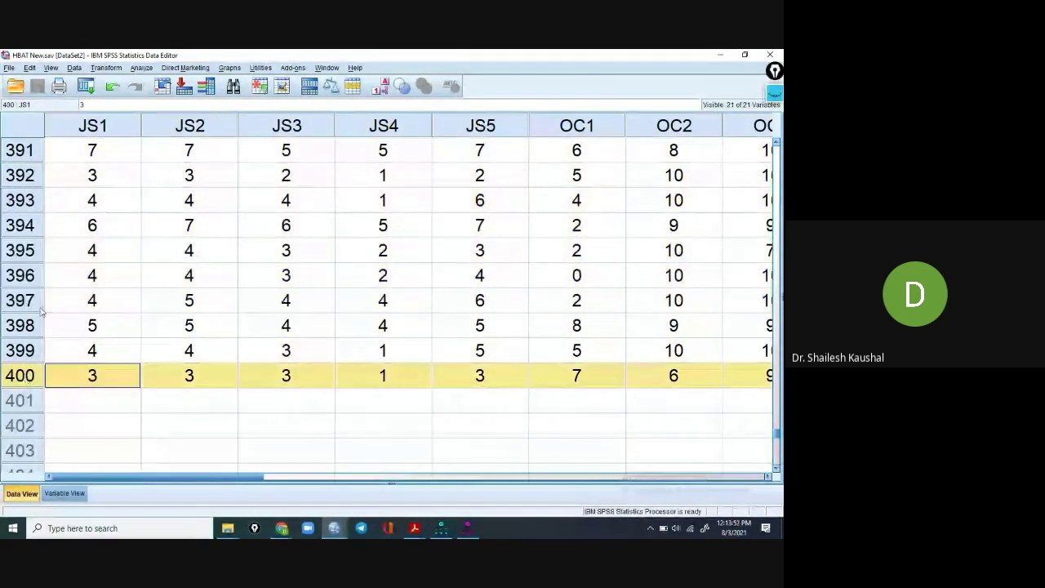
drag(43, 311, 46, 126)
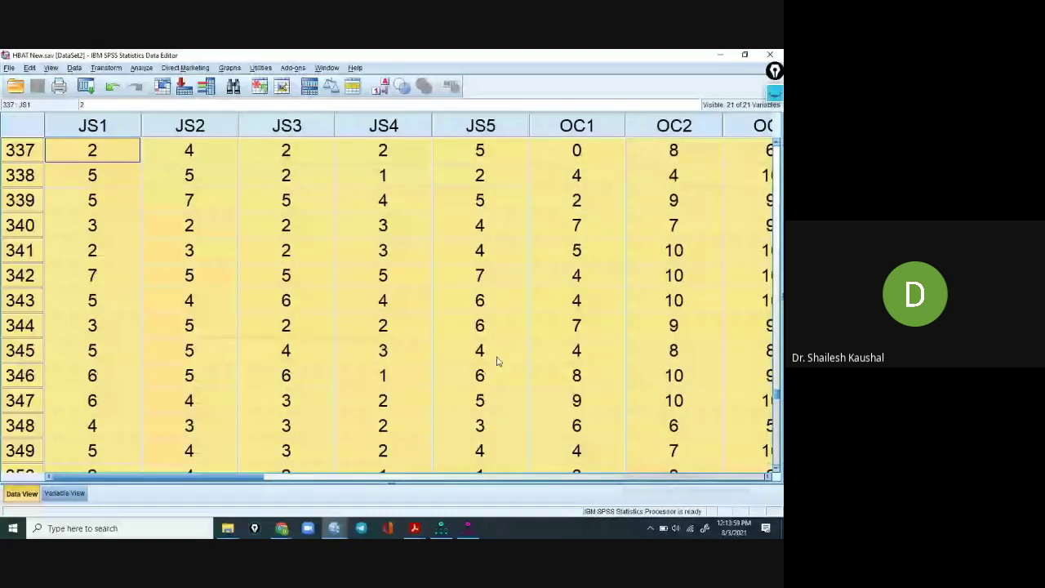
click(333, 295)
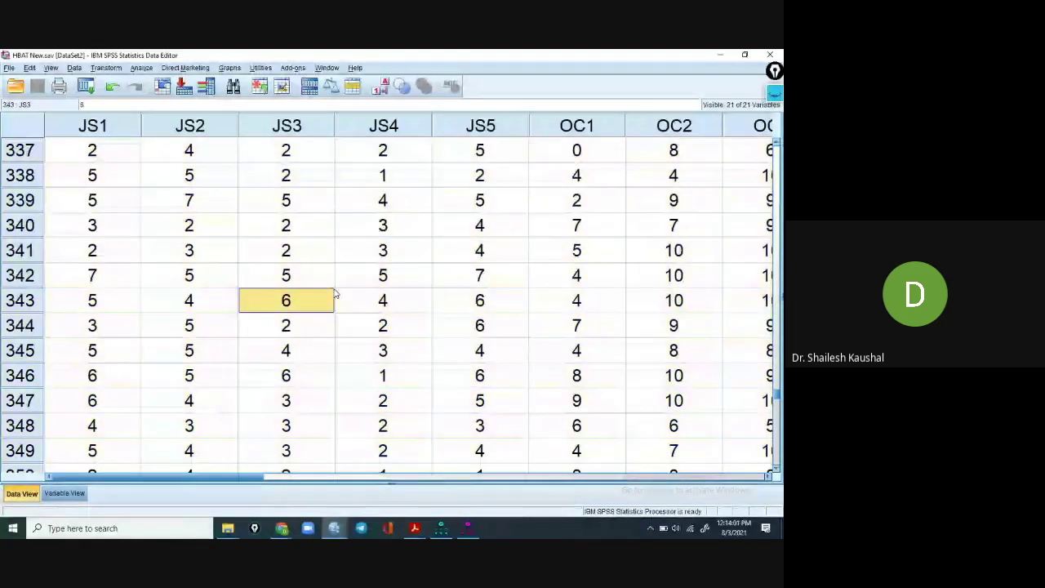
Step: Switch to Amos Graphics, save the open CFA.amw model, and start a new blank path diagram
click(441, 529)
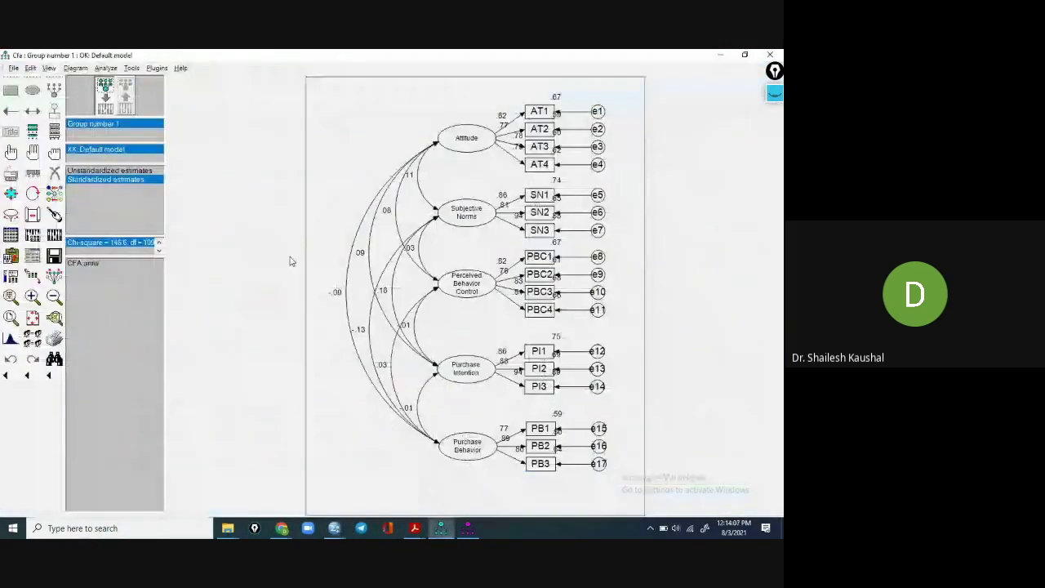
click(13, 69)
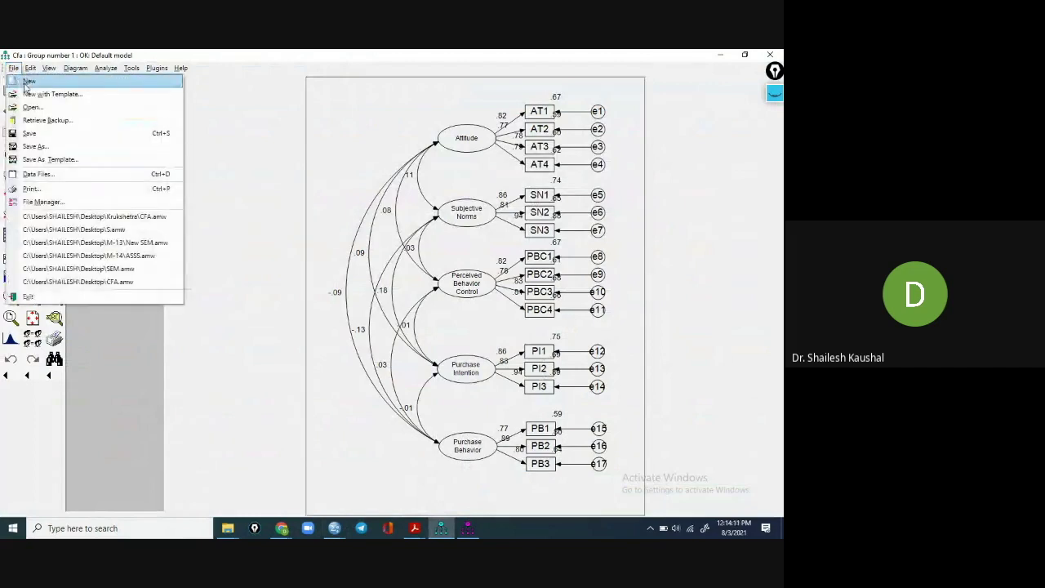
click(27, 82)
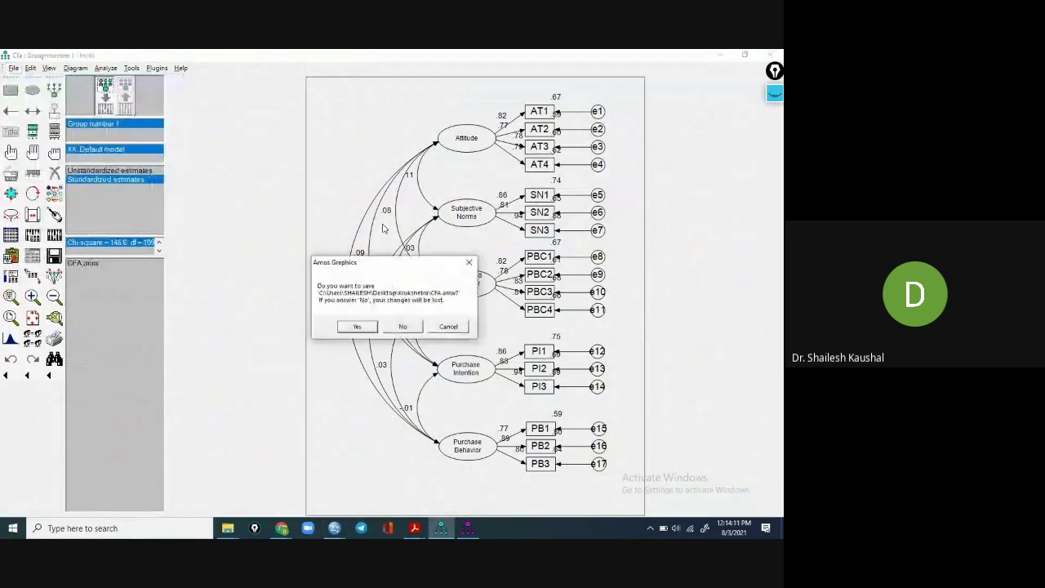
click(359, 328)
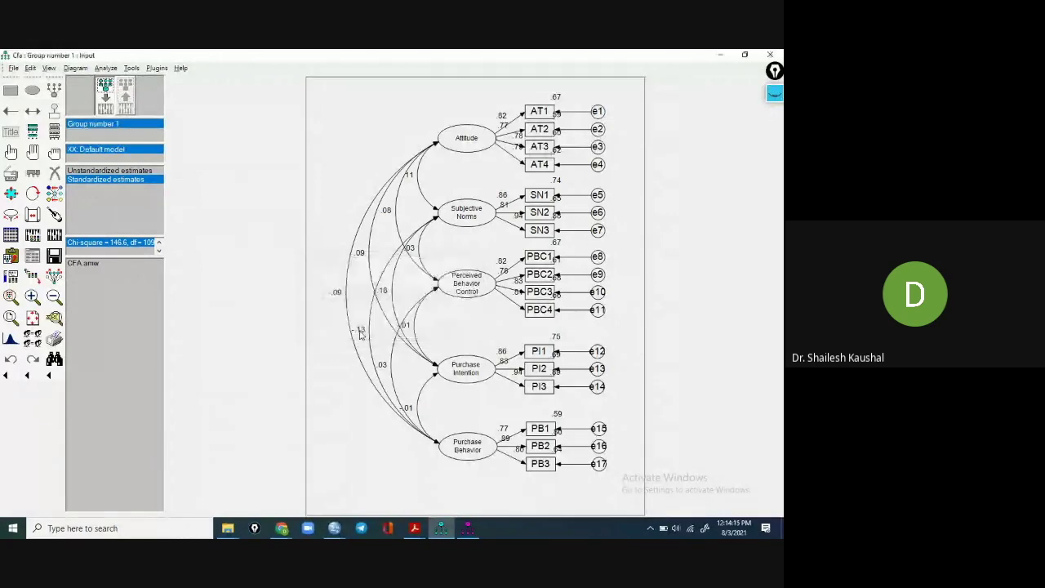
click(12, 71)
click(398, 227)
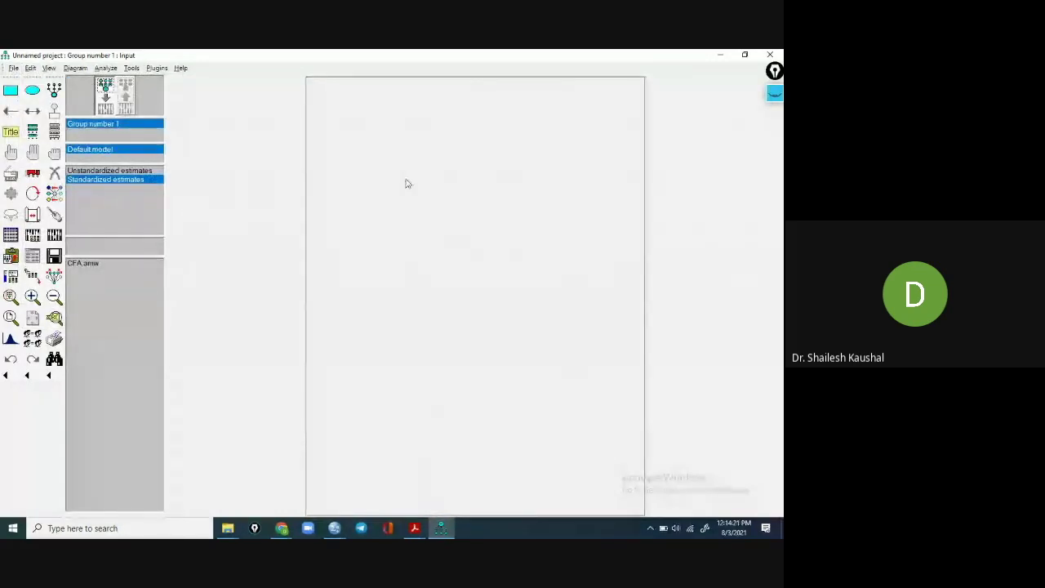
Step: Draw a latent variable ellipse near the page's upper-left corner, undo the stray second ellipse, and duplicate the first downward into a column of five
click(32, 90)
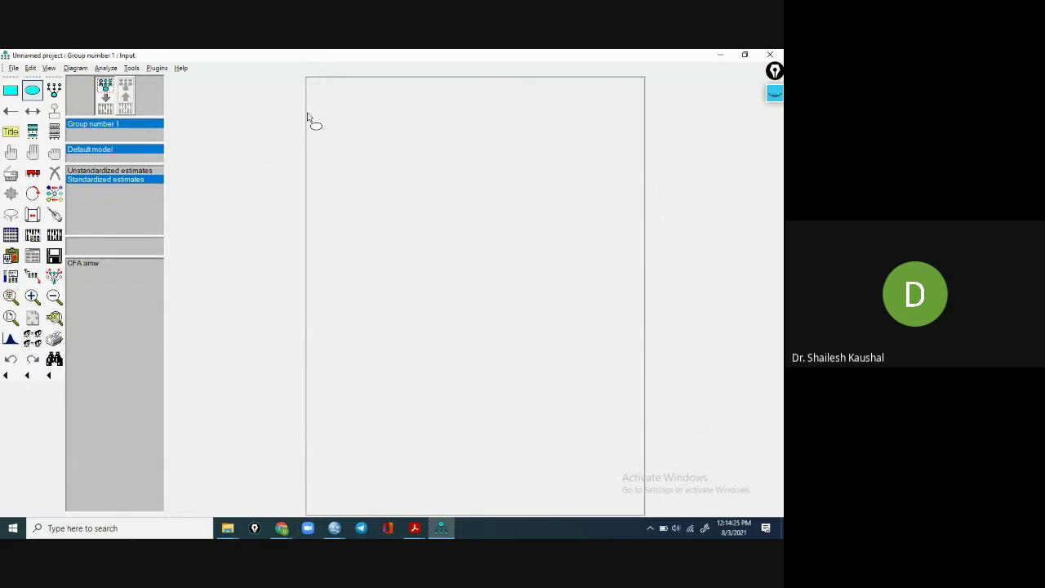
drag(341, 129, 352, 136)
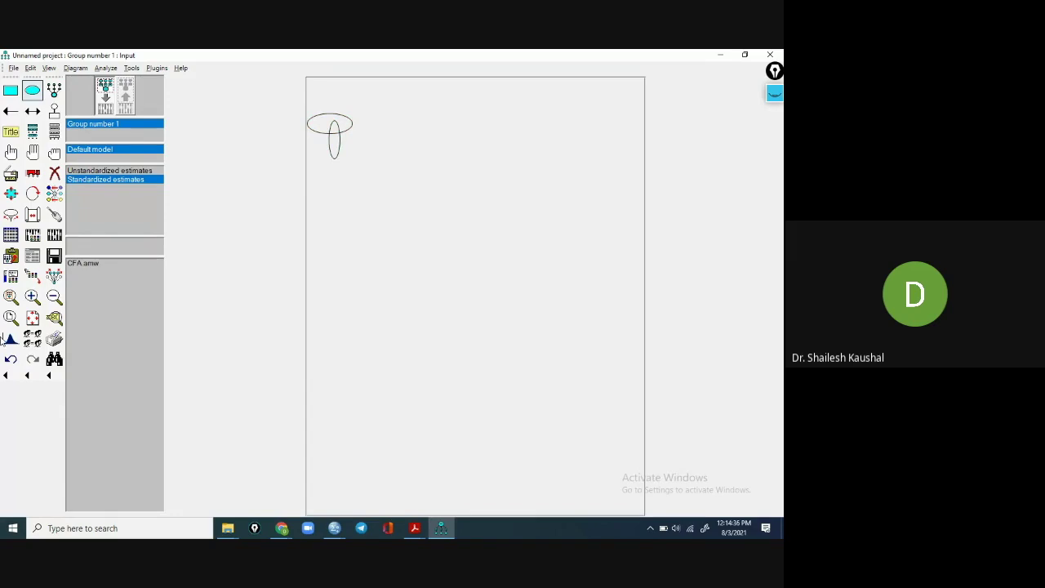
click(9, 358)
click(11, 174)
drag(331, 132, 329, 409)
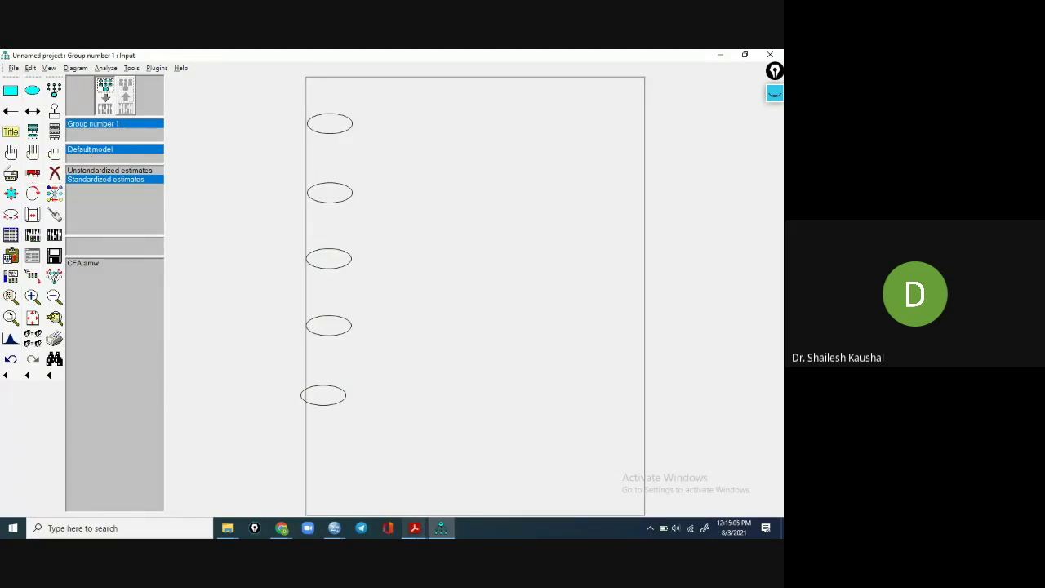
Step: Consult the factor diagram in Employee Retention Scale (CFA).pdf to check how many indicators each construct has
mouse_move(416, 529)
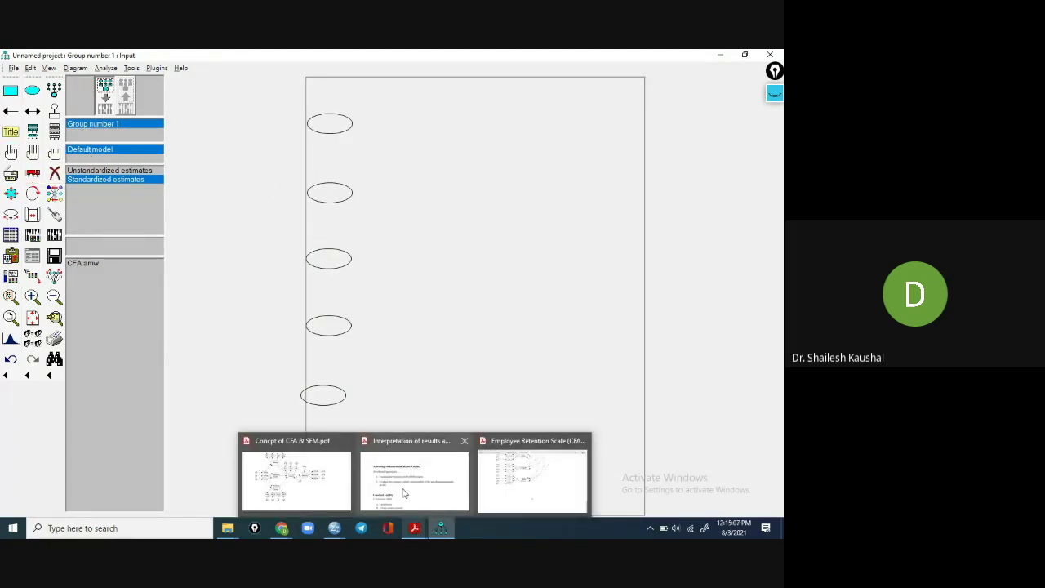
mouse_move(457, 495)
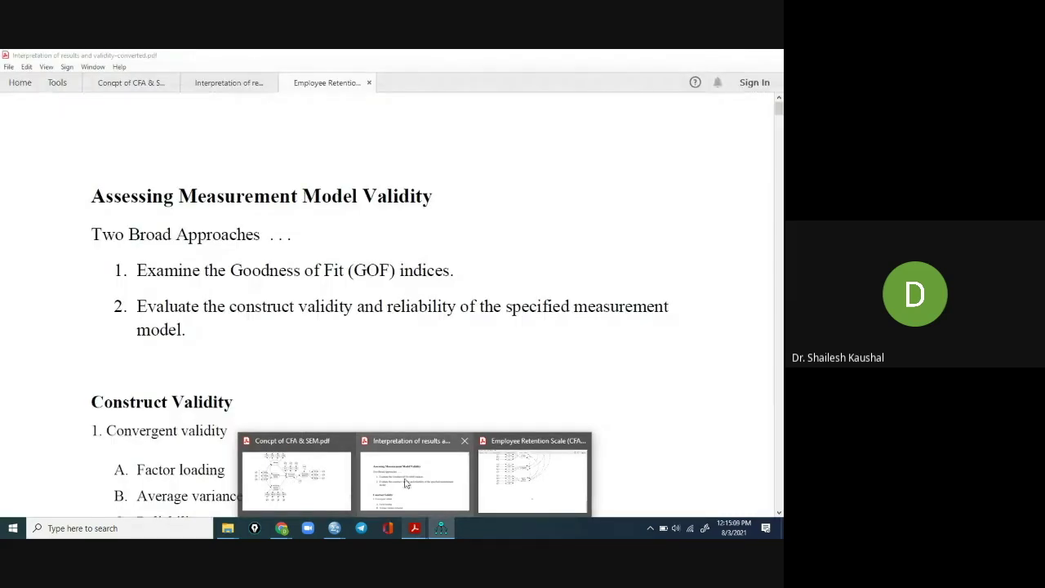
click(533, 482)
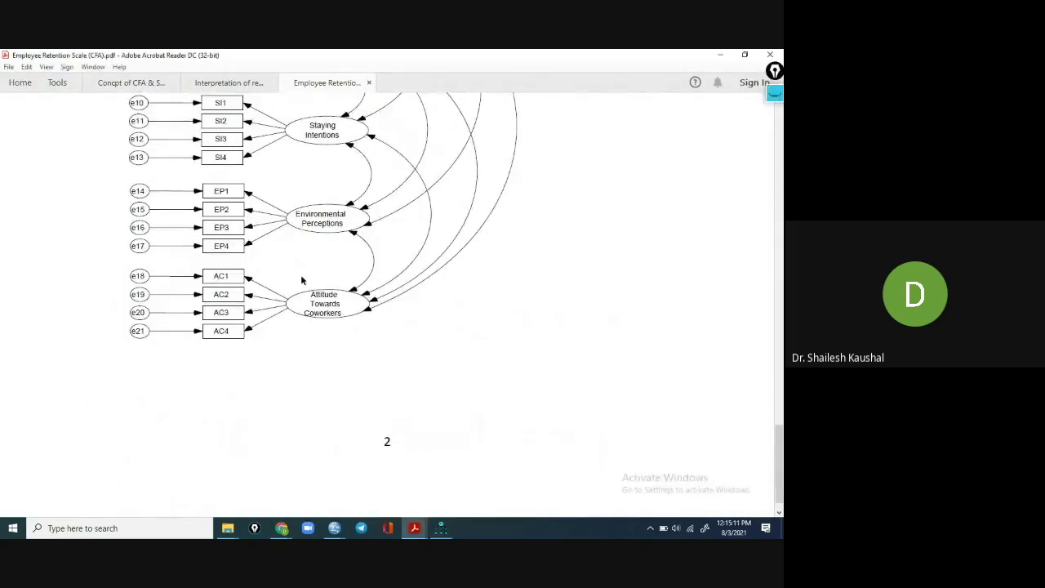
scroll(301, 280, up, 6)
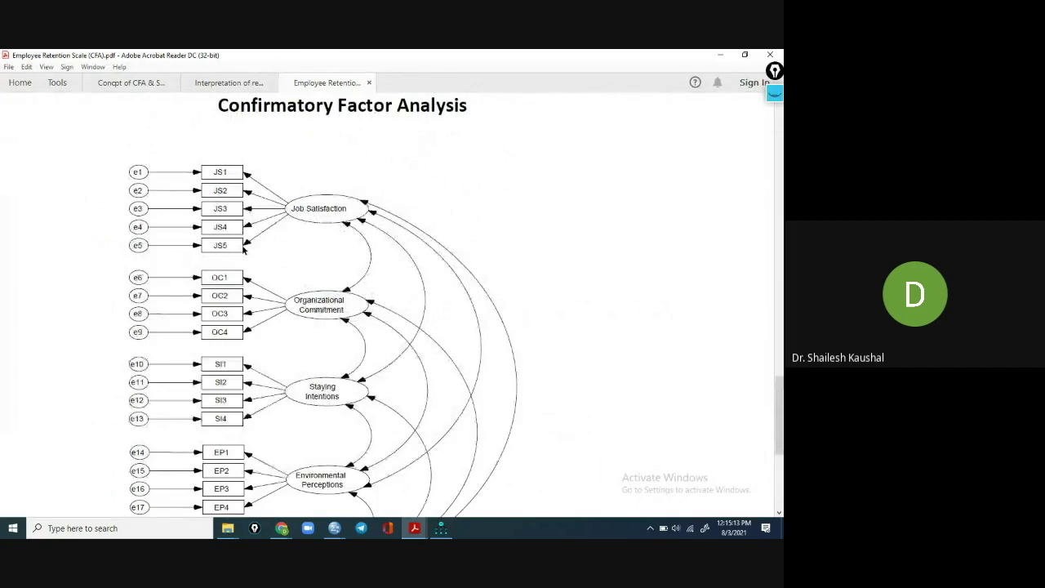
scroll(242, 249, down, 4)
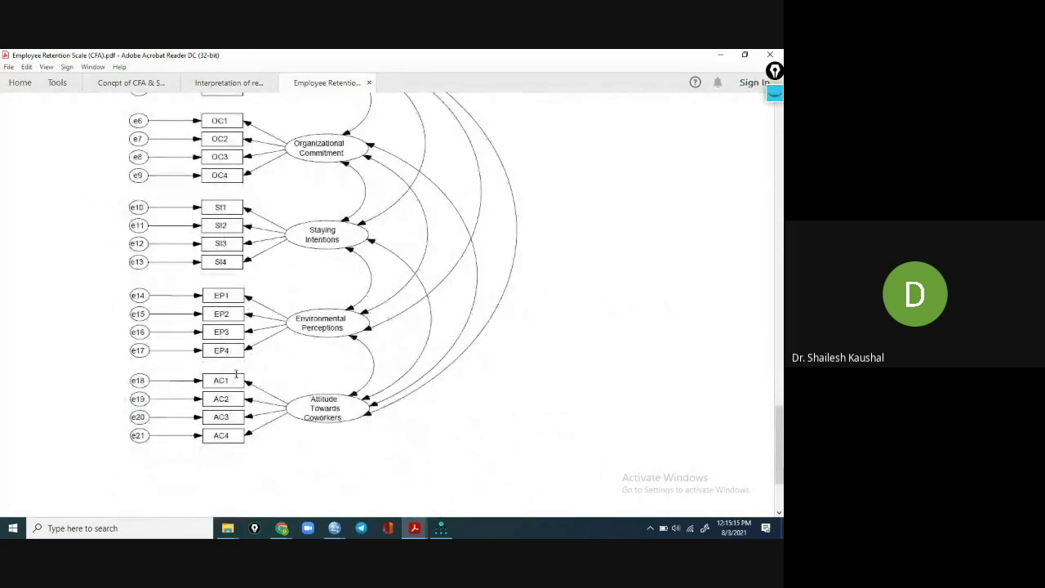
scroll(249, 374, up, 3)
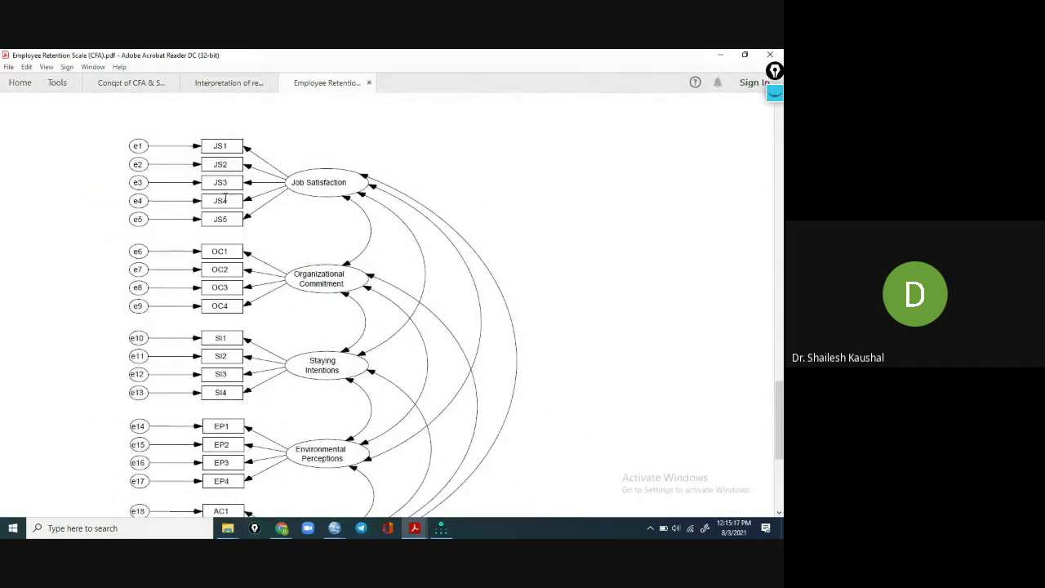
Step: Switch back to Amos Graphics and add five indicators with error terms to the topmost latent variable
click(441, 528)
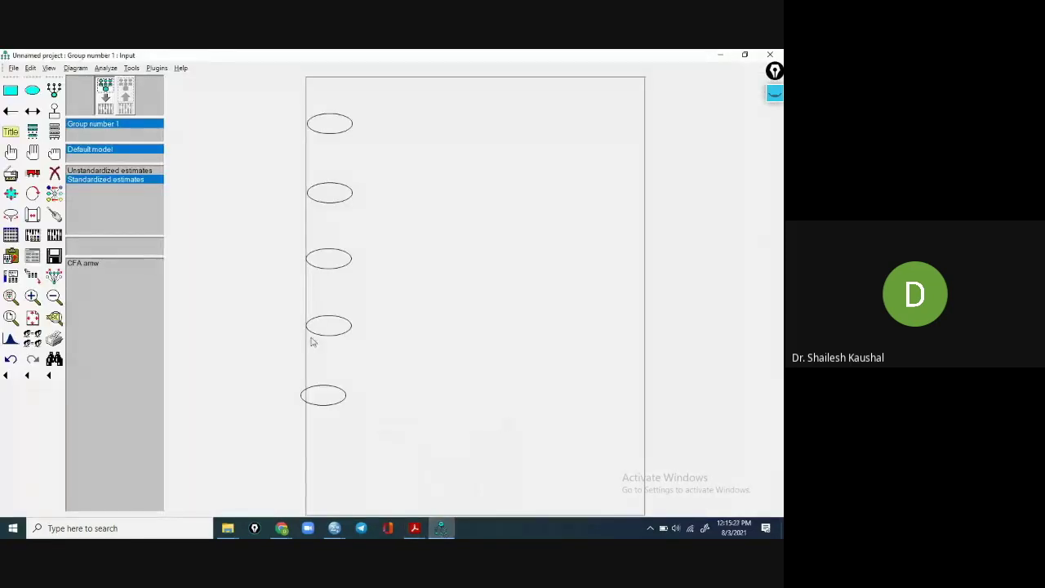
click(53, 92)
click(332, 116)
click(332, 116)
click(332, 116)
click(333, 117)
click(333, 117)
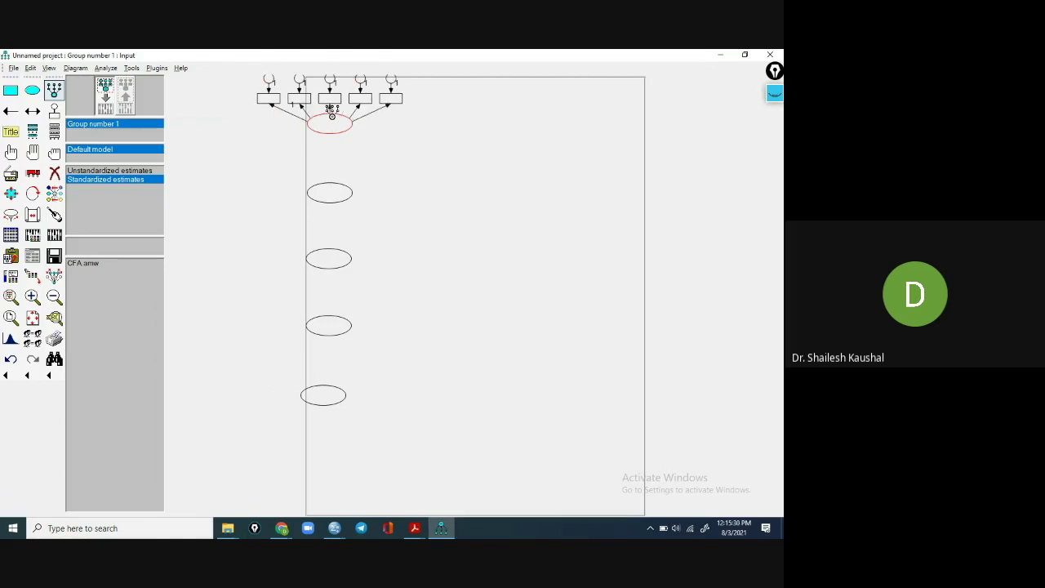
Step: Add four indicators with error terms to each of the second and third latent variables
click(320, 186)
click(320, 186)
click(320, 186)
click(320, 186)
click(330, 254)
click(329, 253)
click(330, 254)
click(329, 253)
Step: Add four indicators with error terms to each of the fourth and fifth latent variables
click(326, 324)
click(326, 324)
click(324, 319)
click(324, 320)
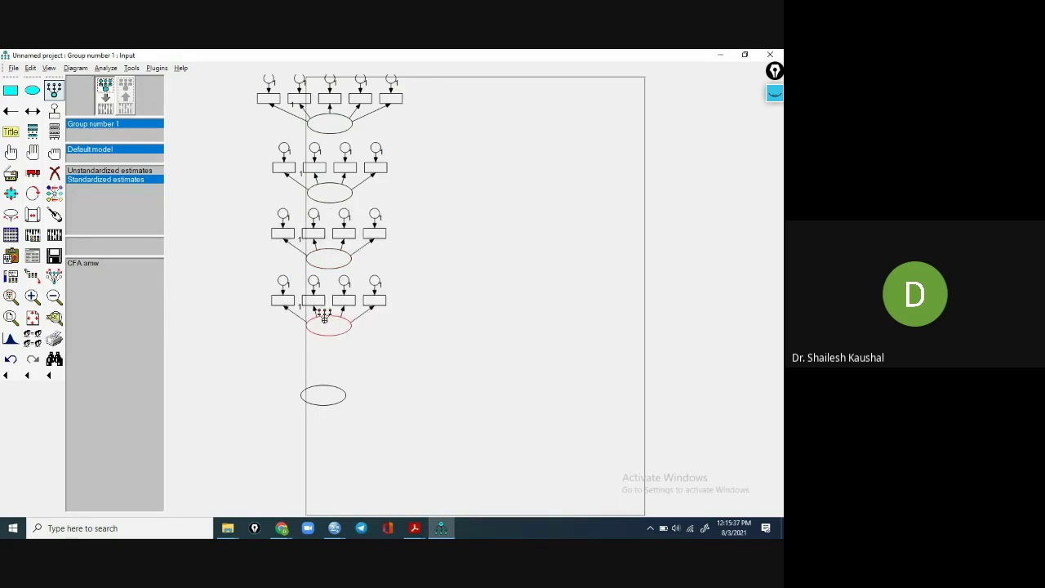
click(314, 390)
click(314, 389)
click(314, 389)
click(314, 389)
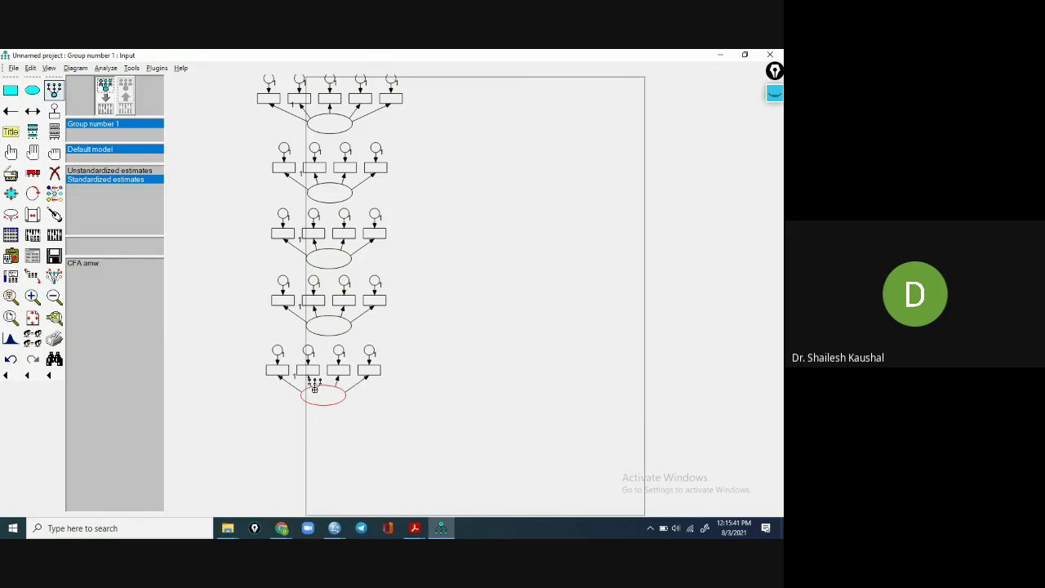
Step: Rotate the indicators of all five latent variables so they sit to the right of their ellipses
click(33, 194)
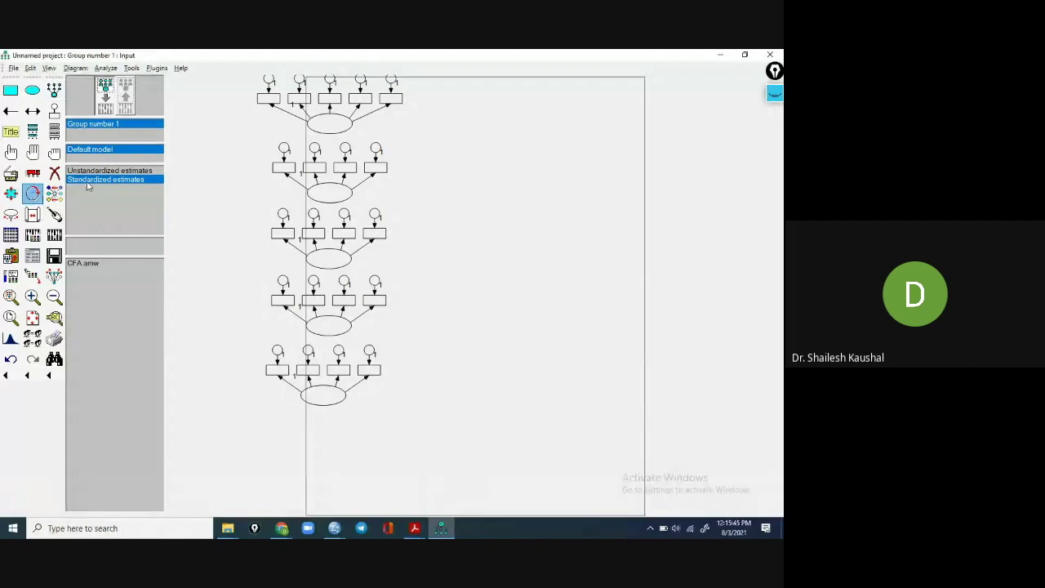
click(331, 127)
click(331, 194)
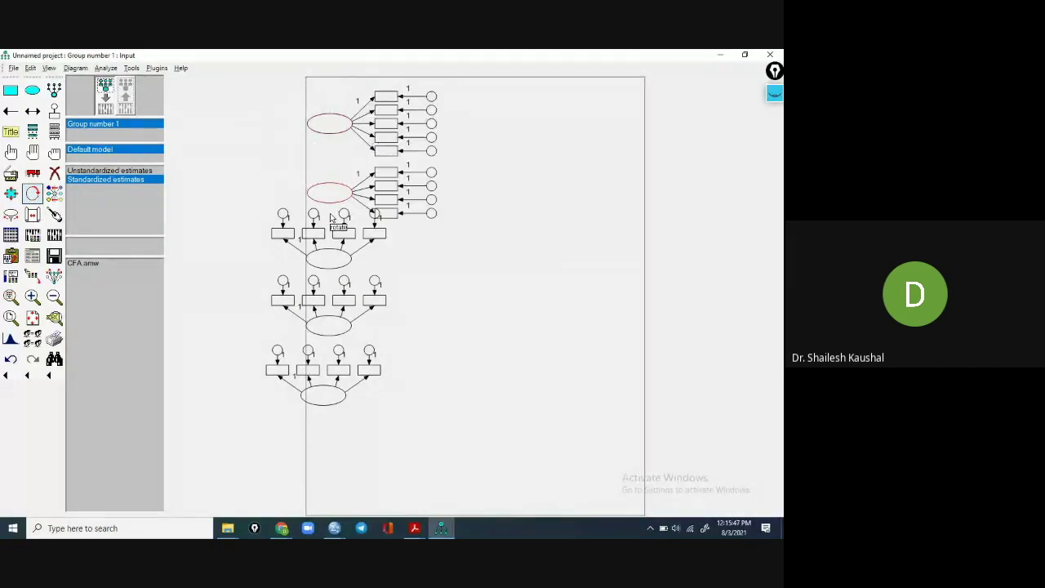
click(332, 259)
click(342, 318)
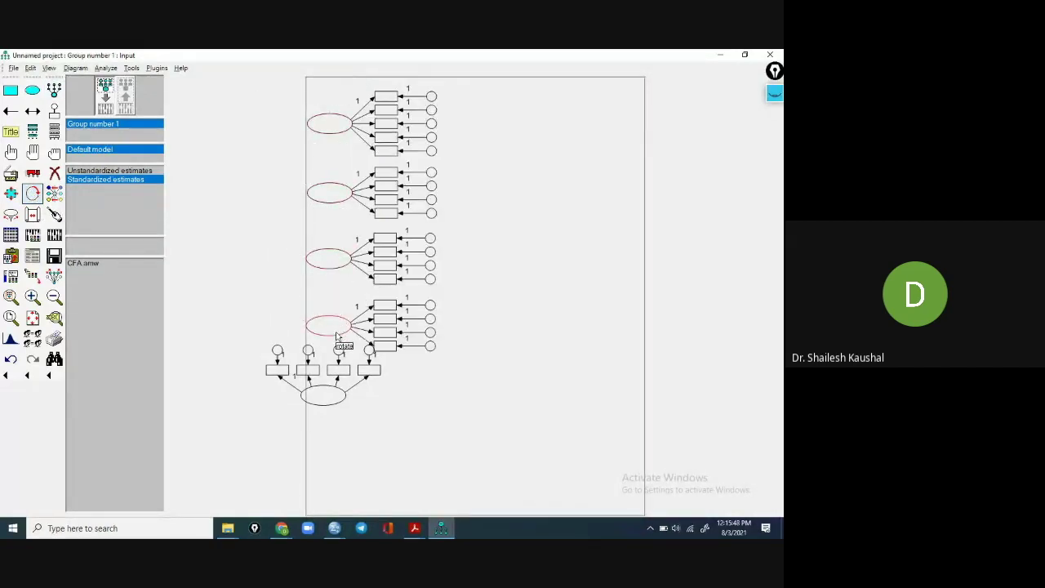
click(329, 400)
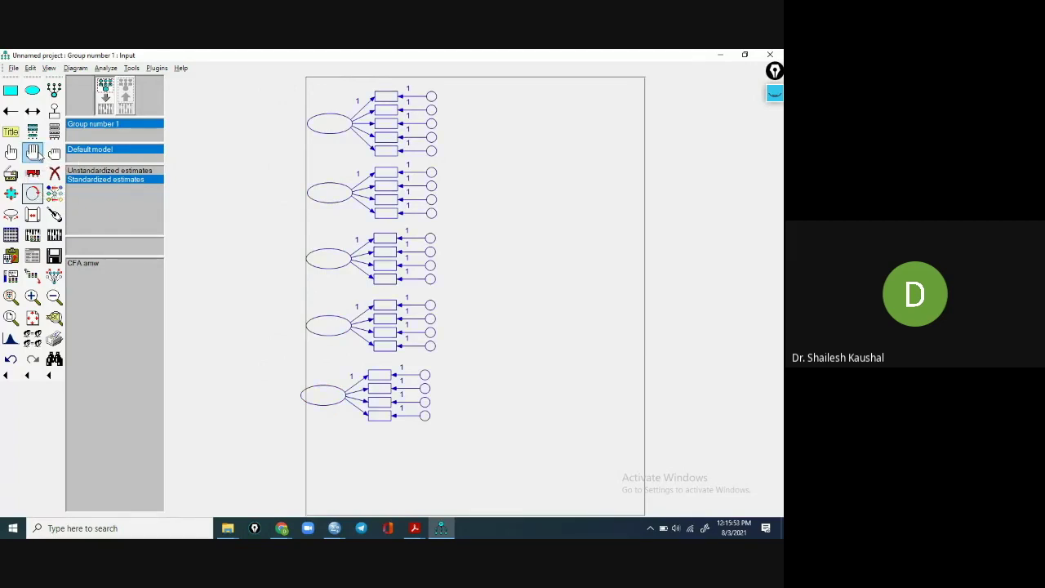
Step: Select the whole model and move it to the middle of the page outline
click(33, 173)
key(F3)
drag(325, 129, 448, 156)
key(F4)
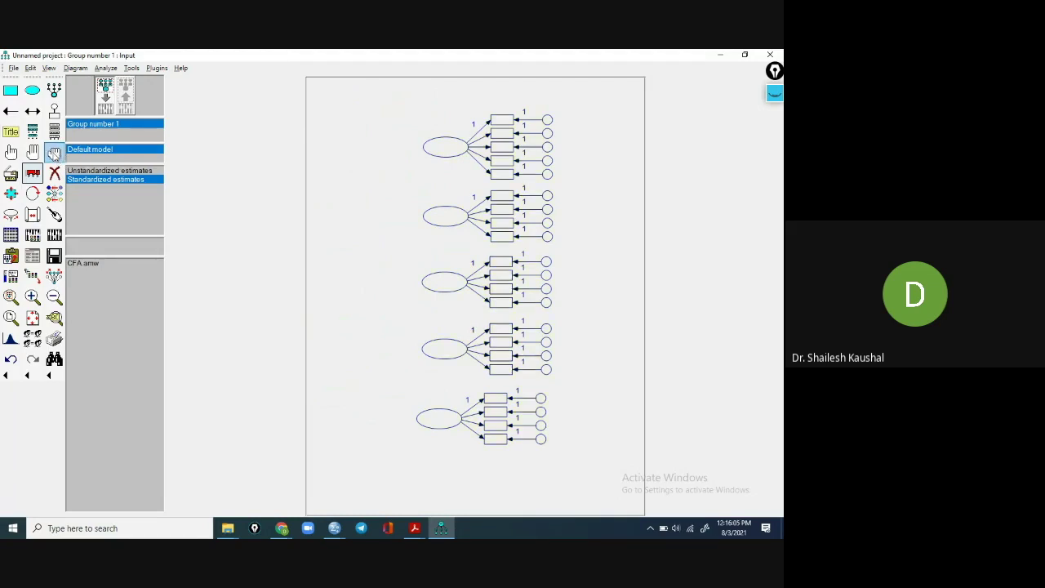
Step: Select only the five latent variables, draw covariances between all of them with the Draw Covariances plugin, and deselect everything
click(10, 152)
click(448, 154)
click(447, 222)
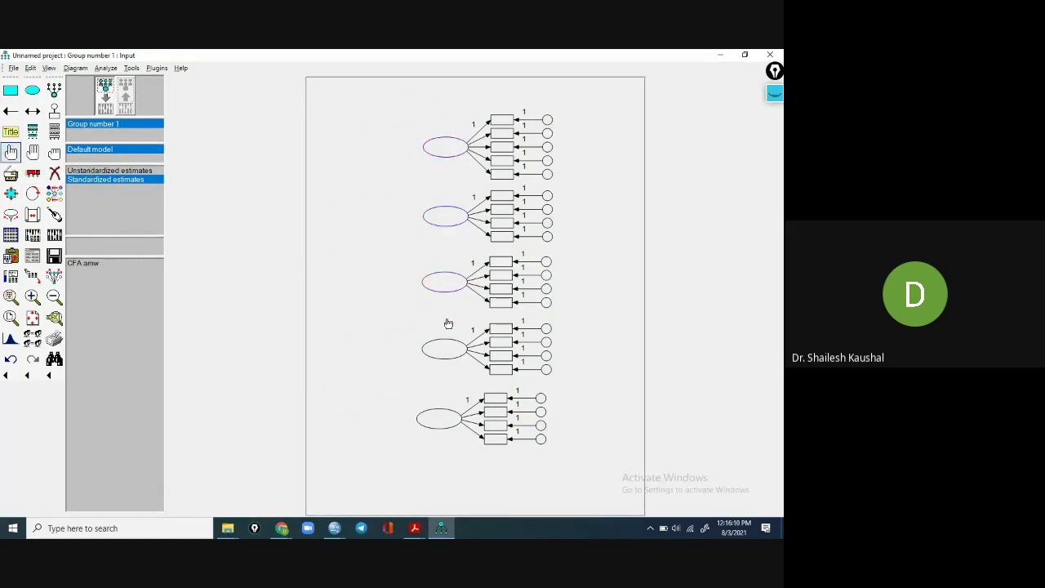
click(454, 348)
click(156, 68)
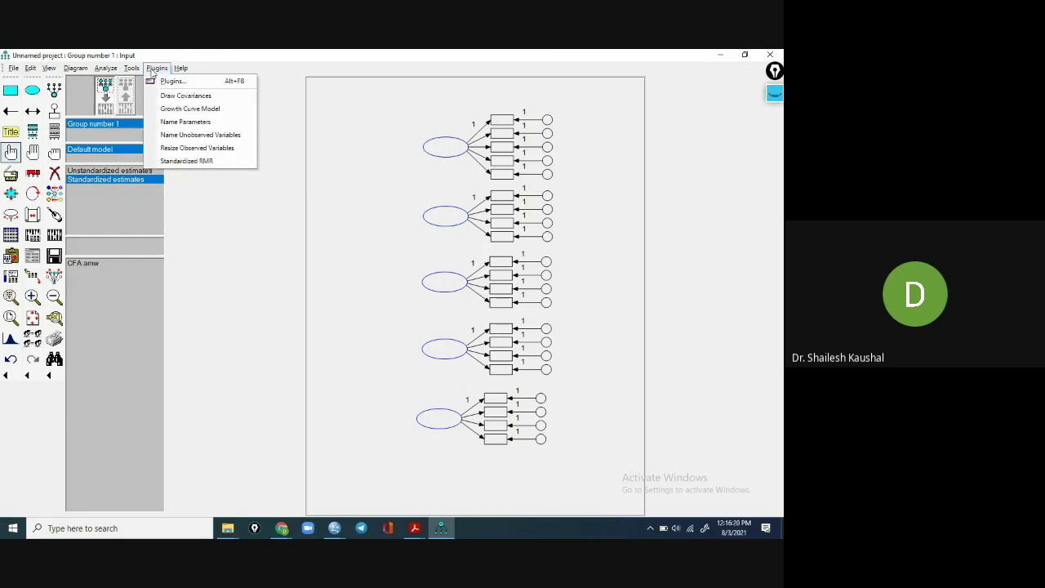
click(185, 95)
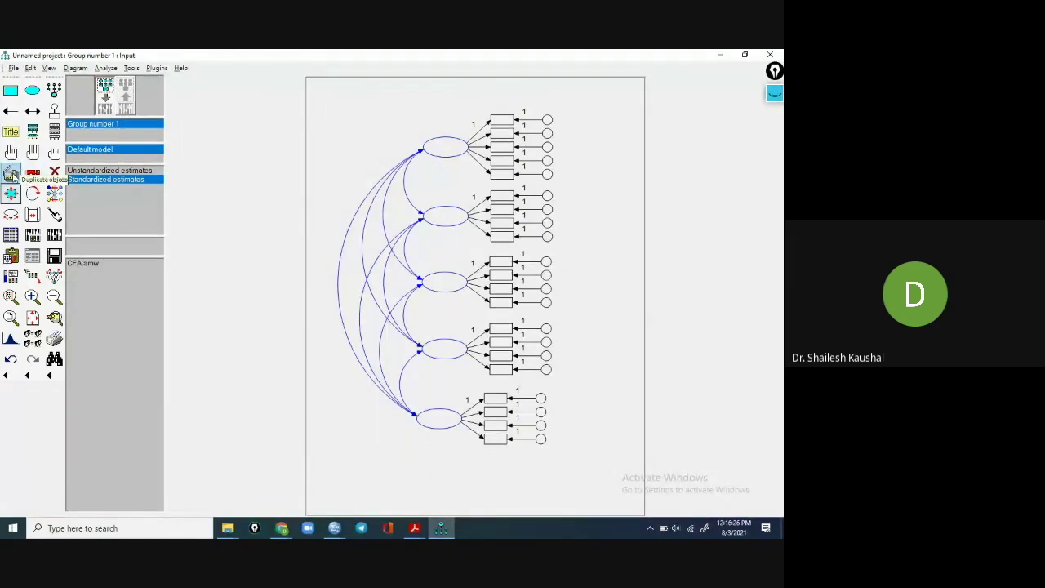
click(11, 174)
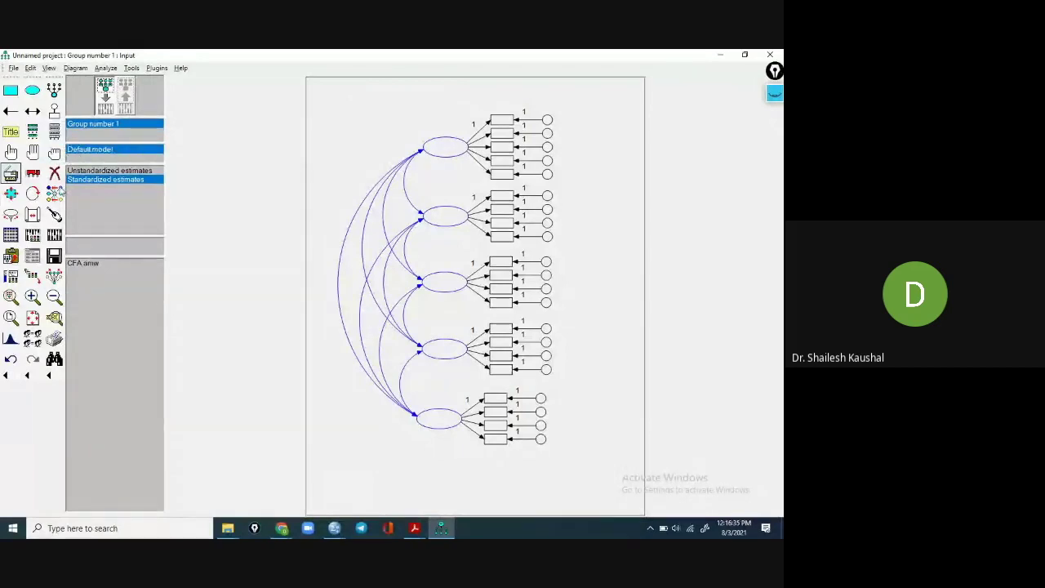
click(54, 152)
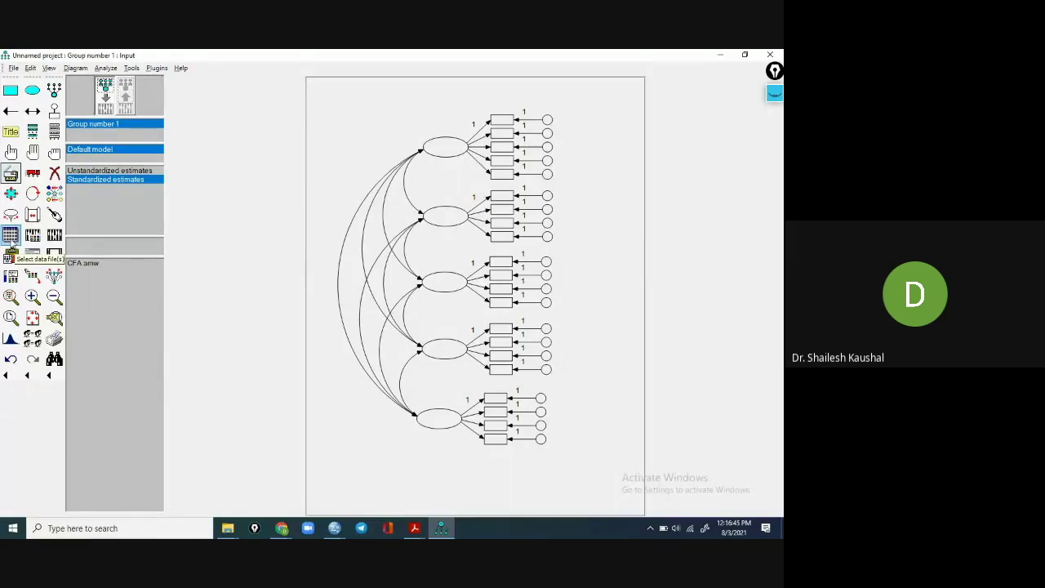
Step: Assign HBAT New.sav from the Krukshetra\05.08.2021 folder on the Desktop as the data file for Group number 1
click(11, 236)
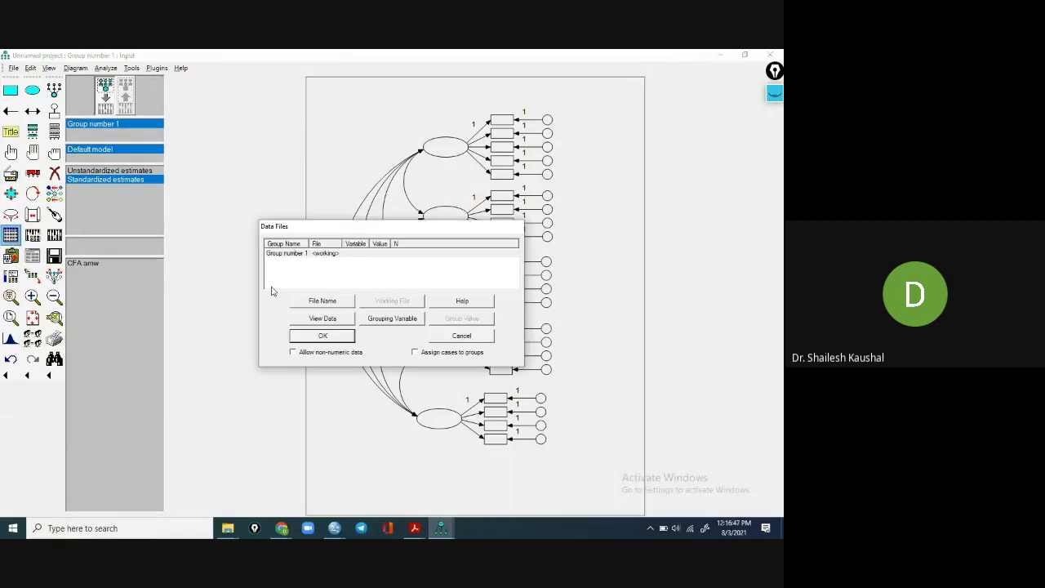
click(324, 301)
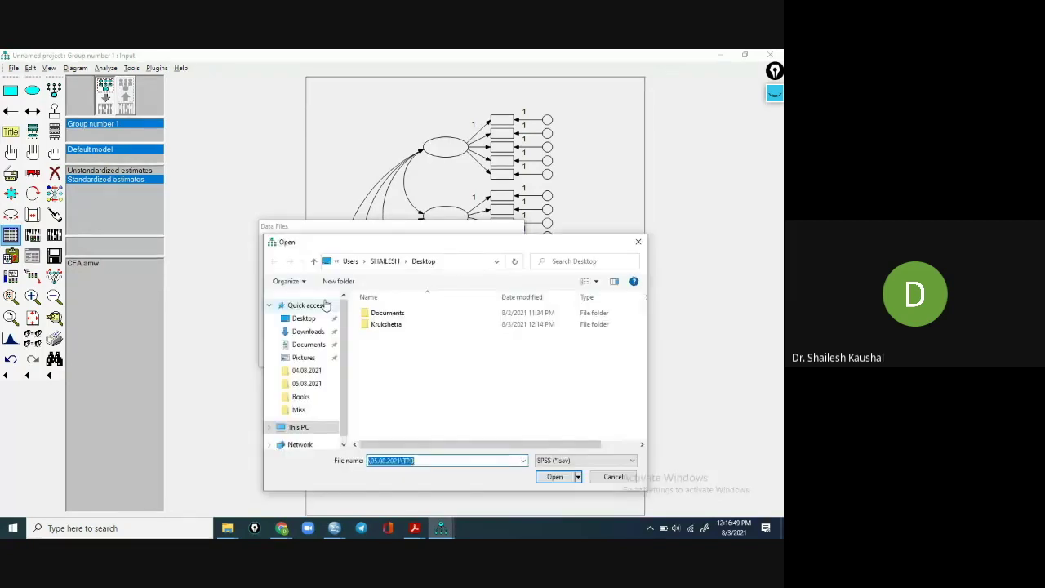
double_click(387, 324)
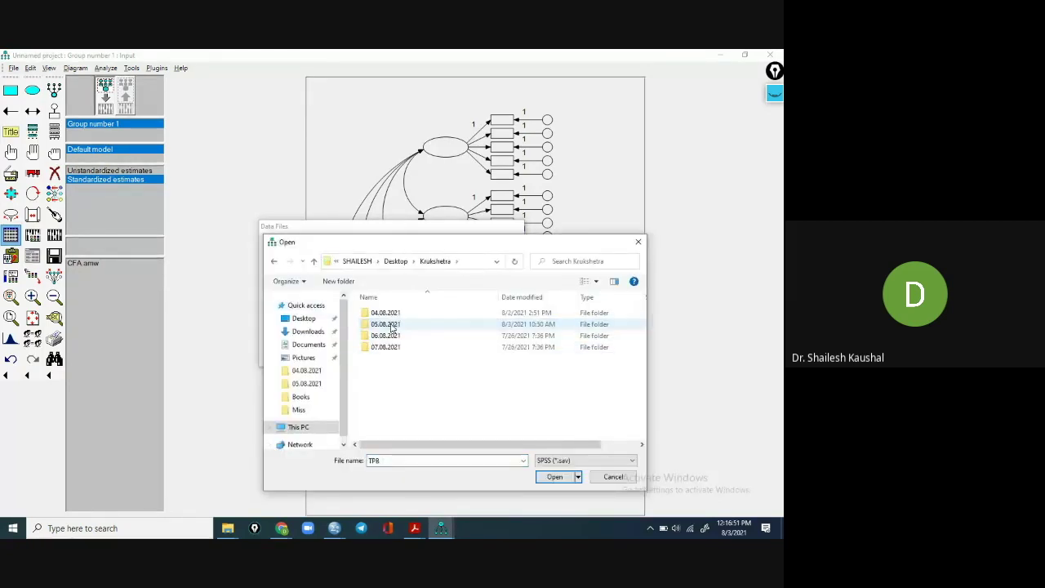
double_click(390, 325)
double_click(389, 314)
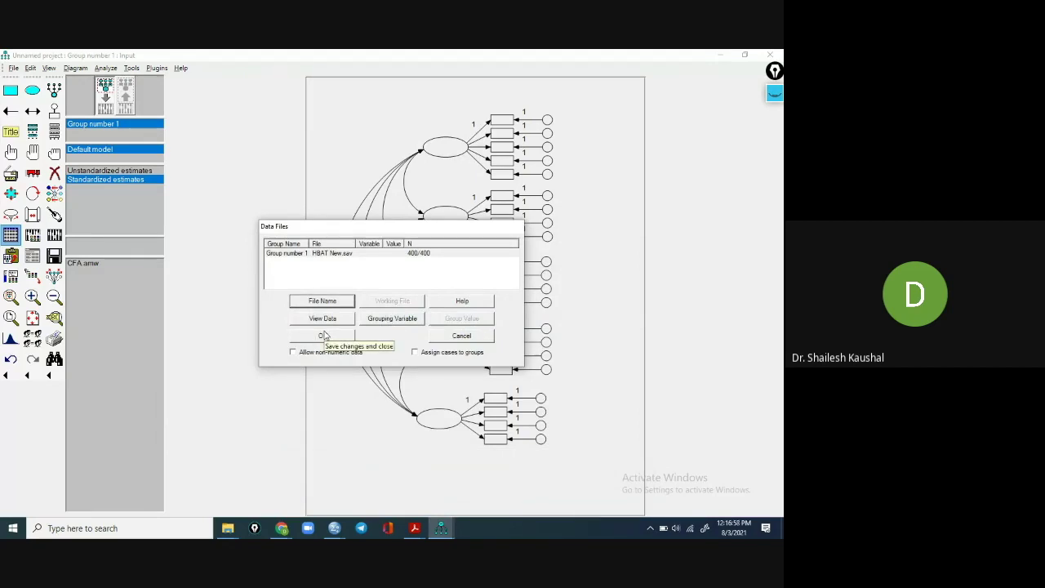
click(324, 336)
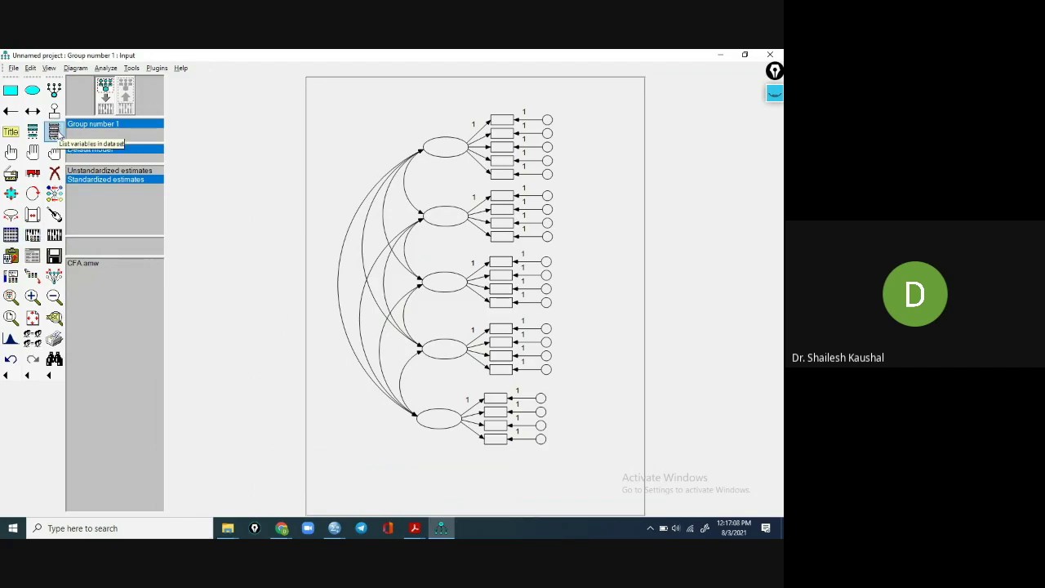
Step: List the variables in the dataset and place the list, resized narrow and tall enough for every variable, beside the diagram
click(54, 132)
drag(640, 298, 669, 104)
drag(626, 198, 633, 396)
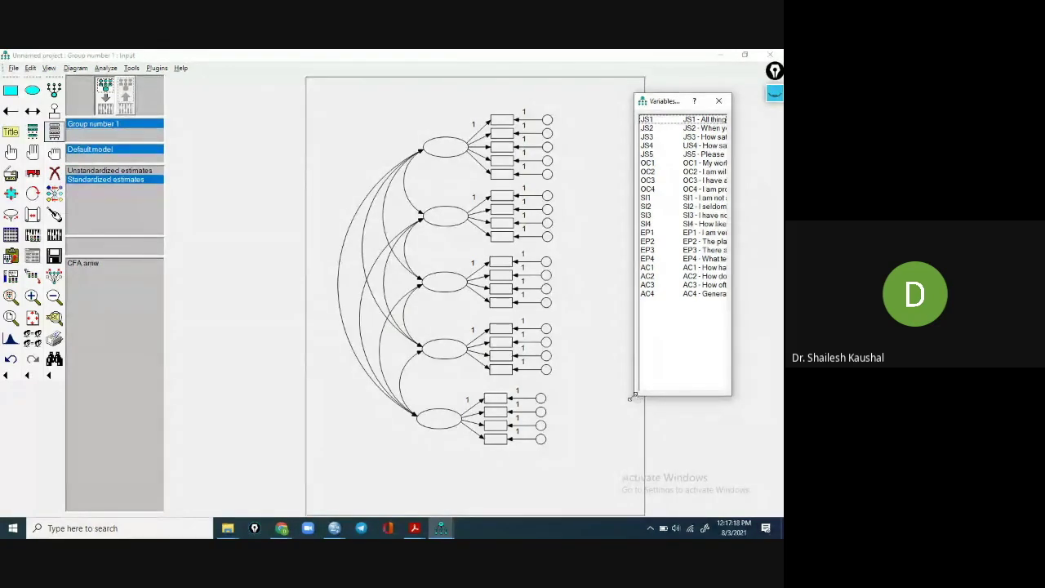
drag(630, 399, 646, 328)
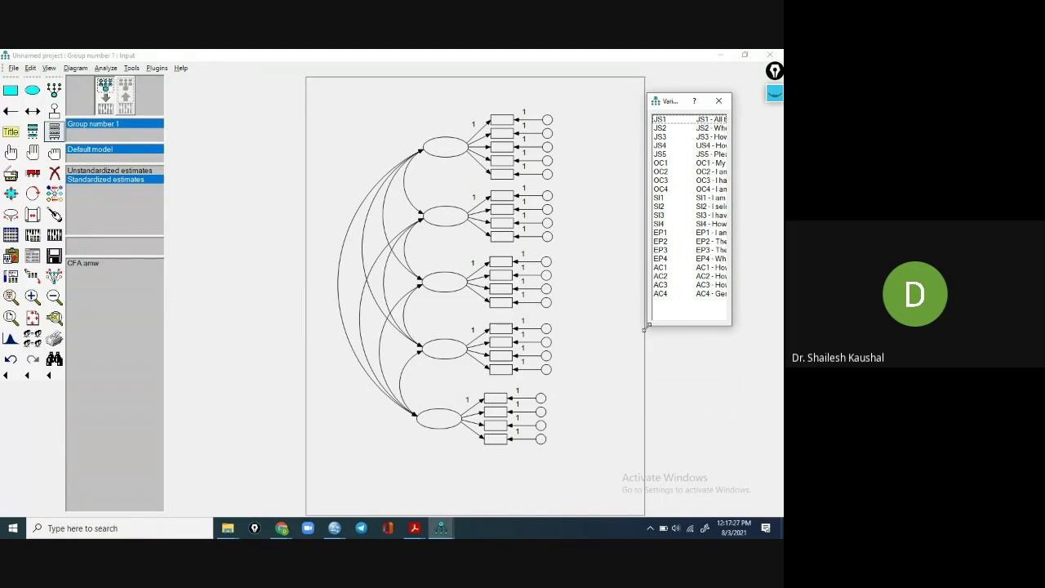
Step: Switch to Google Meet to check the in-call messages, and return to the Amos Graphics model
click(282, 528)
click(214, 511)
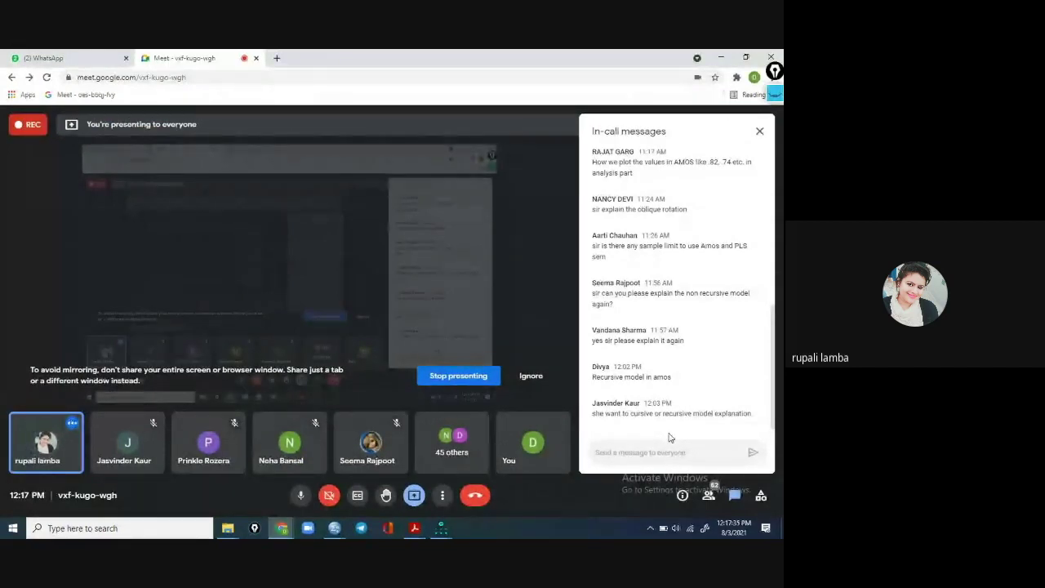
mouse_move(469, 521)
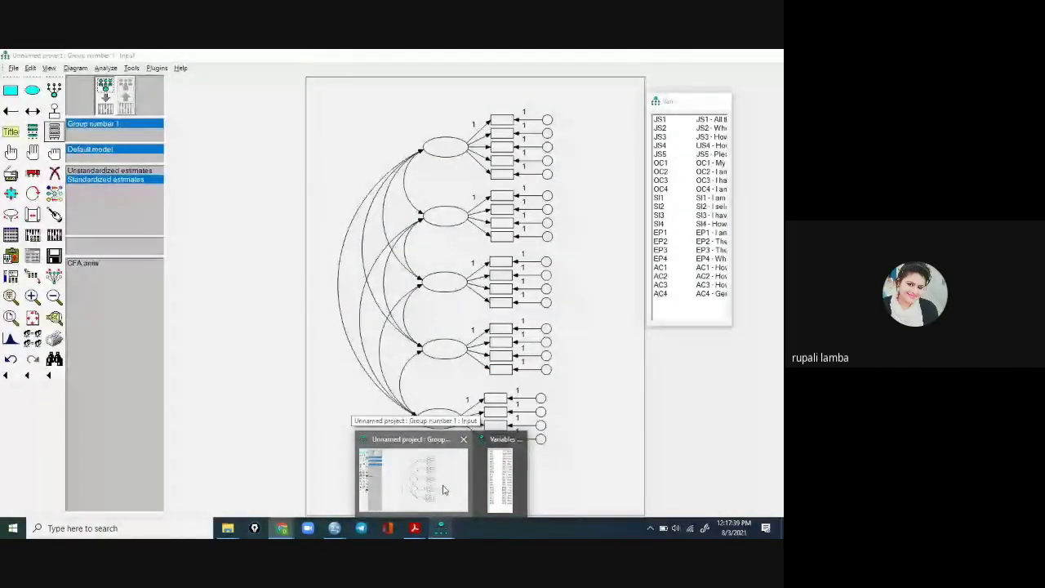
click(444, 490)
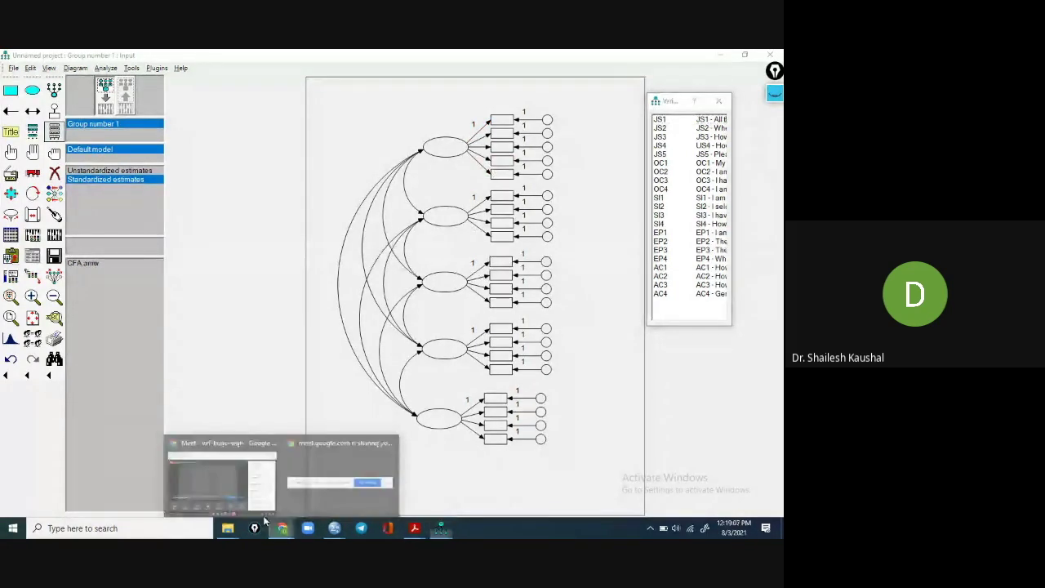
Step: Switch to Google Meet and examine the latest in-call message asking for an explanation of the recursive model
click(338, 477)
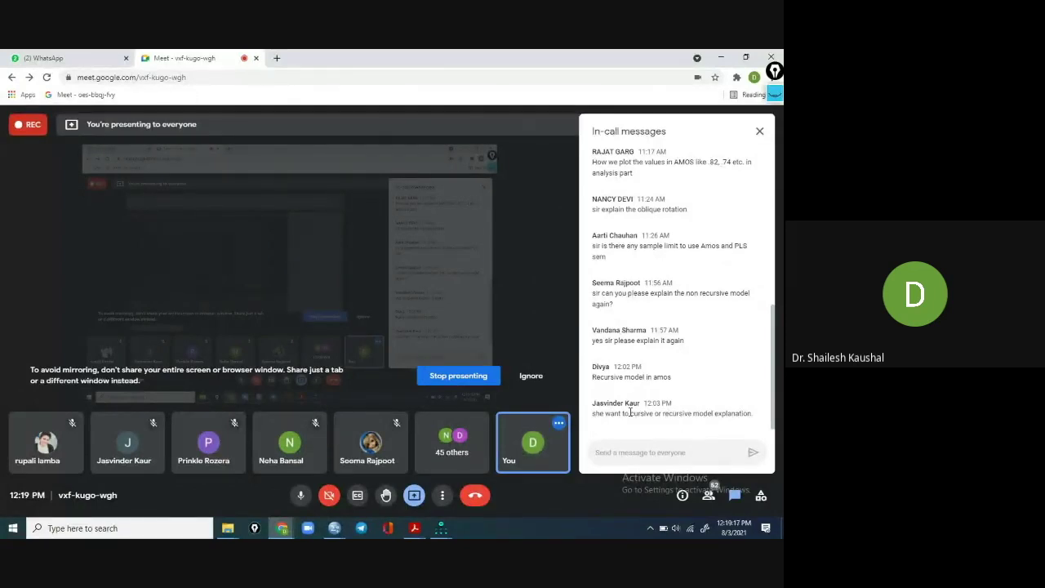
drag(631, 417, 652, 418)
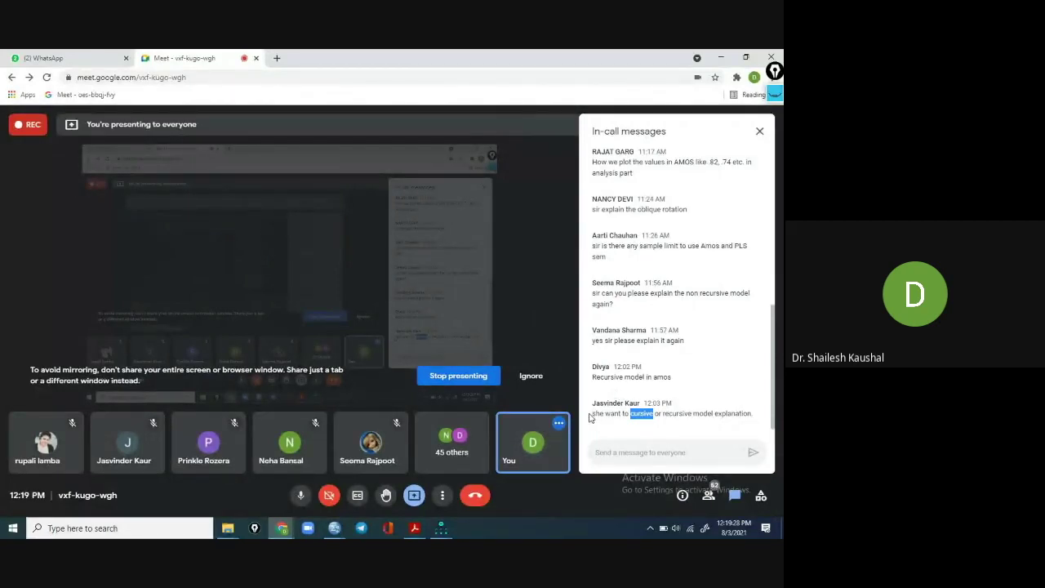
click(633, 418)
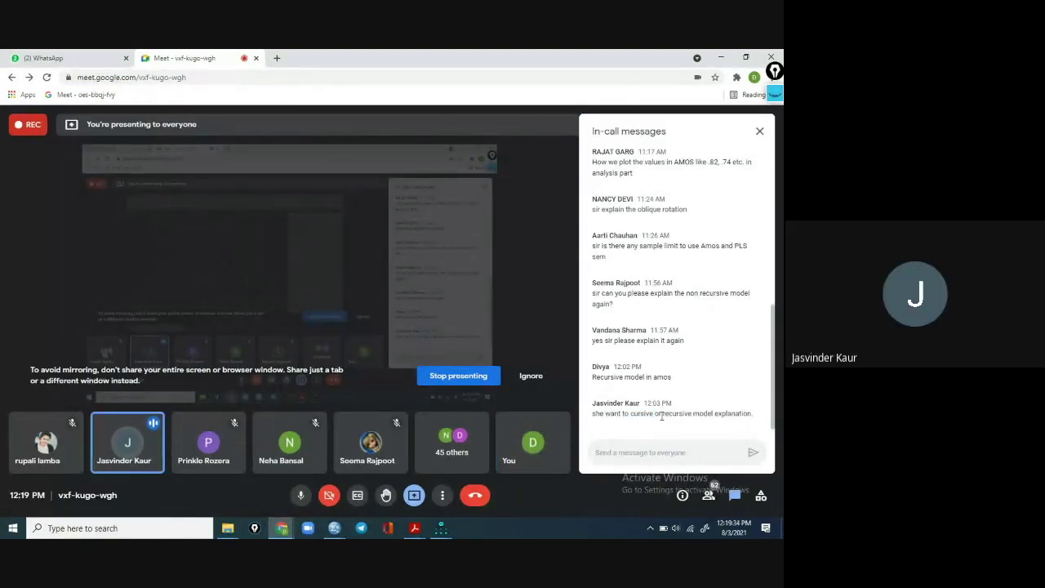
drag(692, 415, 628, 414)
click(662, 416)
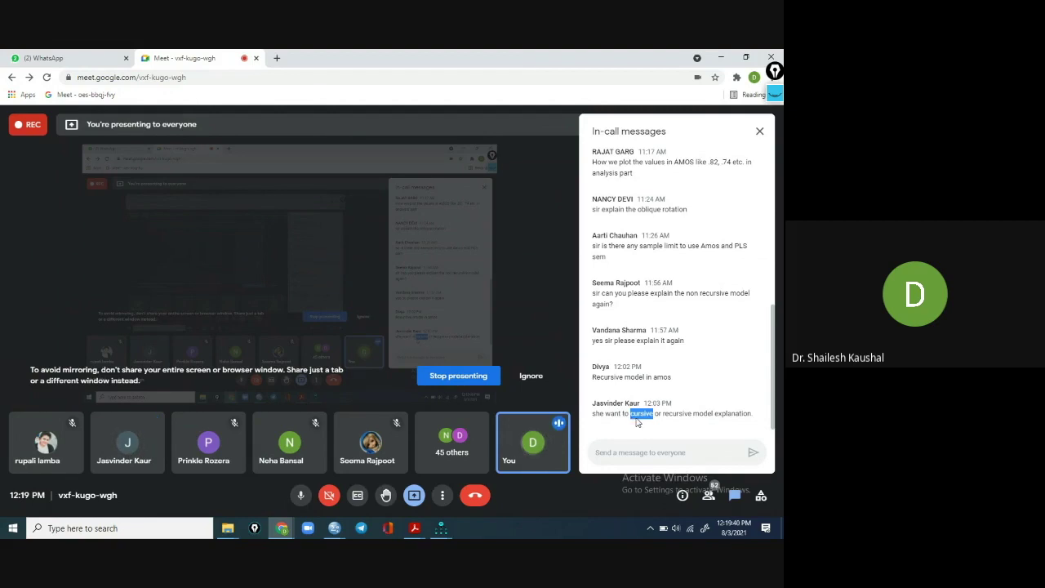
drag(662, 414, 689, 415)
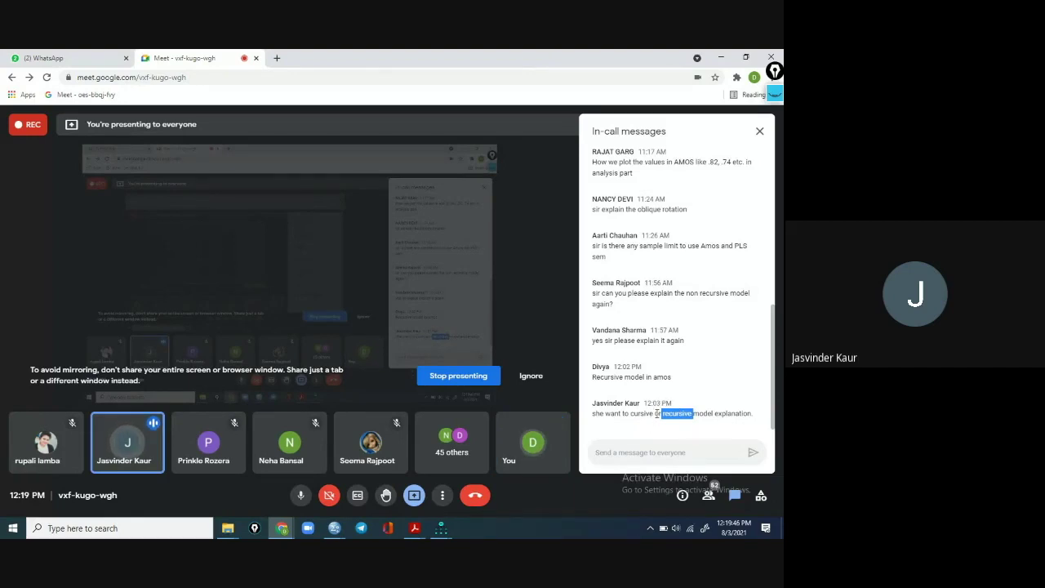
drag(654, 414, 630, 414)
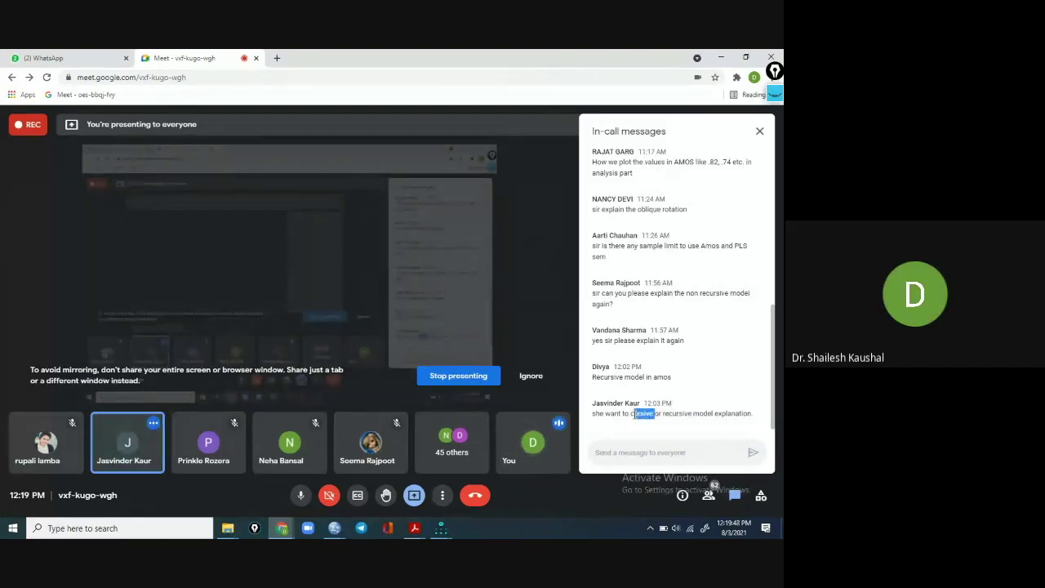
mouse_move(441, 529)
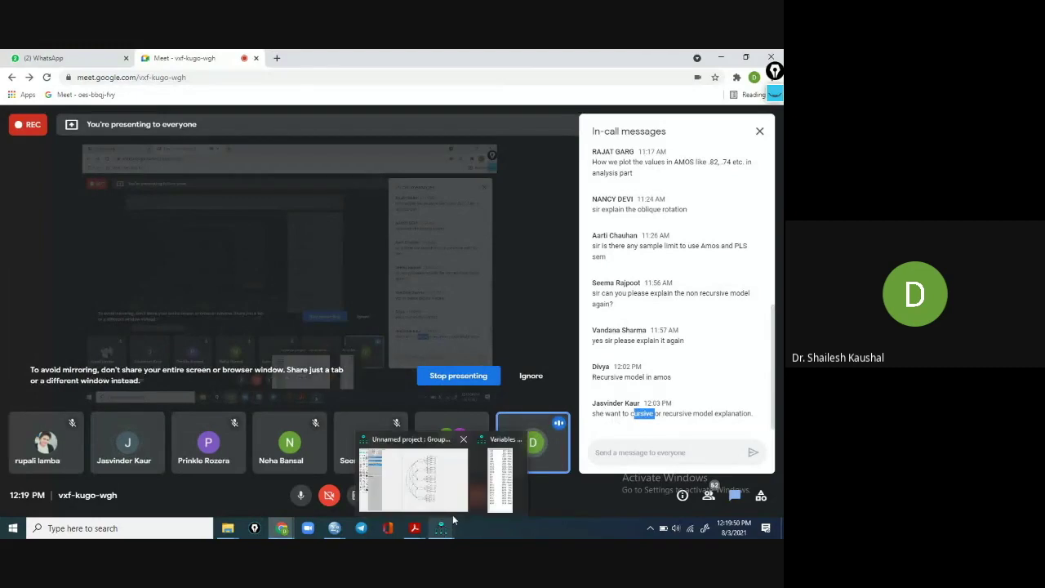
mouse_move(450, 512)
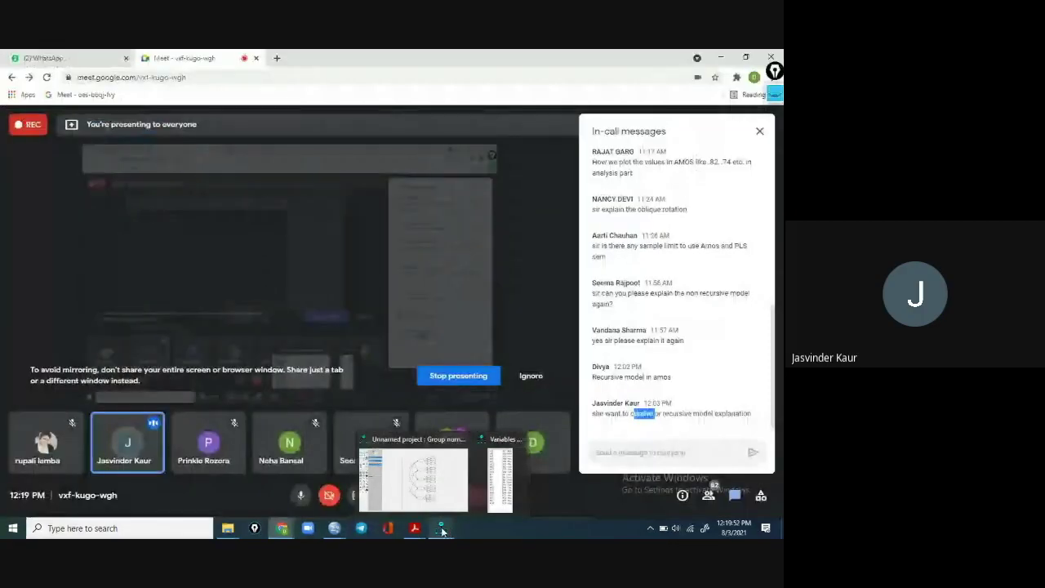
click(613, 414)
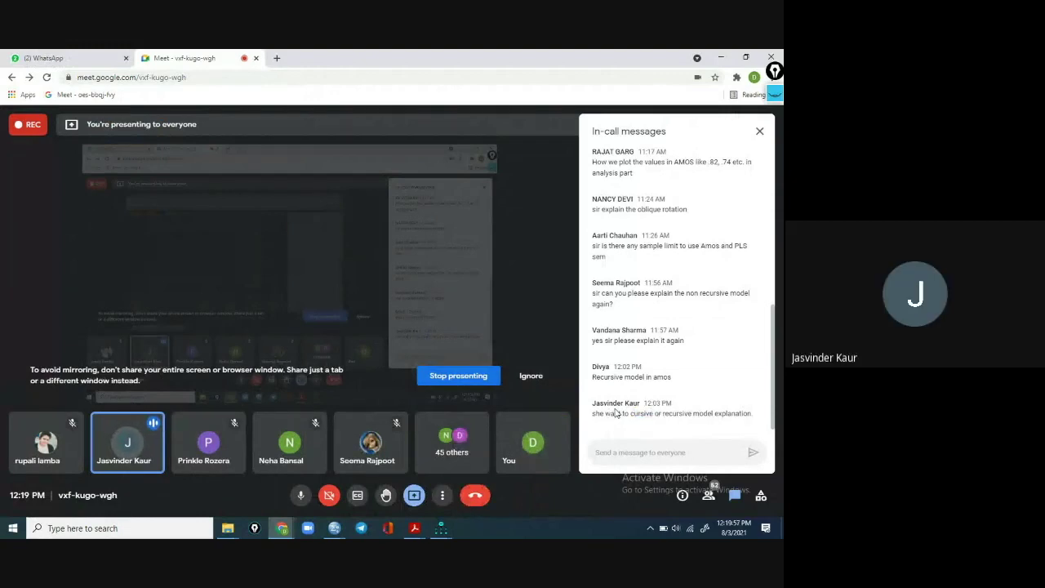
Step: Examine the in-call message asking for the explanation to be repeated, and switch back to the Amos Graphics model
double_click(599, 342)
drag(605, 349, 695, 349)
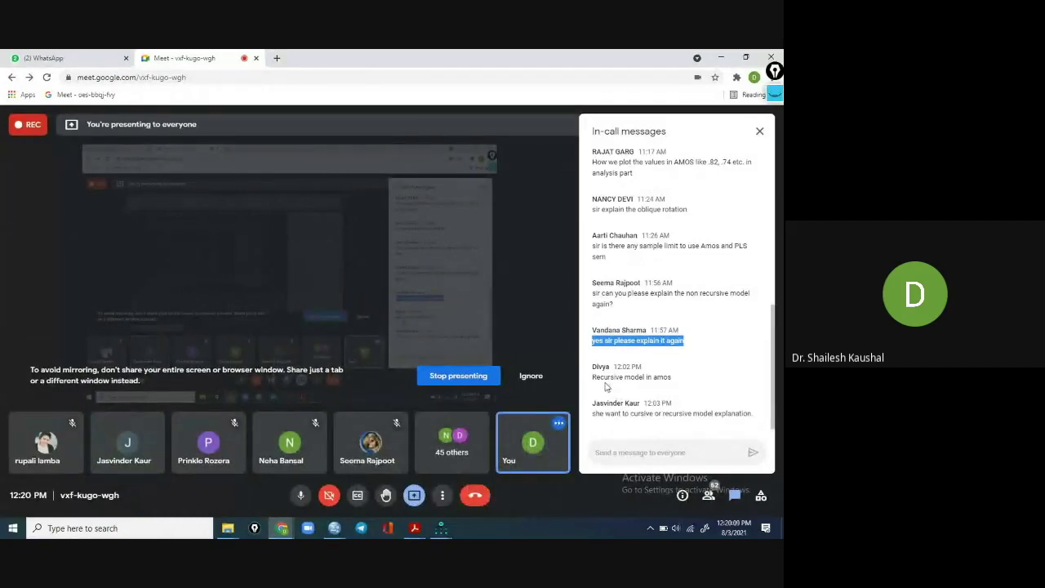
click(628, 343)
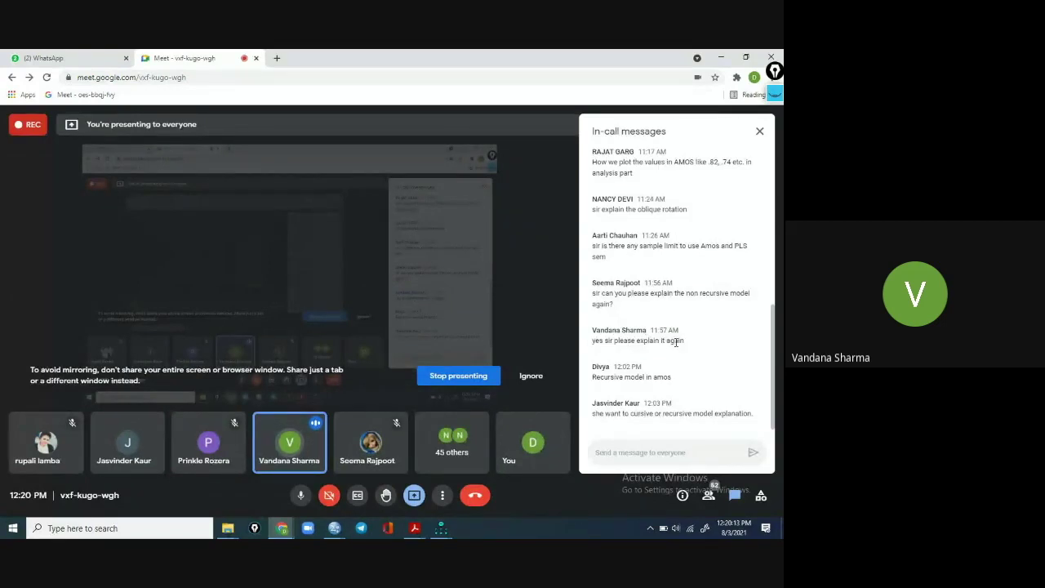
drag(684, 342, 594, 341)
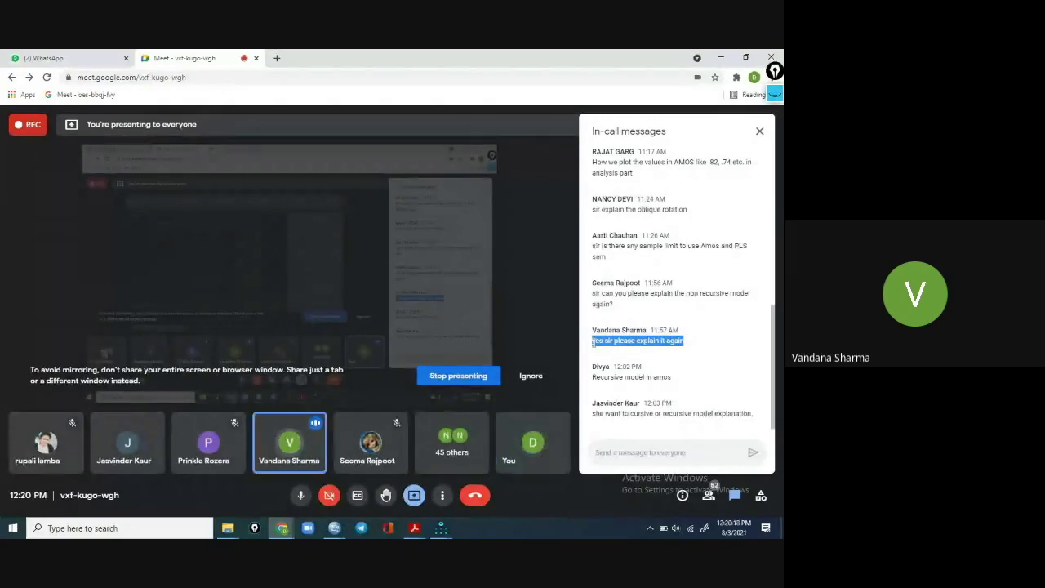
click(595, 333)
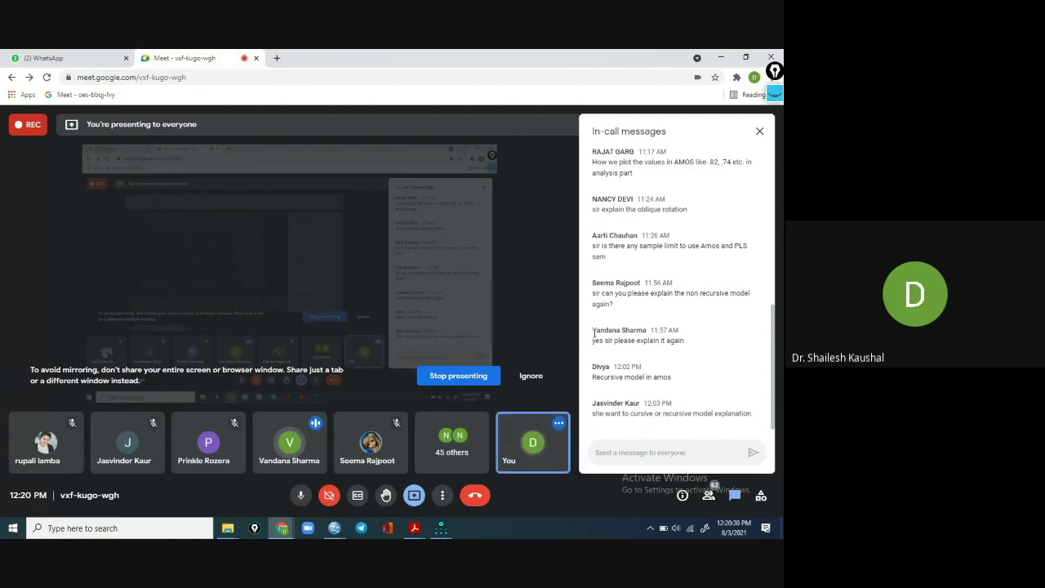
click(441, 530)
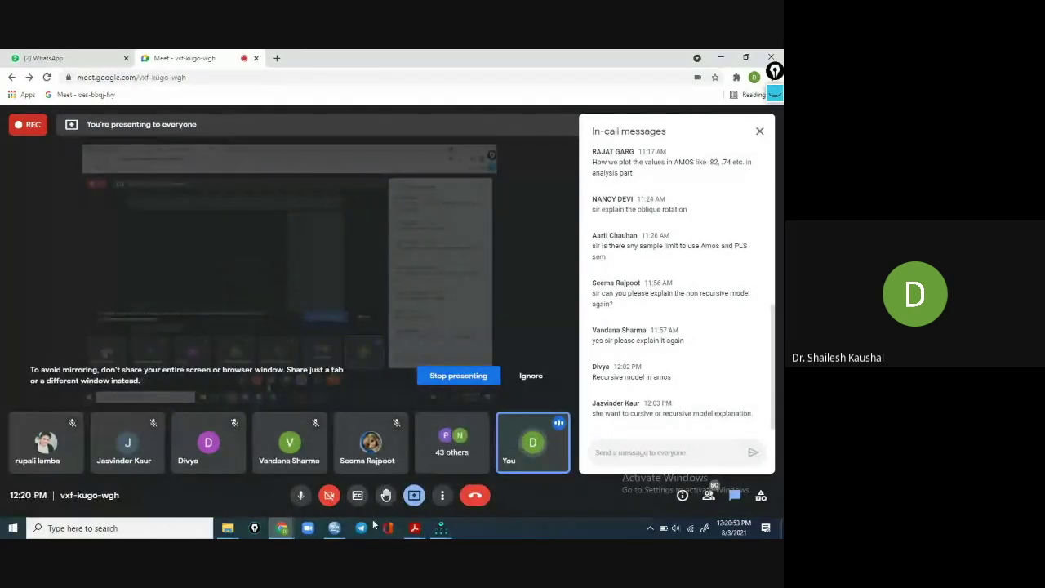
mouse_move(441, 528)
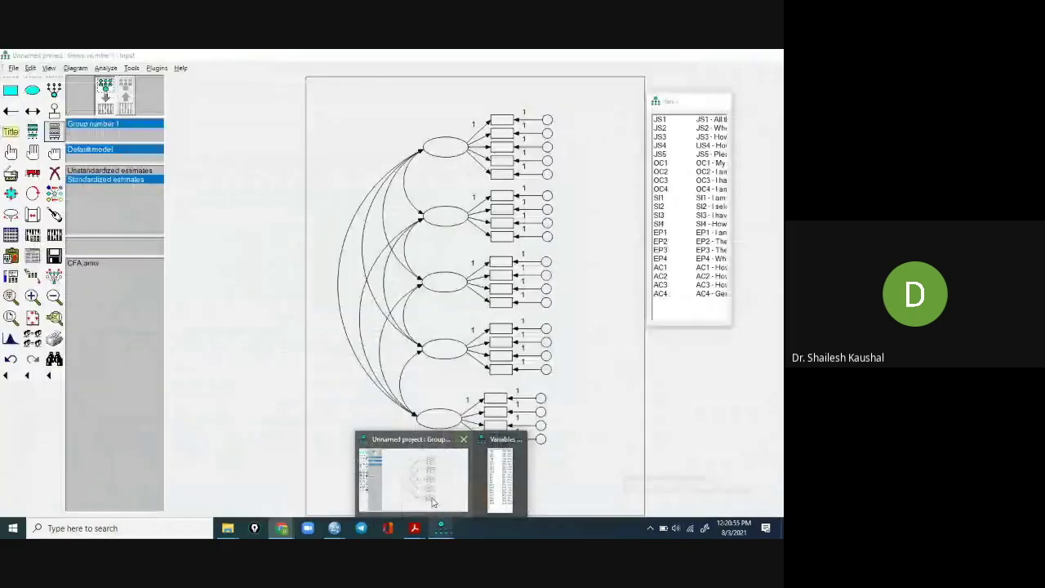
click(433, 503)
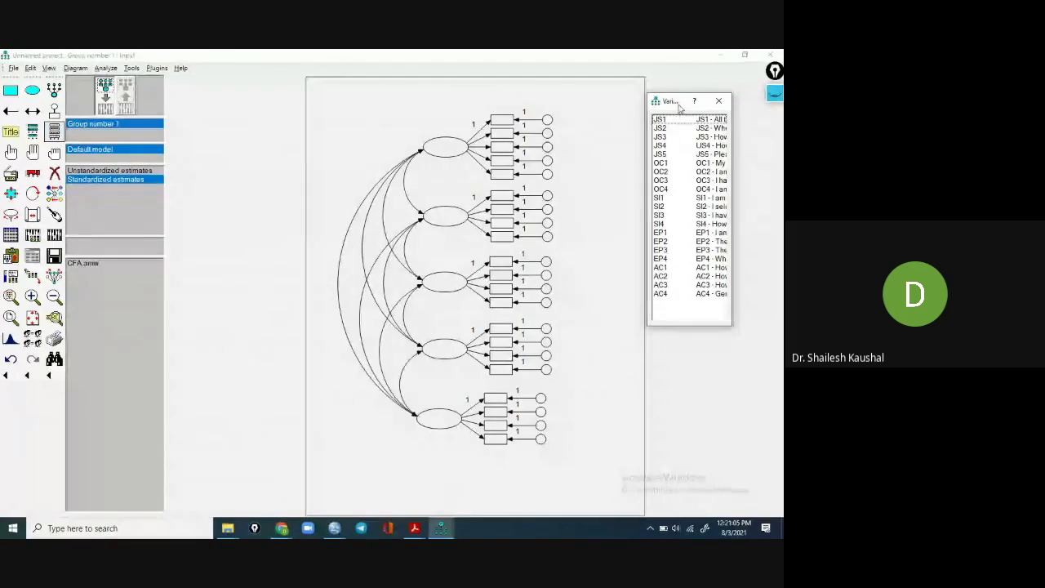
Step: Turn off the display of variable labels in the interface properties and apply the change
click(49, 69)
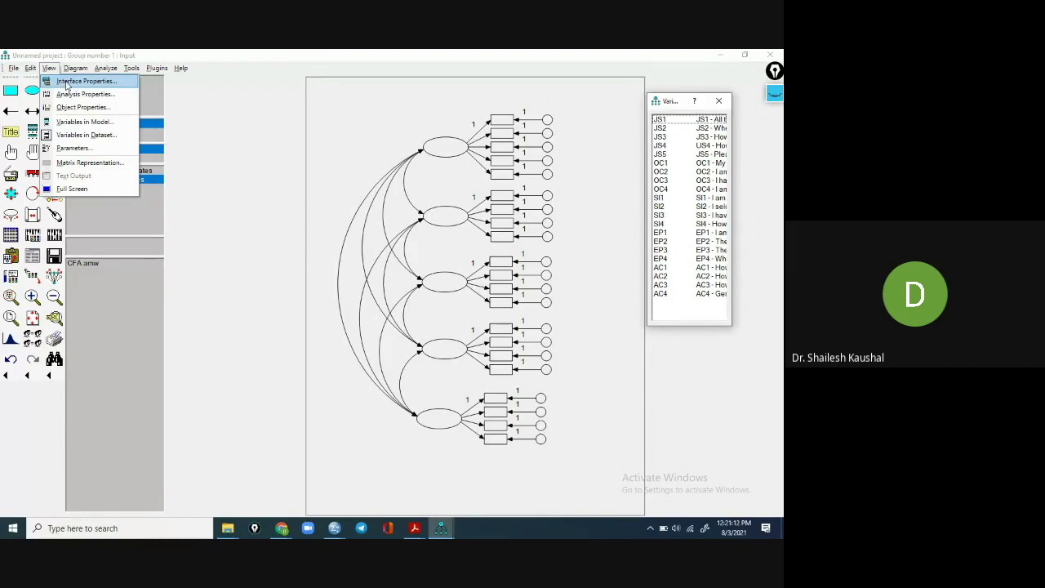
click(68, 85)
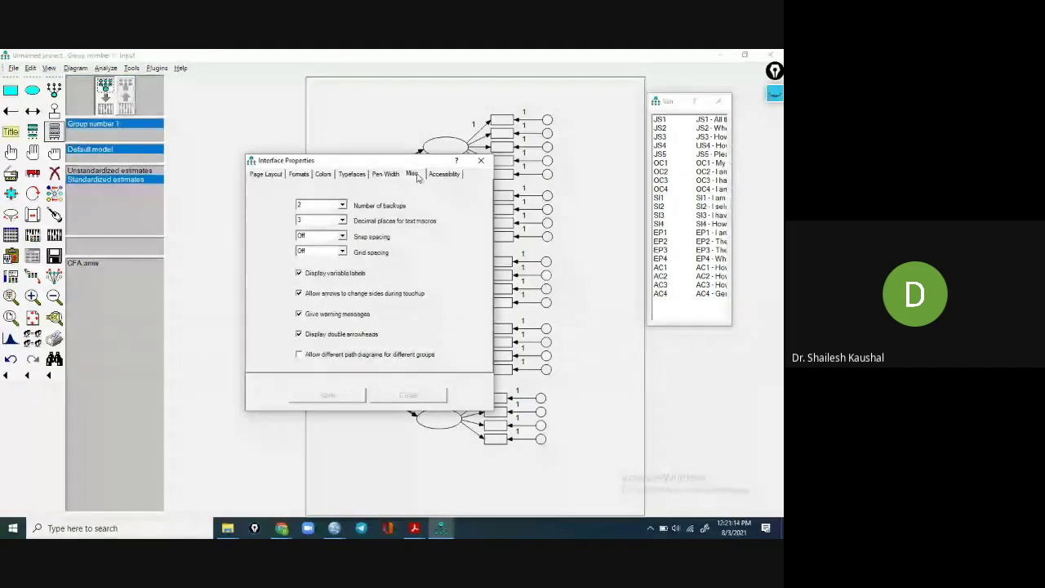
click(299, 275)
click(326, 395)
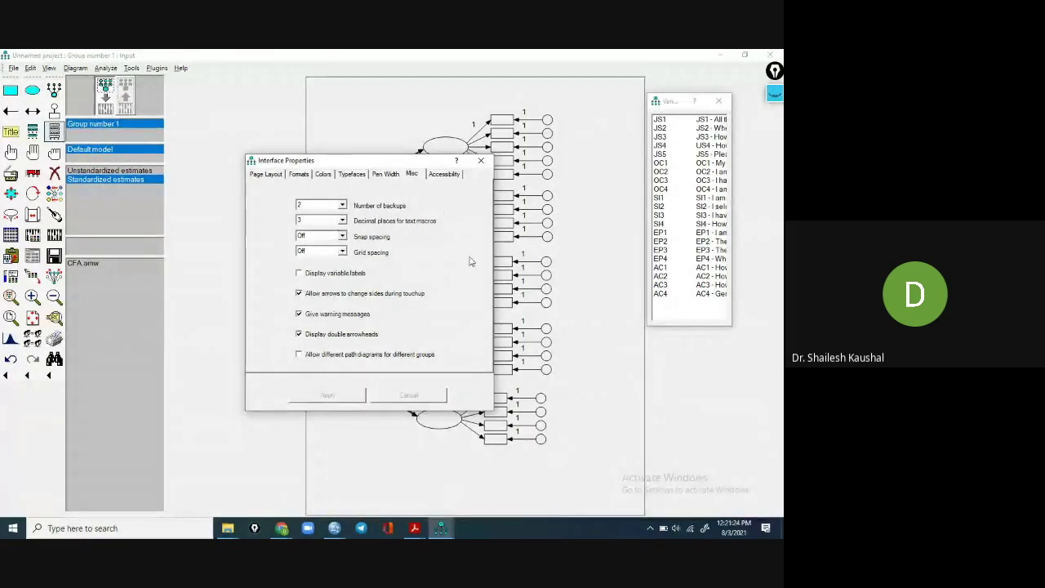
click(481, 160)
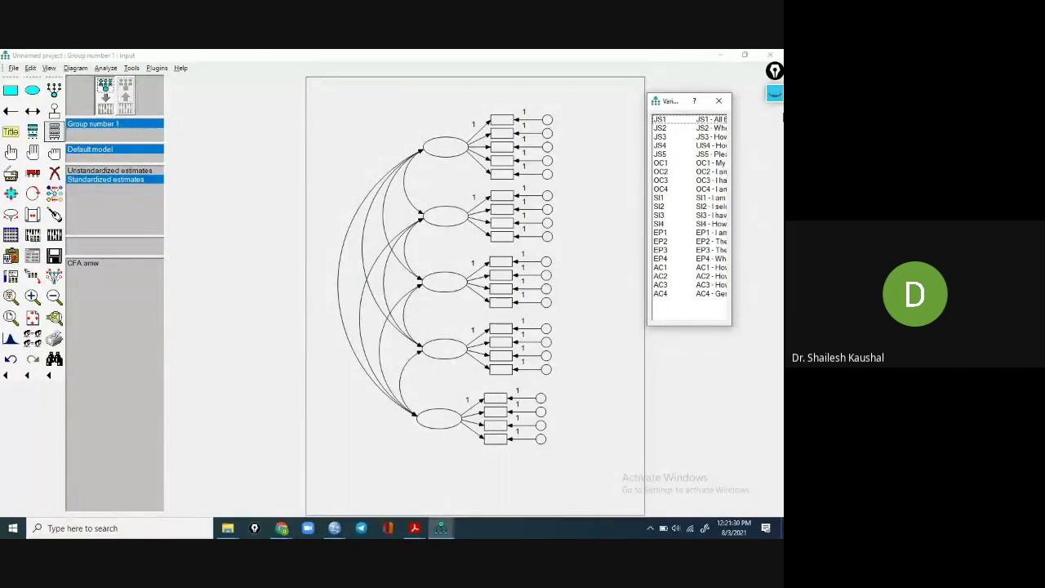
Step: Assign the dataset variables JS1 to JS5 in order to the five indicator boxes of the topmost construct
drag(668, 124, 502, 124)
drag(659, 128, 506, 144)
drag(663, 137, 502, 148)
drag(660, 148, 506, 167)
drag(661, 155, 504, 183)
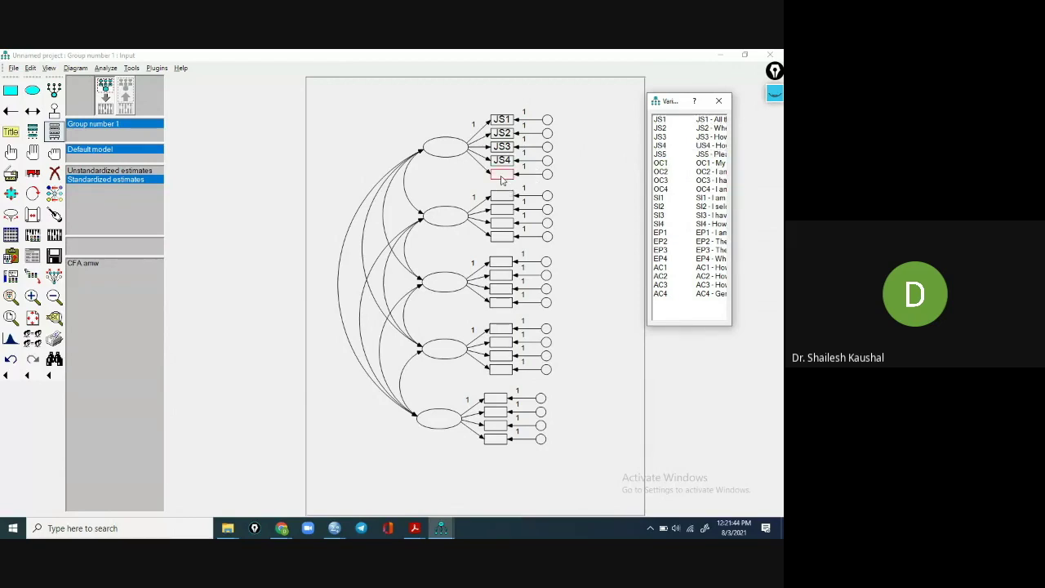
Step: Name the topmost latent variable "Job Satisfaction", copying the name from Employee Retention Scale (CFA).pdf in Acrobat Reader and returning to Amos Graphics
right_click(439, 150)
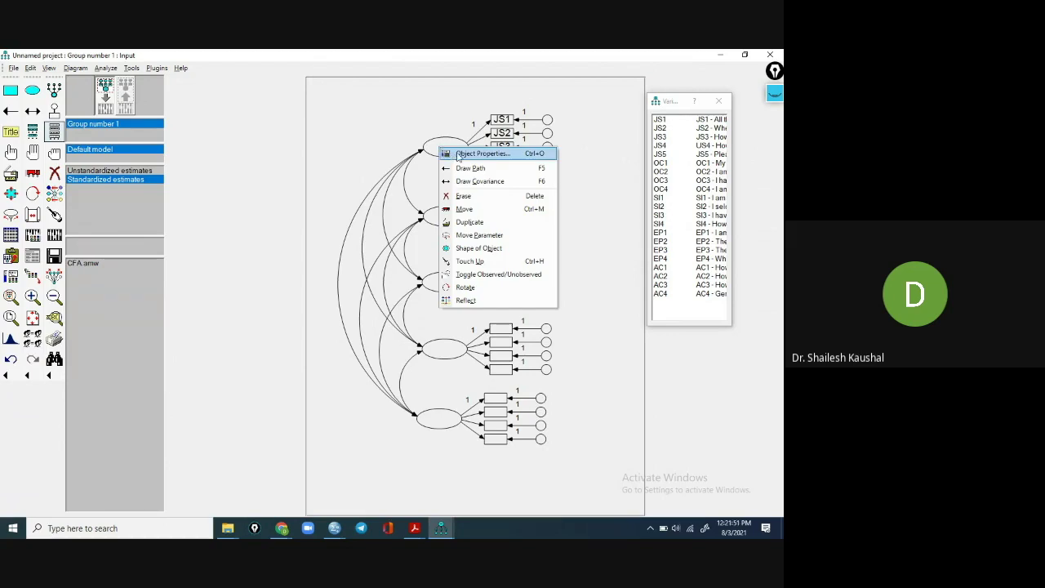
click(481, 154)
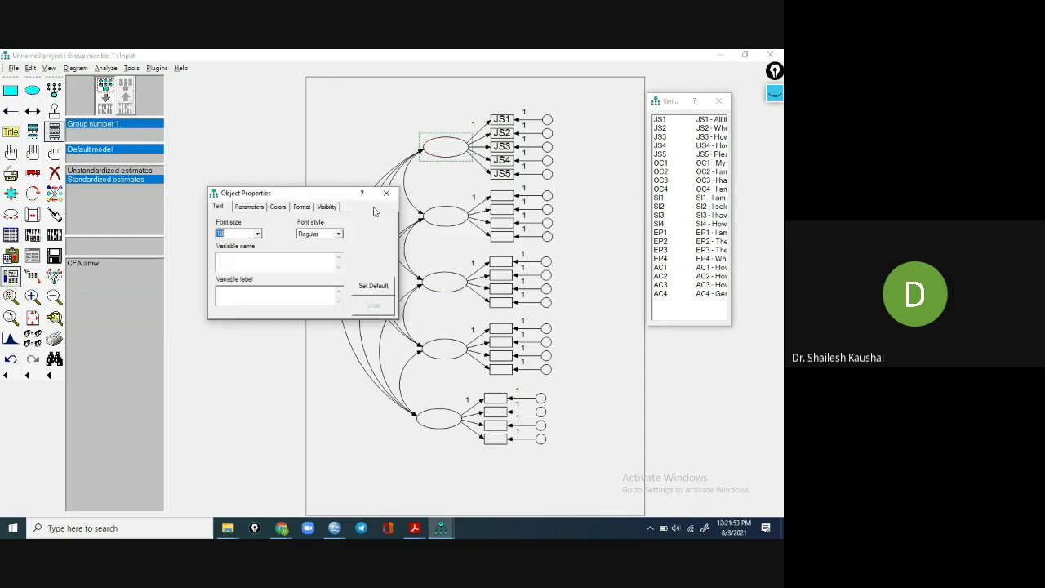
click(415, 528)
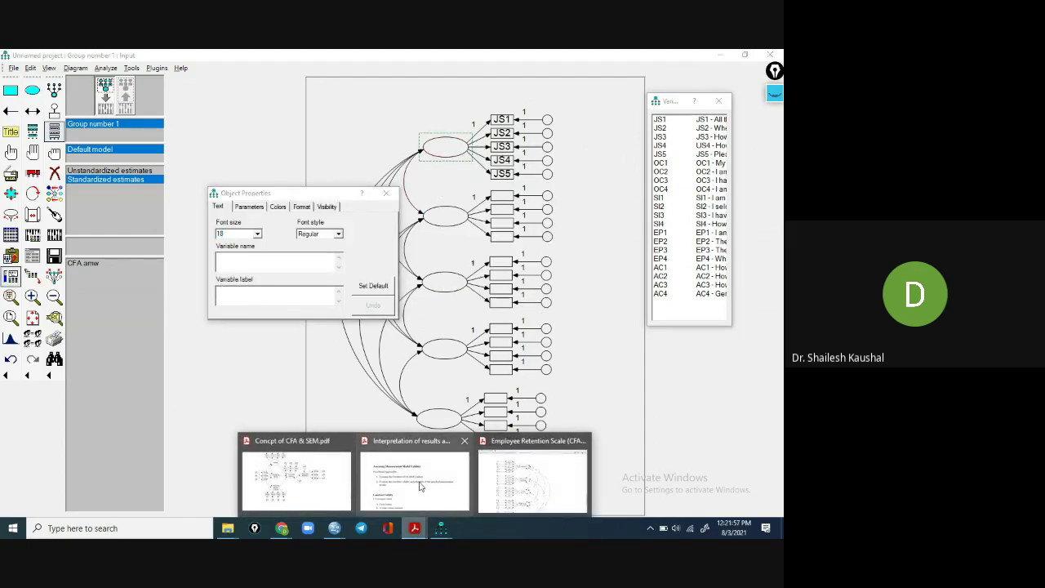
click(521, 479)
drag(332, 189, 290, 187)
right_click(327, 185)
click(350, 194)
click(440, 528)
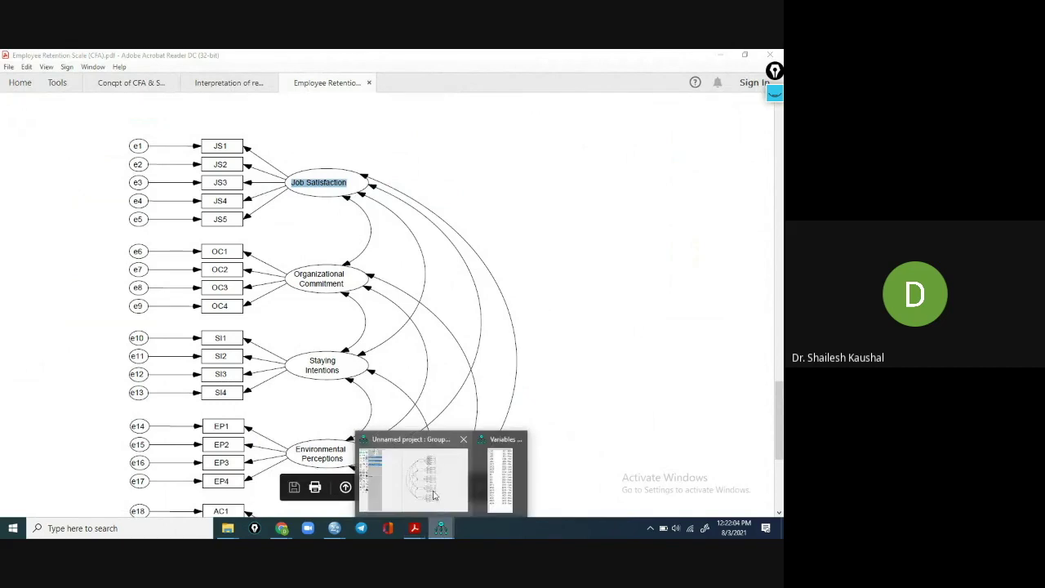
click(434, 494)
right_click(241, 266)
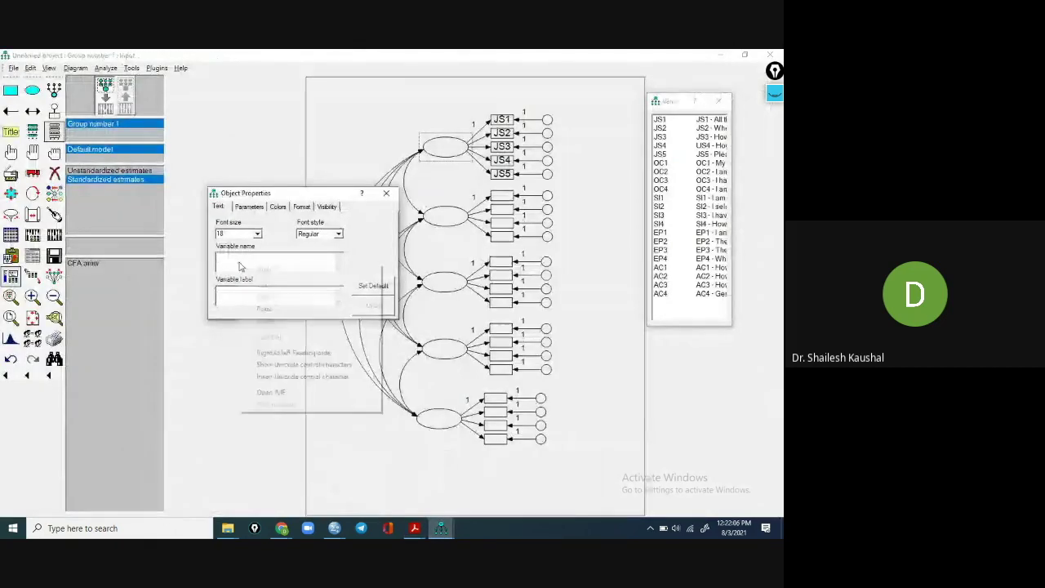
click(273, 309)
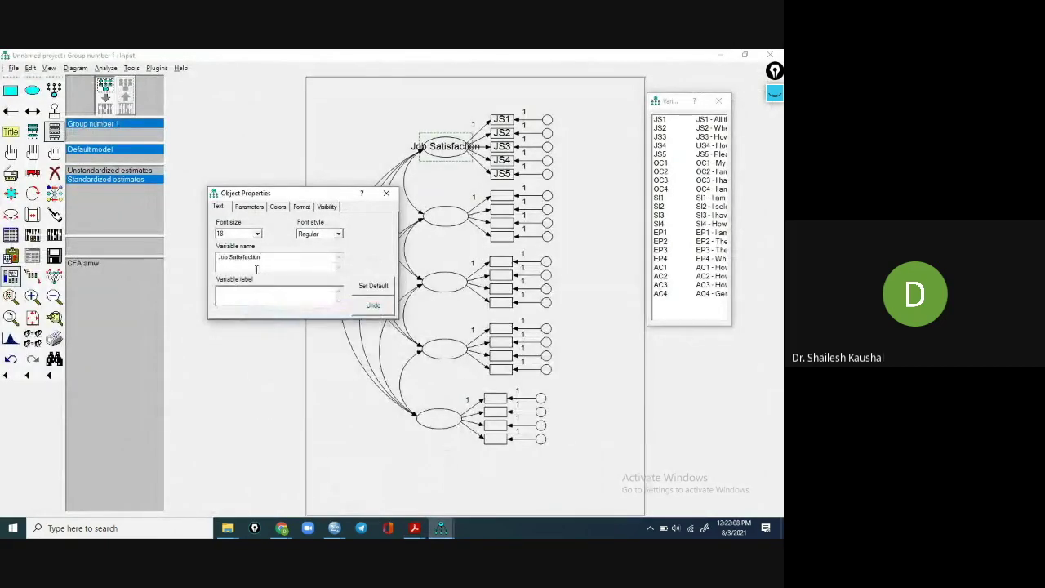
Step: Reduce the font size of the Job Satisfaction variable name to 10 so it fits inside its ellipse
click(257, 235)
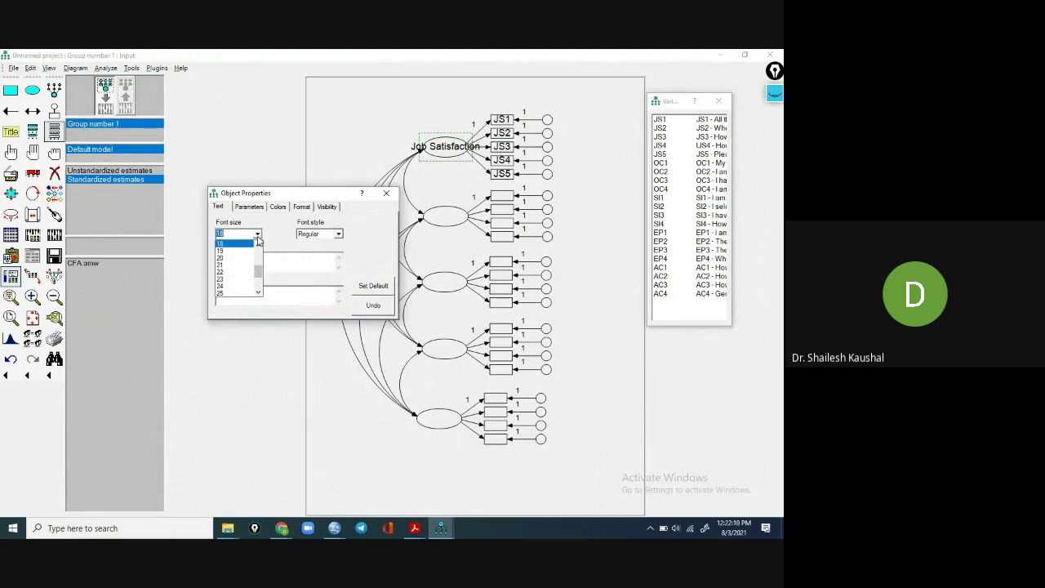
scroll(244, 265, up, 2)
click(236, 256)
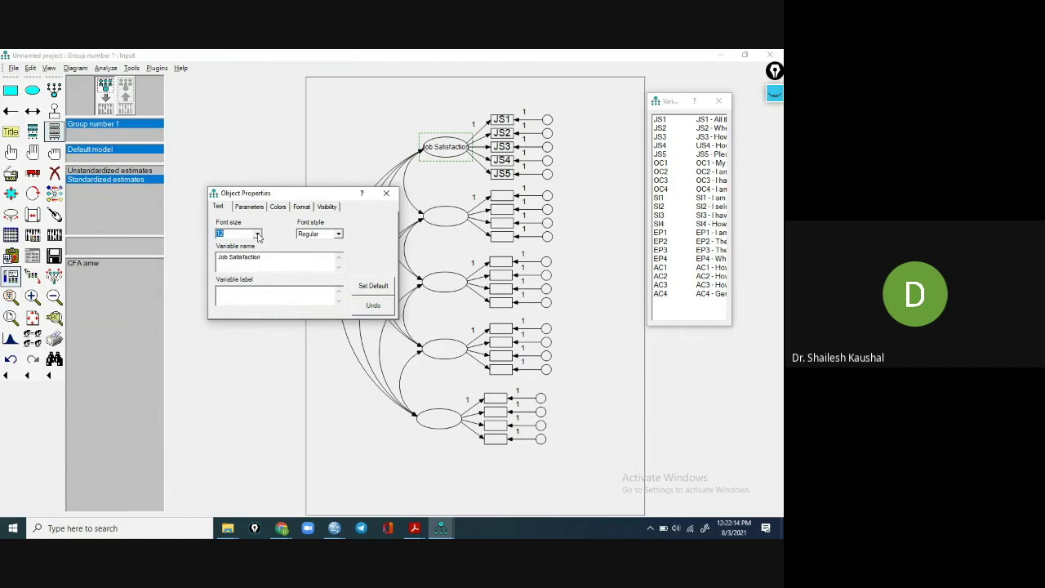
click(258, 235)
click(258, 245)
click(258, 245)
click(229, 244)
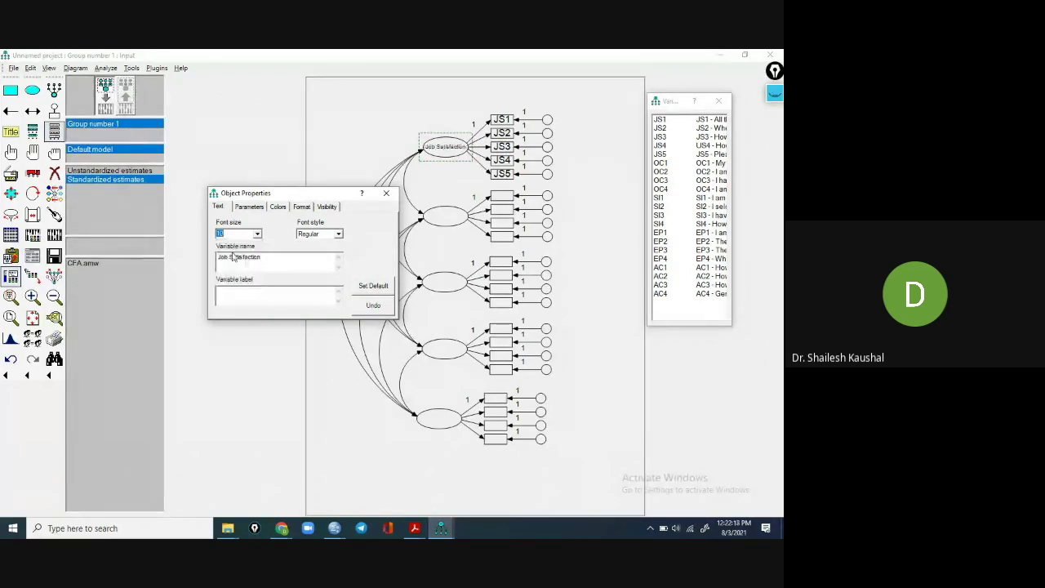
Step: Name the second latent variable "Organizational Commitment", copying the name from the Employee Retention Scale PDF in Acrobat Reader into Amos Graphics
click(445, 216)
click(414, 529)
click(551, 484)
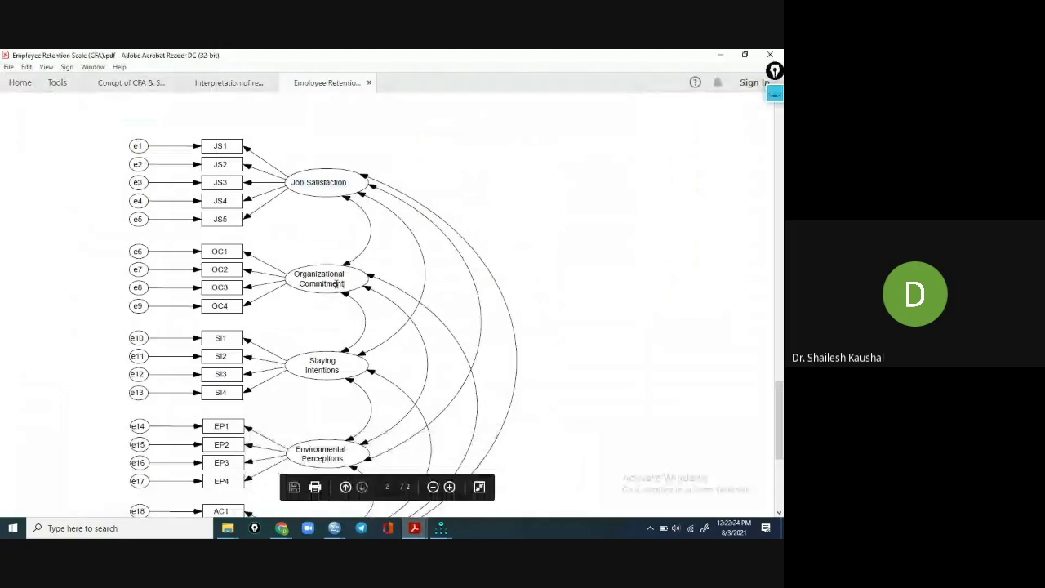
right_click(304, 279)
click(316, 289)
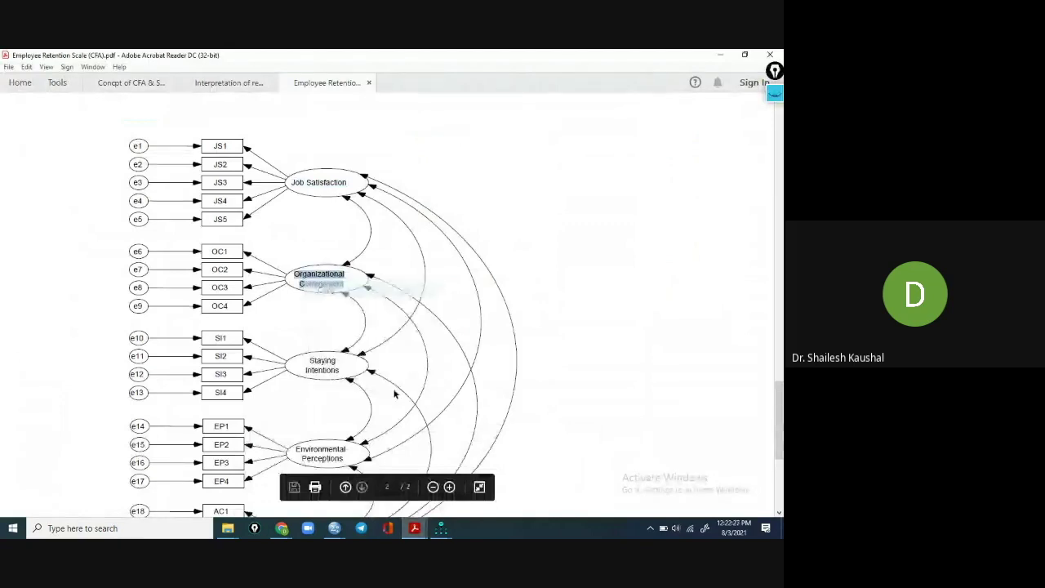
mouse_move(439, 530)
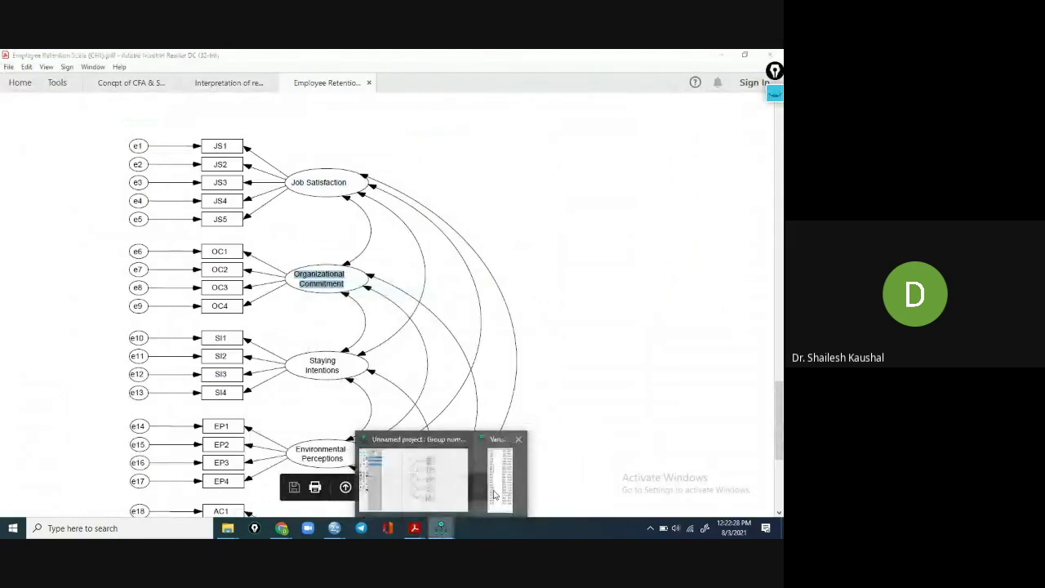
click(425, 482)
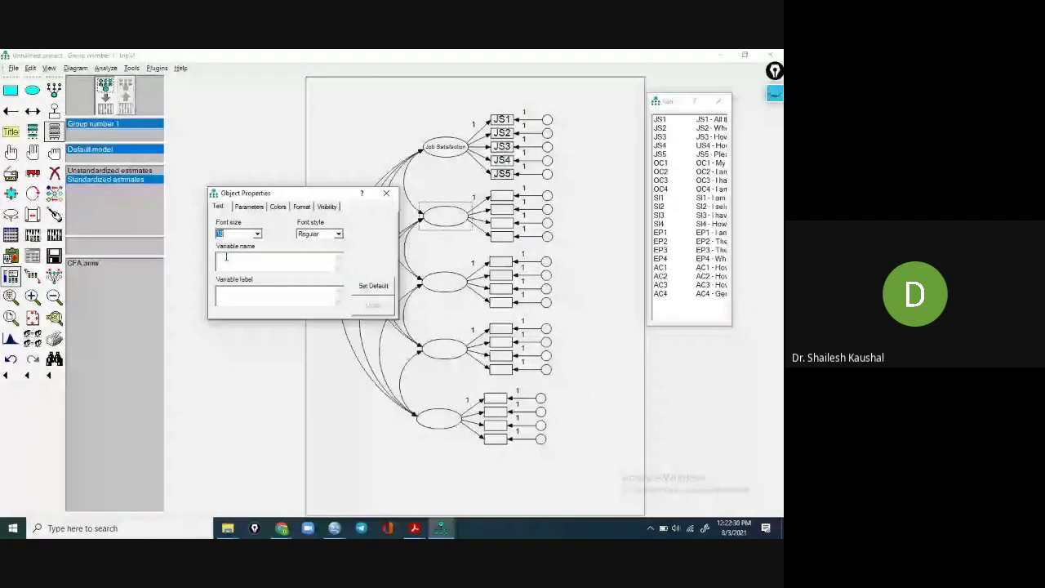
right_click(227, 257)
click(252, 304)
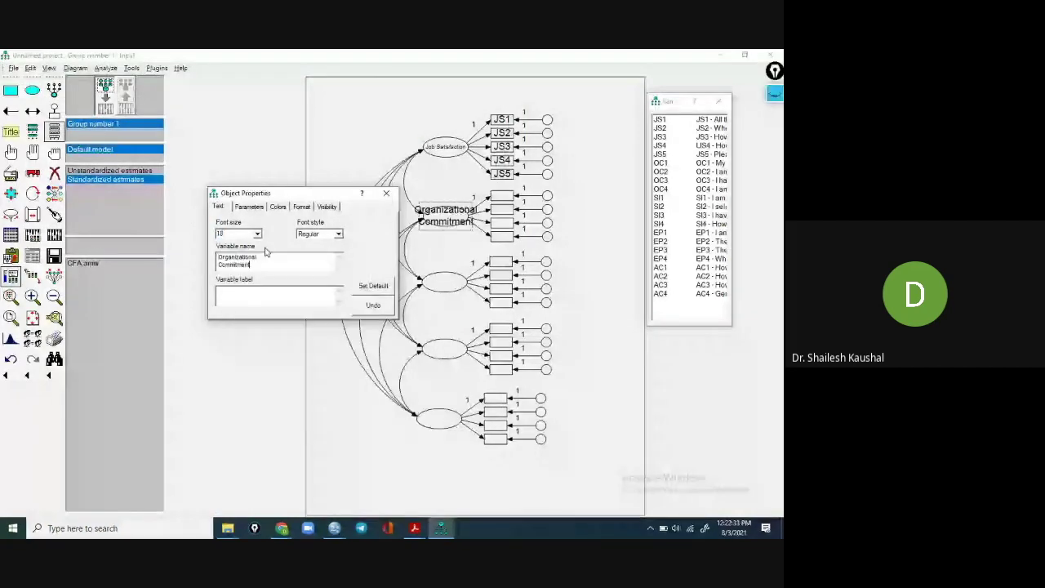
Step: Set the font size of the Organizational Commitment variable name to 10
click(257, 234)
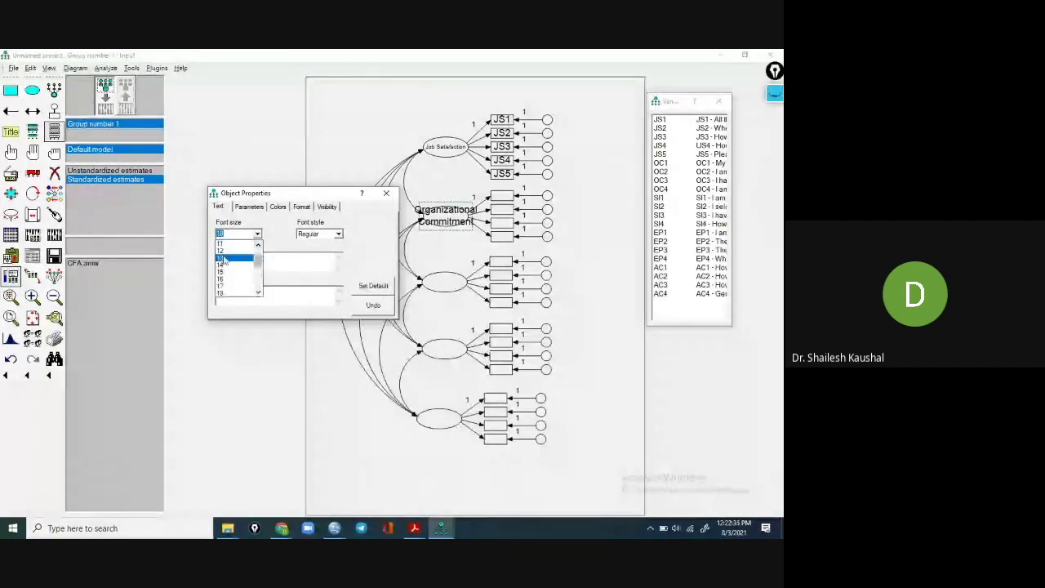
scroll(229, 253, up, 1)
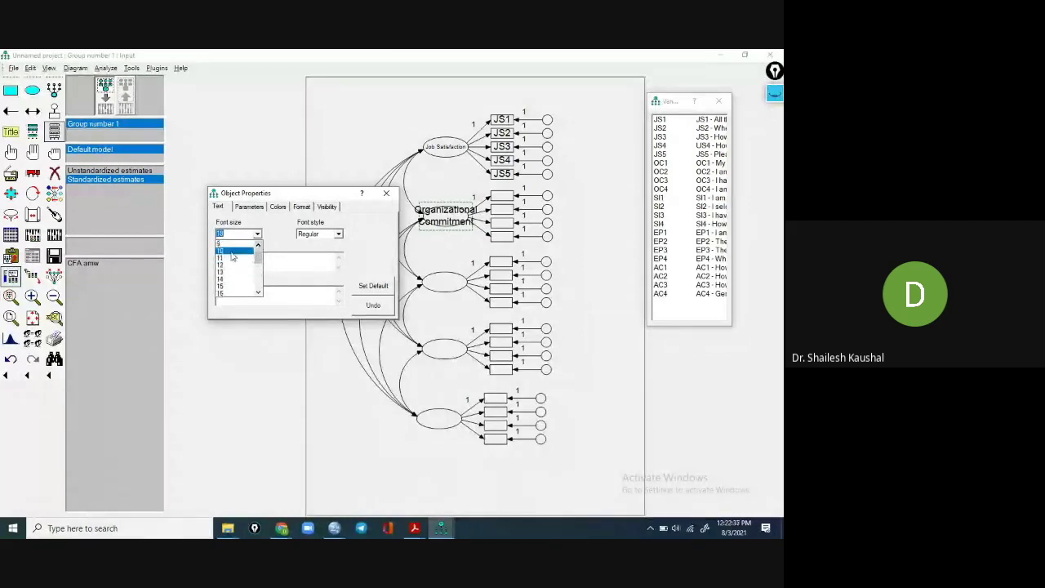
click(232, 252)
Step: Name the third latent variable "Staying Intentions", copying the name from the Employee Retention Scale PDF in Acrobat Reader into Amos Graphics
click(447, 282)
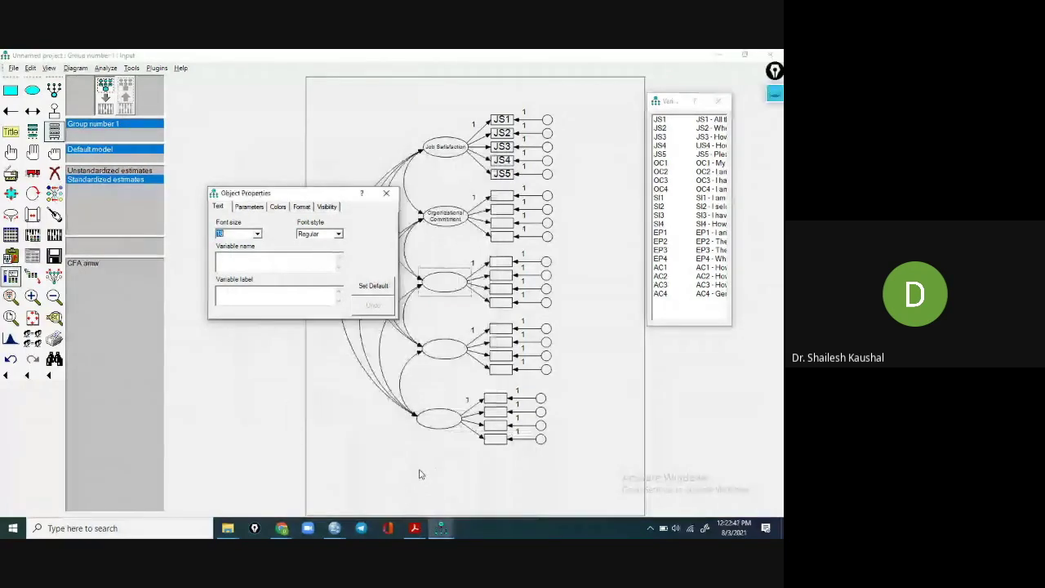
mouse_move(414, 528)
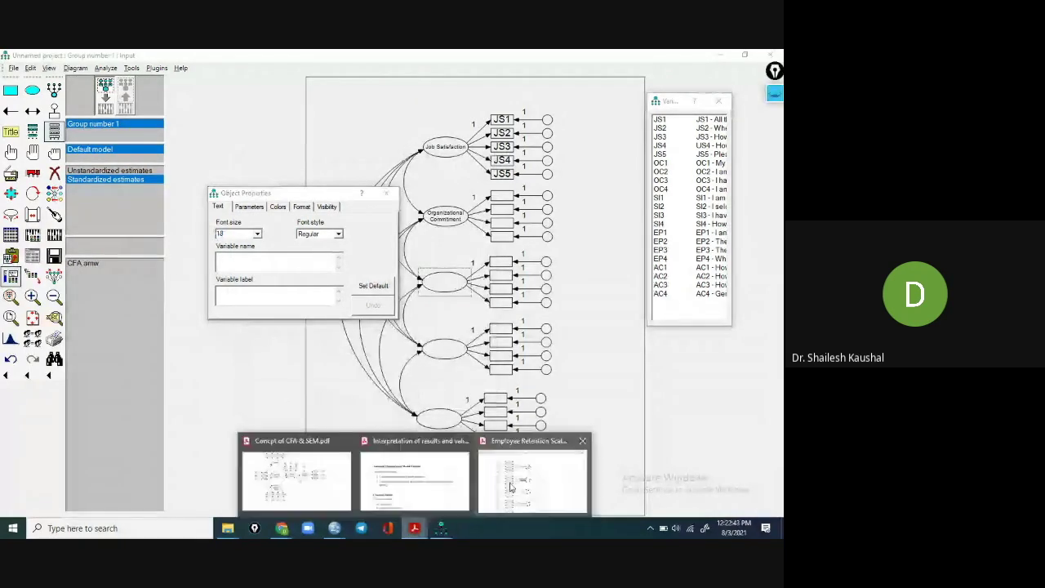
click(511, 487)
drag(308, 359, 339, 371)
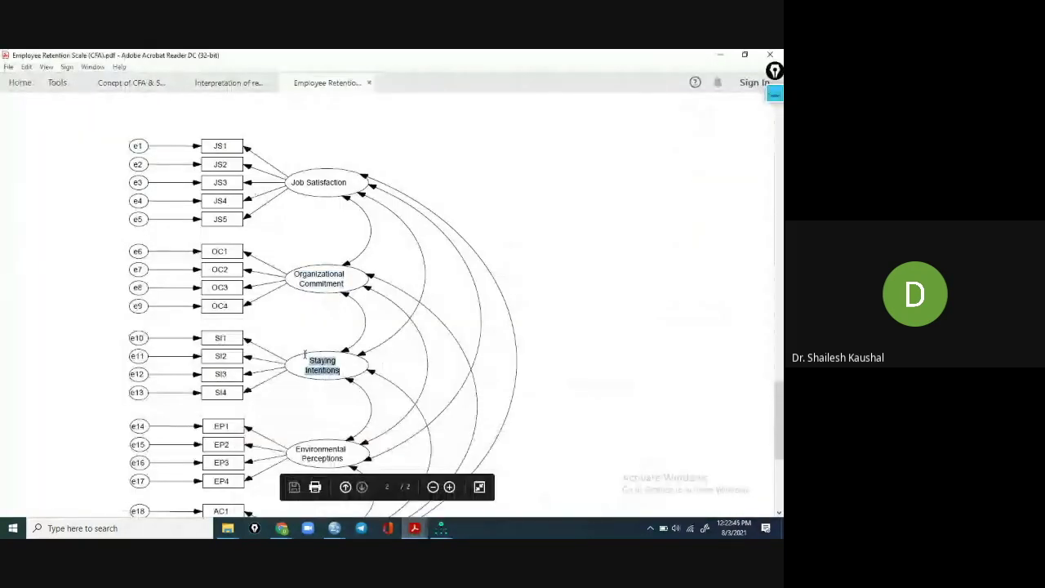
right_click(332, 372)
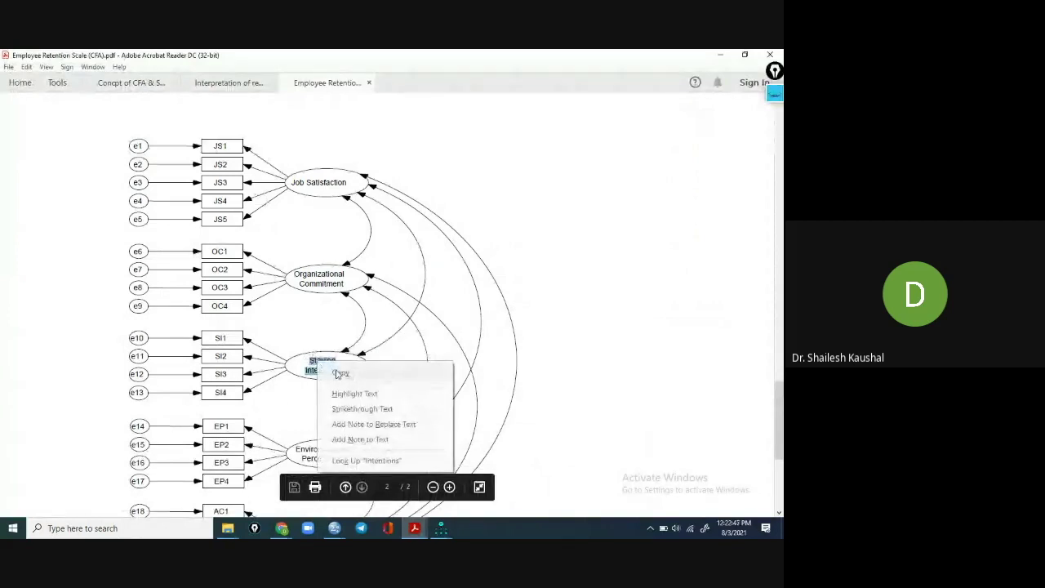
click(340, 373)
click(440, 528)
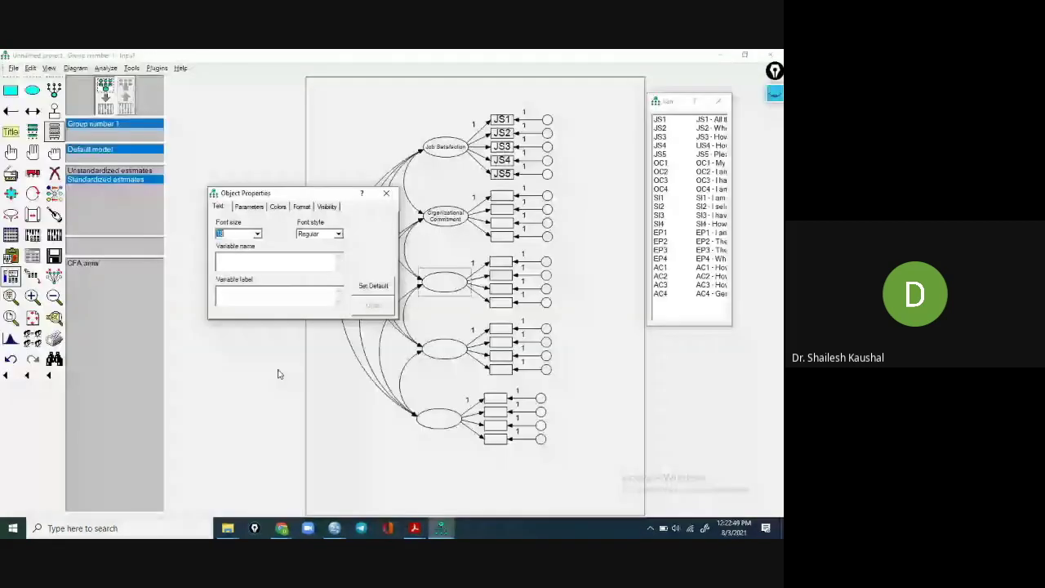
right_click(227, 259)
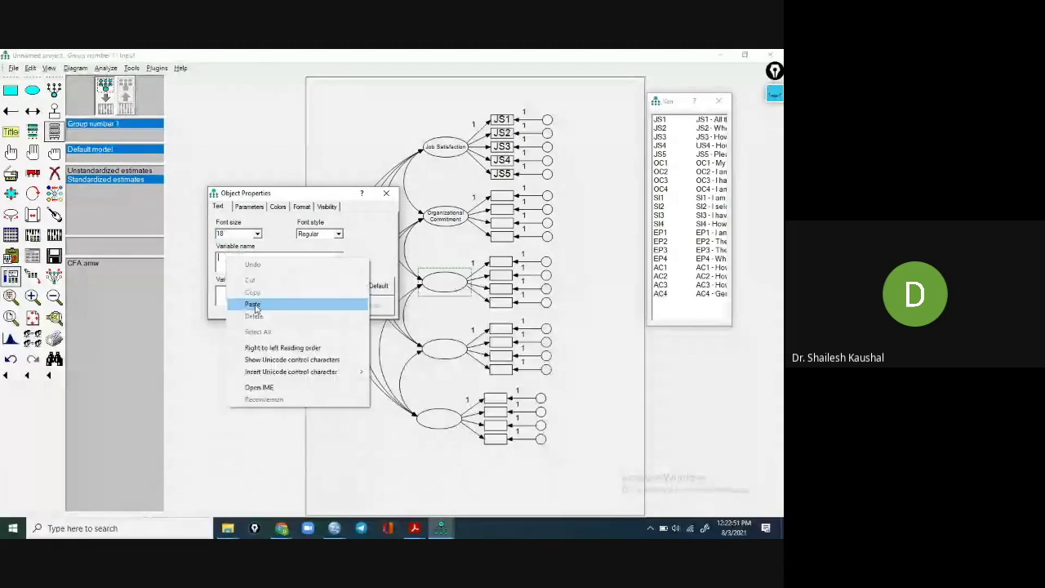
click(252, 304)
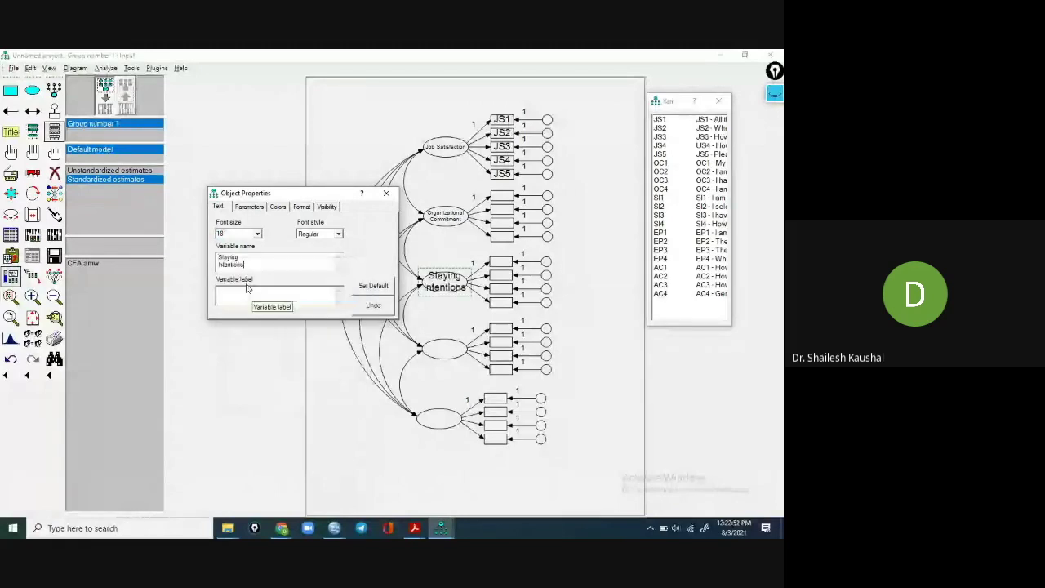
Step: Set the font size of the Staying Intentions variable name to 10
click(257, 234)
scroll(257, 251, up, 1)
click(236, 256)
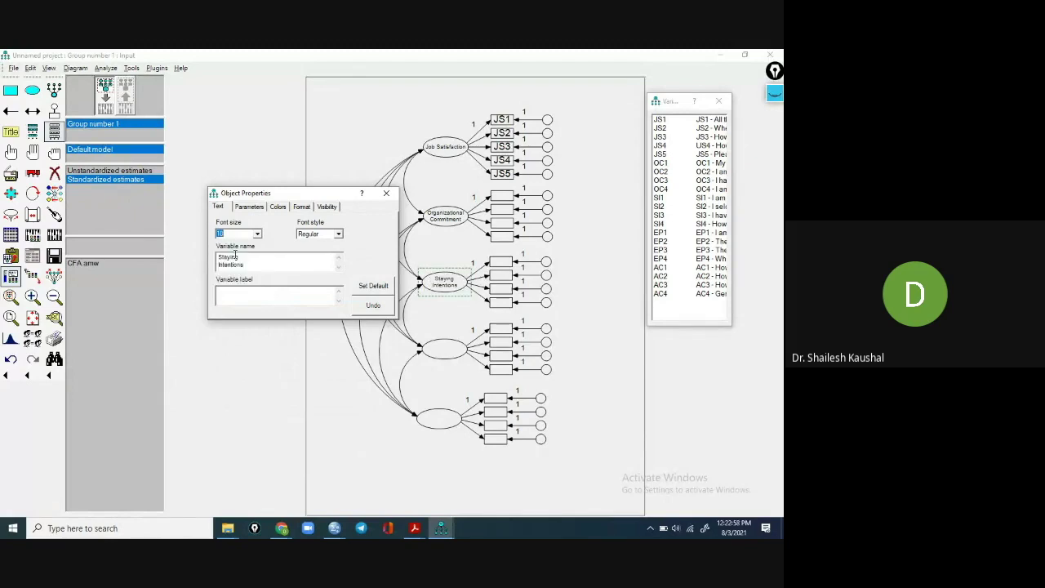
Step: Name the fourth latent variable "Environmental Perceptions", copying the name from the Employee Retention Scale PDF in Acrobat Reader into Amos Graphics
click(444, 350)
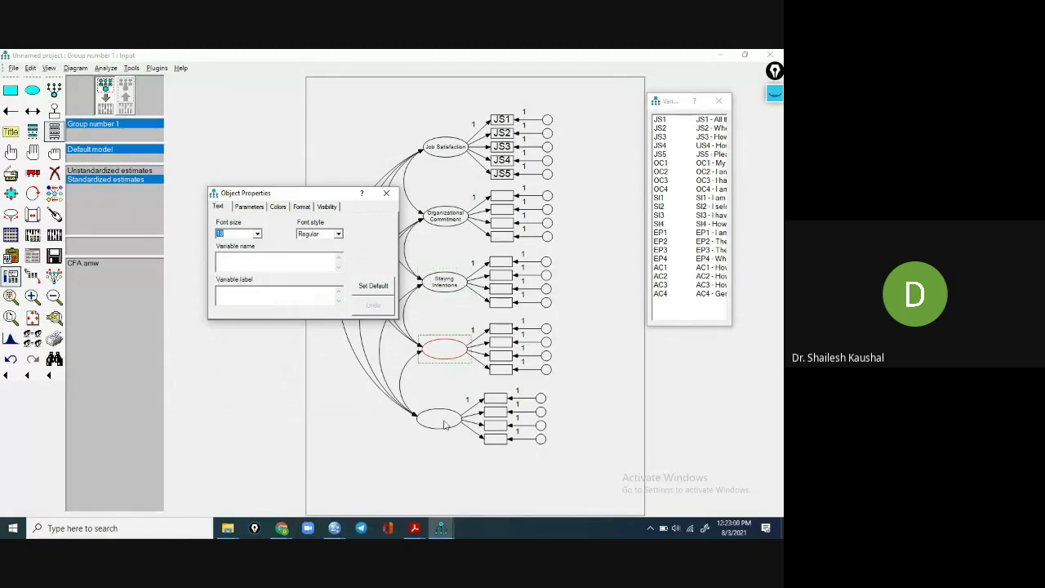
click(415, 529)
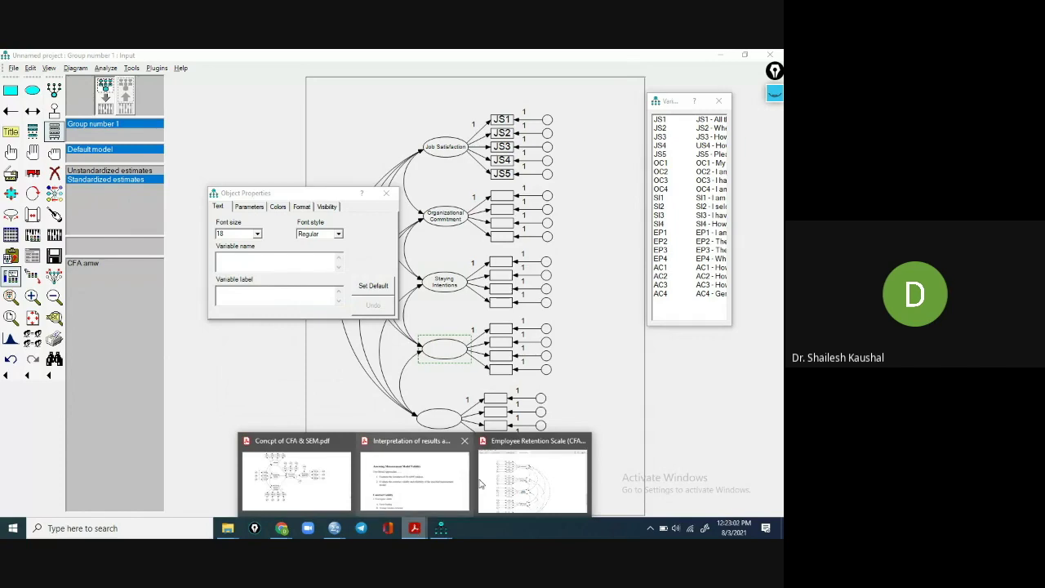
click(515, 490)
scroll(279, 360, down, 3)
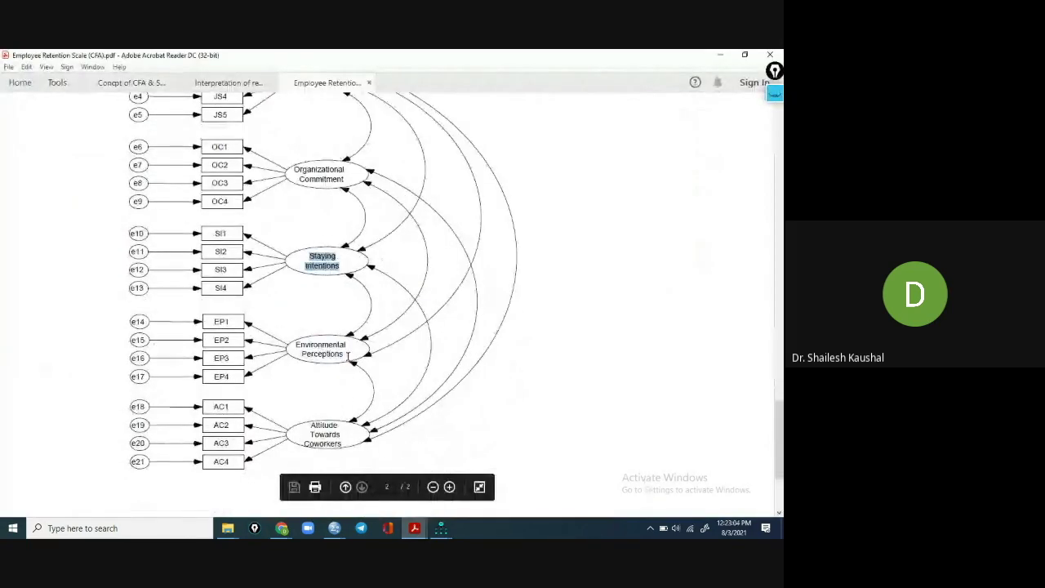
drag(346, 353, 295, 342)
right_click(318, 347)
click(330, 357)
click(441, 528)
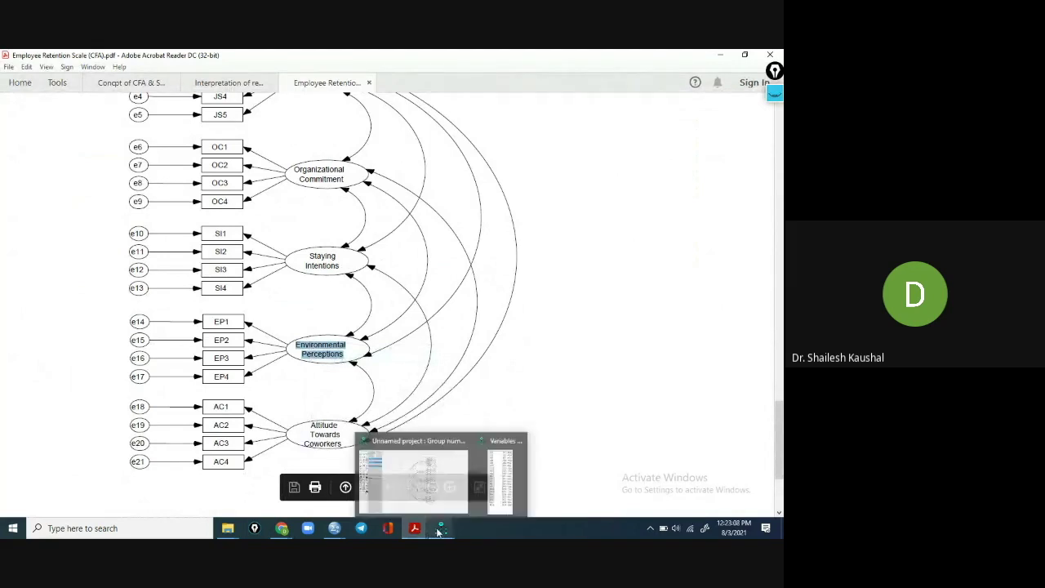
click(440, 477)
right_click(237, 260)
click(251, 308)
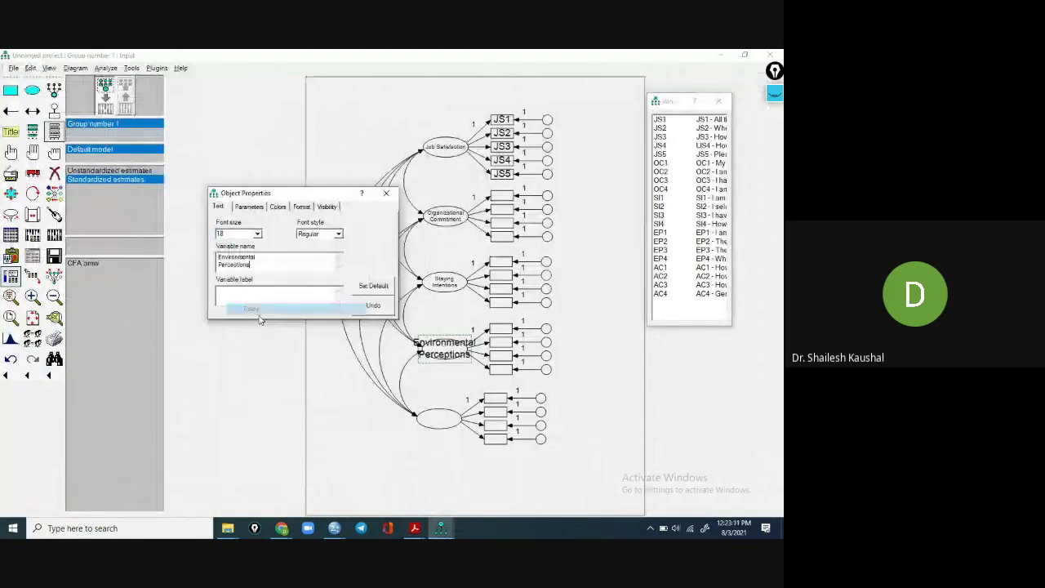
Step: Set the font size of the Environmental Perceptions variable name to 10
click(257, 233)
scroll(261, 258, up, 2)
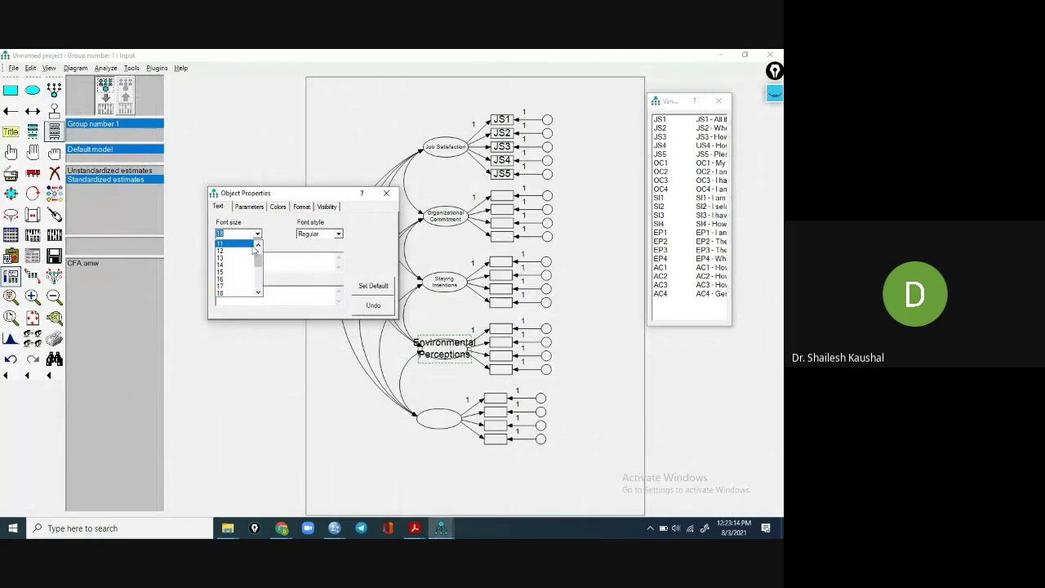
click(229, 260)
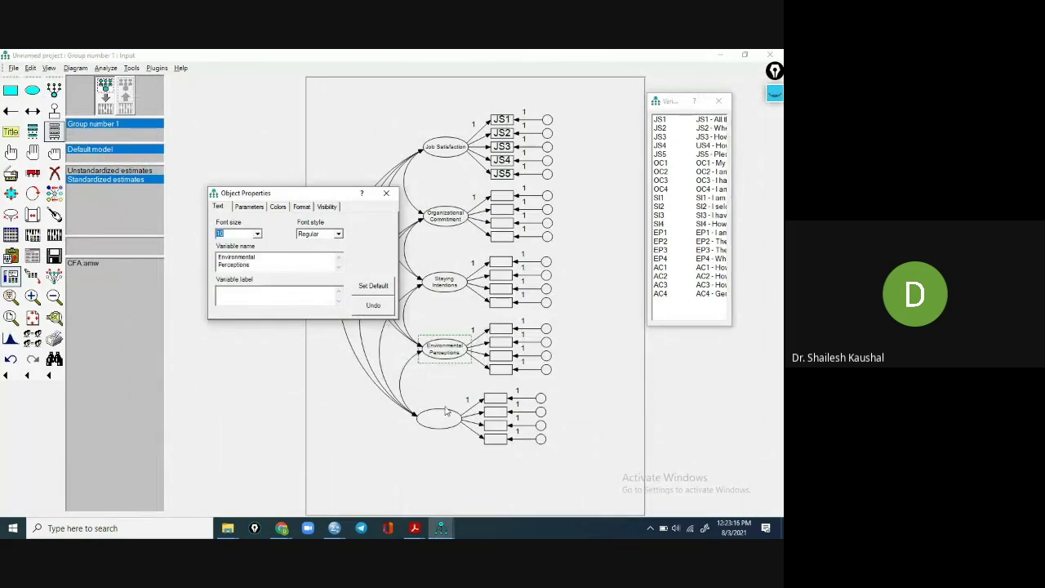
Step: Name the fifth latent variable "Attitude Towards Coworkers", copying the name from the Employee Retention Scale PDF in Acrobat Reader into Amos Graphics
click(446, 419)
mouse_move(421, 530)
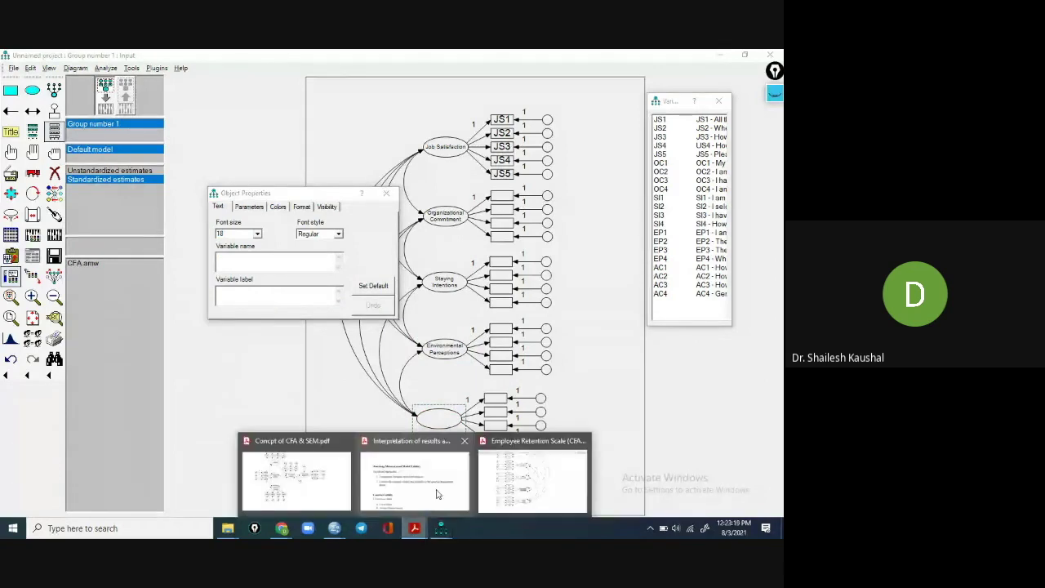
click(531, 475)
drag(347, 448, 323, 431)
right_click(322, 431)
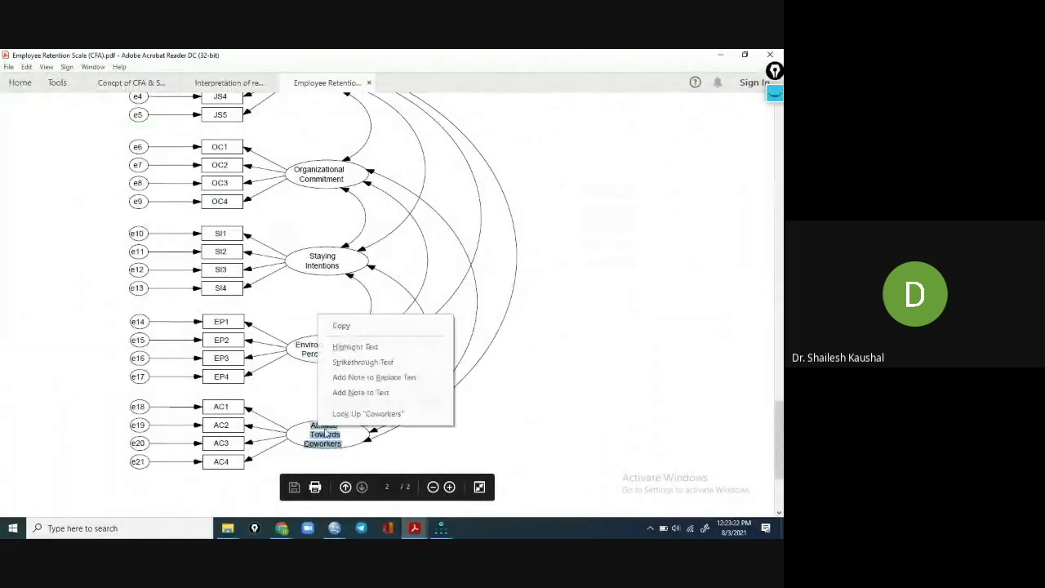
click(343, 325)
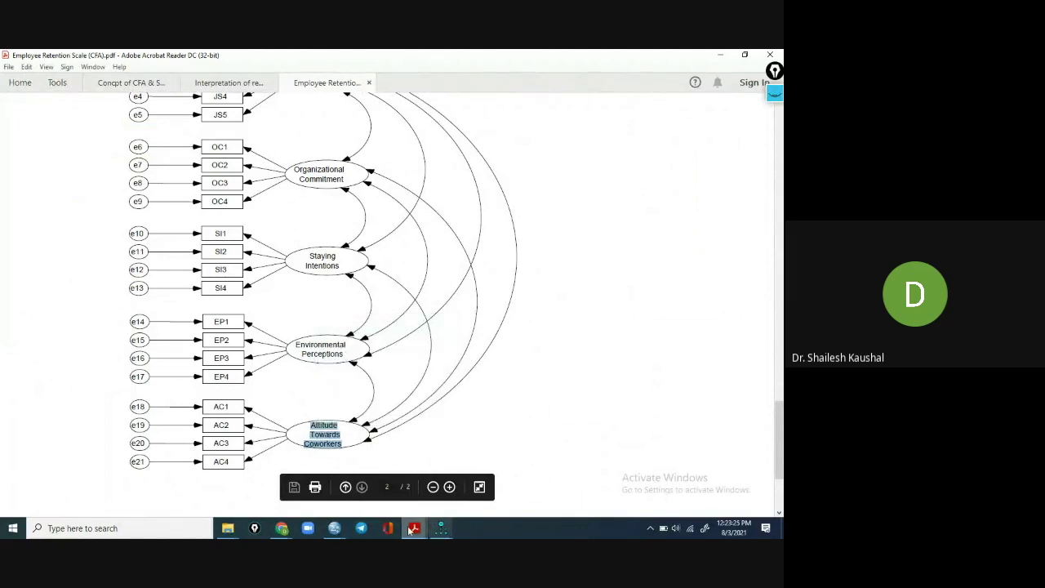
click(441, 529)
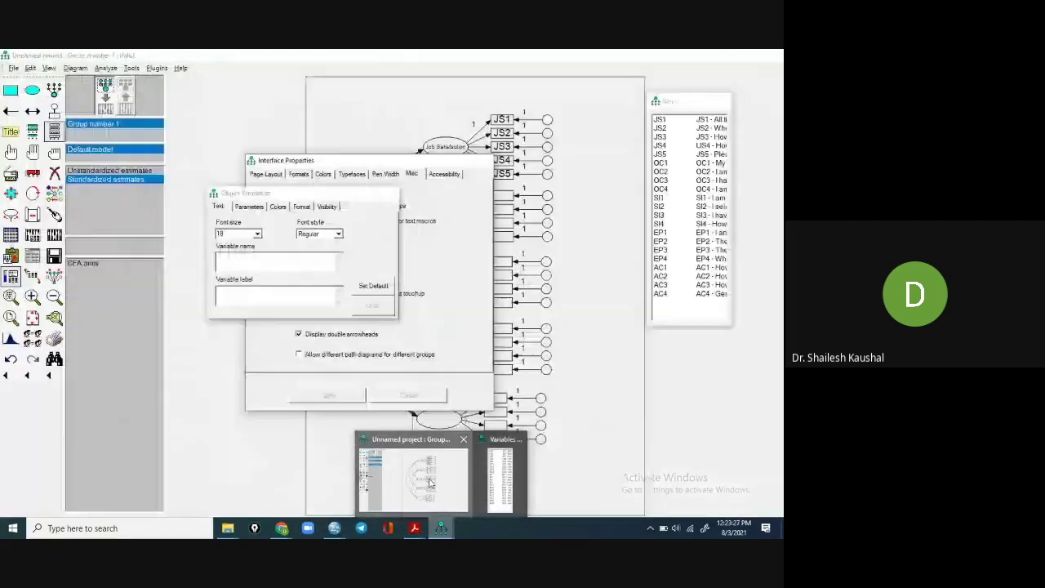
click(416, 477)
right_click(225, 261)
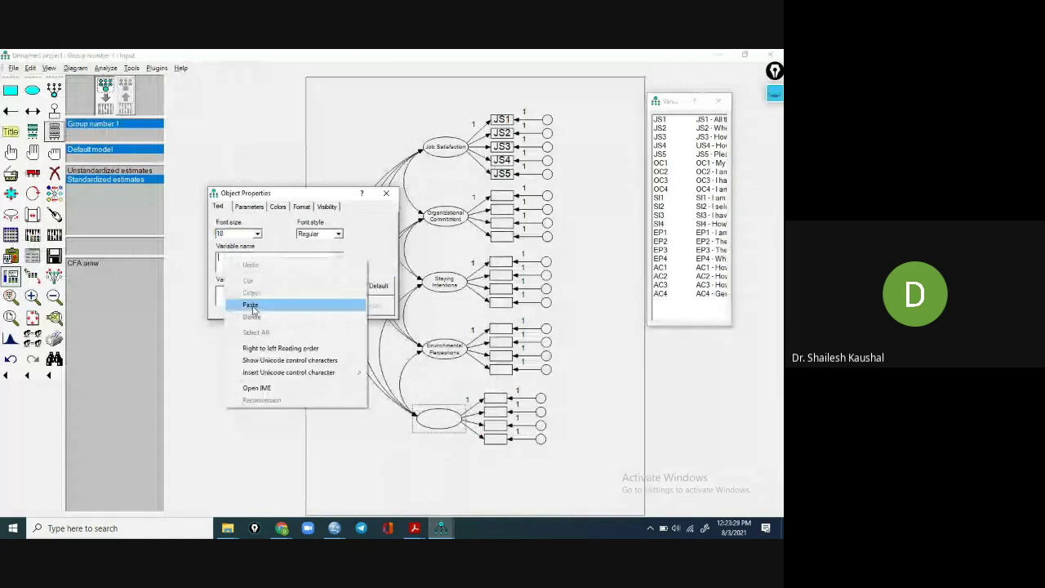
click(253, 303)
Step: Set the font size of the Attitude Towards Coworkers variable name to 10 and close its object properties
click(257, 234)
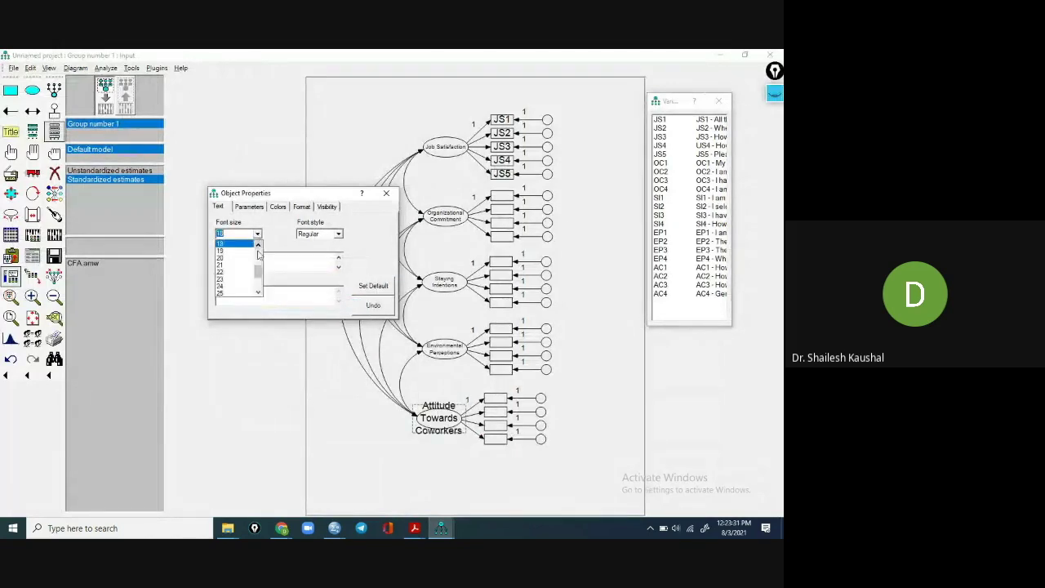
scroll(232, 257, up, 2)
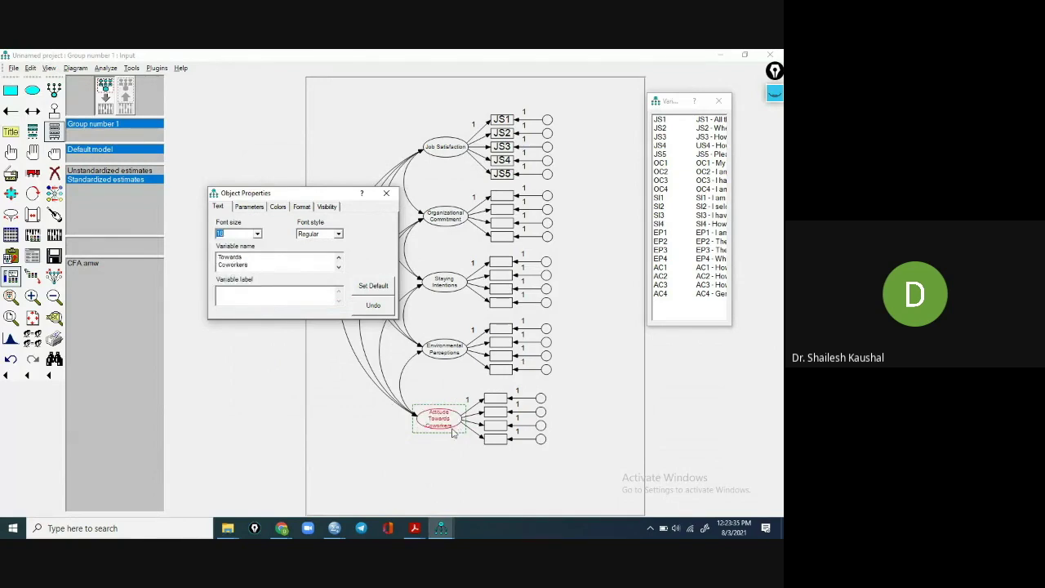
click(386, 193)
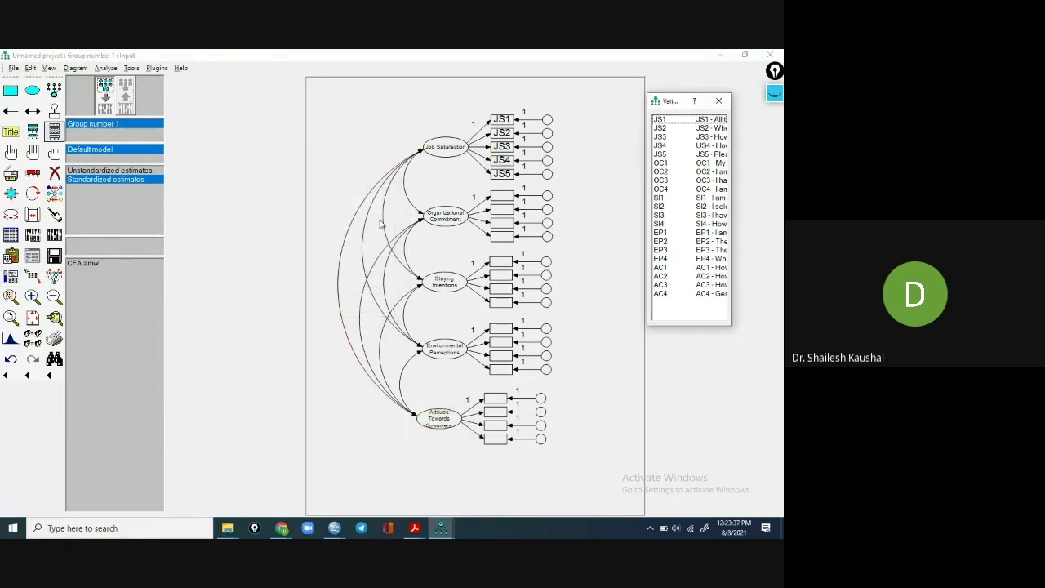
Step: Set the font size of the observed variable JS1 to 12 in its object properties
click(506, 125)
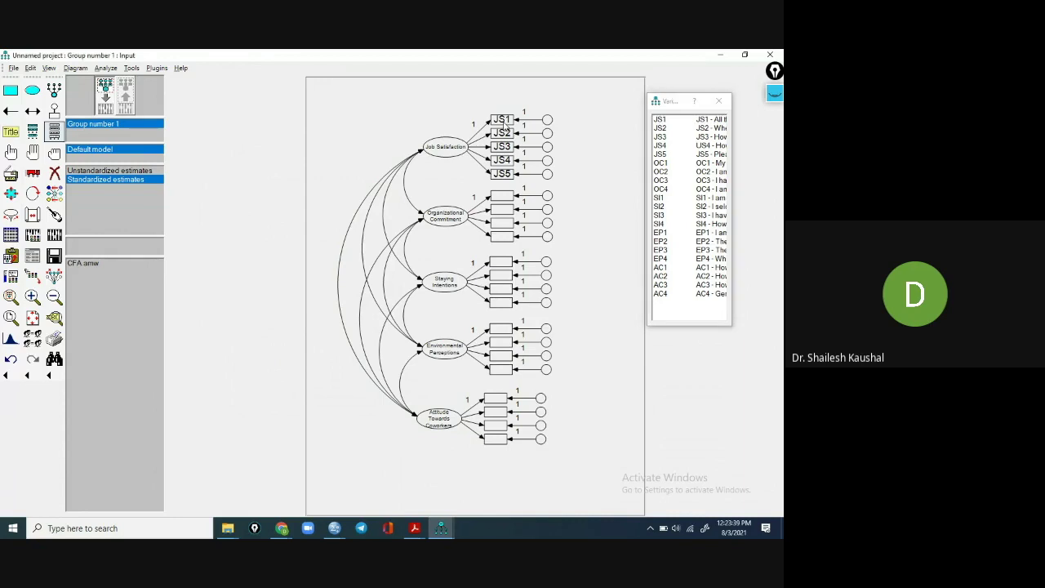
right_click(505, 123)
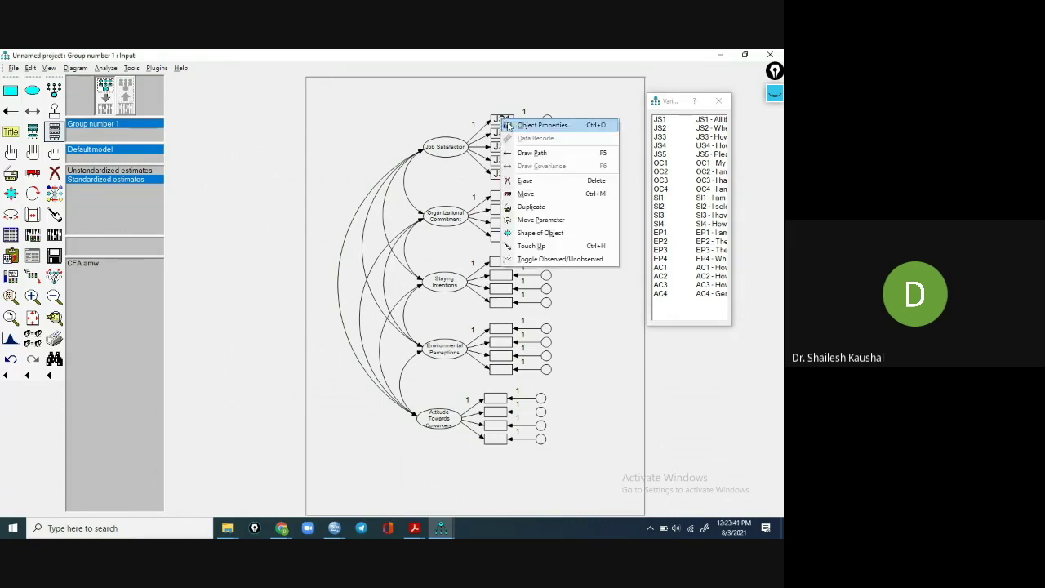
click(535, 122)
click(258, 234)
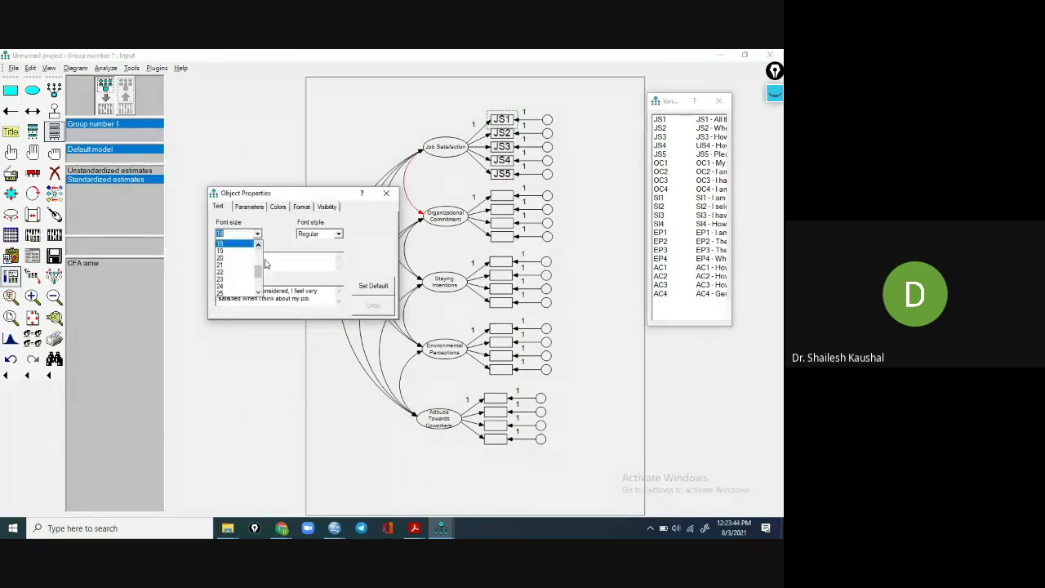
click(231, 252)
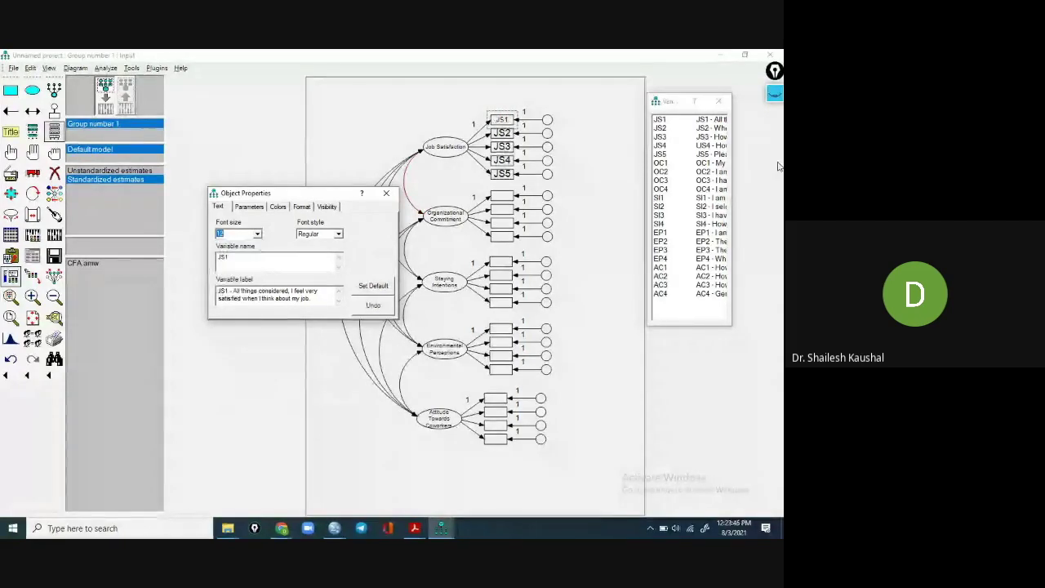
Step: Set the font size of the observed variable JS2 to 12
right_click(501, 133)
click(533, 141)
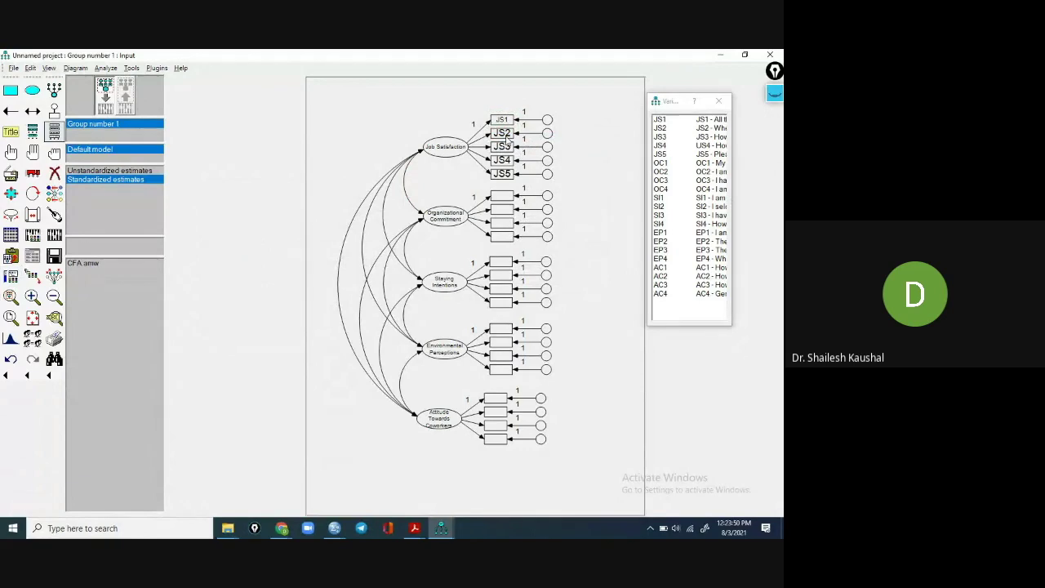
right_click(508, 137)
click(532, 142)
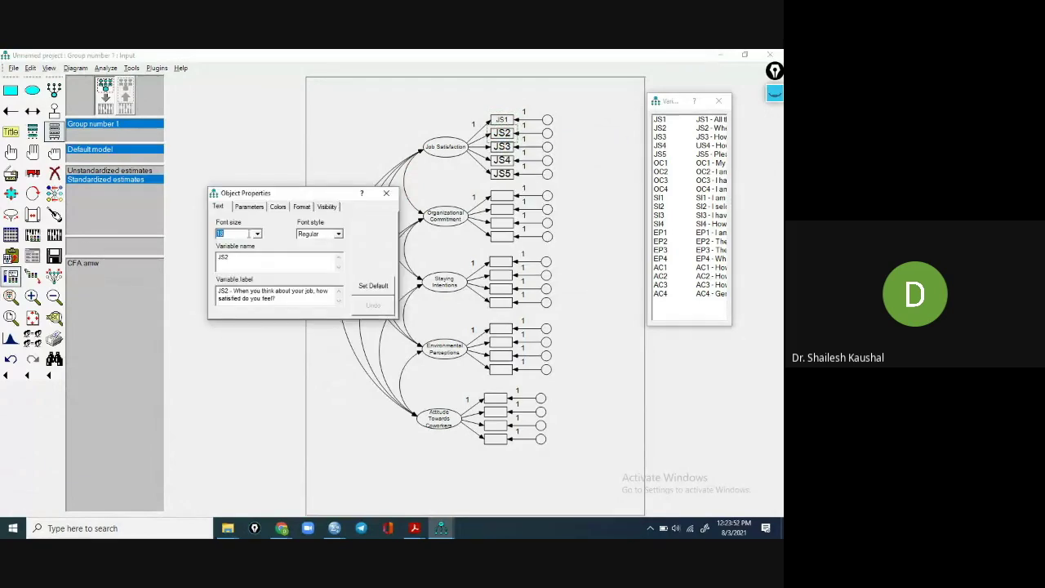
click(257, 233)
scroll(258, 256, up, 3)
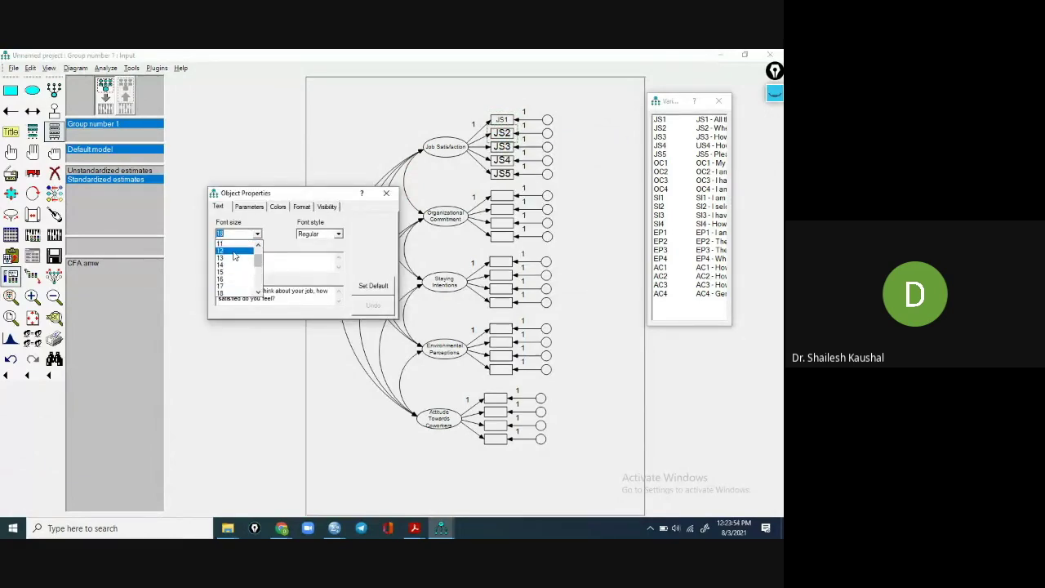
click(236, 258)
Step: Set the font size of the observed variables JS3, JS4 and JS5 to 12
click(506, 149)
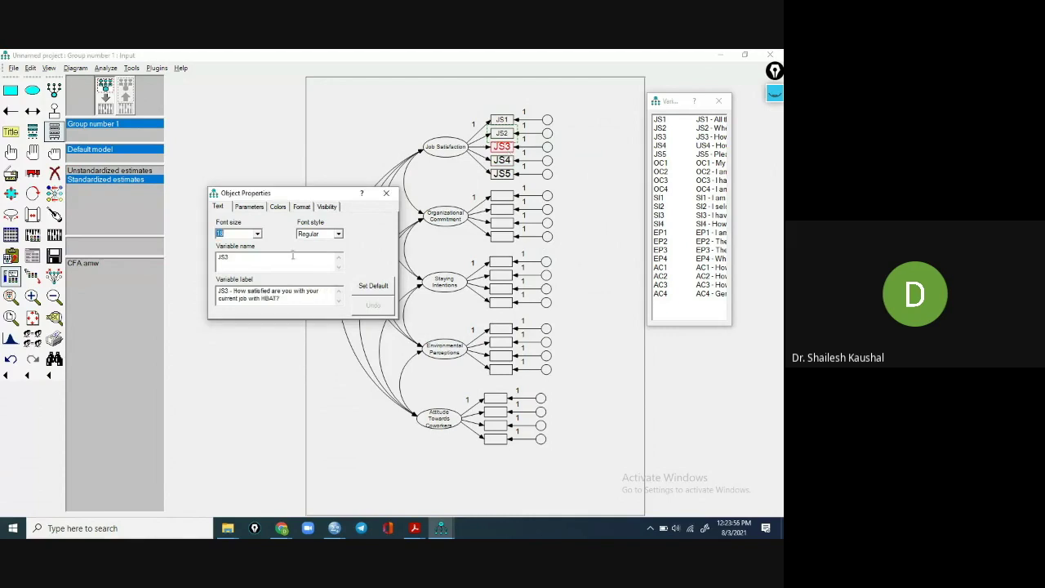
click(257, 234)
scroll(259, 258, up, 3)
click(236, 258)
click(498, 164)
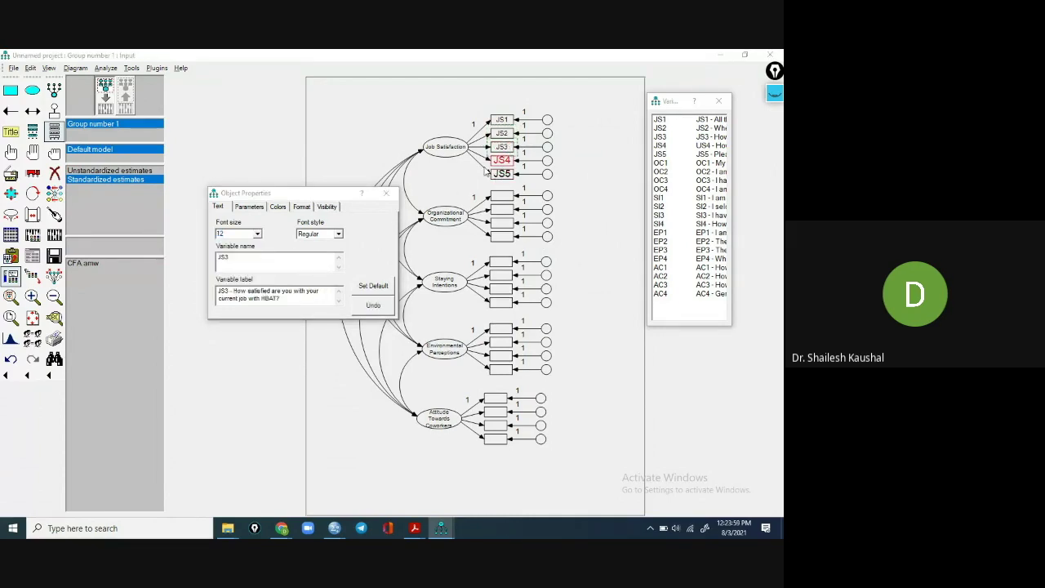
click(257, 233)
scroll(245, 262, up, 3)
click(236, 257)
click(501, 173)
click(257, 233)
scroll(241, 270, up, 2)
click(234, 255)
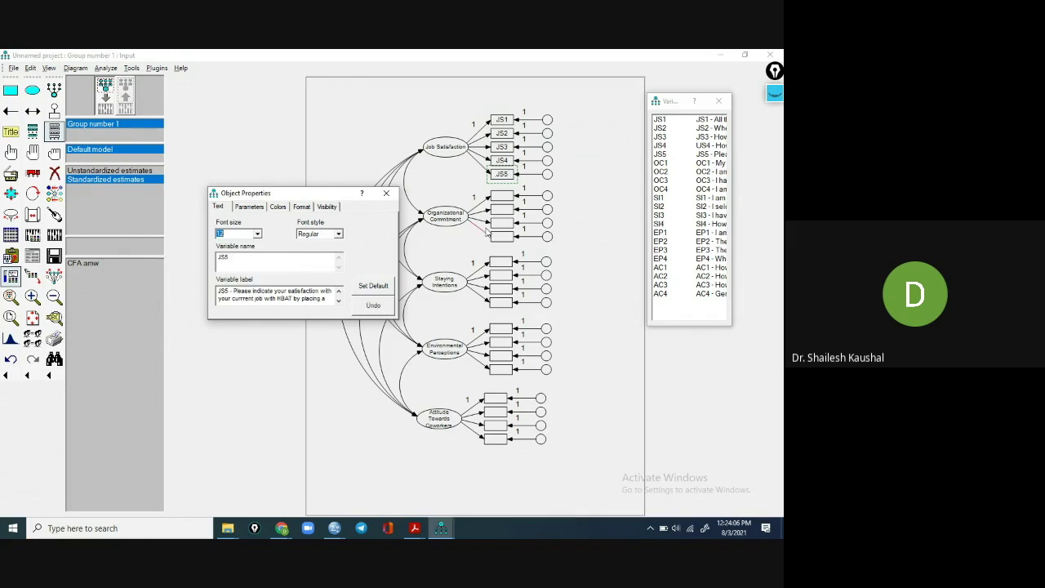
Step: Assign the dataset variables OC1, OC2, OC3 and OC4 in order to the four indicator boxes of Organizational Commitment
drag(333, 194, 238, 197)
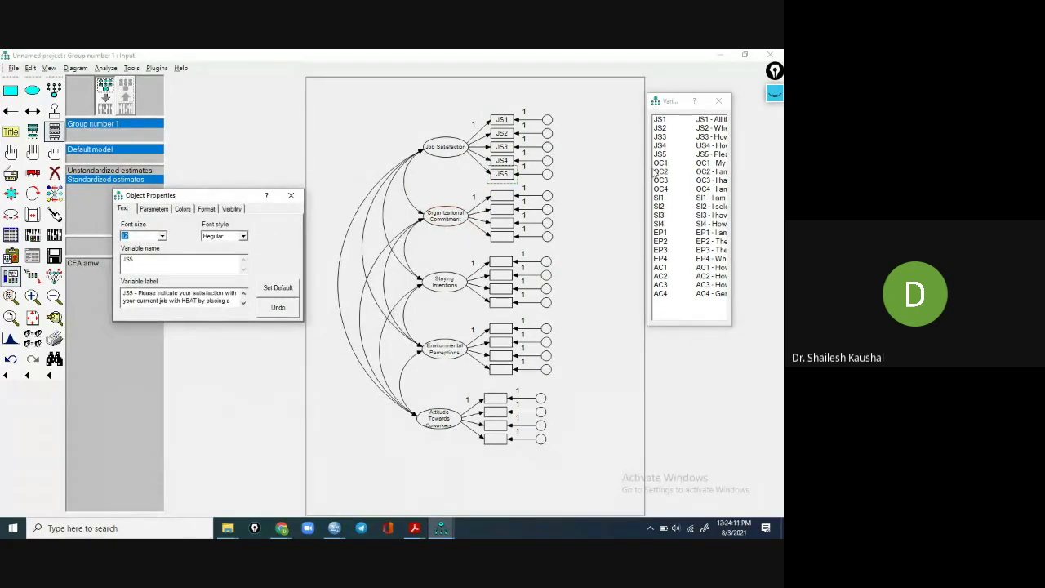
drag(660, 168, 498, 214)
click(661, 174)
drag(663, 181, 504, 227)
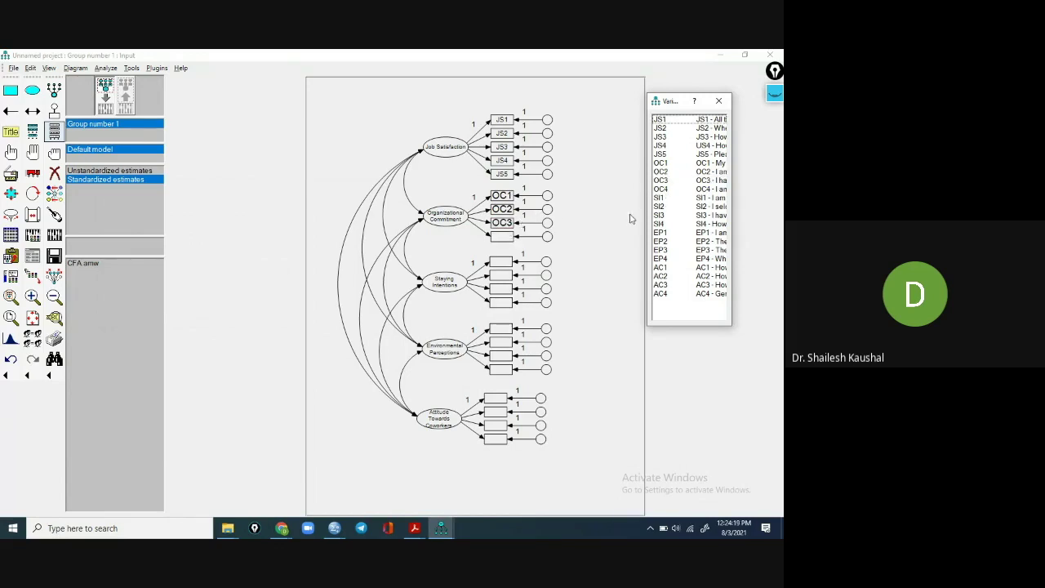
drag(661, 190, 503, 242)
Step: Set the font size of the observed variables OC1 and OC2 to 12
right_click(502, 200)
click(519, 204)
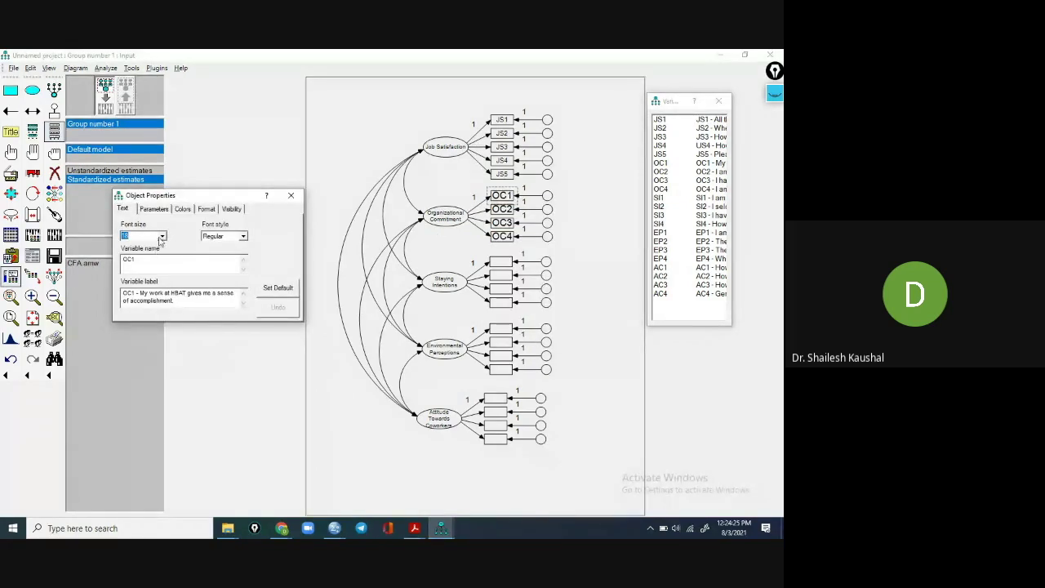
click(161, 236)
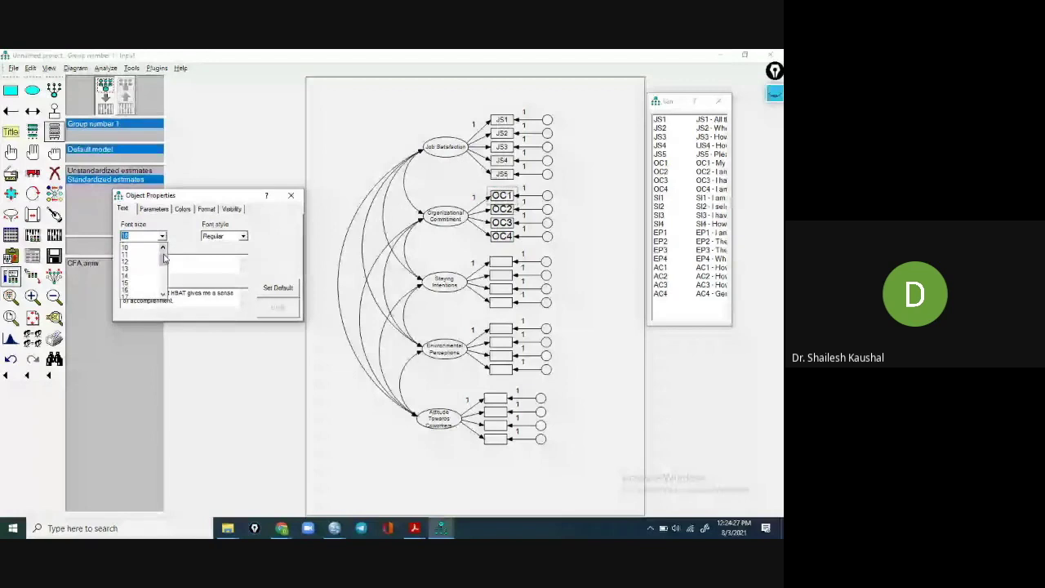
click(135, 269)
click(502, 209)
click(161, 236)
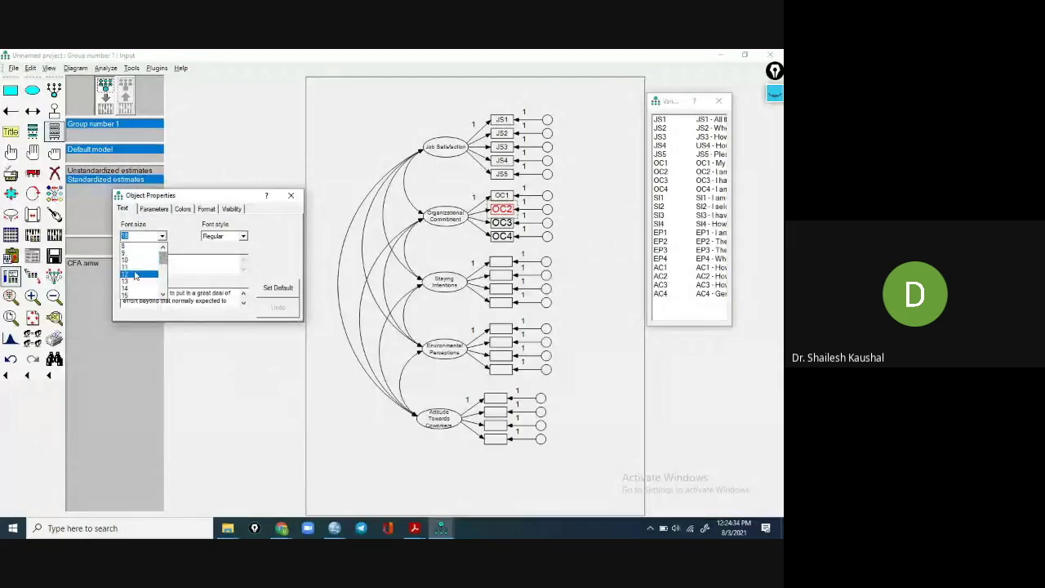
click(138, 277)
Step: Set the font size of the observed variables OC3 and OC4 to 12
click(502, 223)
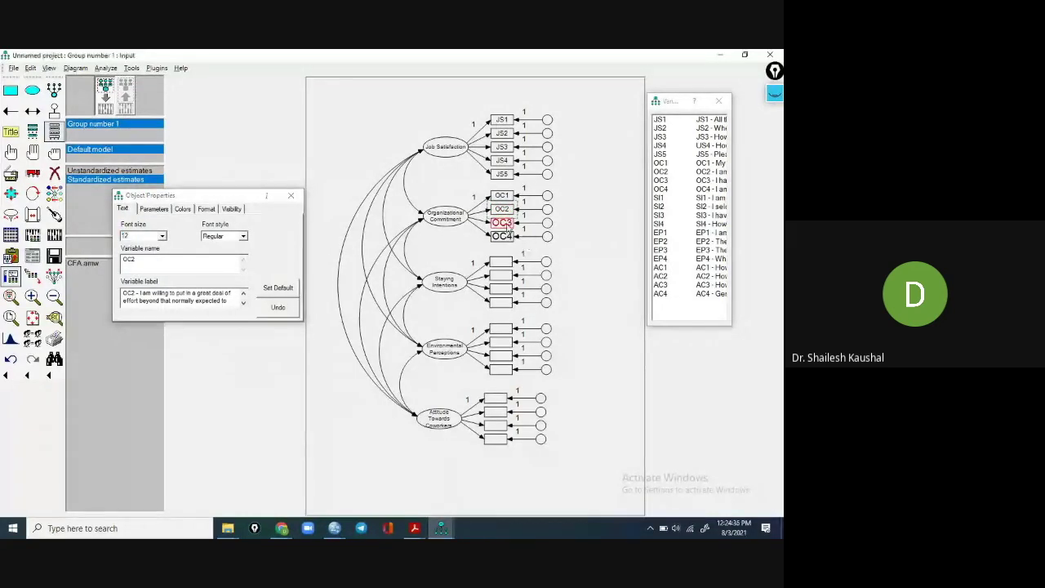
click(162, 236)
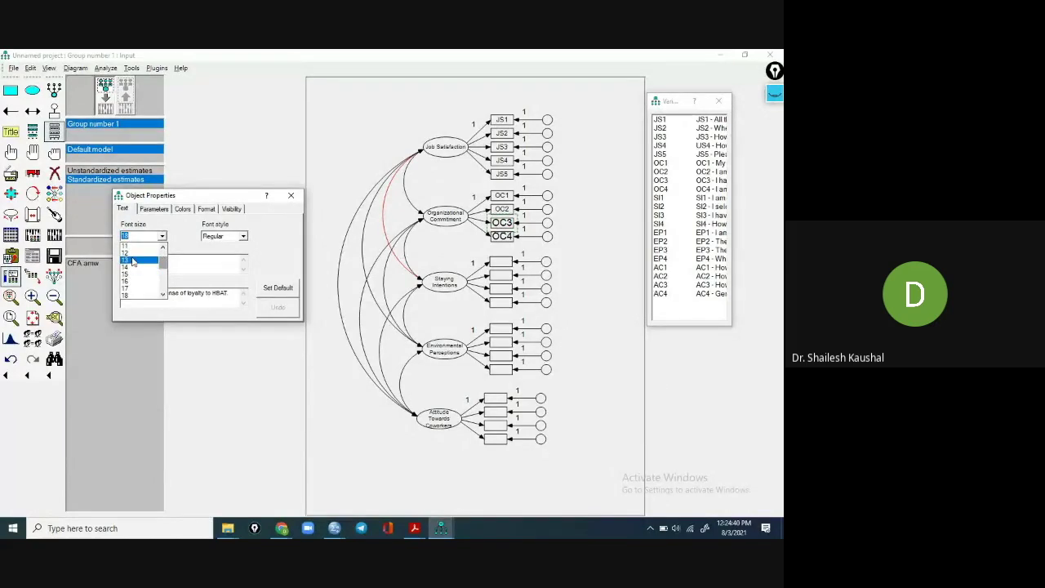
click(132, 260)
click(500, 237)
click(162, 237)
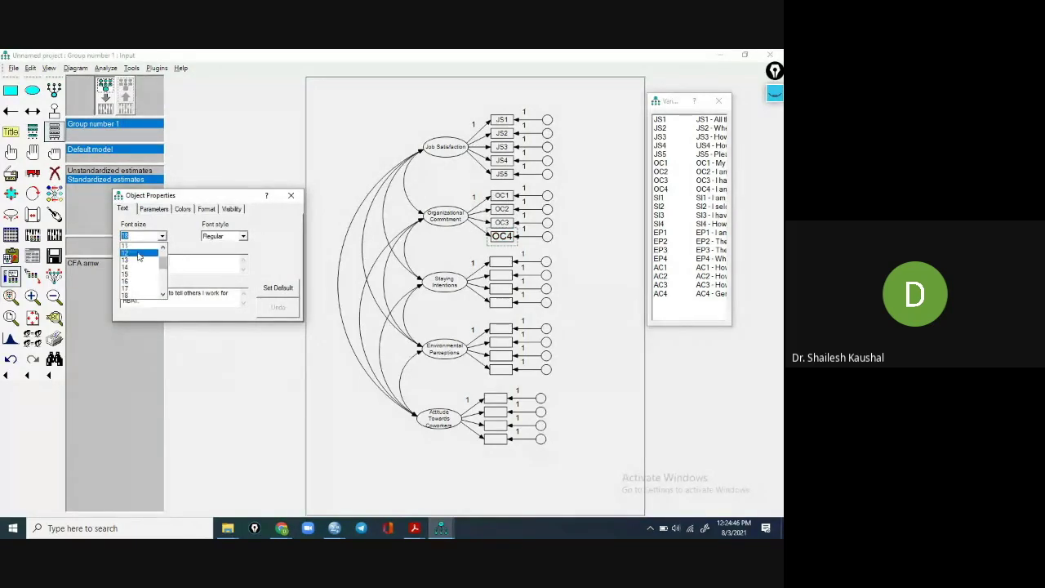
click(133, 255)
Step: Assign the dataset variables SI1, SI2, SI3 and SI4 in order to the four indicator boxes of Staying Intentions
click(502, 265)
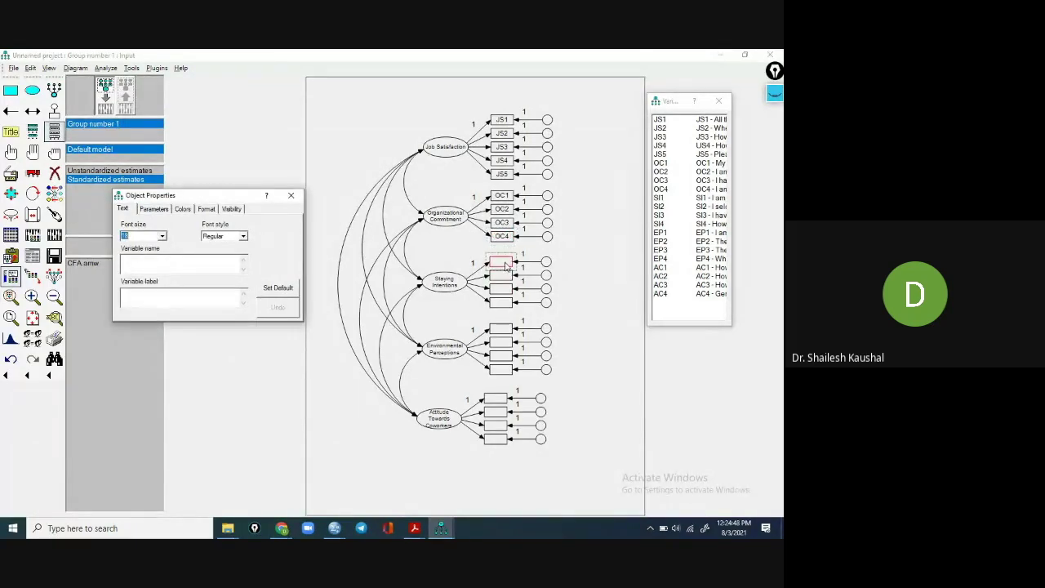
drag(660, 198, 508, 268)
drag(658, 206, 502, 277)
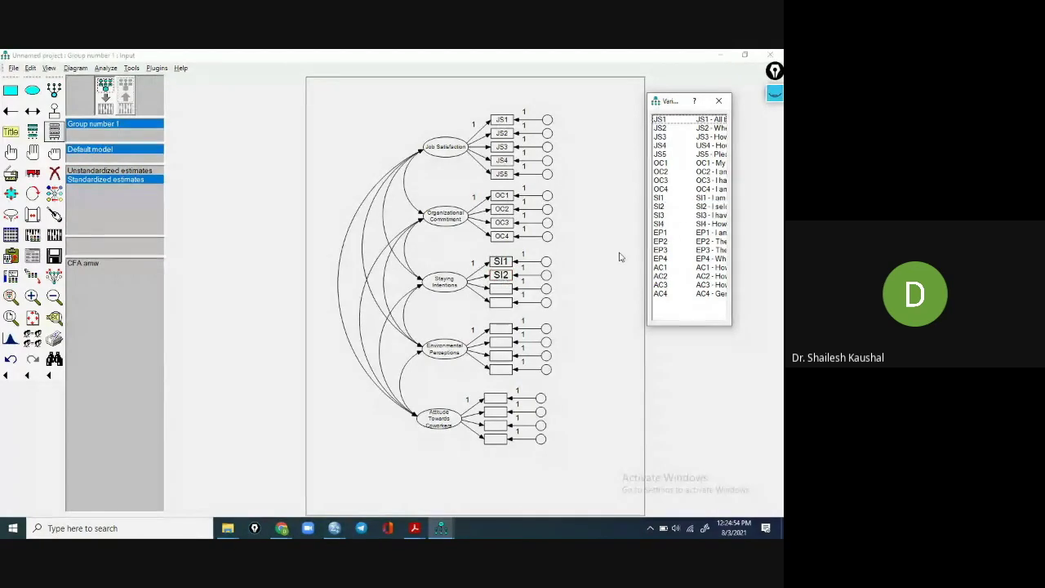
drag(659, 216, 498, 290)
drag(659, 224, 499, 302)
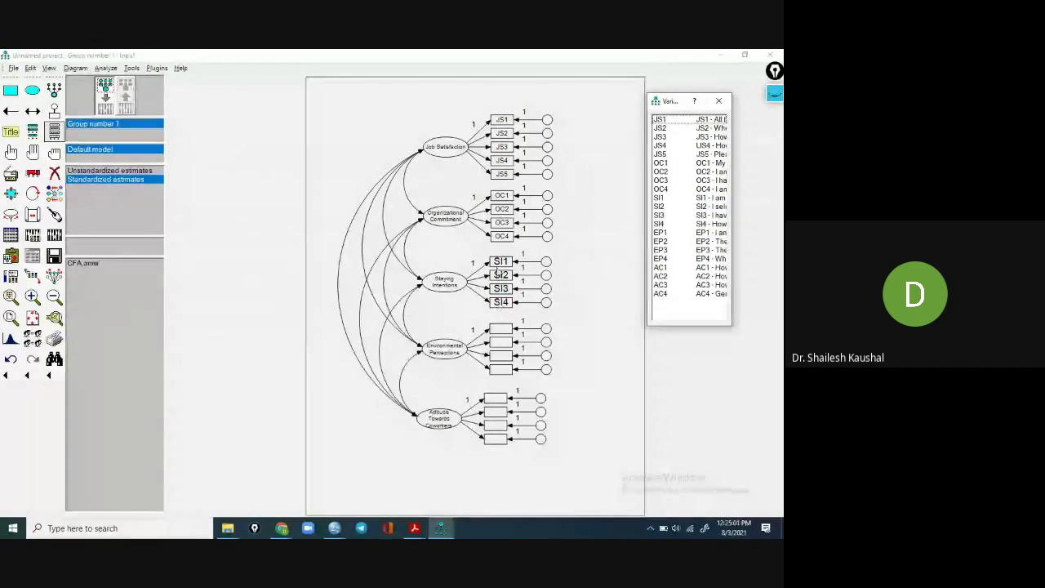
Step: Set the font size of the observed variables SI1 and SI2 to 12
right_click(496, 261)
click(531, 266)
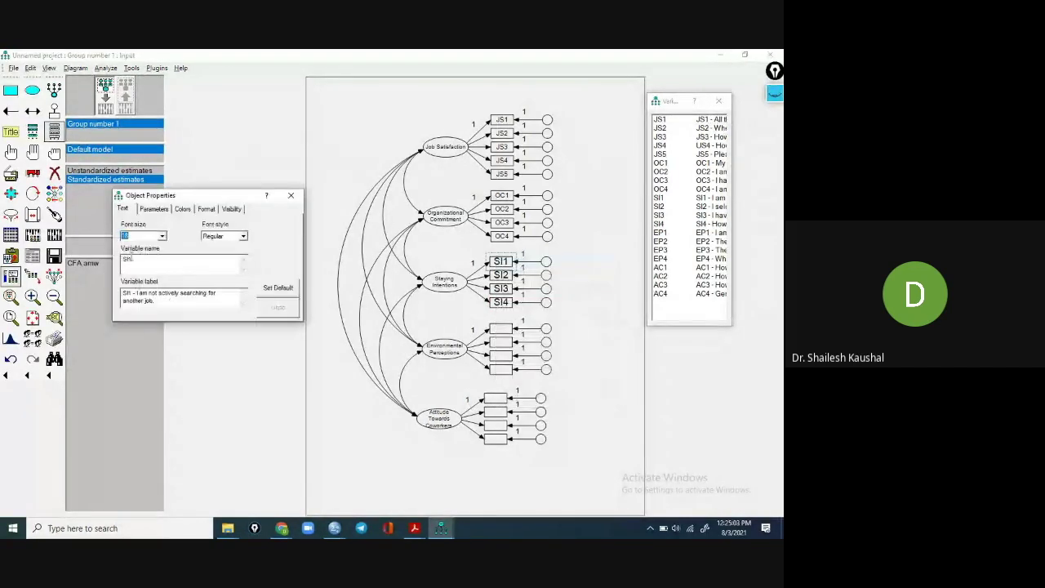
click(161, 236)
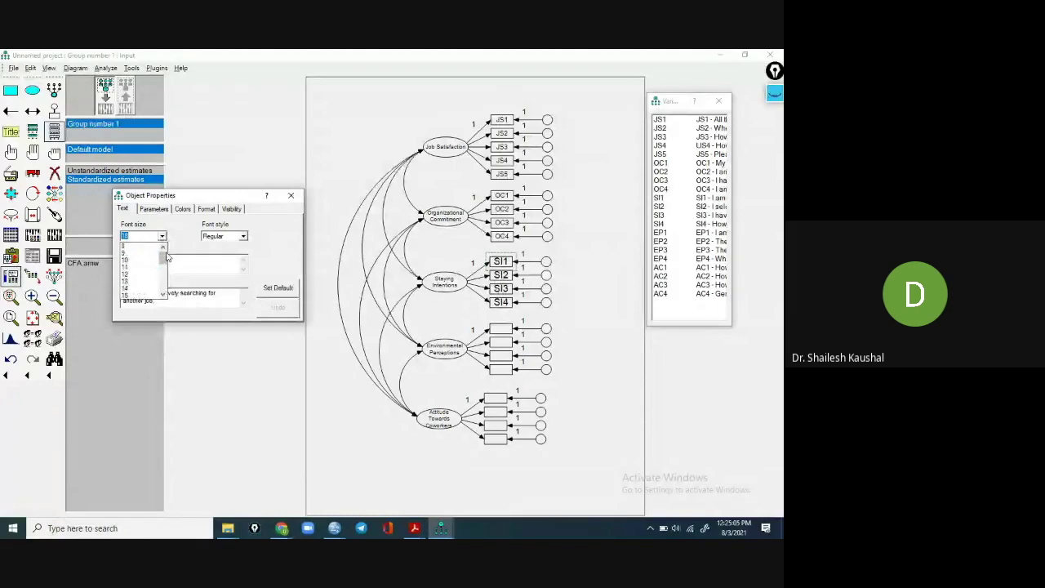
click(139, 280)
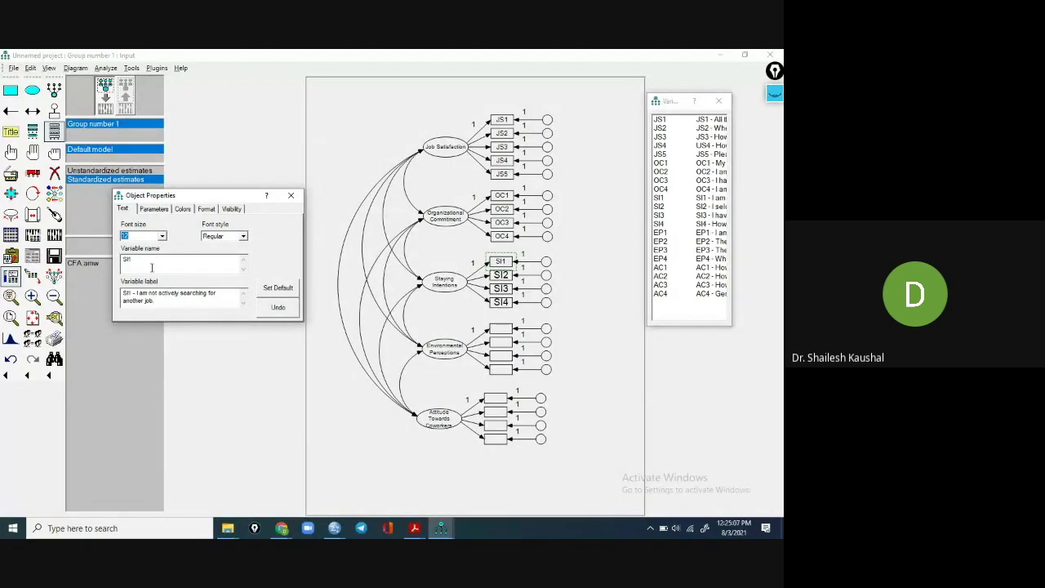
click(501, 276)
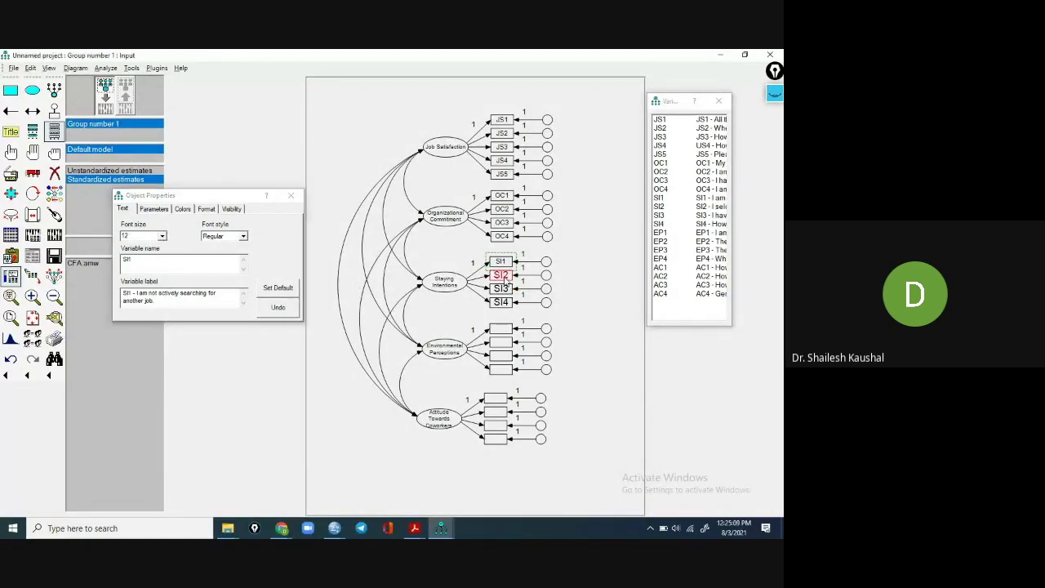
click(162, 237)
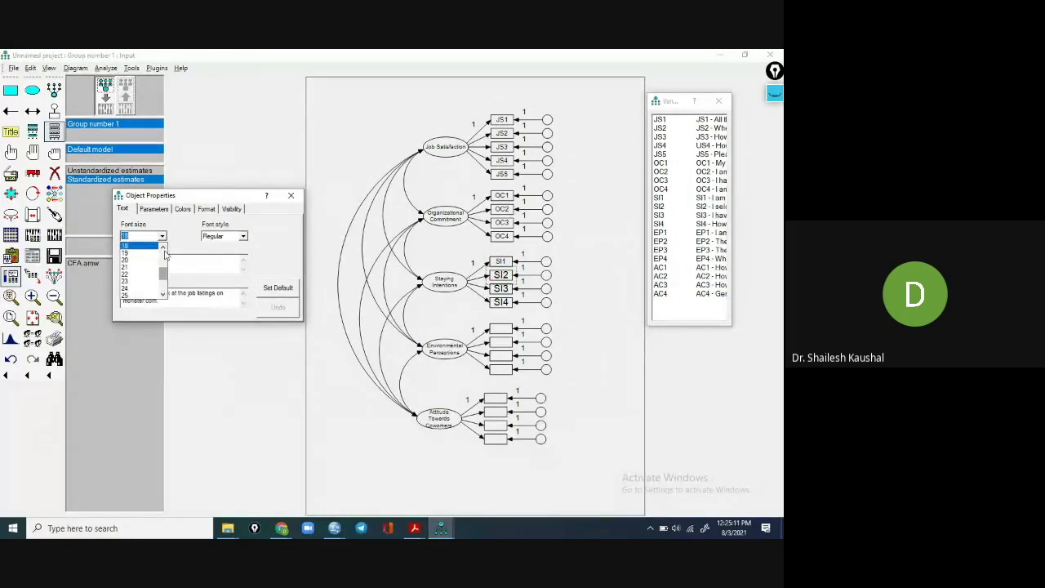
click(125, 253)
Step: Set the font size of the observed variables SI3 and SI4 to 12
click(501, 288)
click(163, 236)
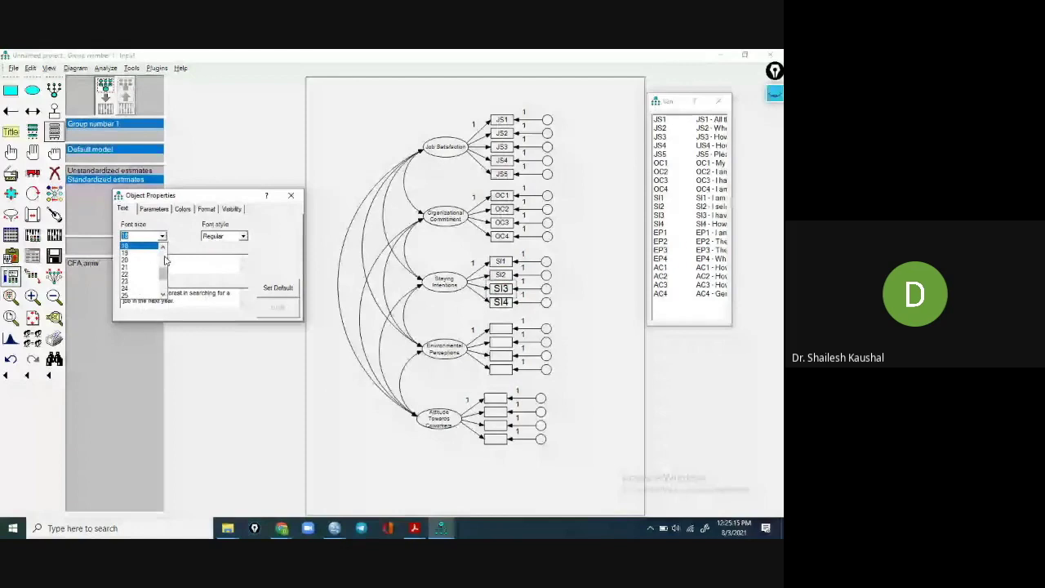
click(126, 254)
click(502, 302)
click(162, 236)
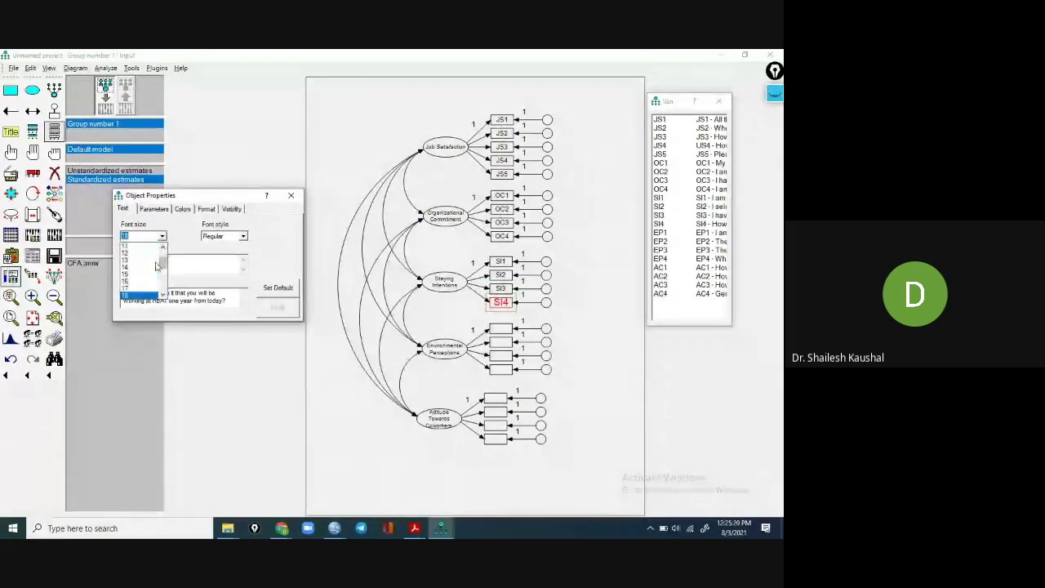
click(135, 254)
Step: Assign the dataset variables EP1, EP2, EP3 and EP4 in order to the four indicator boxes of Environmental Perceptions
click(633, 274)
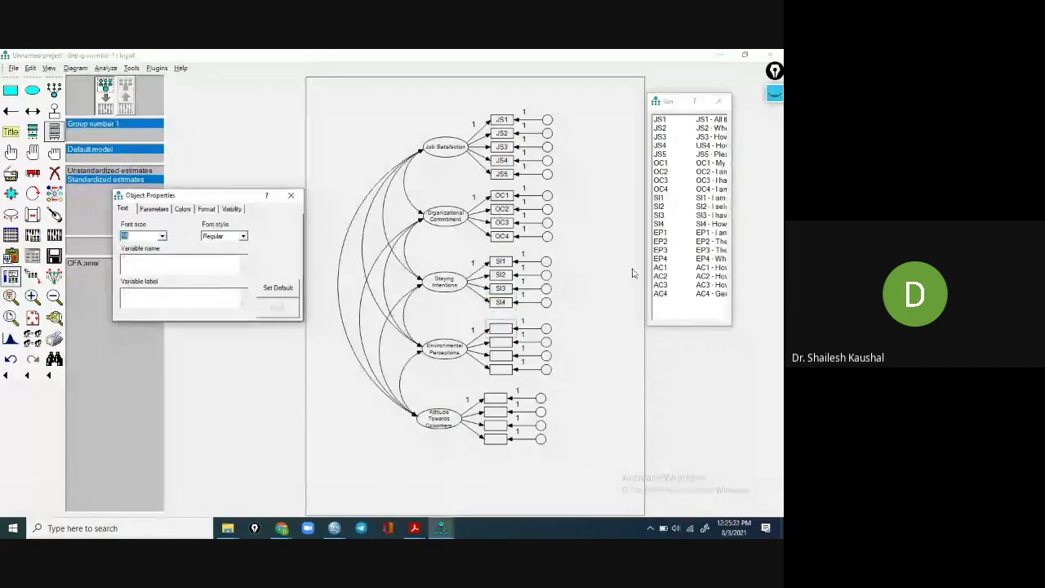
drag(661, 237, 504, 332)
drag(661, 241, 502, 346)
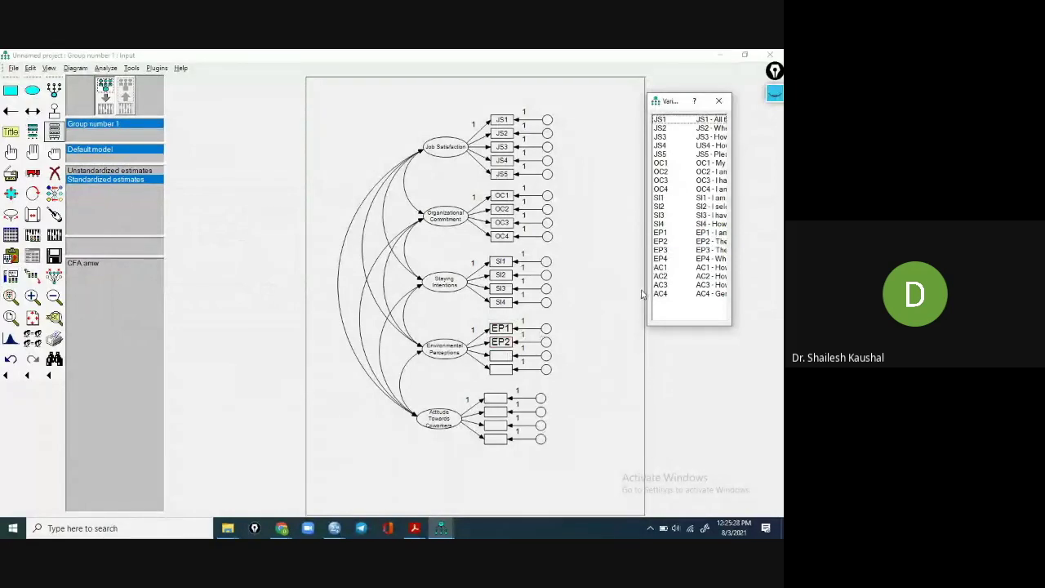
drag(659, 250, 501, 355)
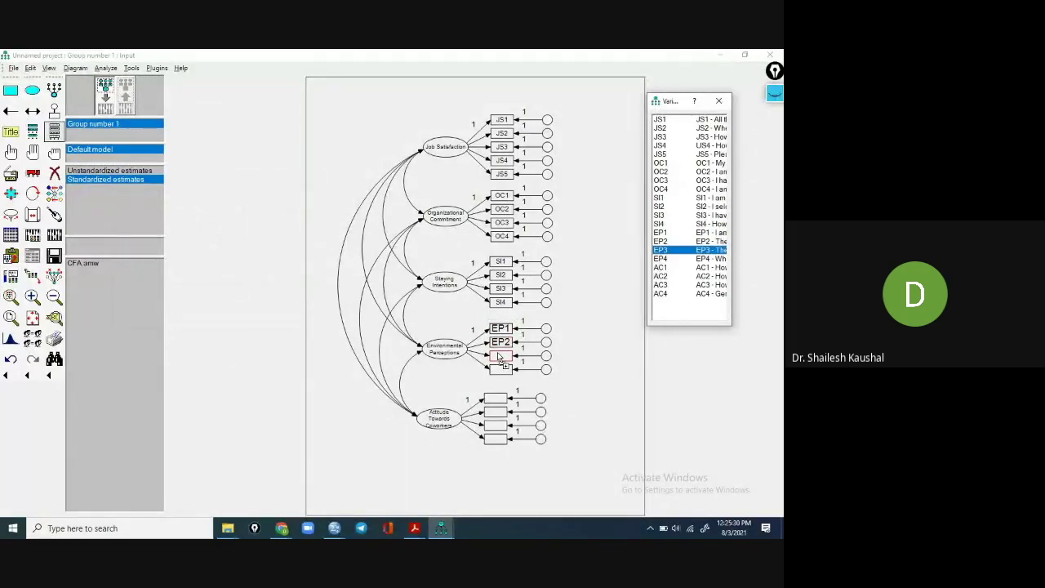
drag(661, 259, 501, 374)
Step: Assign the dataset variables AC1, AC2, AC3 and AC4 in order to the four indicator boxes of Attitude Towards Coworkers
drag(668, 270, 492, 401)
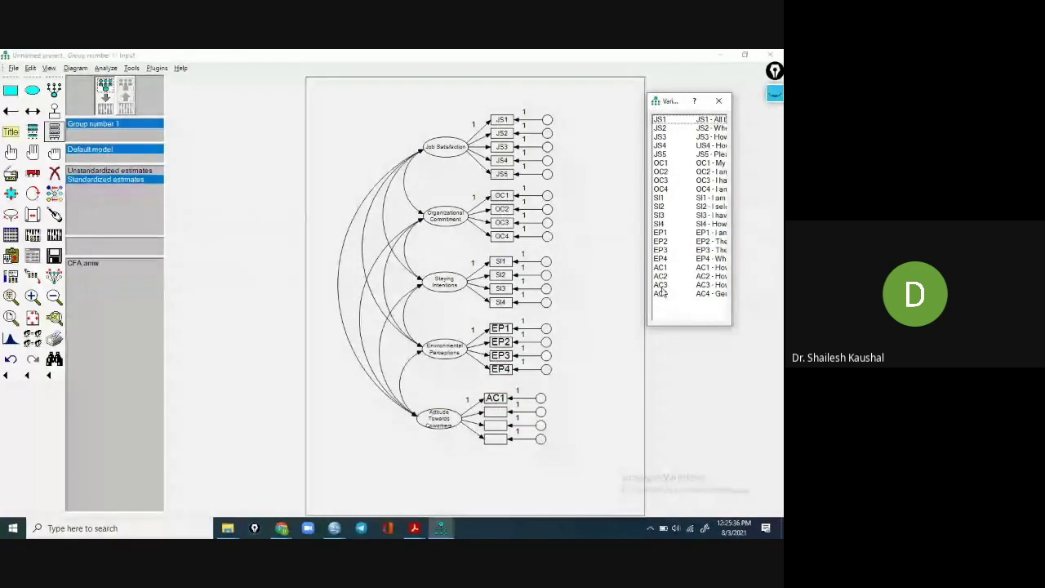
drag(666, 277, 497, 413)
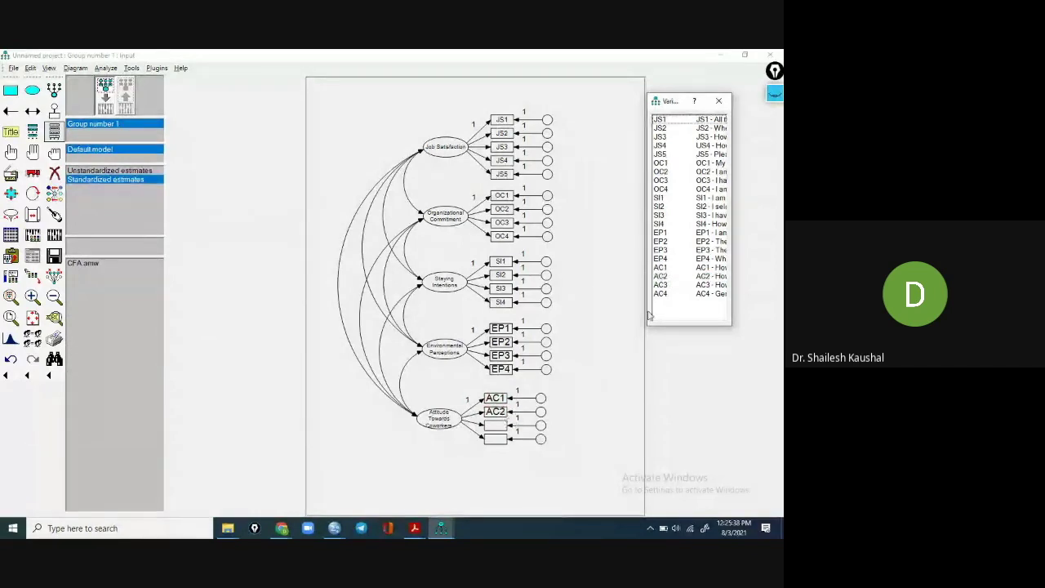
drag(667, 286, 500, 430)
drag(660, 293, 493, 441)
Step: Set the font size of the observed variables EP1 and EP2 to 12
right_click(500, 329)
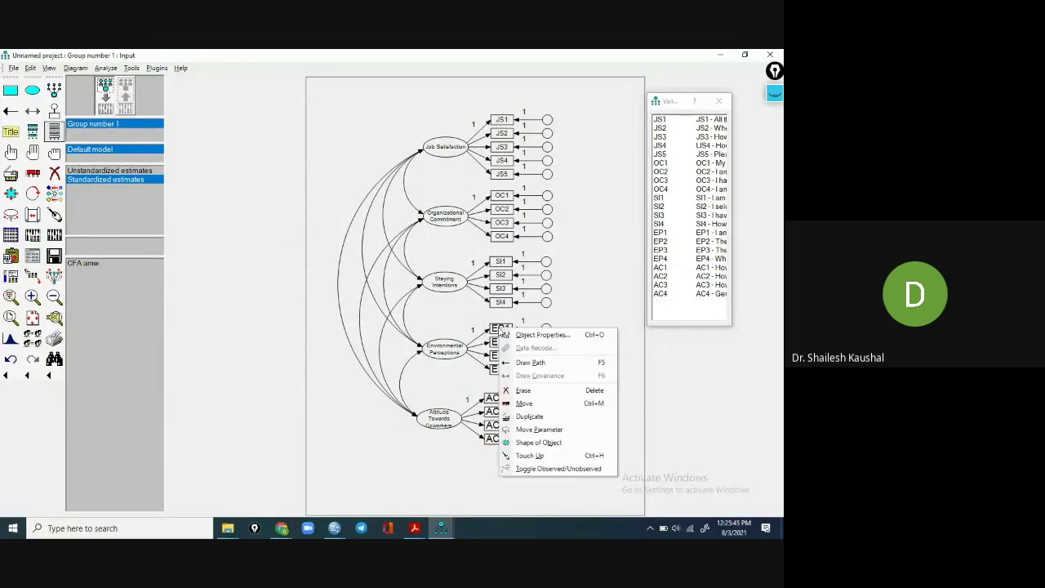
click(531, 336)
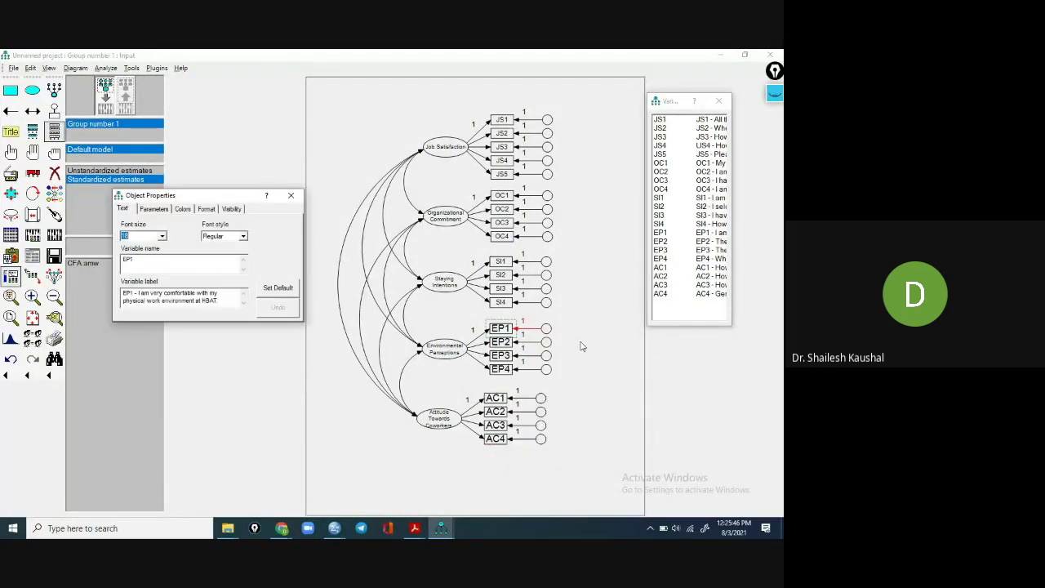
click(162, 236)
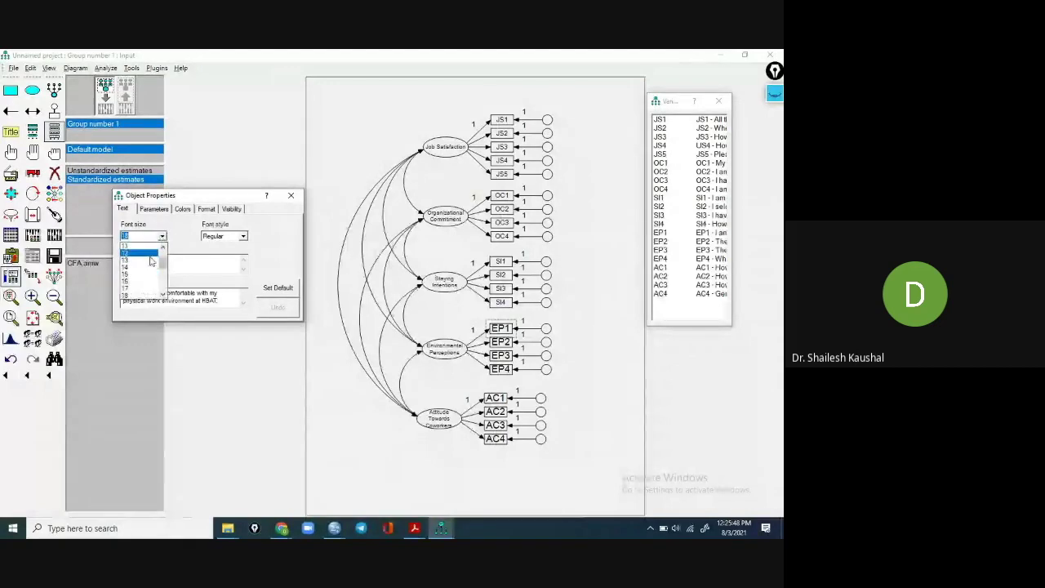
click(151, 260)
click(514, 343)
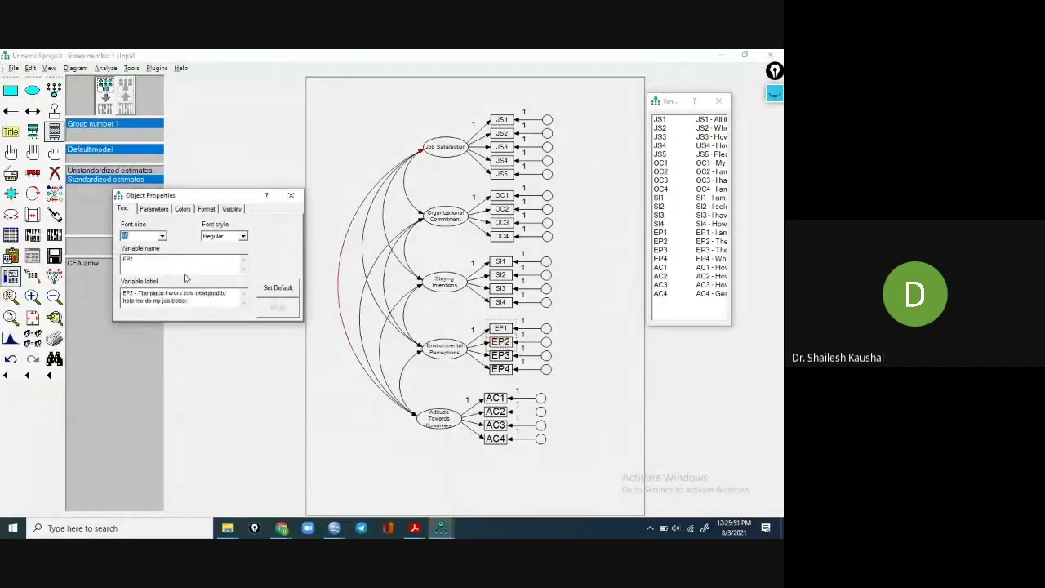
click(162, 237)
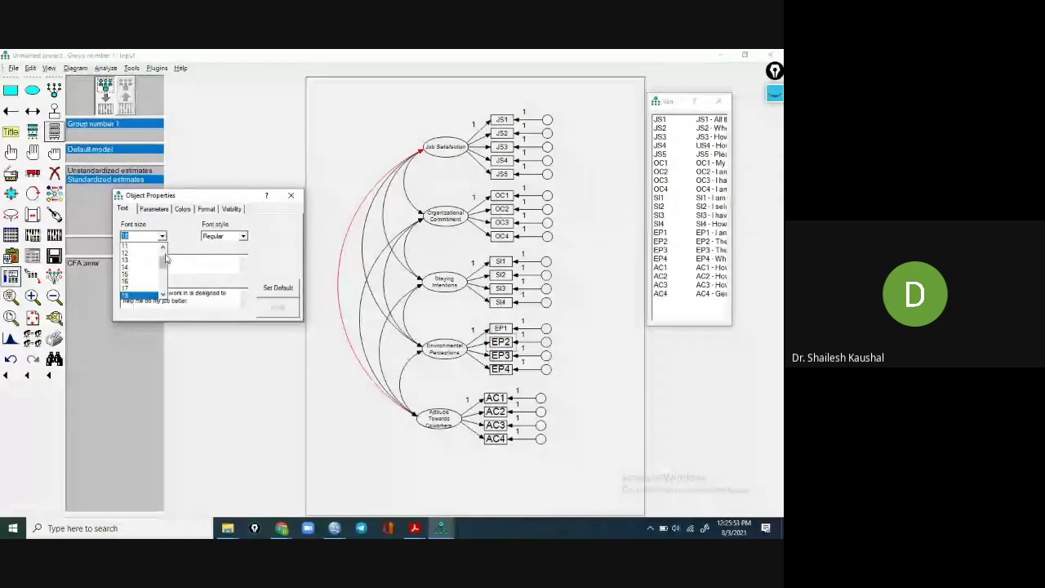
click(143, 258)
Step: Set the font size of the observed variables EP3 and EP4 to 12
click(500, 355)
click(162, 237)
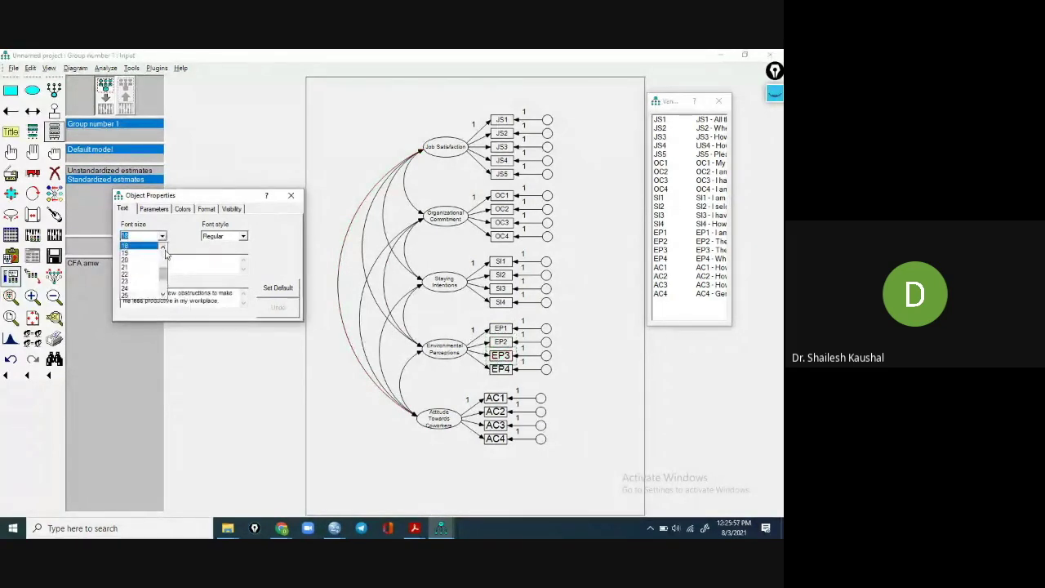
scroll(135, 261, up, 3)
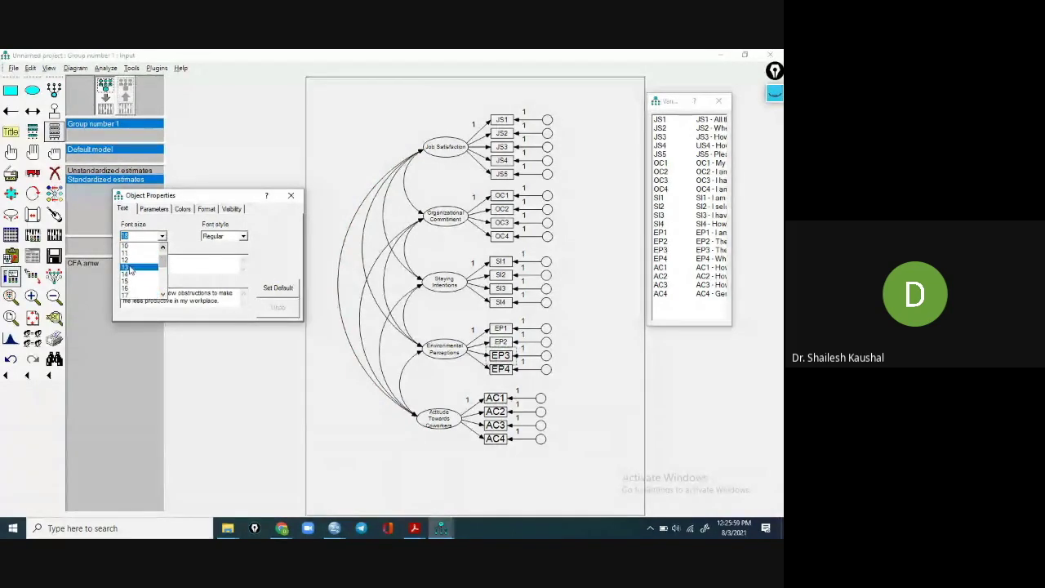
click(134, 262)
click(501, 369)
click(163, 236)
scroll(139, 257, up, 3)
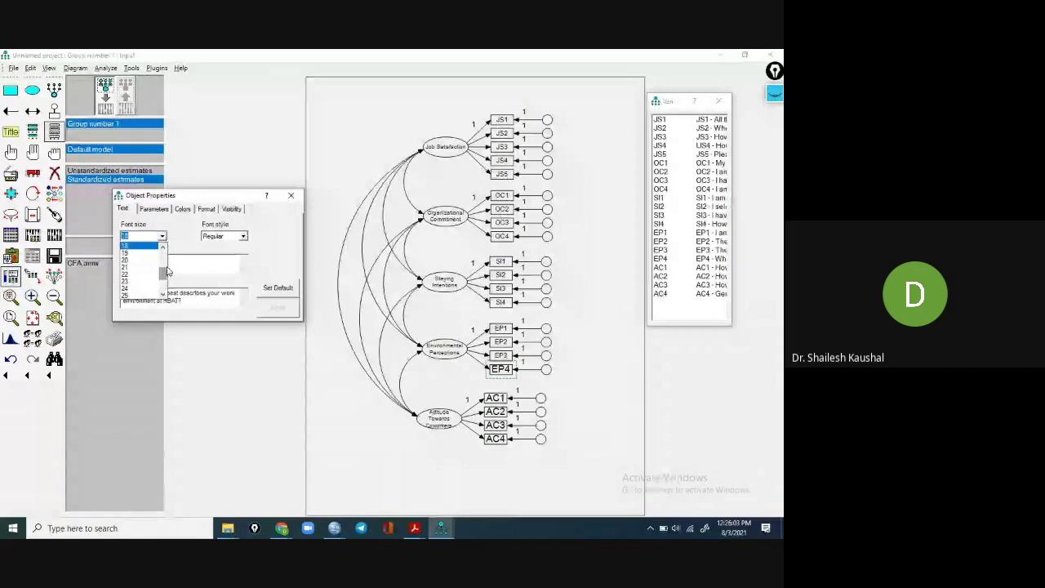
click(135, 261)
Step: Set the font size of the observed variables AC1 and AC2 to 12
click(494, 398)
click(162, 236)
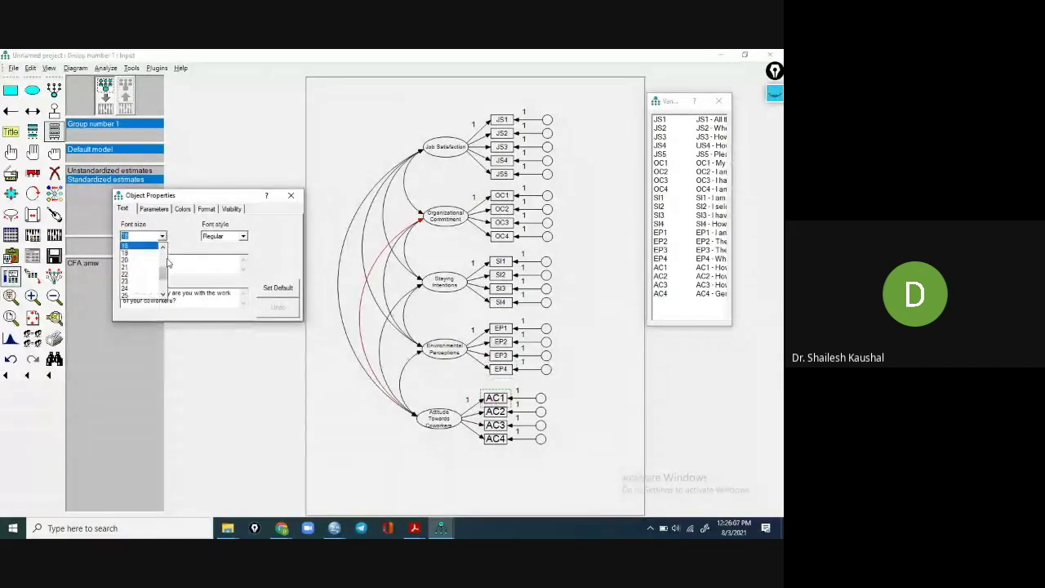
scroll(138, 258, up, 2)
click(135, 254)
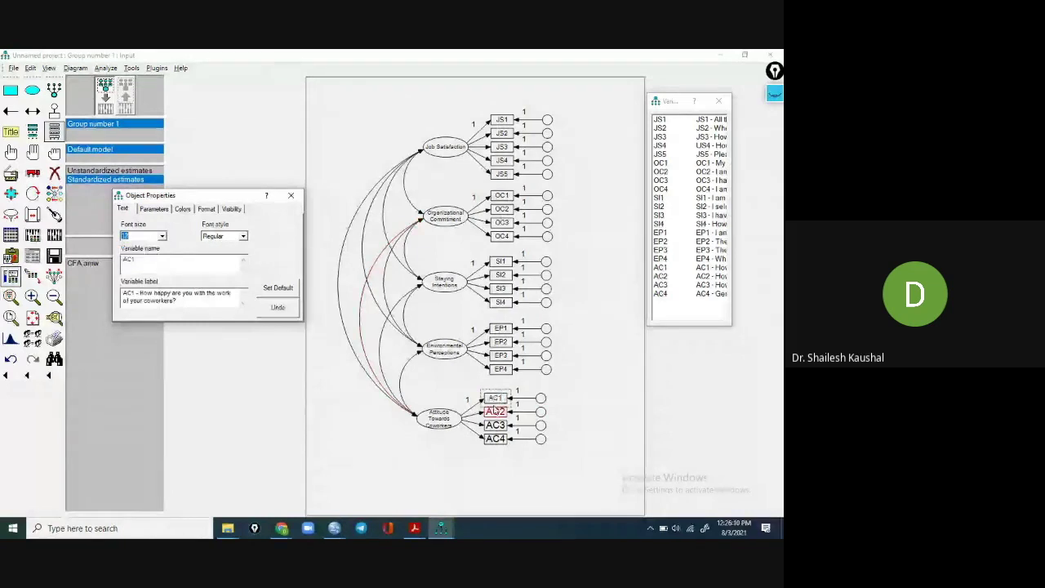
click(495, 411)
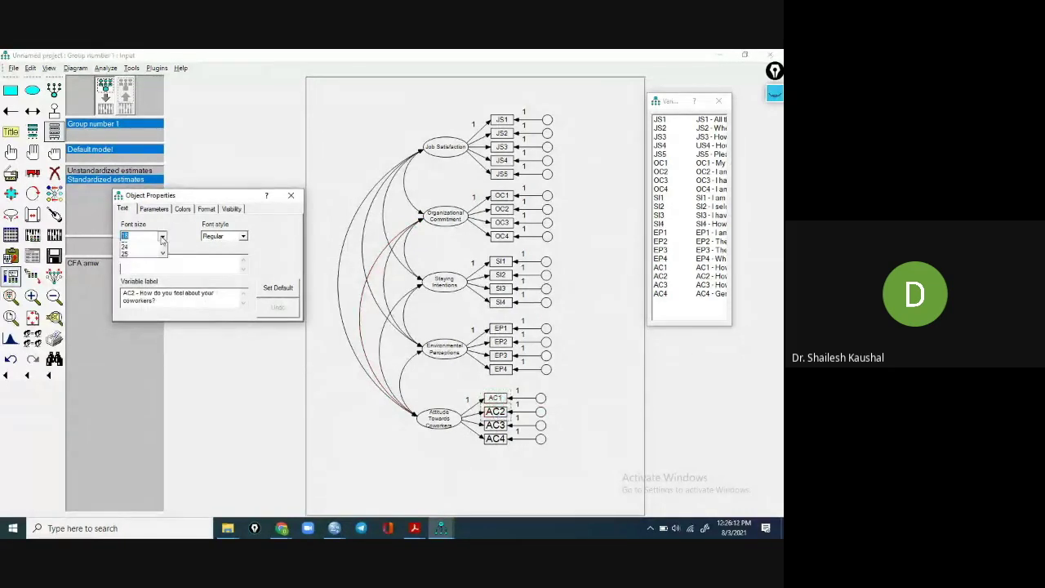
click(135, 245)
Step: Set the font size of the observed variables AC3 and AC4 to 12 and close the object properties
click(497, 425)
click(163, 236)
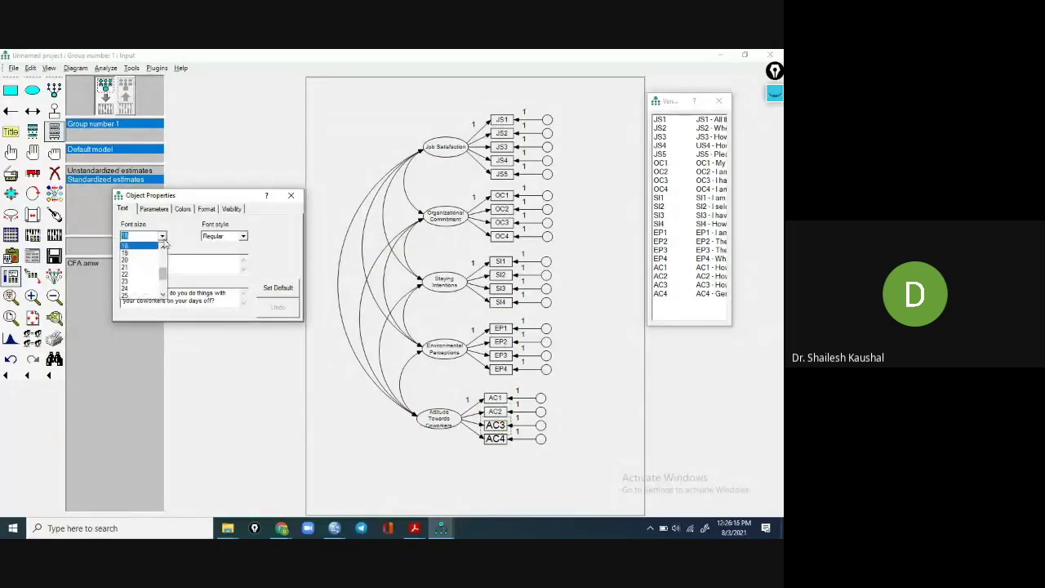
click(135, 245)
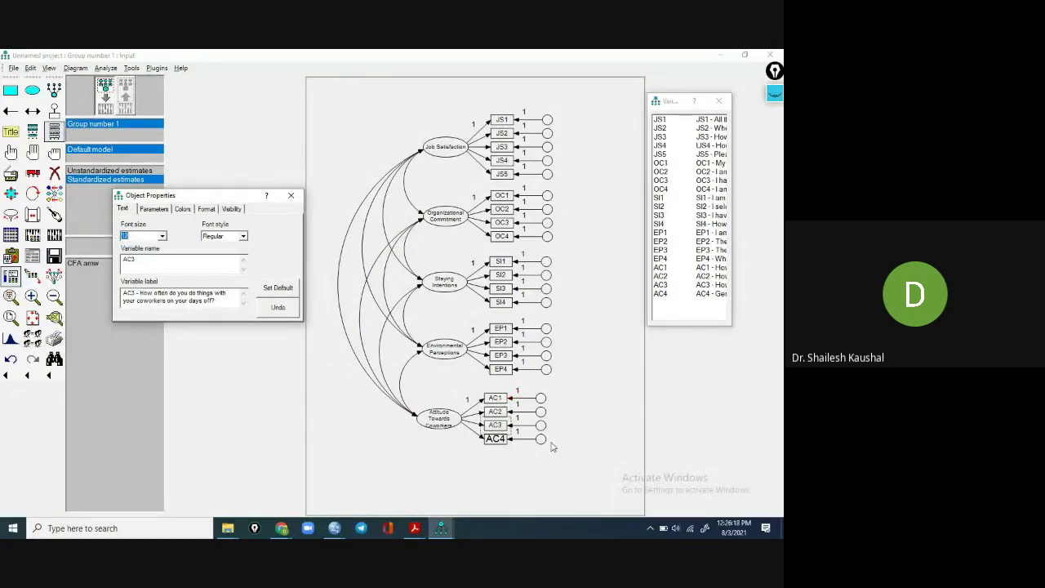
click(496, 438)
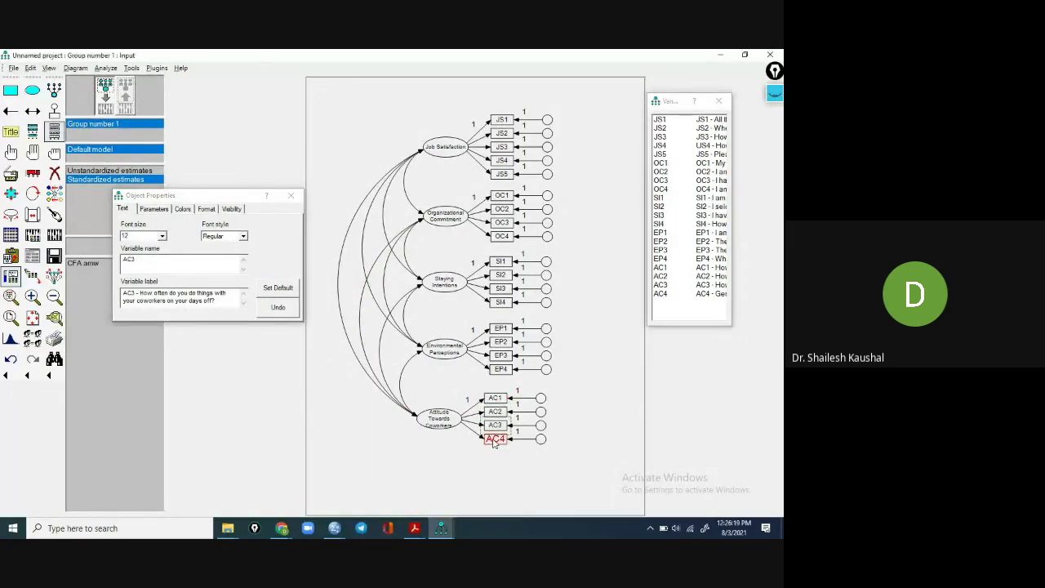
click(163, 236)
click(138, 258)
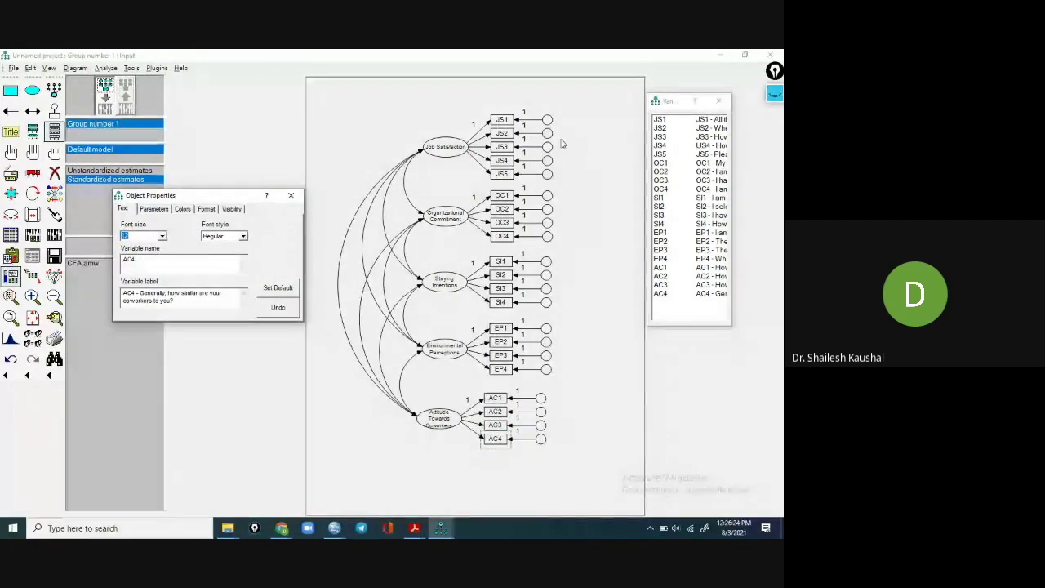
click(290, 195)
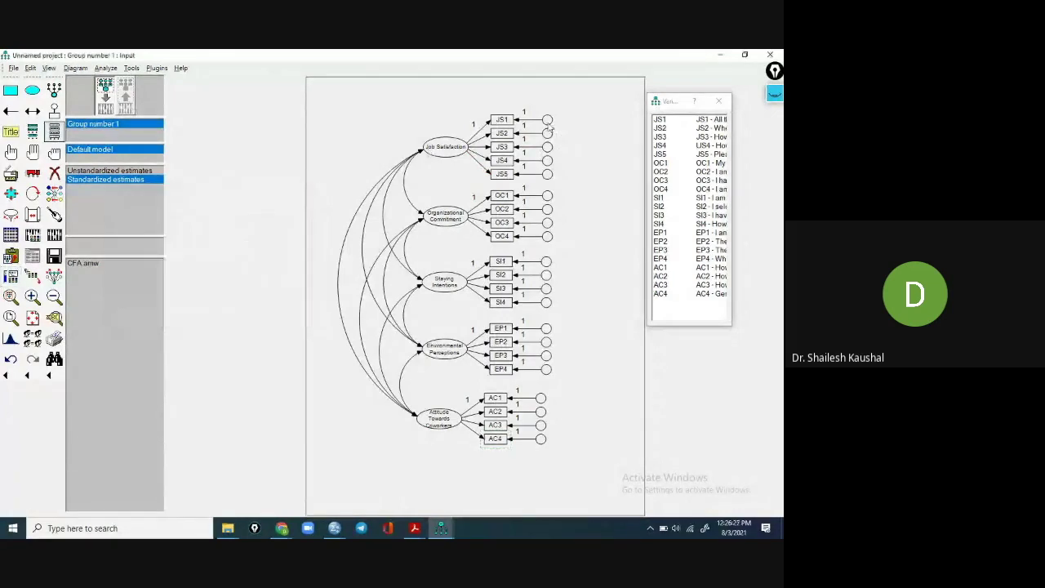
Step: Close the dataset variable list and name all the error terms automatically with the Name Unobserved Variables plugin
click(718, 101)
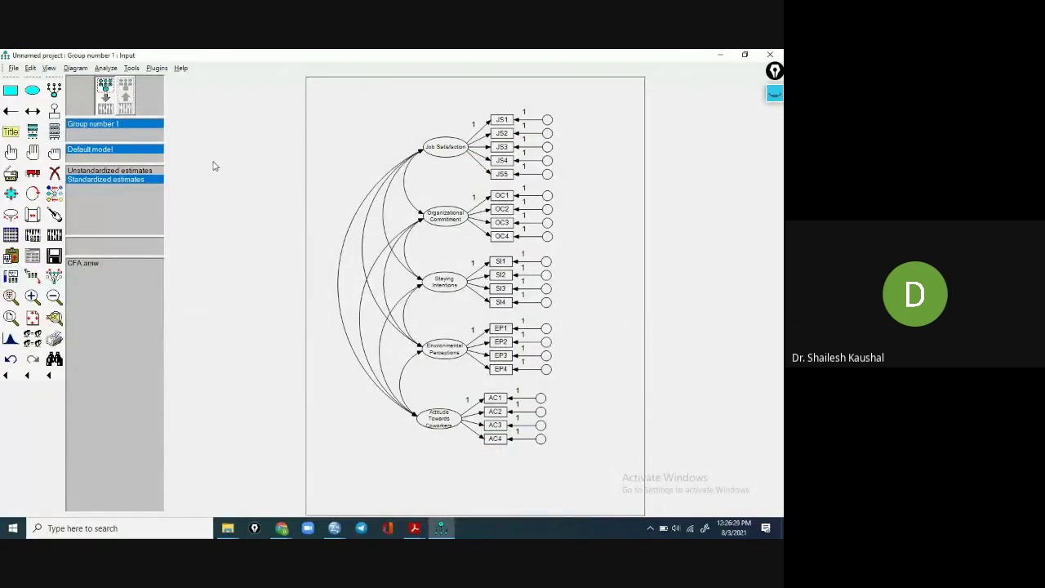
click(157, 69)
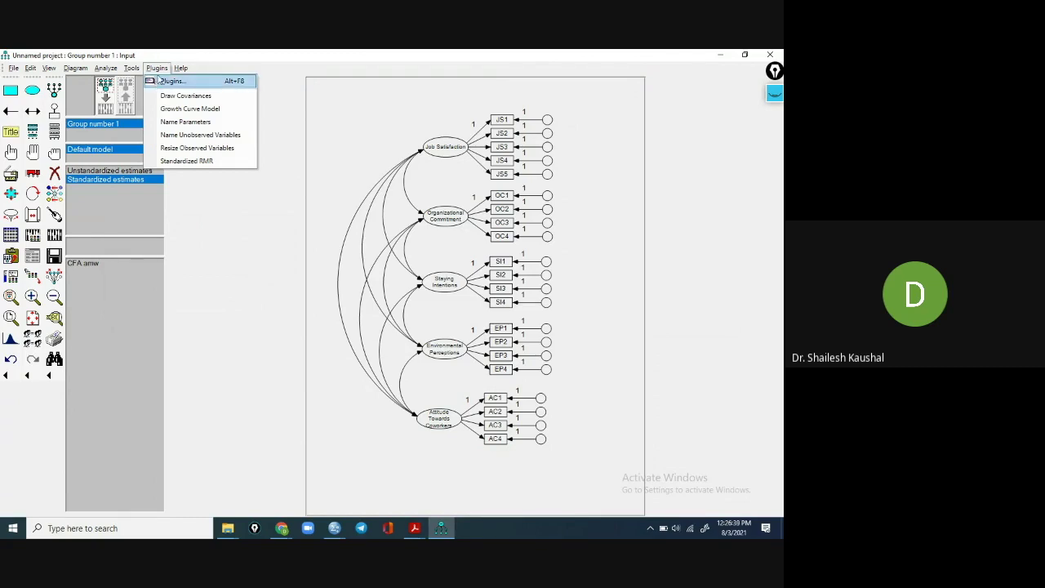
click(181, 138)
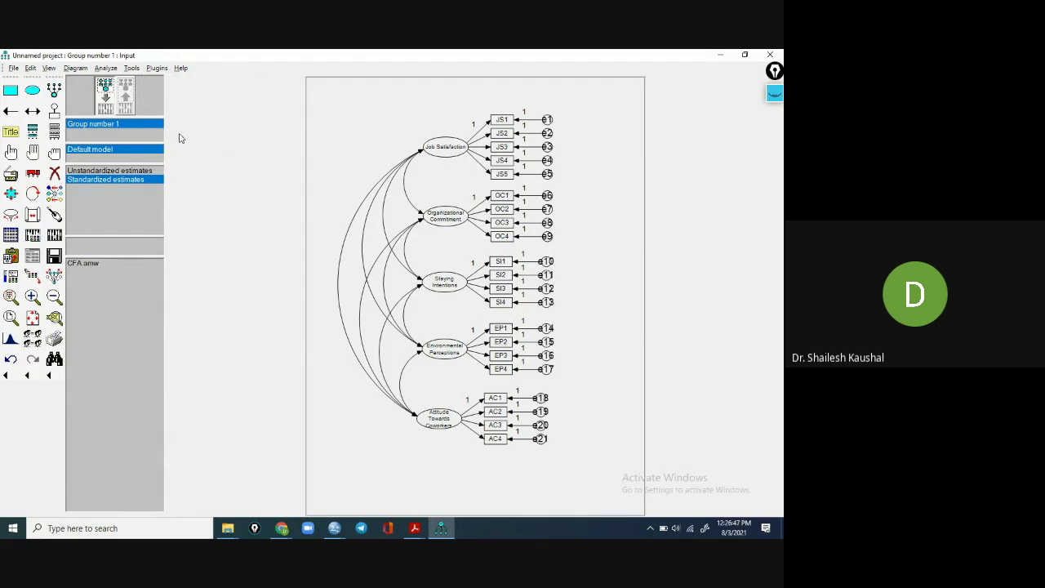
Step: Open the object properties of error term e1 and set the font size of e1 and e2 to 12
right_click(547, 120)
click(584, 128)
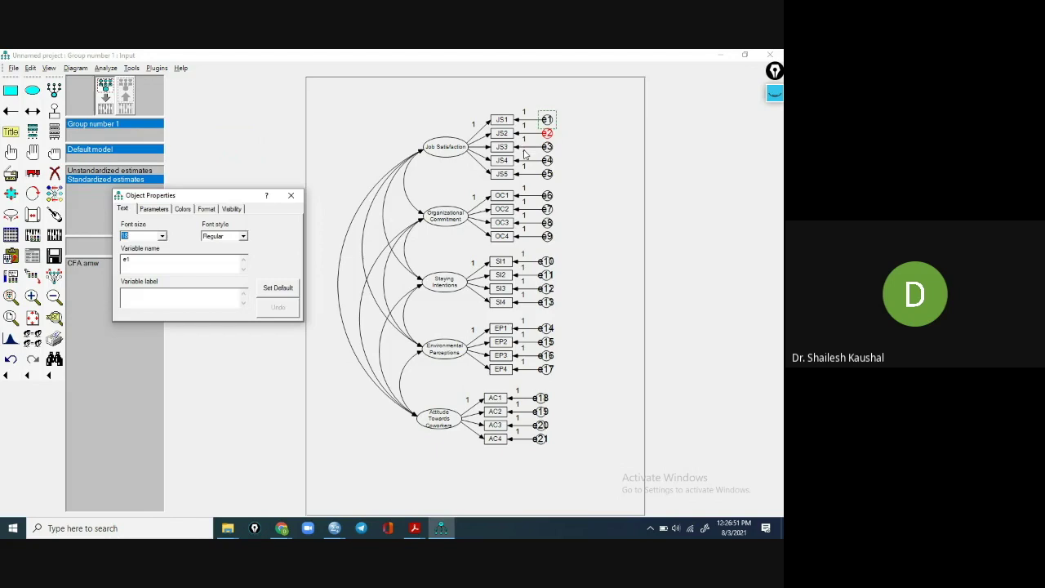
click(161, 236)
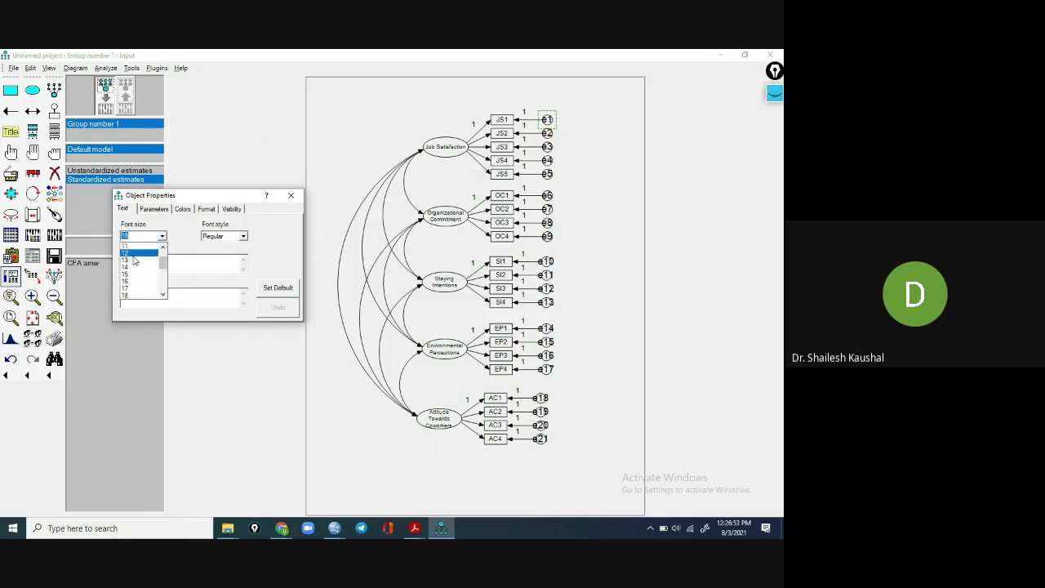
click(138, 259)
click(547, 133)
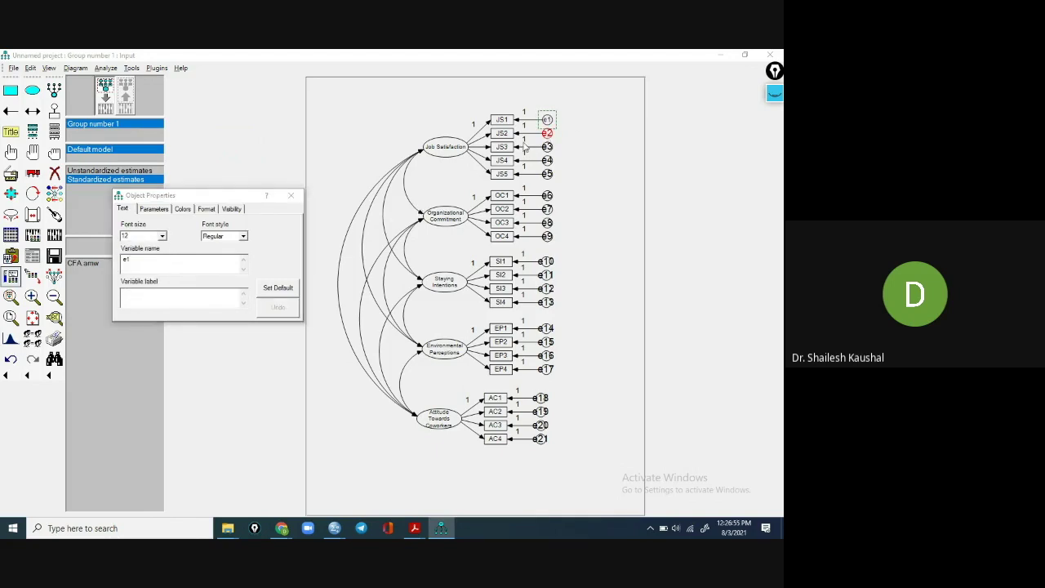
click(162, 236)
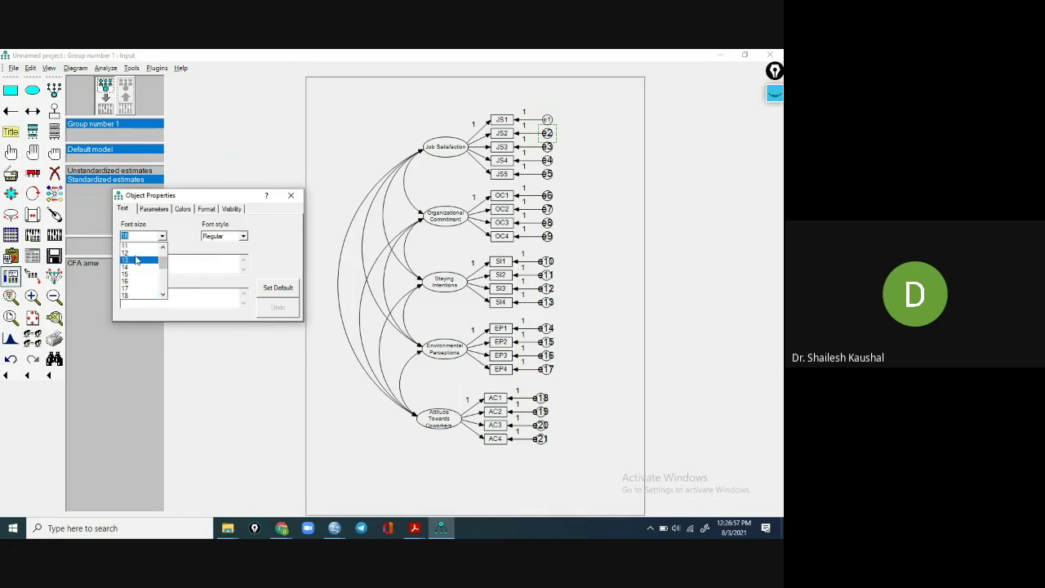
click(148, 254)
Step: Set the font size of the error terms e3, e4 and e5 to 12
click(547, 147)
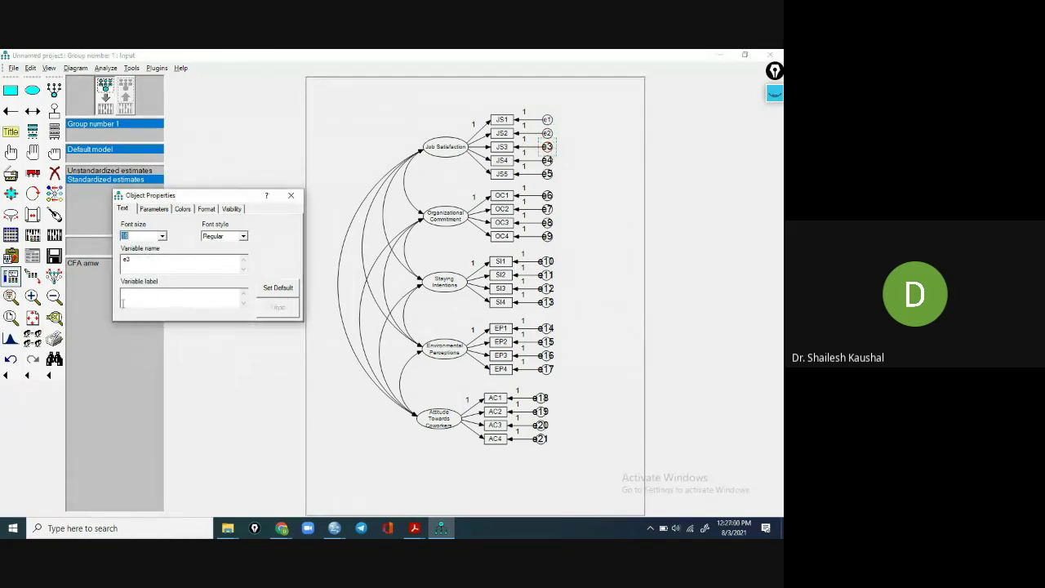
click(162, 236)
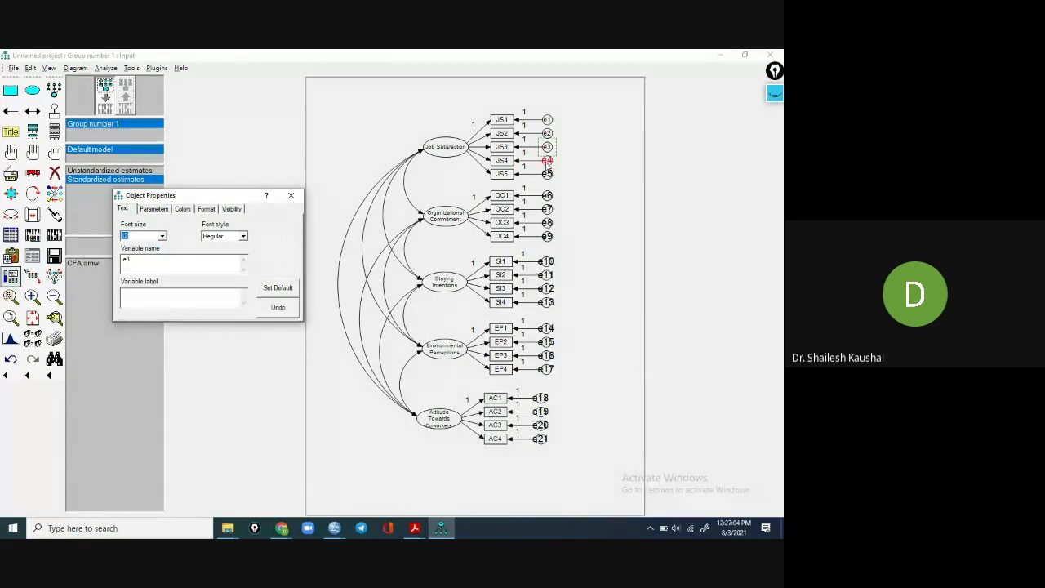
click(161, 236)
scroll(162, 258, up, 2)
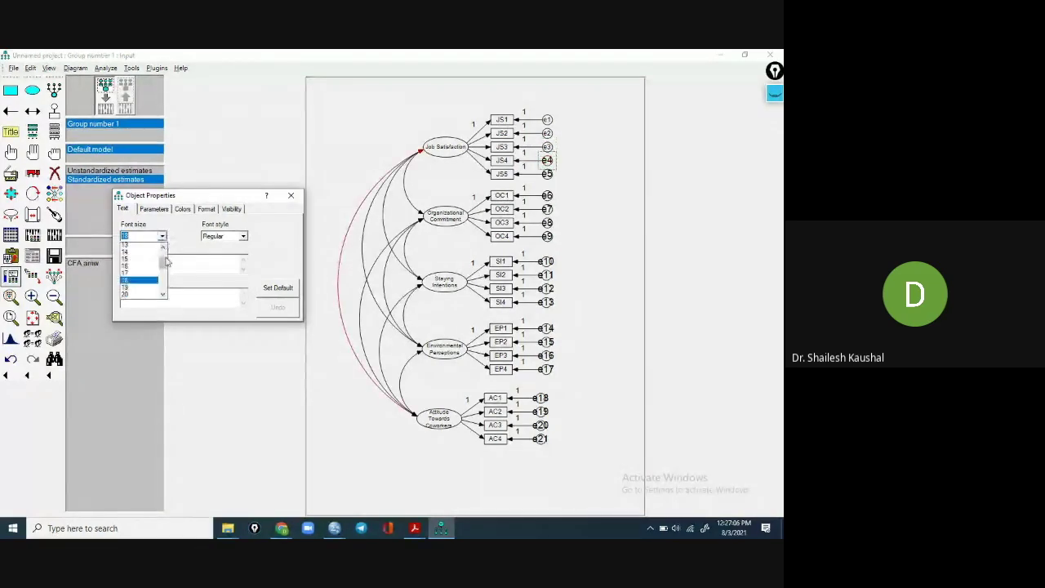
click(135, 246)
click(547, 174)
click(162, 236)
scroll(142, 261, up, 2)
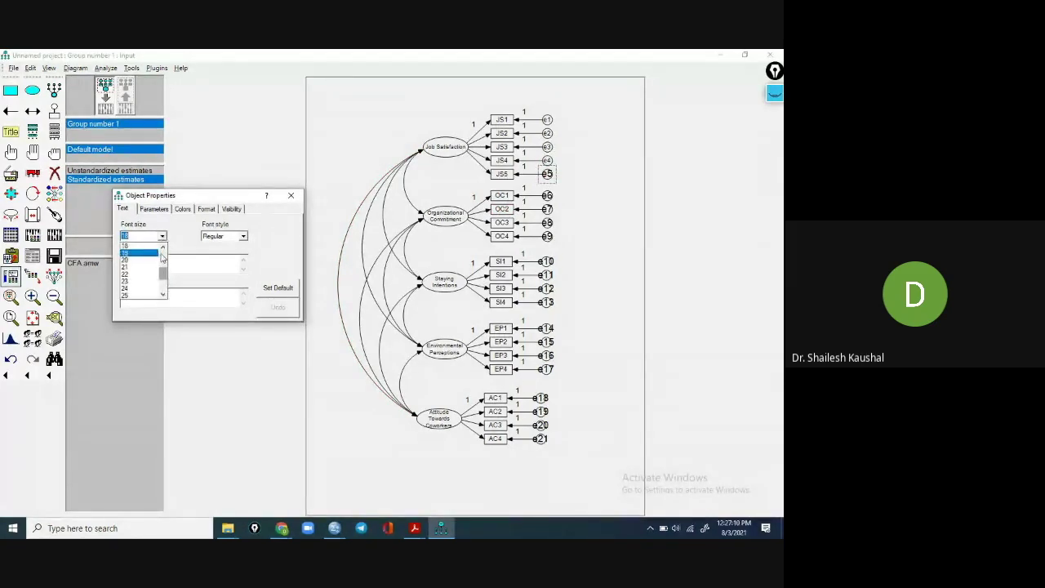
click(135, 245)
Step: Set the font size of the Organizational Commitment error terms e6 and e7 to 12
click(546, 195)
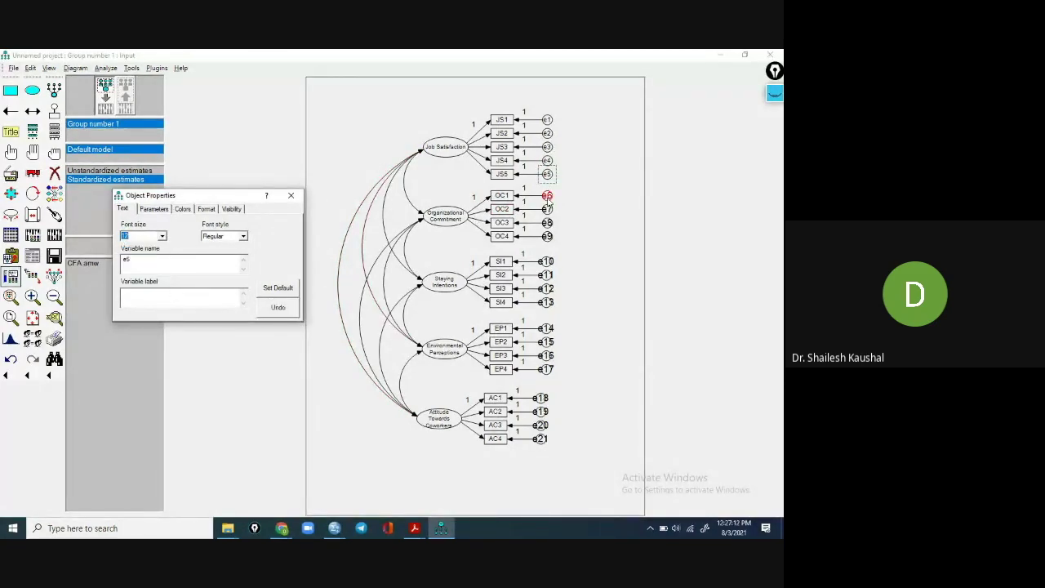
click(162, 237)
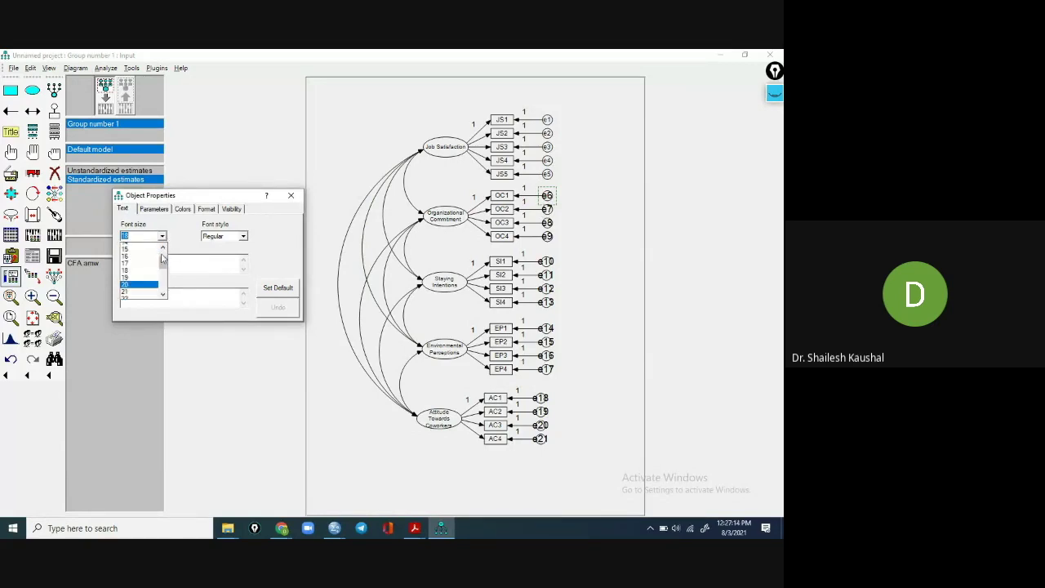
click(134, 259)
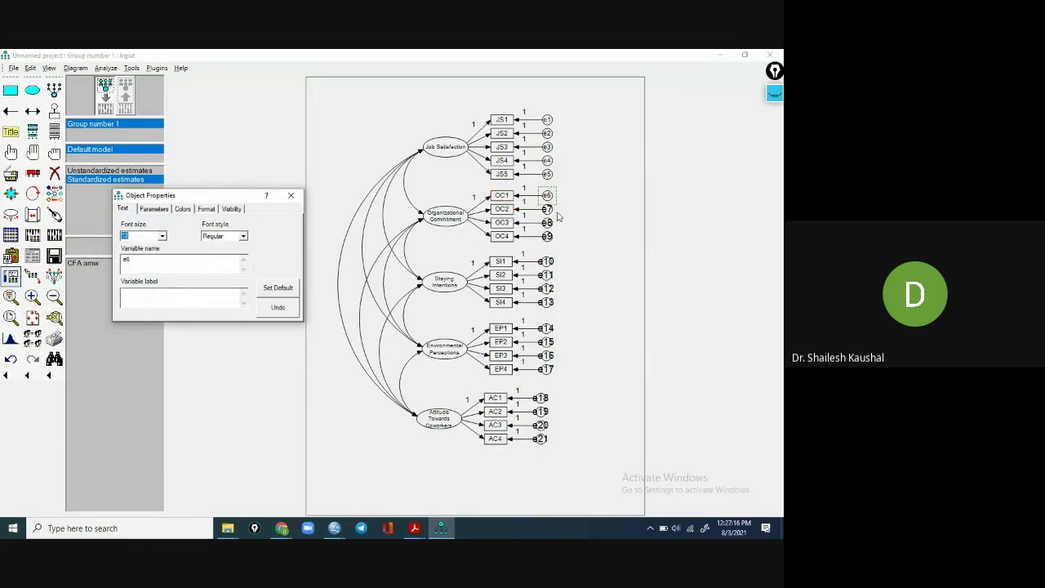
click(546, 210)
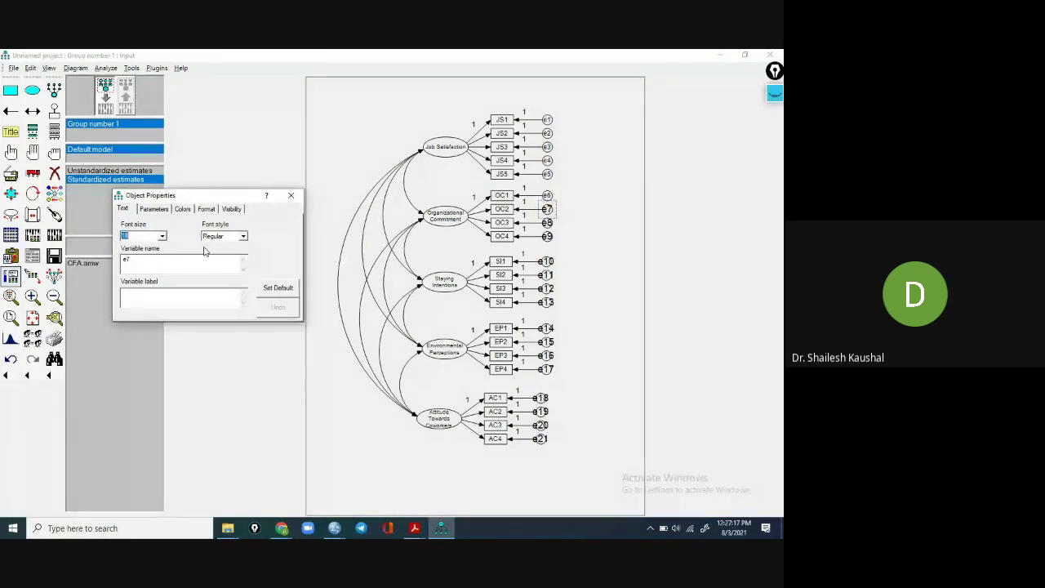
click(162, 237)
click(139, 261)
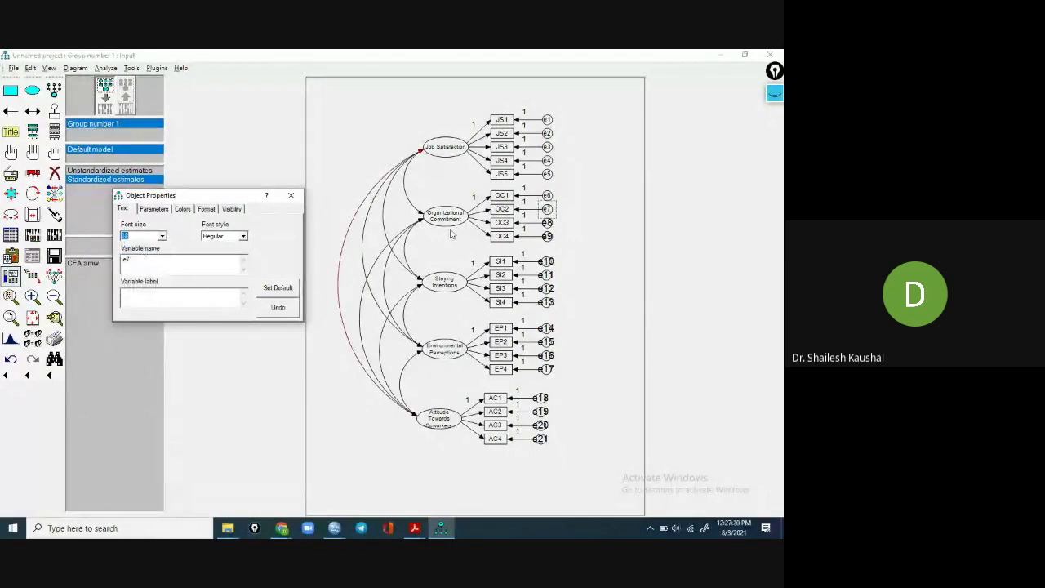
Step: Set the font size of the Organizational Commitment error terms e8 and e9 to 12
click(546, 223)
click(162, 237)
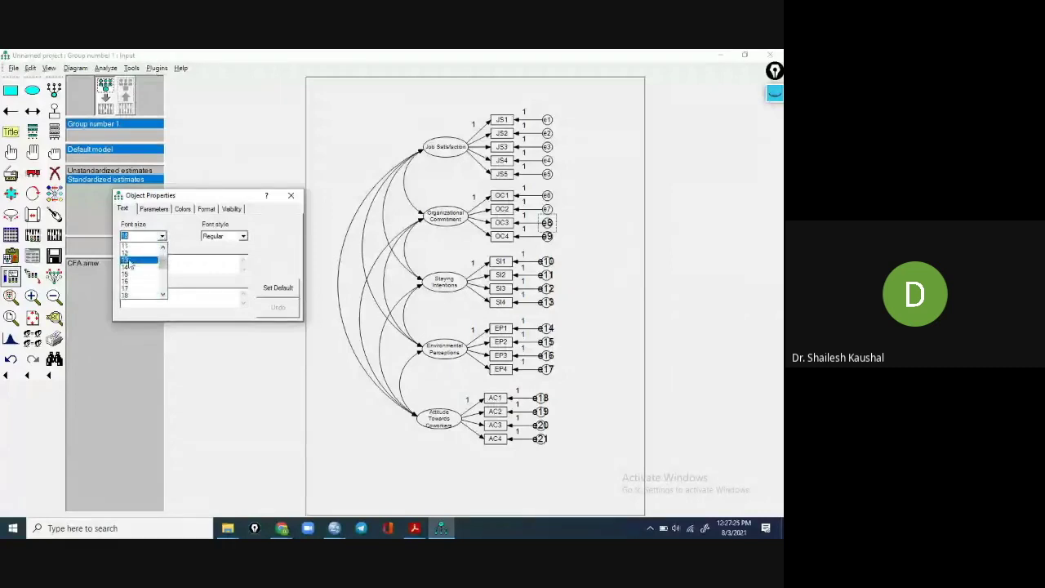
click(129, 261)
click(547, 237)
click(162, 237)
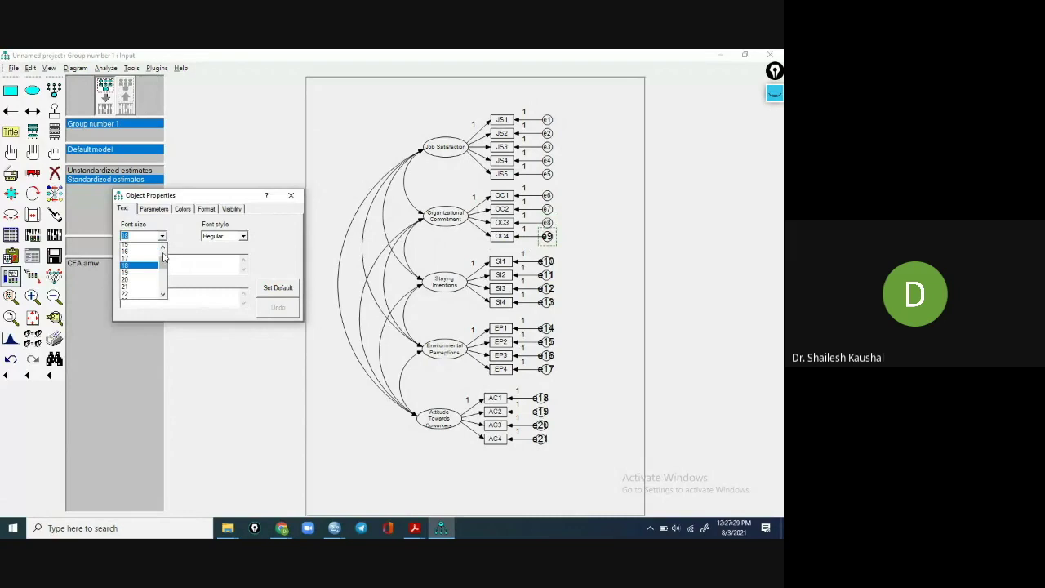
click(137, 259)
Step: Set the font size of the Staying Intentions error terms e10 and e11 to 12
click(546, 261)
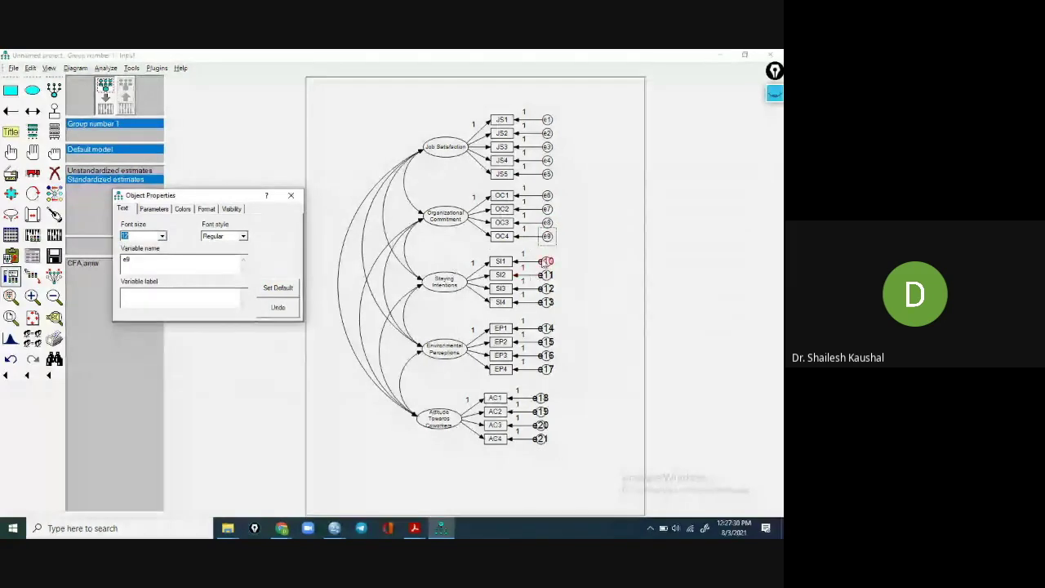
click(161, 236)
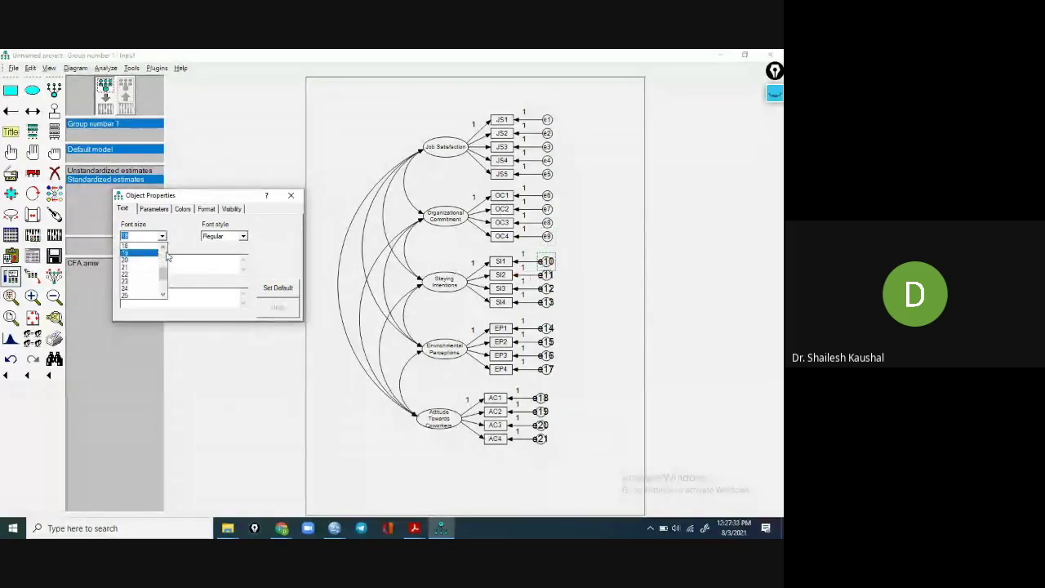
click(136, 255)
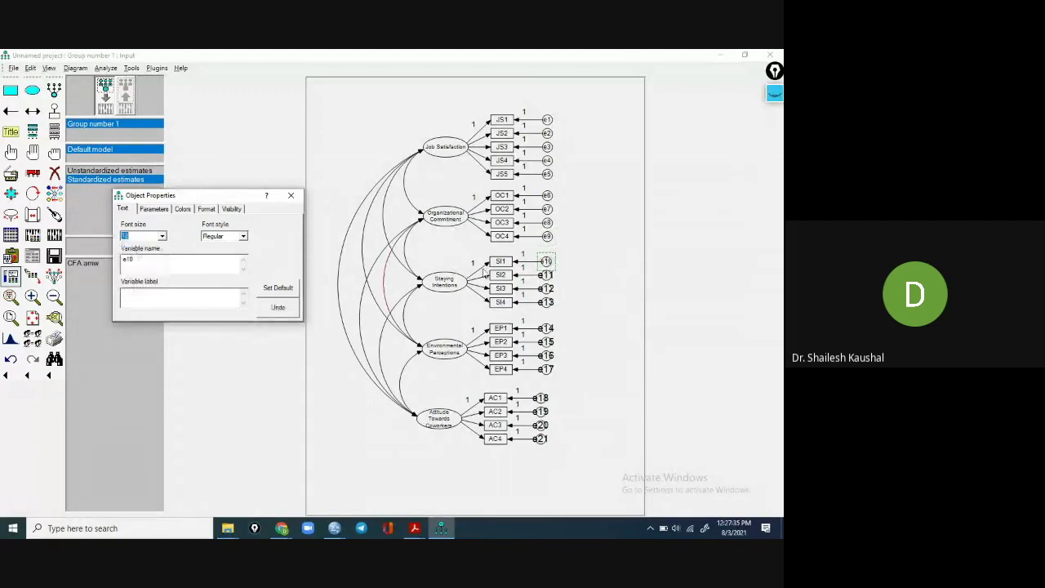
click(544, 275)
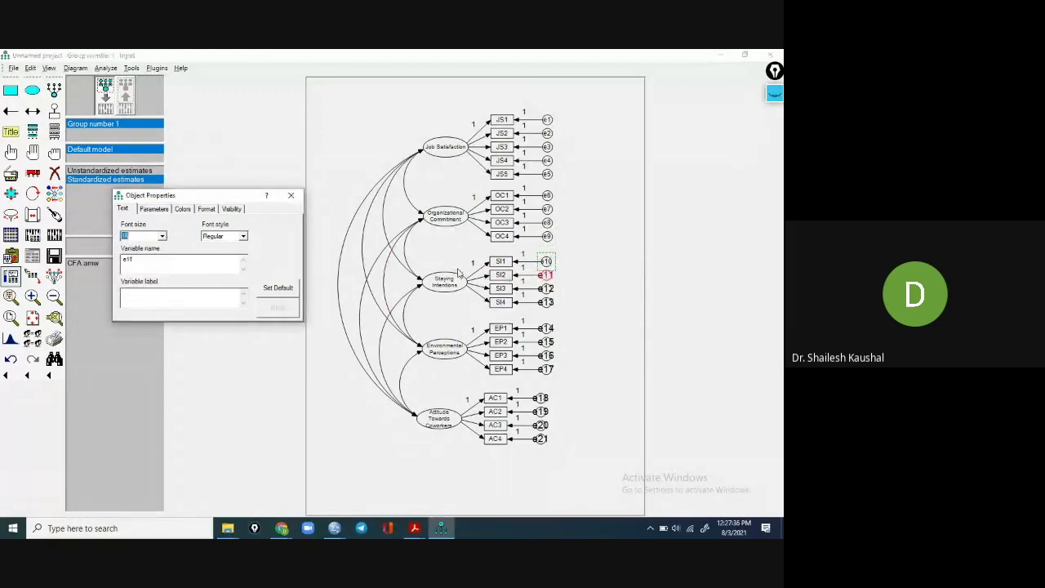
click(162, 236)
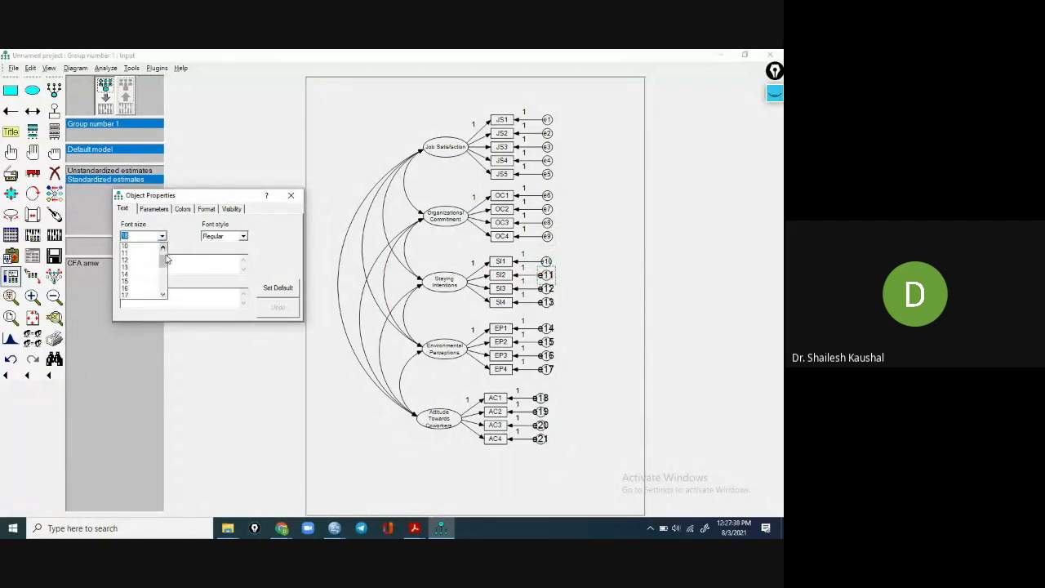
click(135, 277)
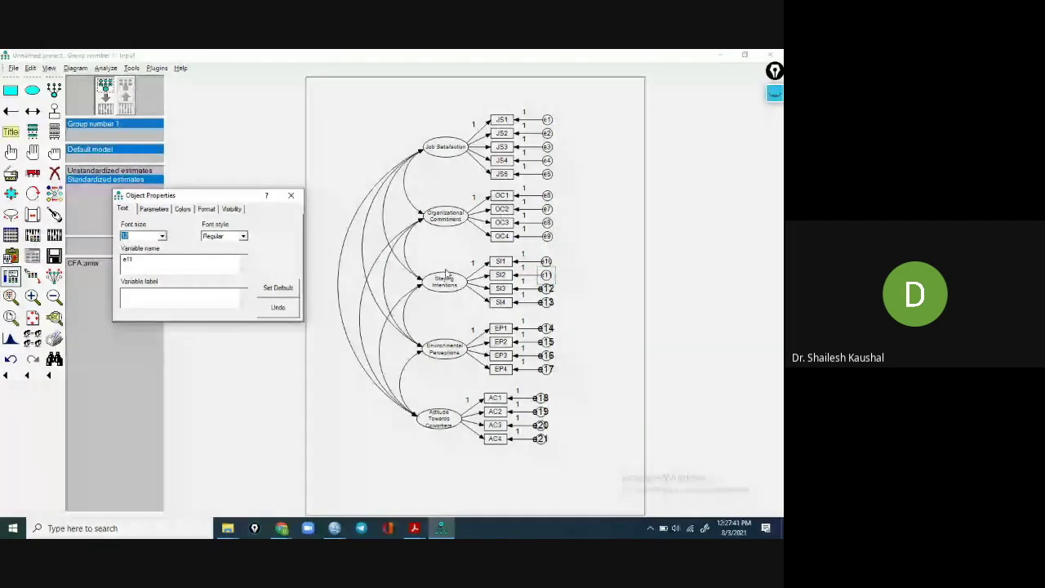
Step: Set the font size of the Staying Intentions error terms e12 and e13 to 12
click(546, 289)
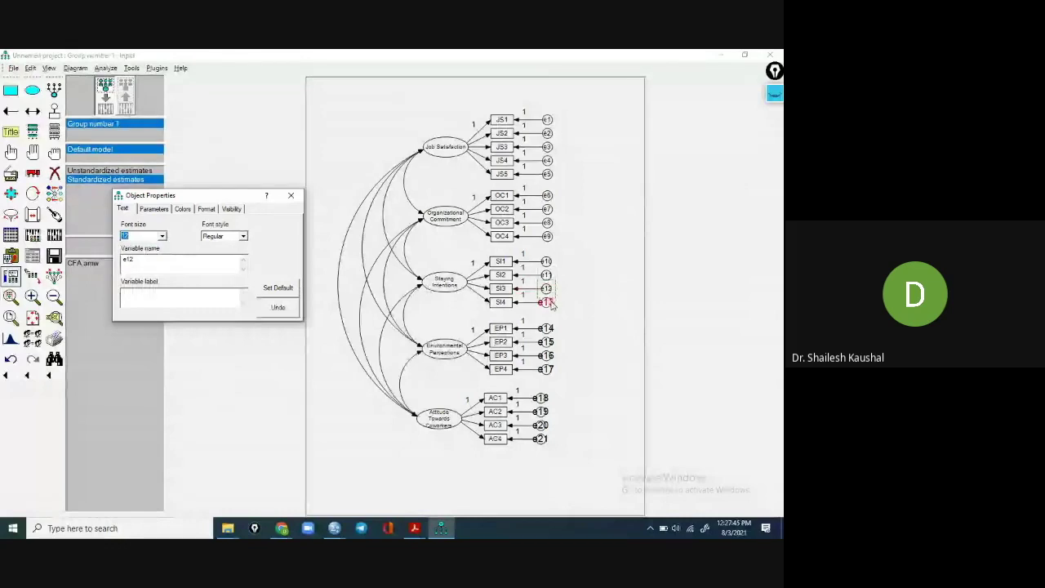
click(162, 236)
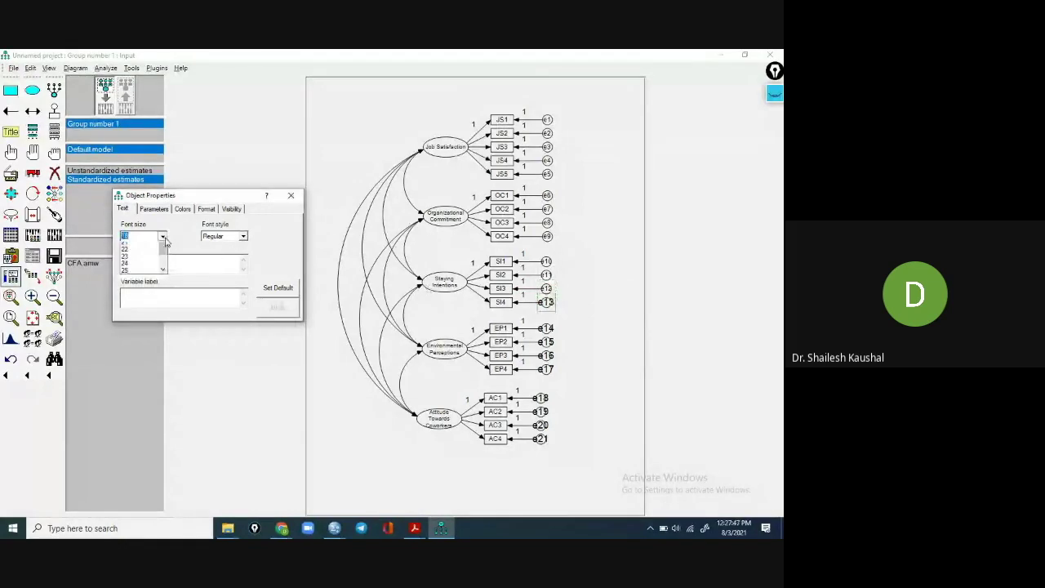
click(130, 262)
Step: Set the font size of the Environmental Perceptions error terms e14 and e15 to 12
click(545, 328)
click(161, 235)
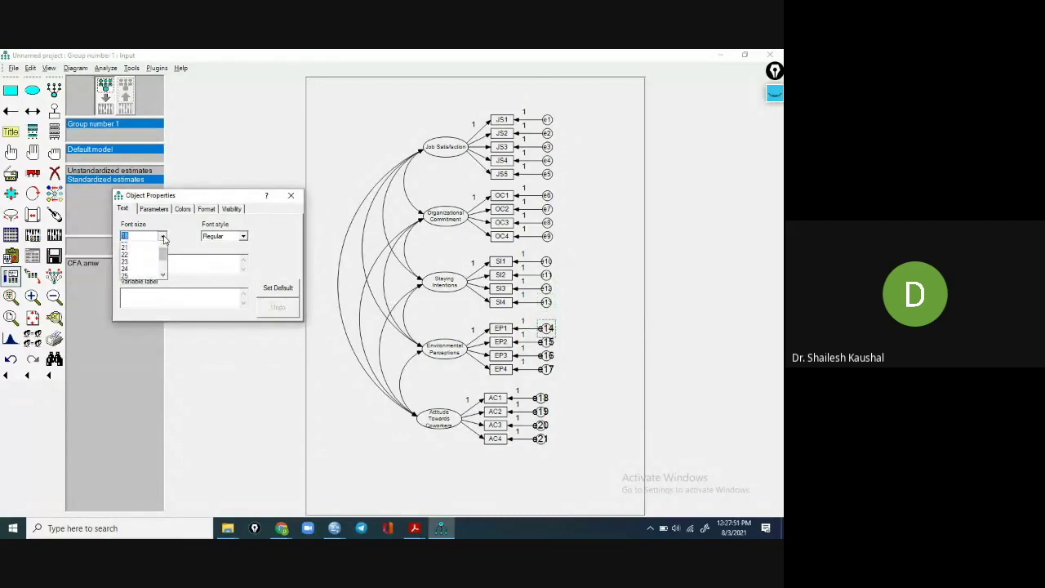
click(147, 259)
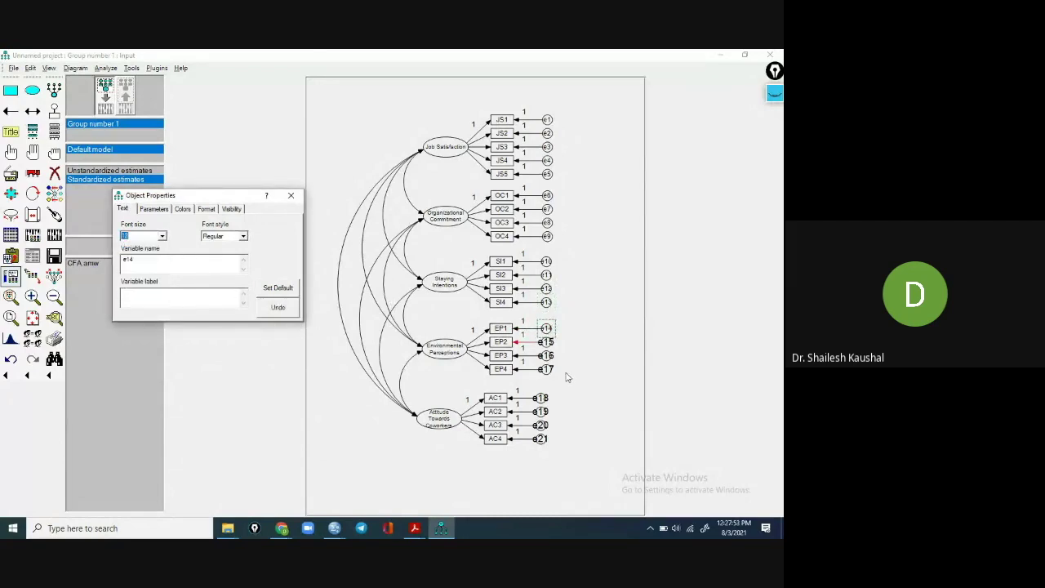
click(544, 341)
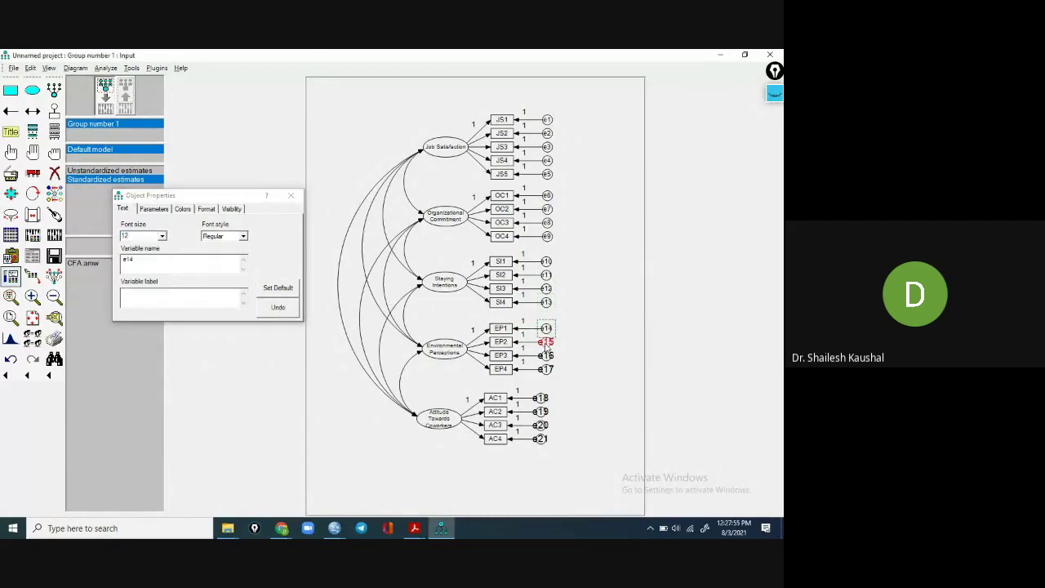
click(162, 236)
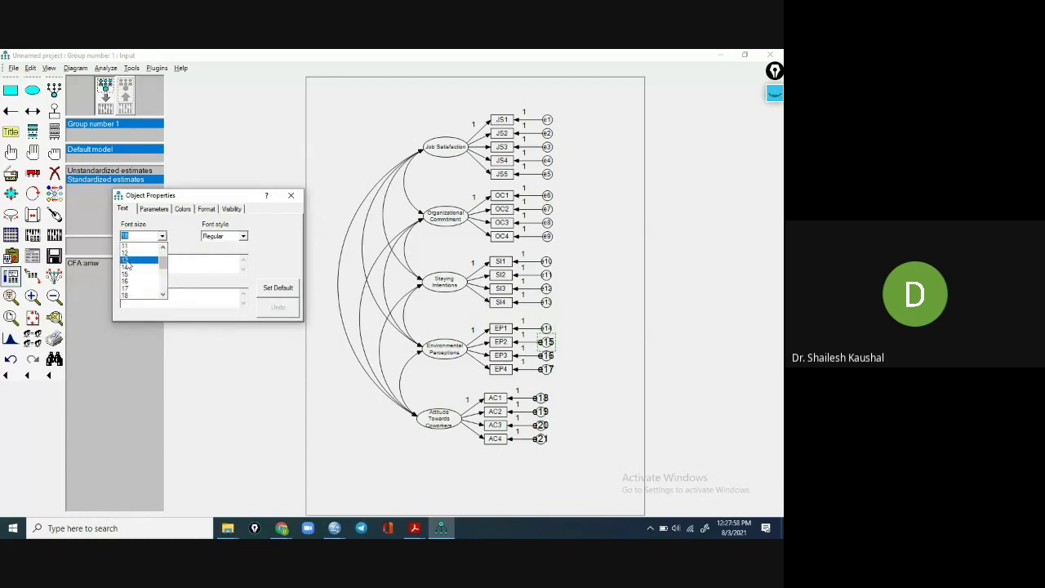
click(132, 253)
Step: Set the font size of the Environmental Perceptions error terms e16 and e17 to 12
click(544, 355)
click(162, 235)
scroll(164, 253, down, 3)
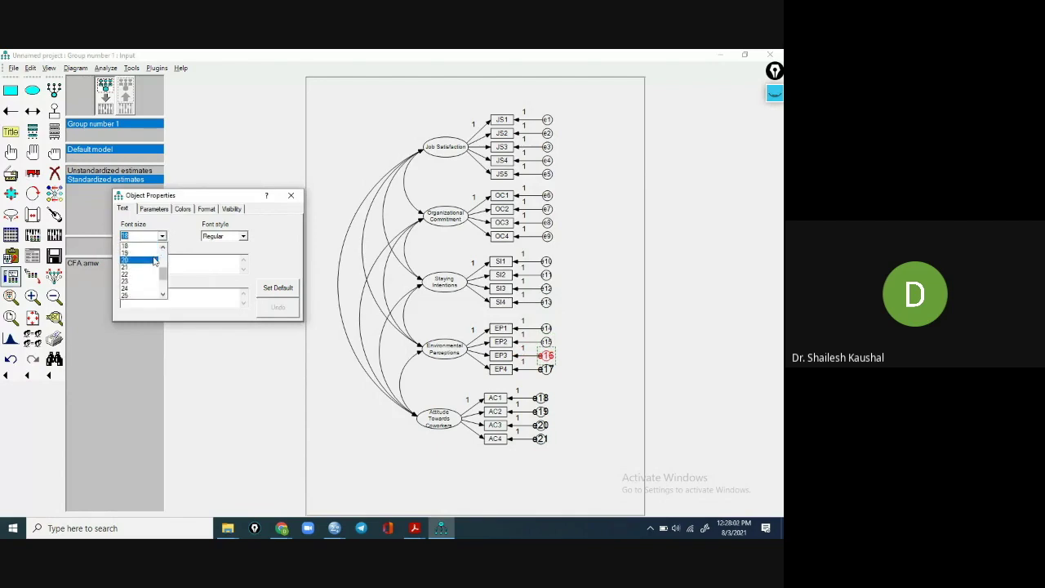
scroll(163, 254, up, 3)
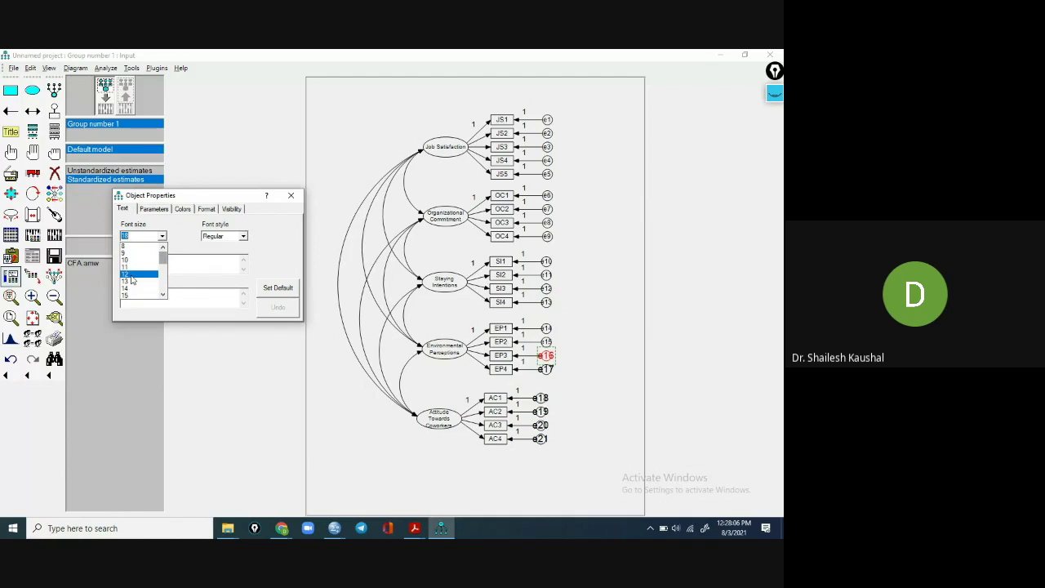
click(131, 280)
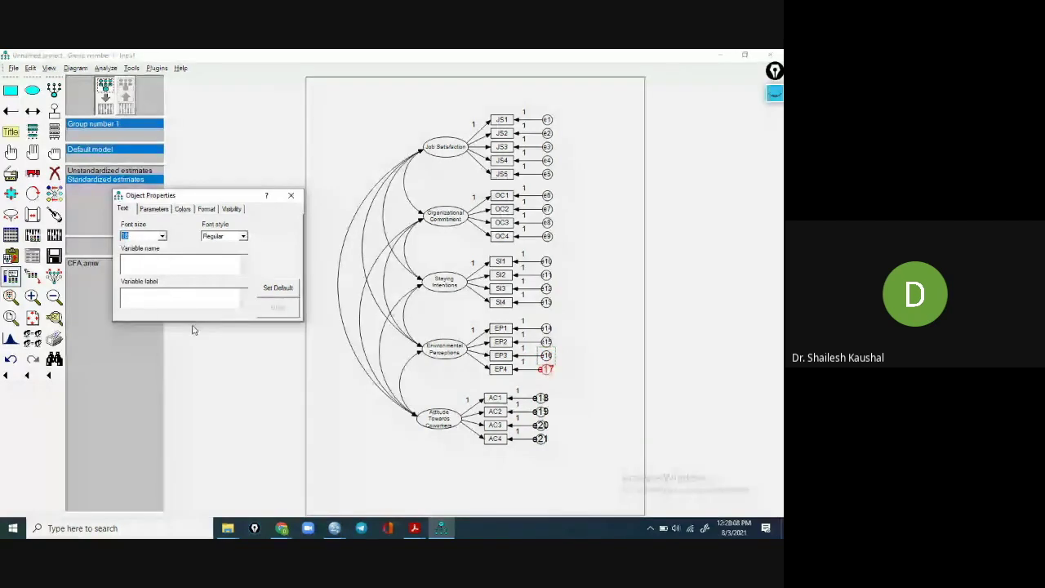
click(162, 236)
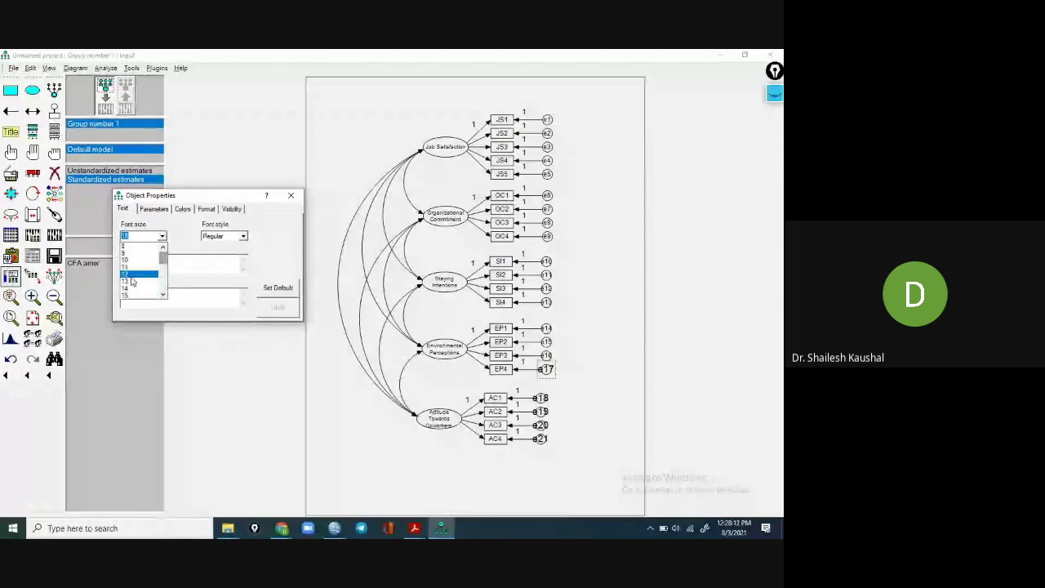
click(130, 272)
Step: Set the font size of the Attitude Towards Coworkers error terms e18 and e19 to 12
click(545, 400)
click(162, 237)
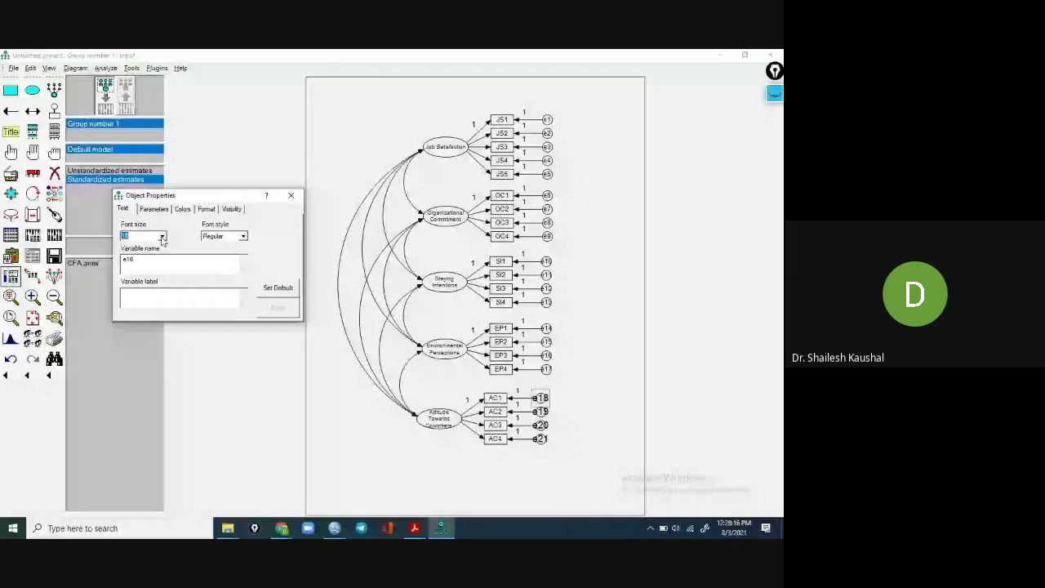
click(162, 237)
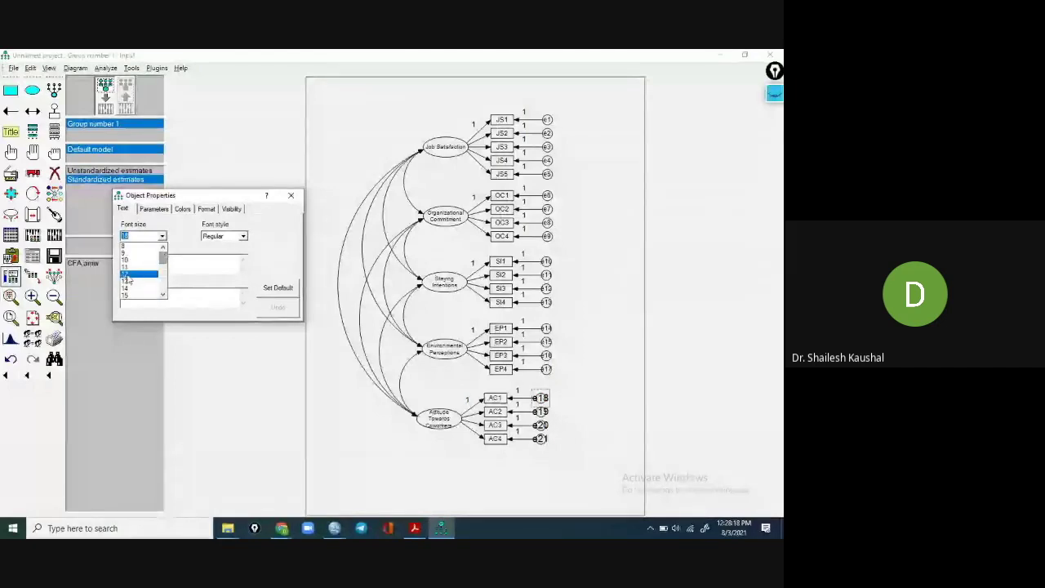
click(132, 273)
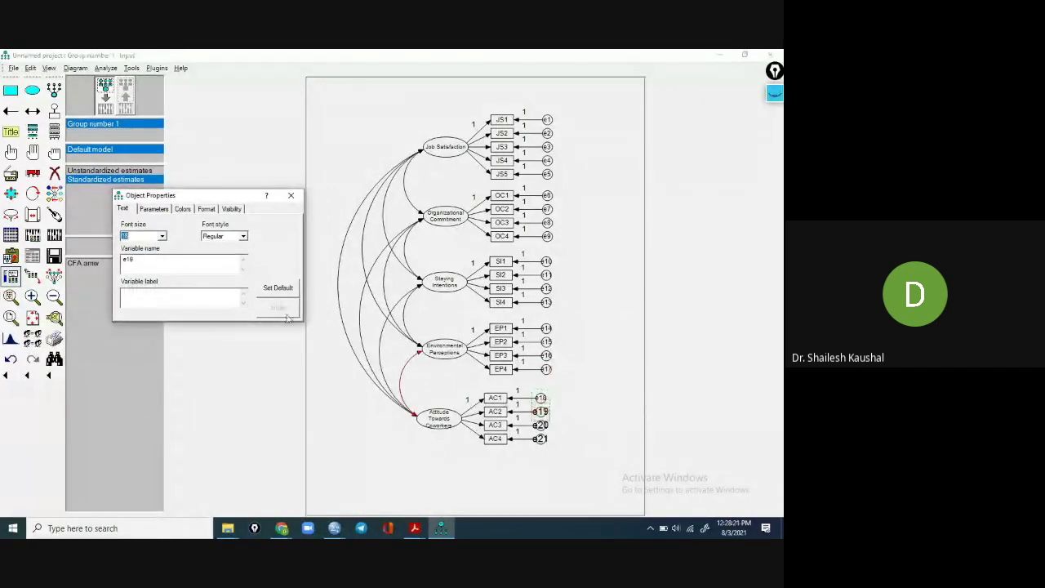
click(162, 237)
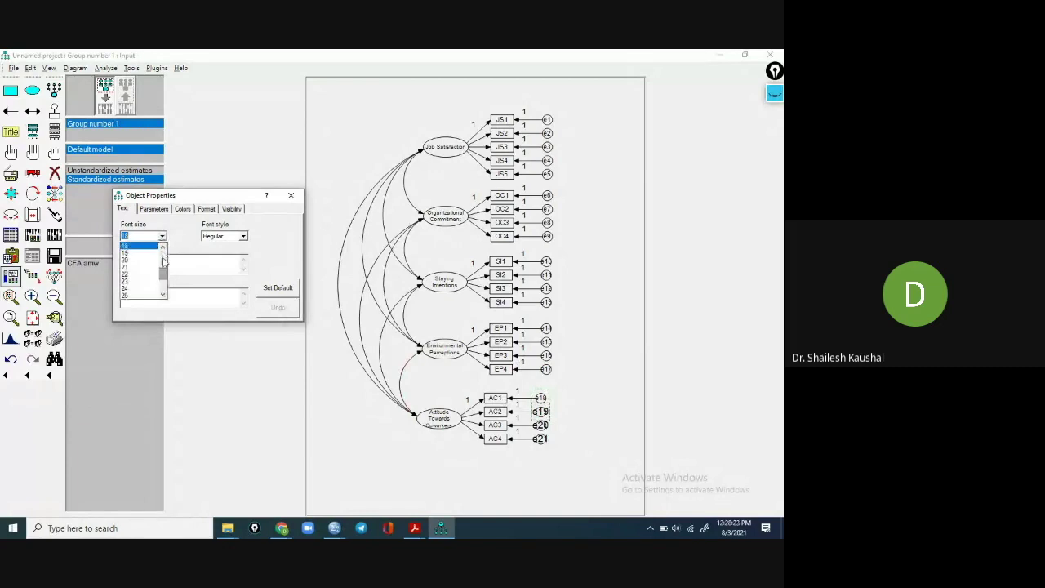
click(141, 257)
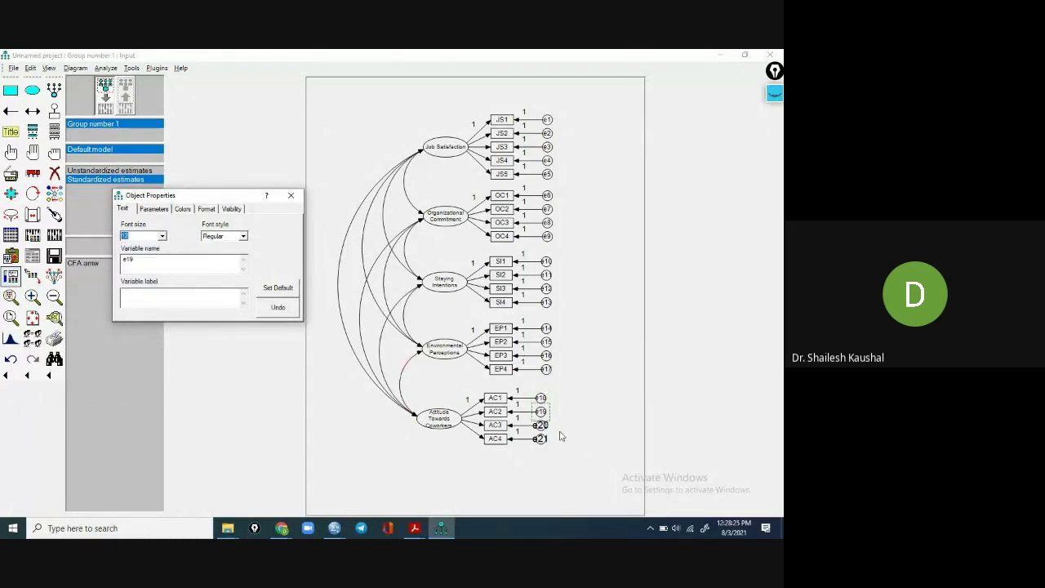
Step: Set the font size of the Attitude Towards Coworkers error terms e20 and e21 to 12
click(539, 425)
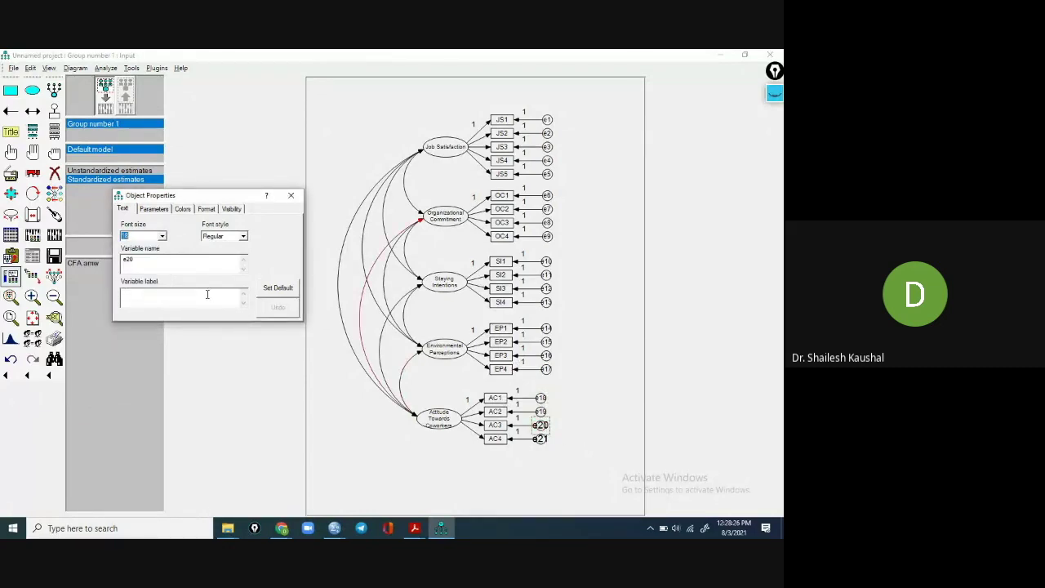
click(162, 236)
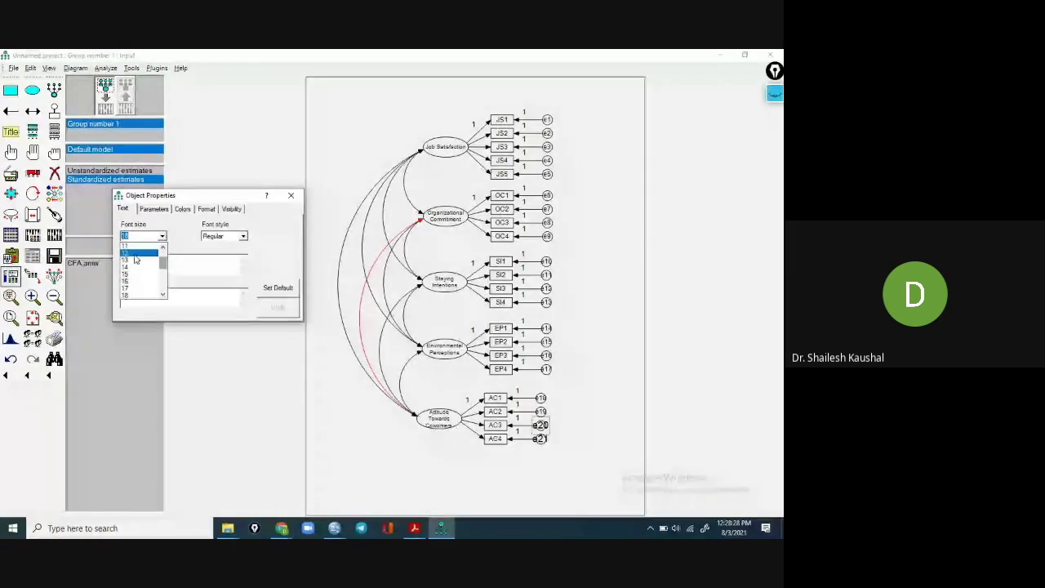
click(137, 260)
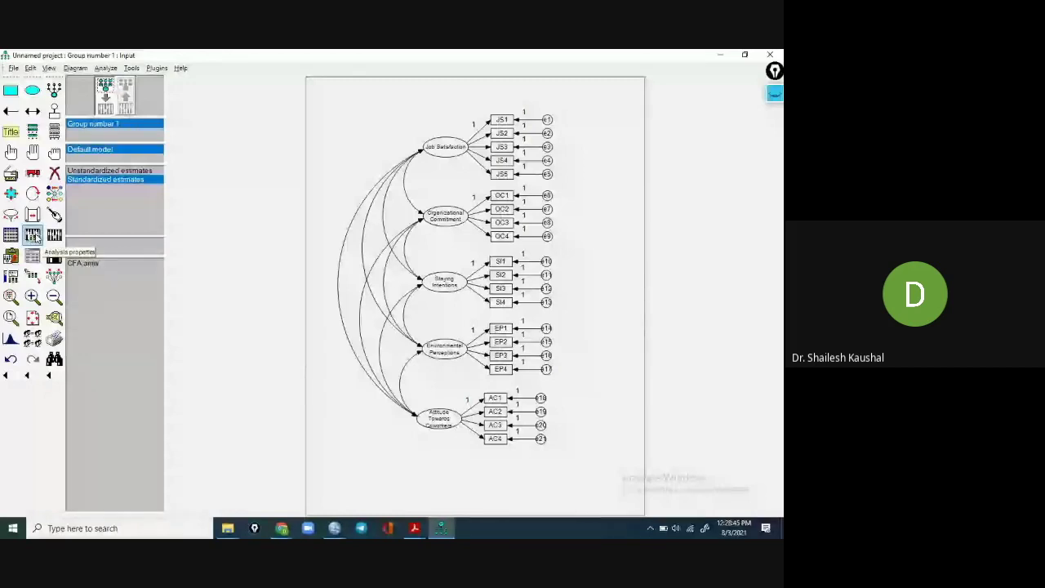
Step: Include standardized estimates and squared multiple correlations in the analysis output
click(34, 236)
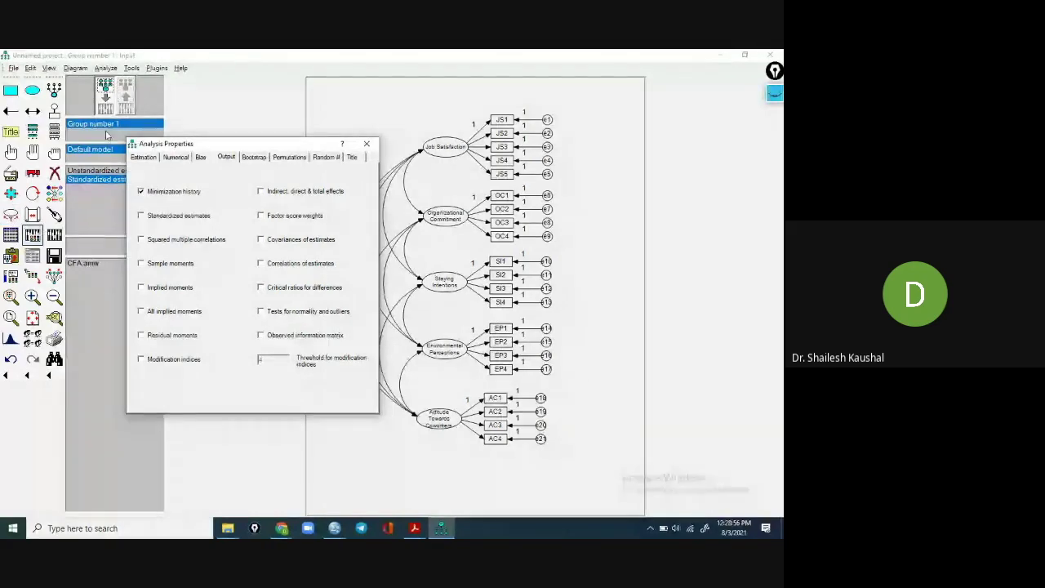
click(145, 216)
click(145, 242)
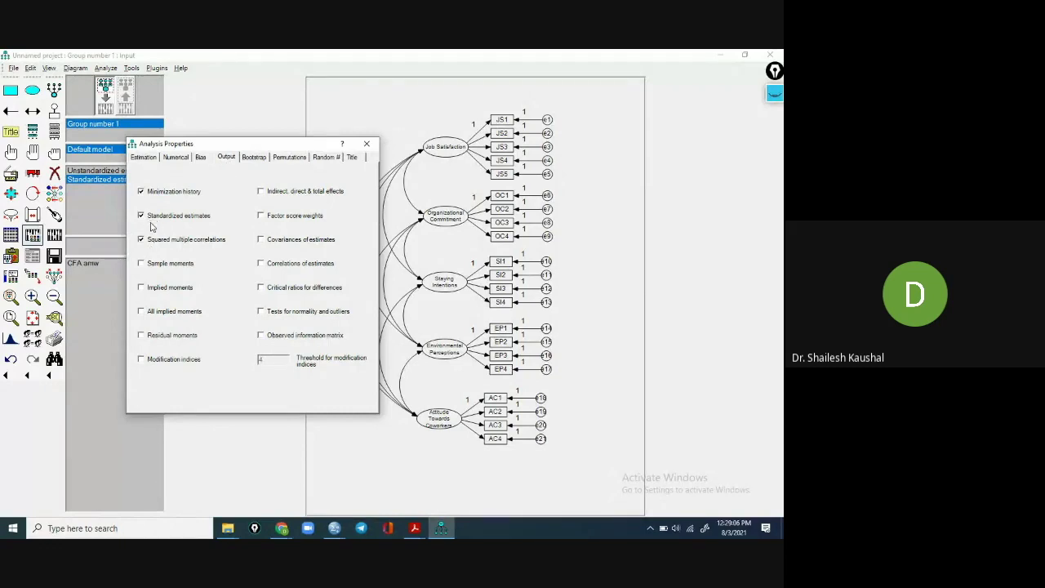
click(366, 147)
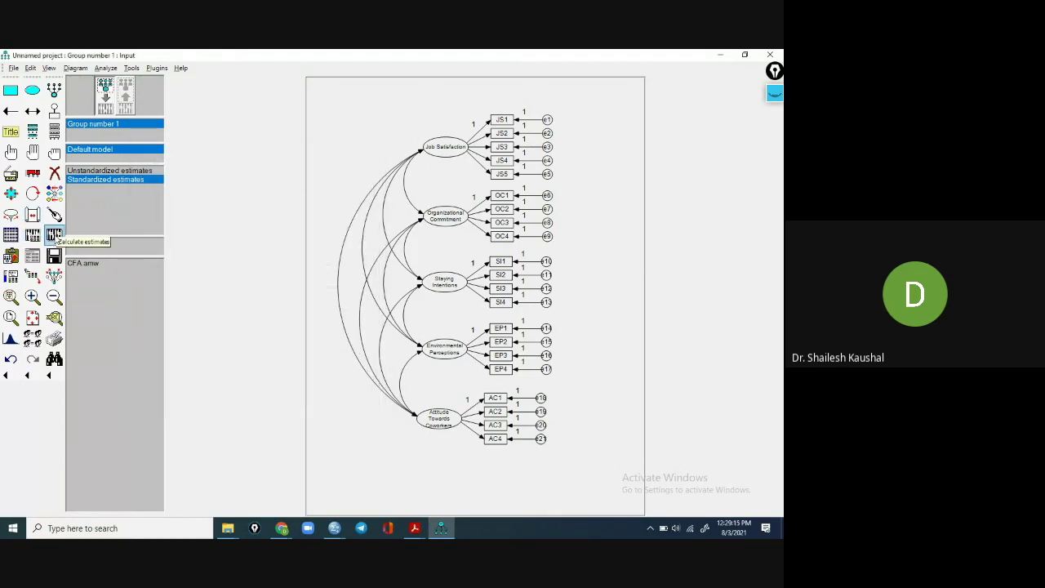
Step: Calculate the model estimates, saving the input file as CFA1 in the Krukshetra folder
click(54, 236)
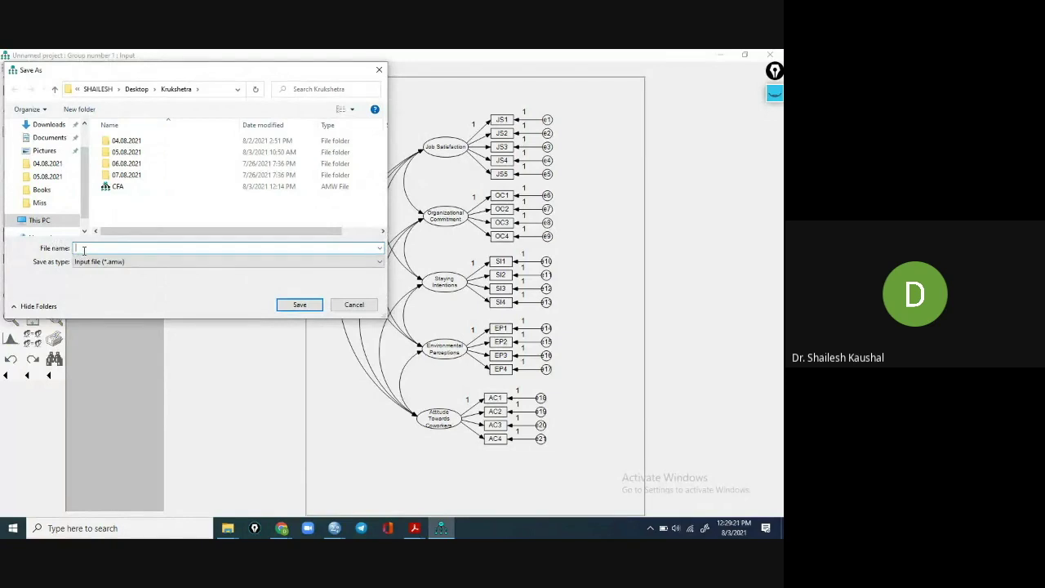
text(C)
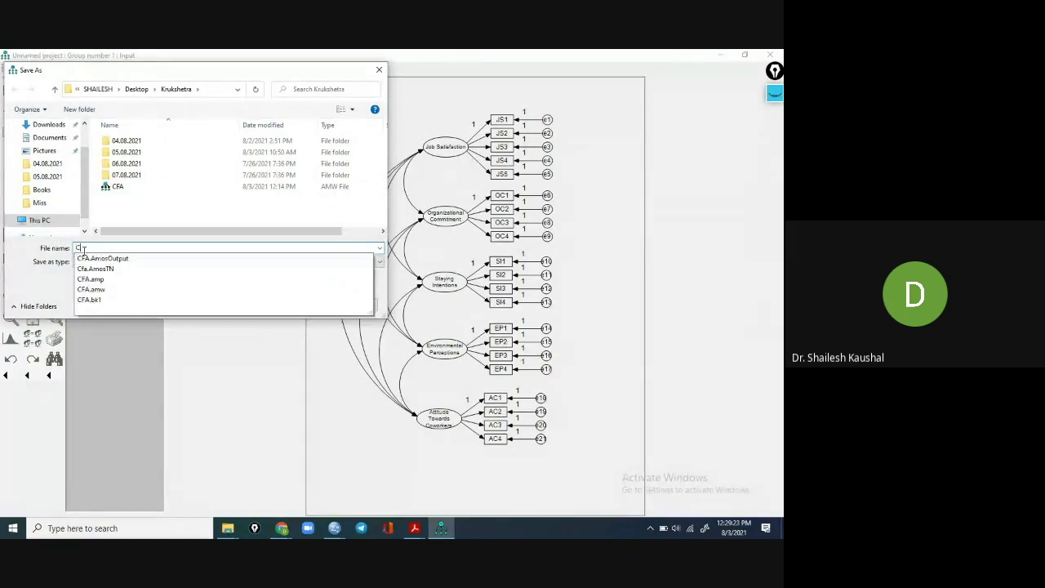
text(FA1)
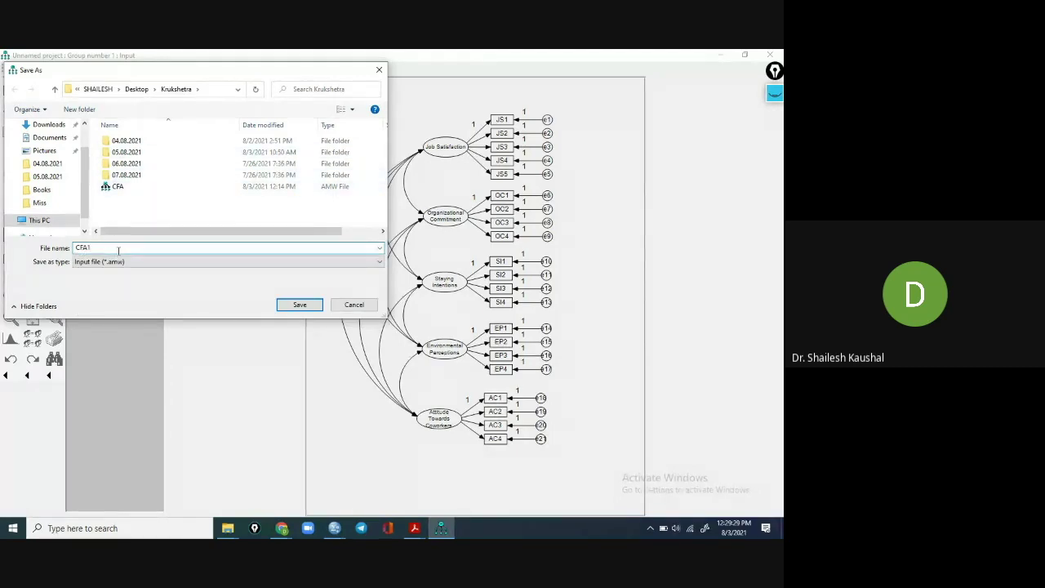
click(300, 305)
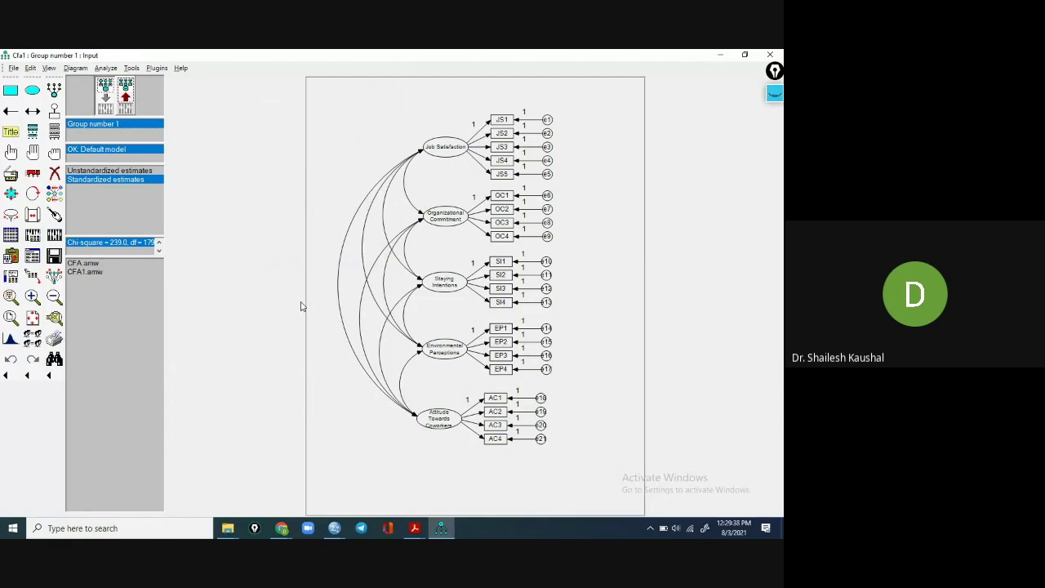
Step: View the unstandardized and standardized estimates on the output path diagram, ending with the standardized ones
click(125, 94)
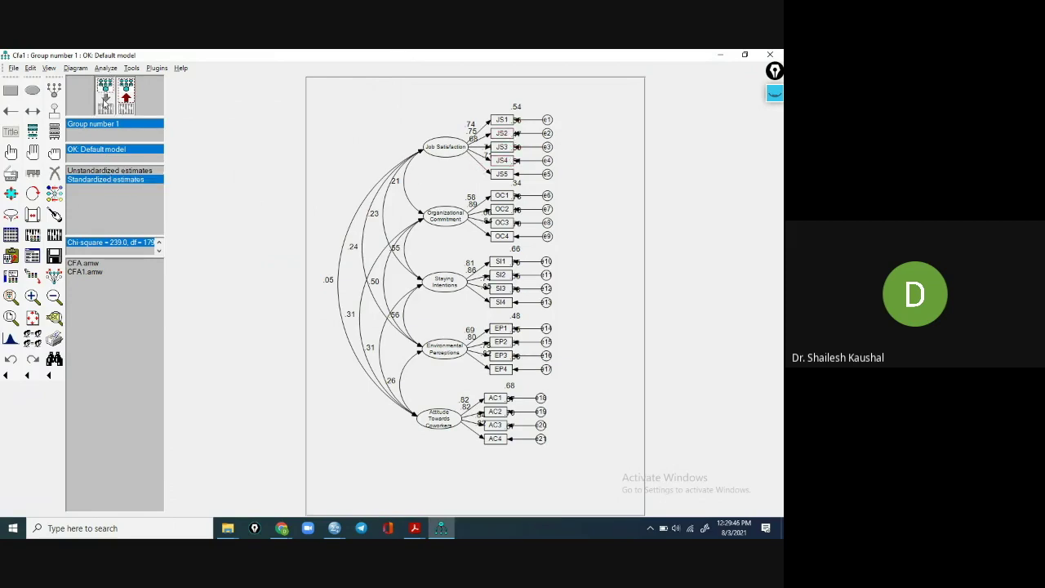
click(105, 89)
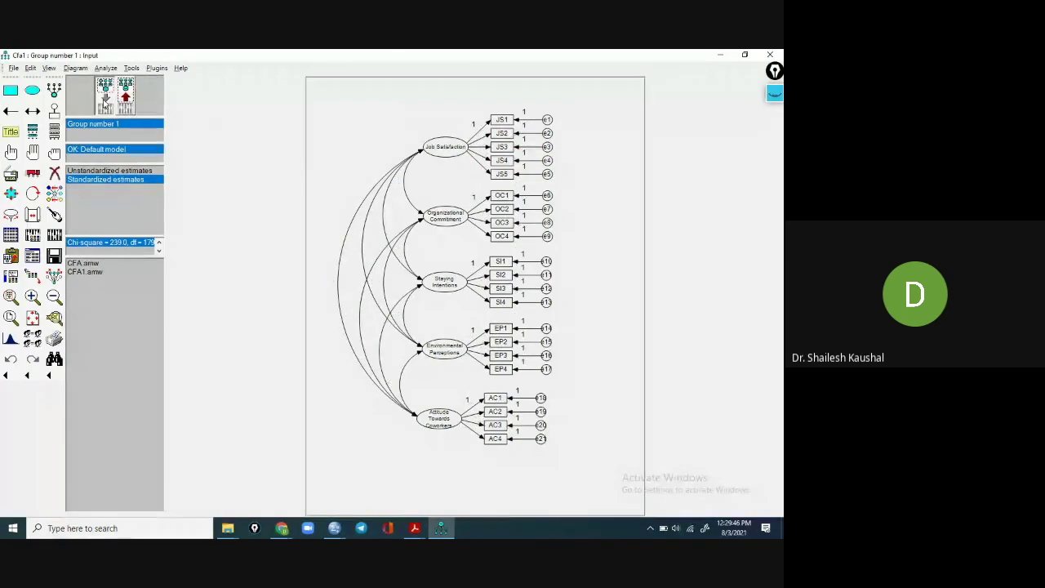
click(105, 170)
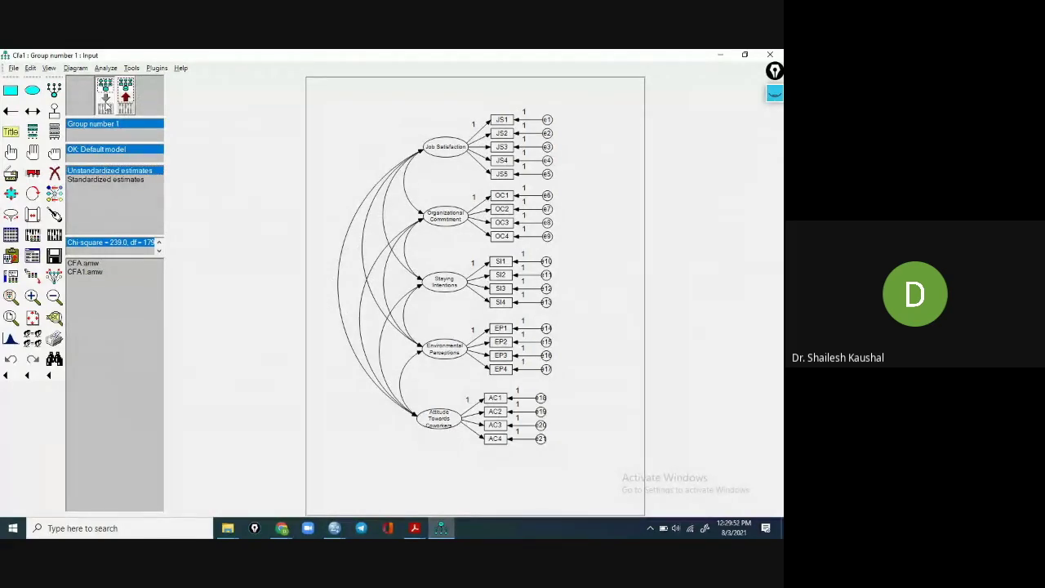
click(126, 97)
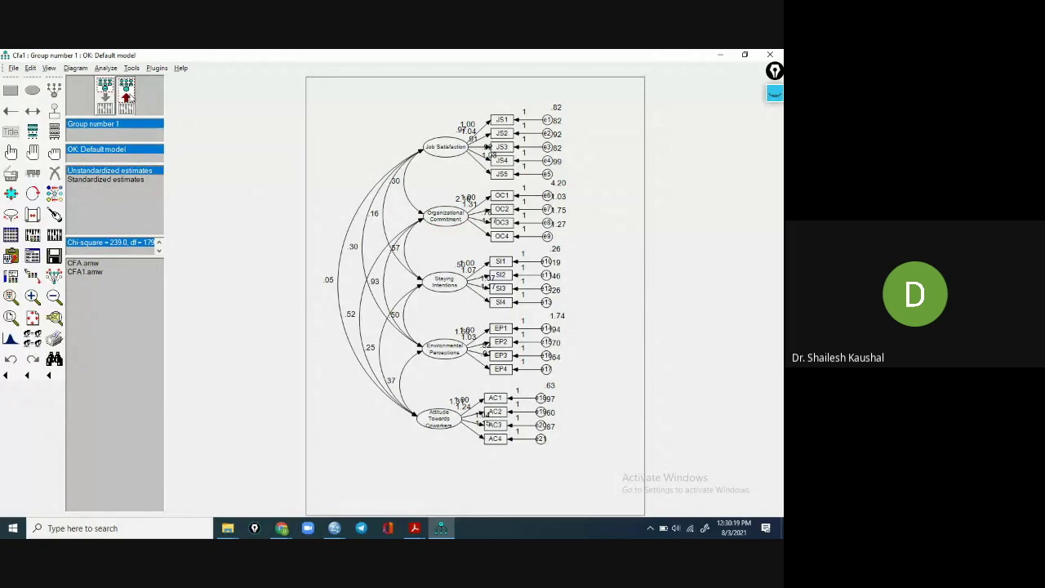
click(107, 180)
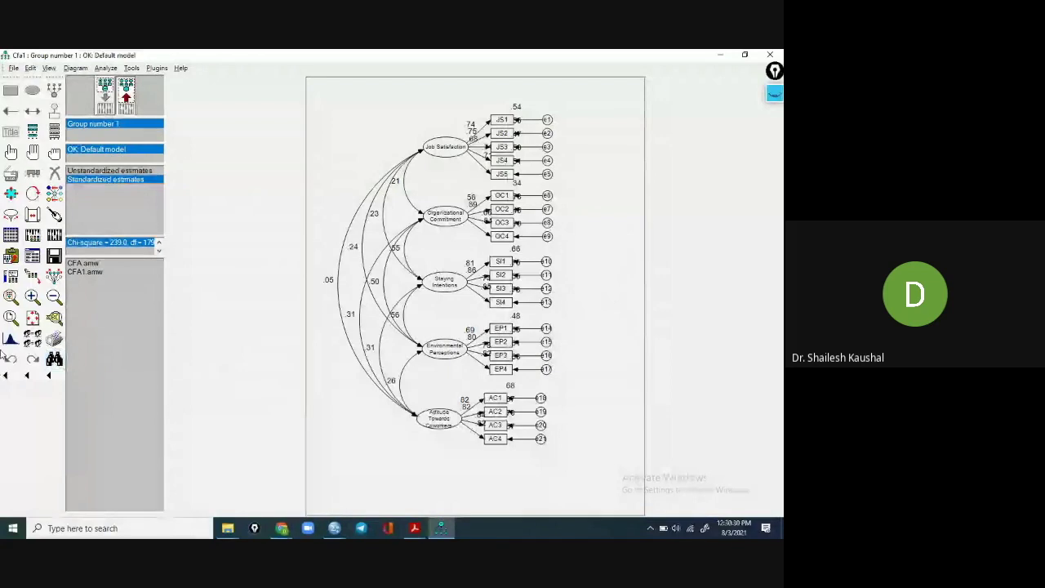
Step: Open the text output and review the analysis summary and the notes for the group
click(31, 277)
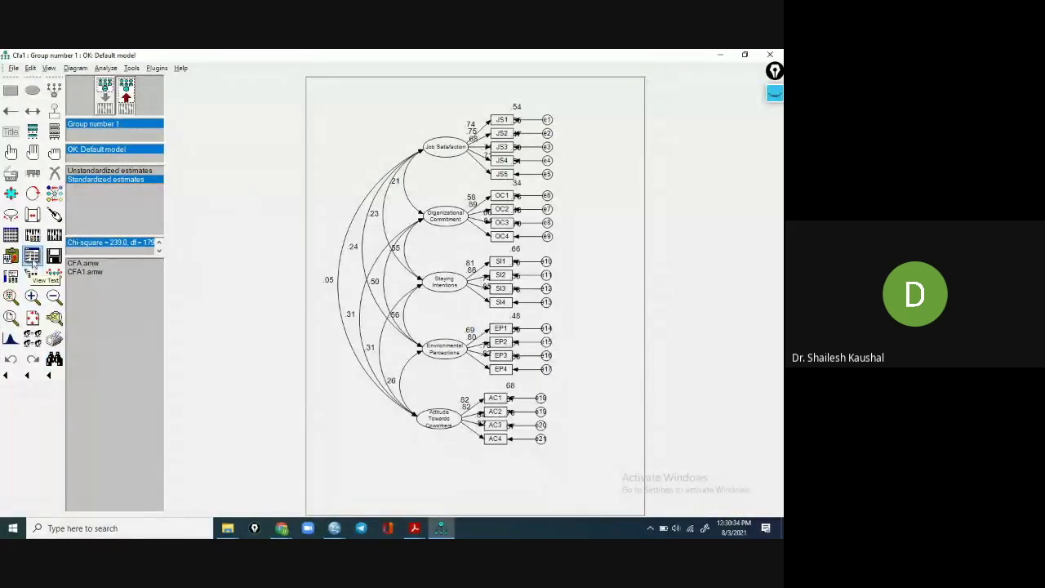
click(32, 255)
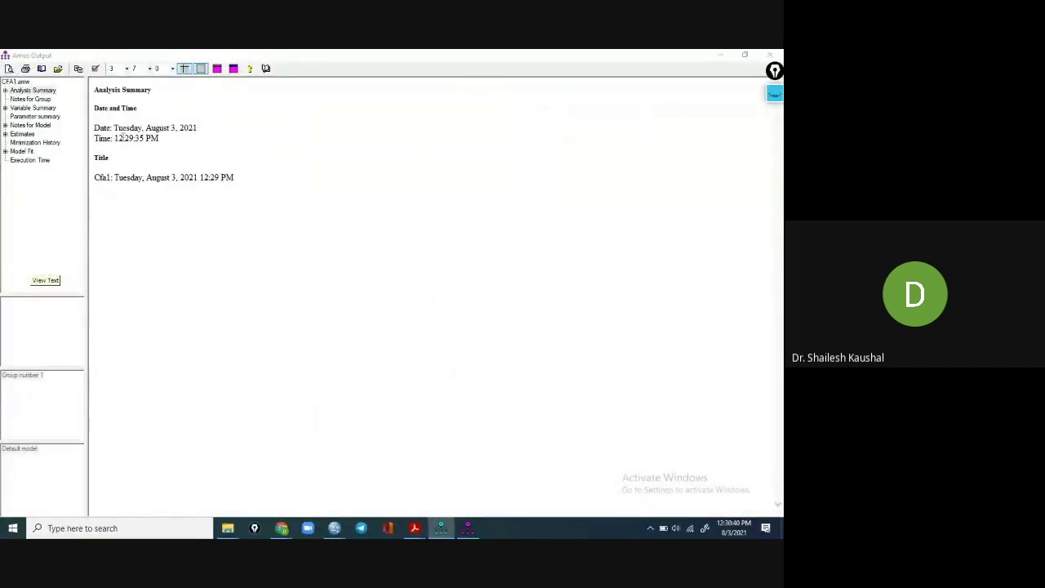
click(43, 92)
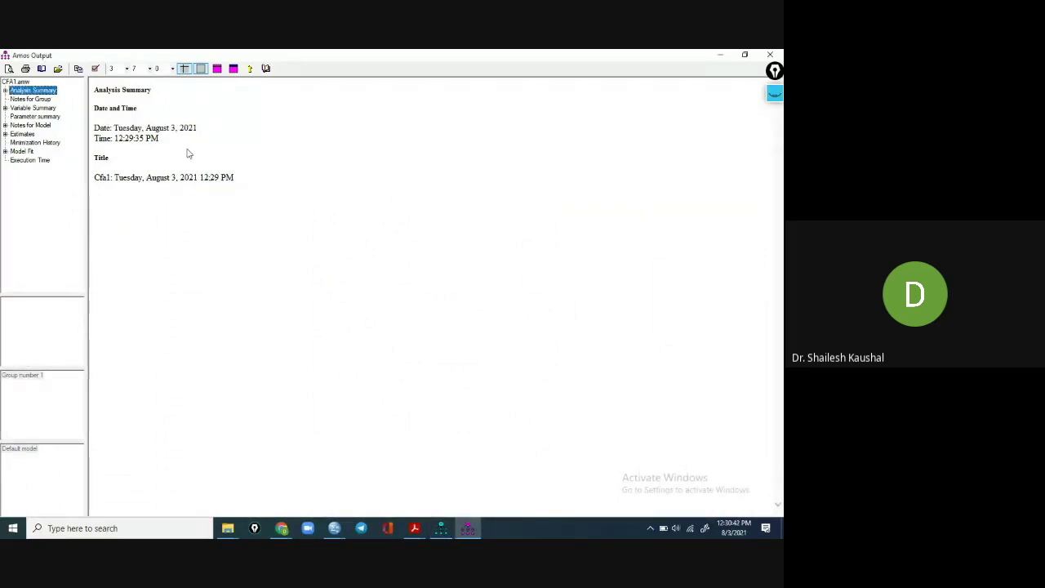
drag(176, 127, 158, 139)
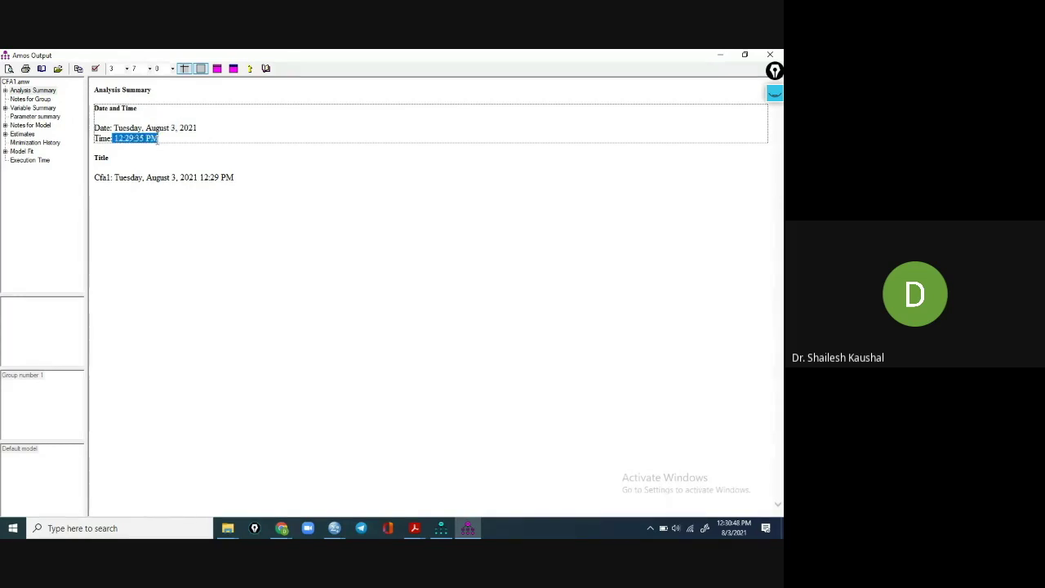
click(145, 155)
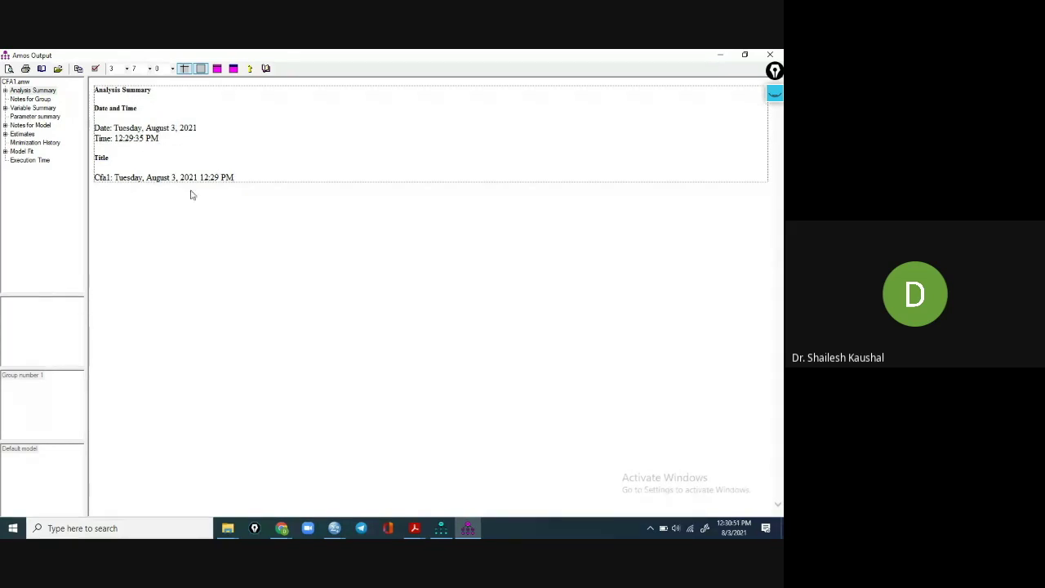
click(30, 99)
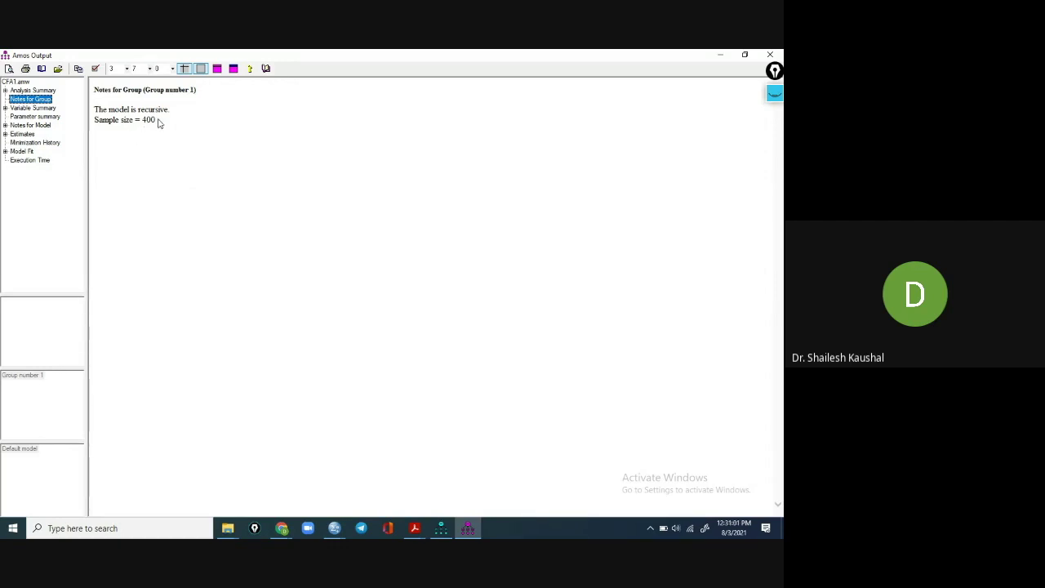
Step: Examine the observed endogenous variables in the variable summary and compare them with the indicators in the path diagram
click(47, 109)
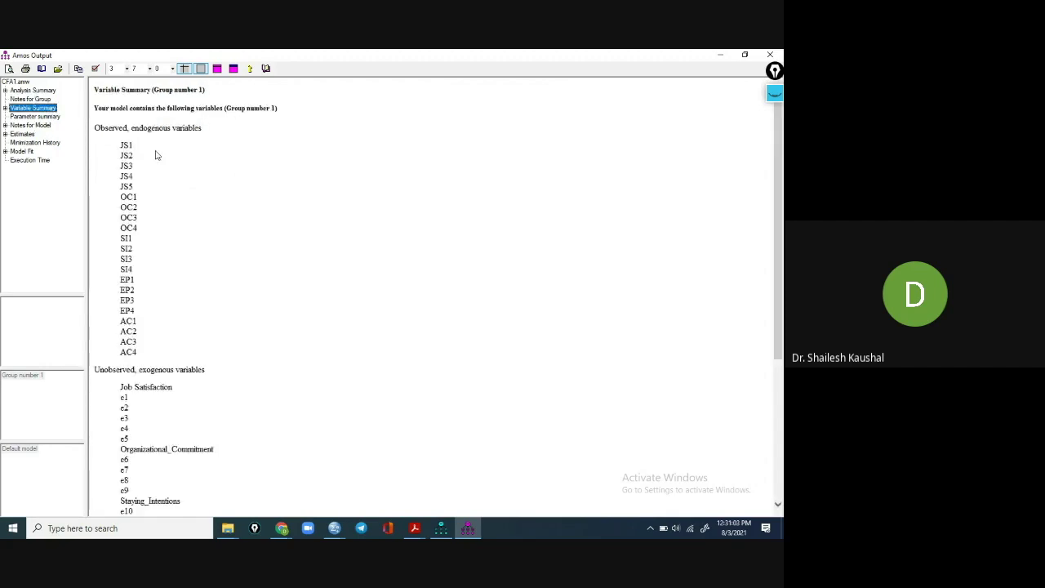
drag(95, 131, 196, 133)
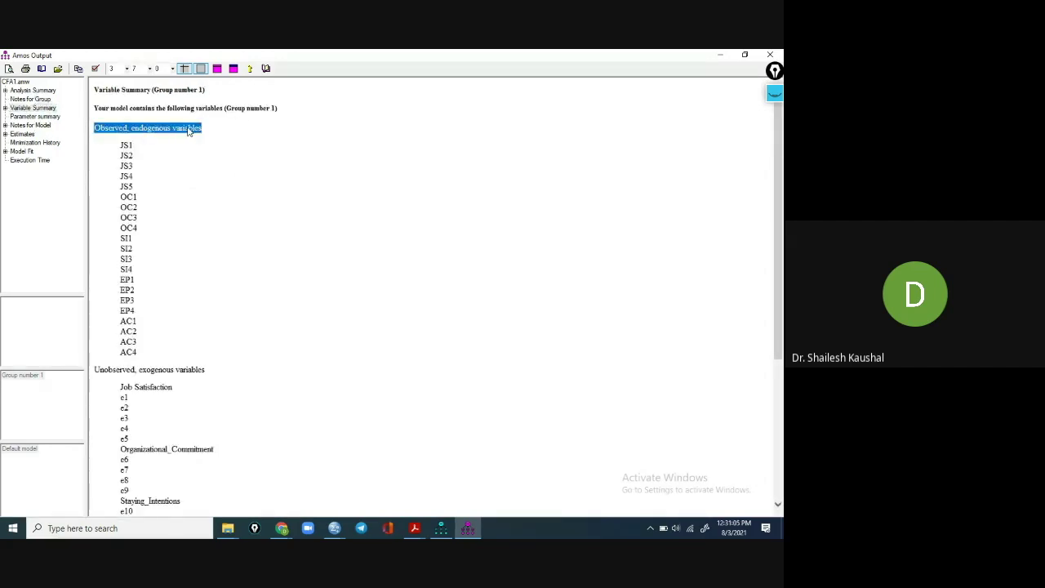
click(129, 133)
scroll(130, 128, down, 1)
click(122, 147)
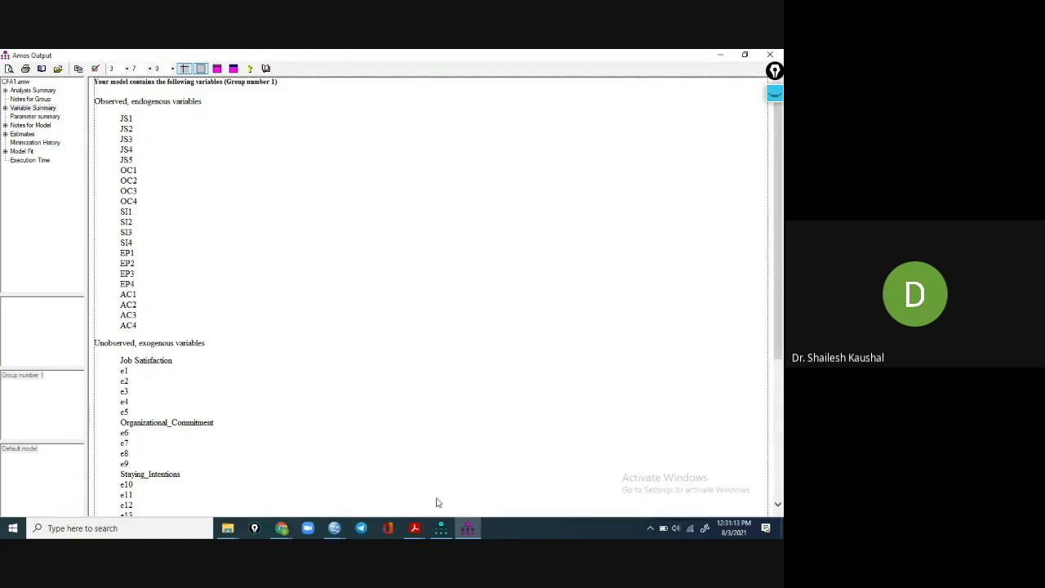
click(441, 528)
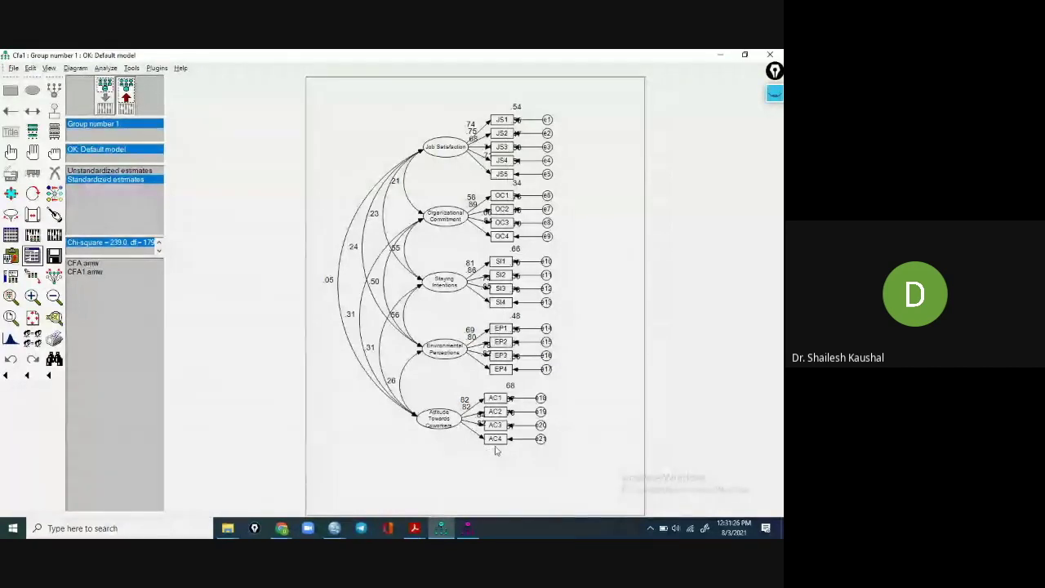
click(469, 532)
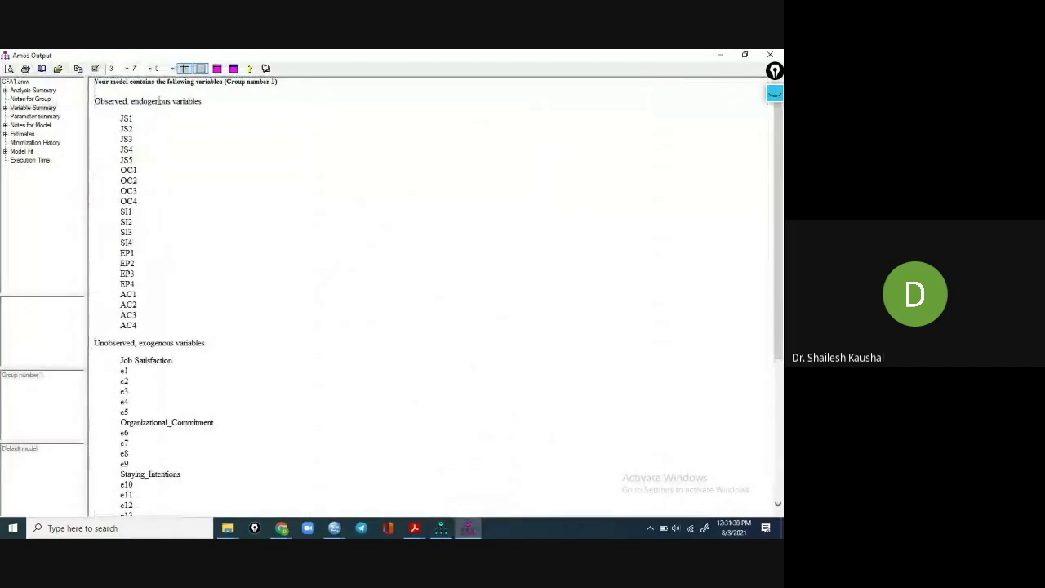
drag(130, 102, 203, 109)
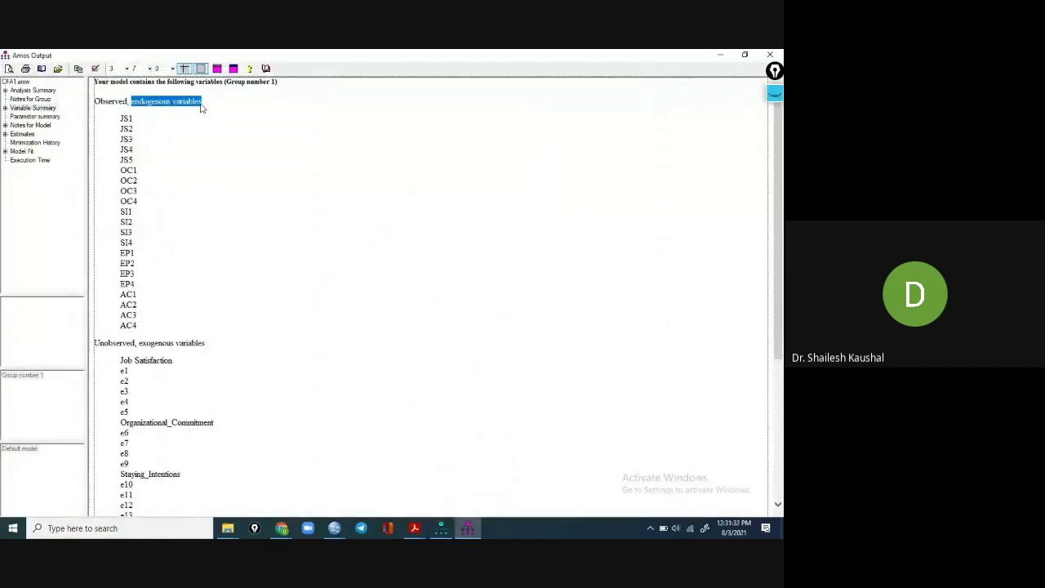
Step: Check the in-call messages in the Google Meet window, then return to the Amos Output variable summary
click(281, 528)
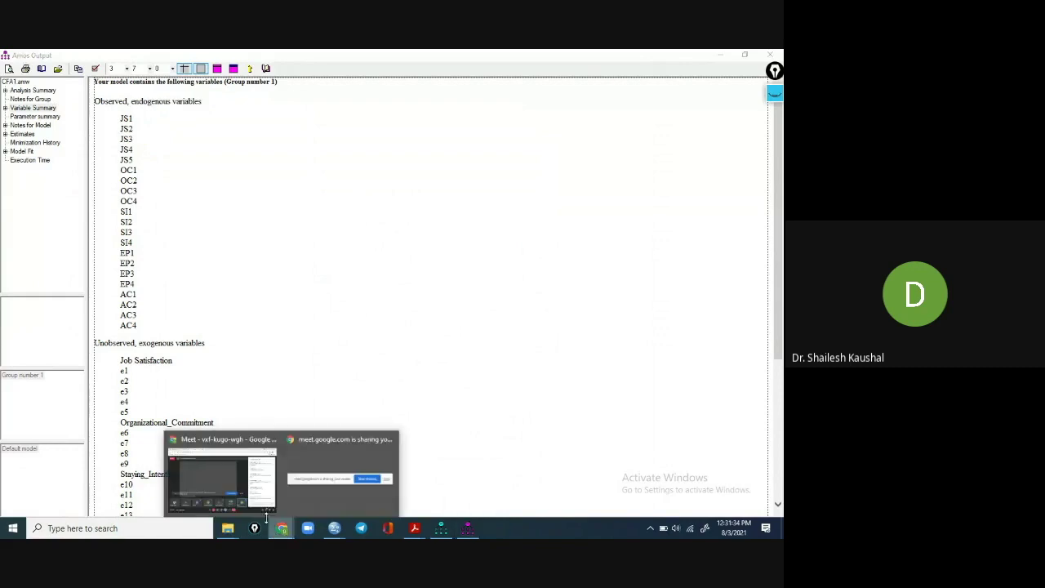
click(246, 508)
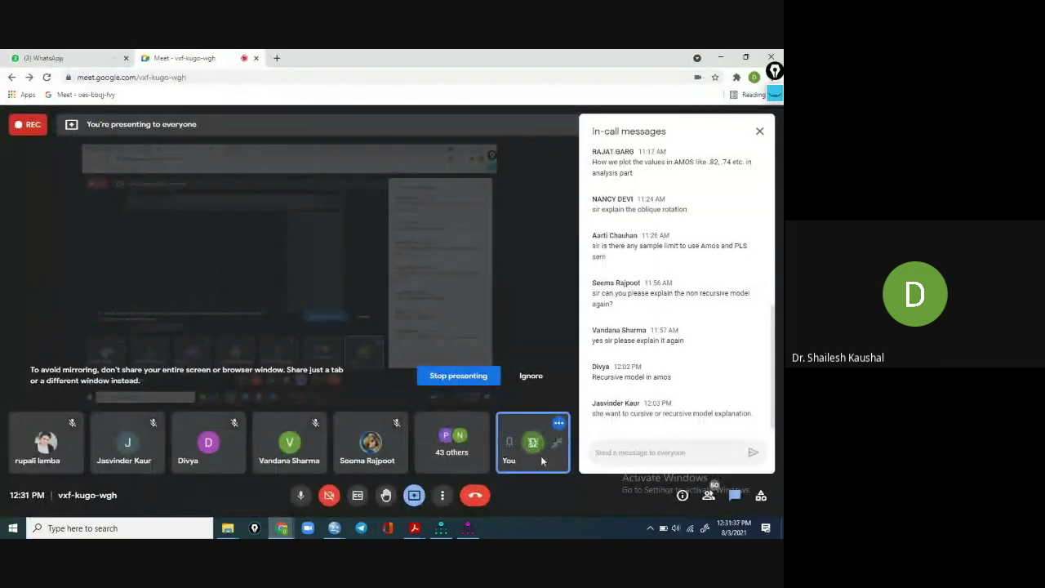
click(467, 529)
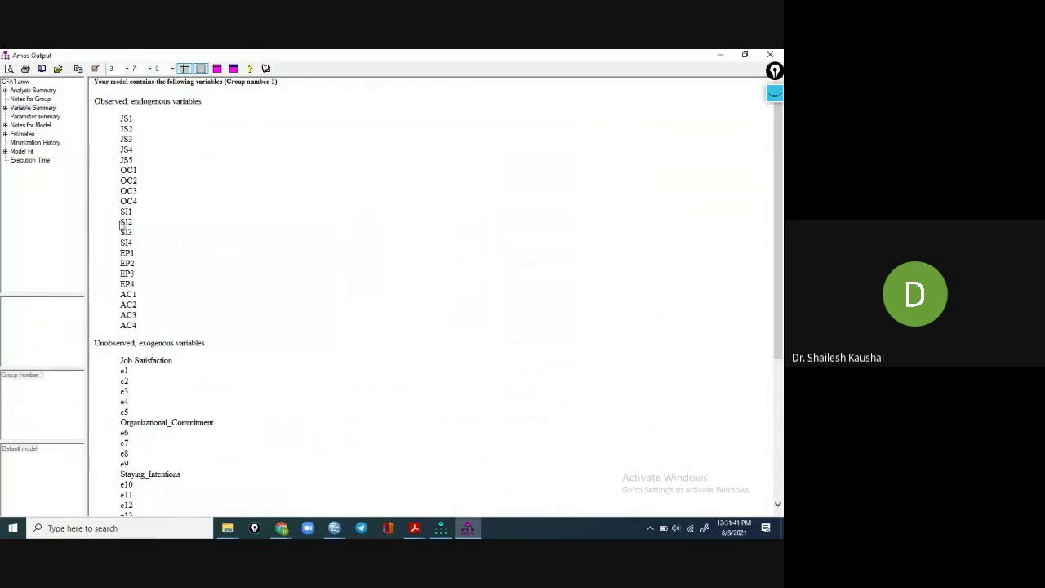
Step: Review the observed endogenous and unobserved exogenous variables in the variable summary and compare them with the constructs and error terms in the path diagram
drag(138, 328, 122, 117)
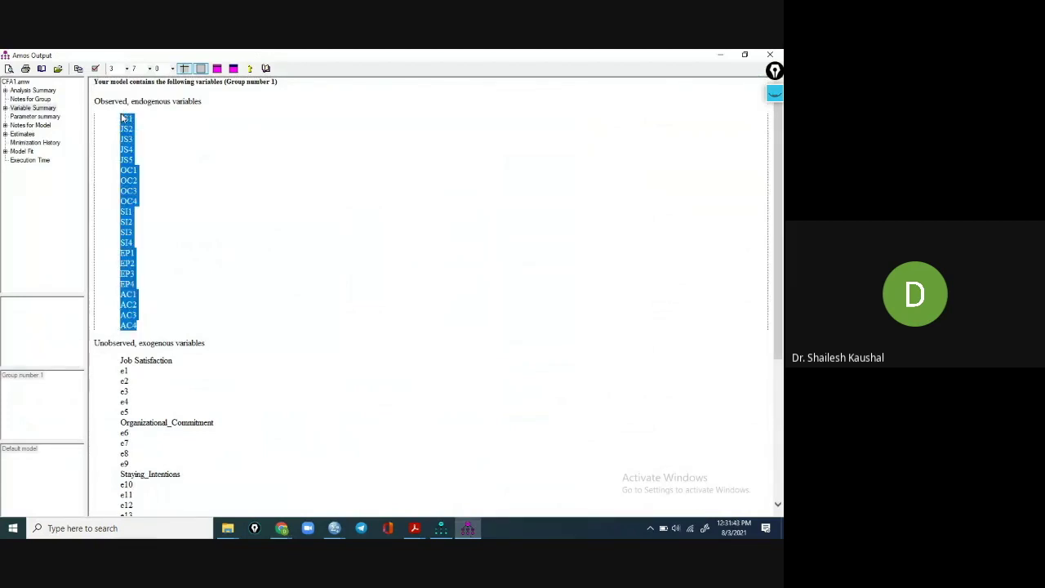
click(165, 181)
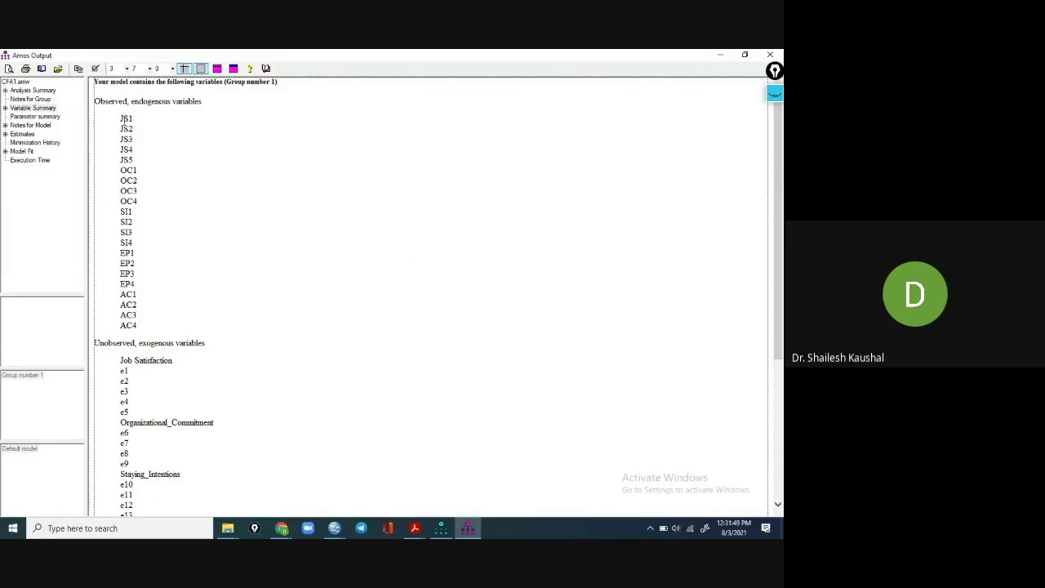
scroll(142, 322, down, 5)
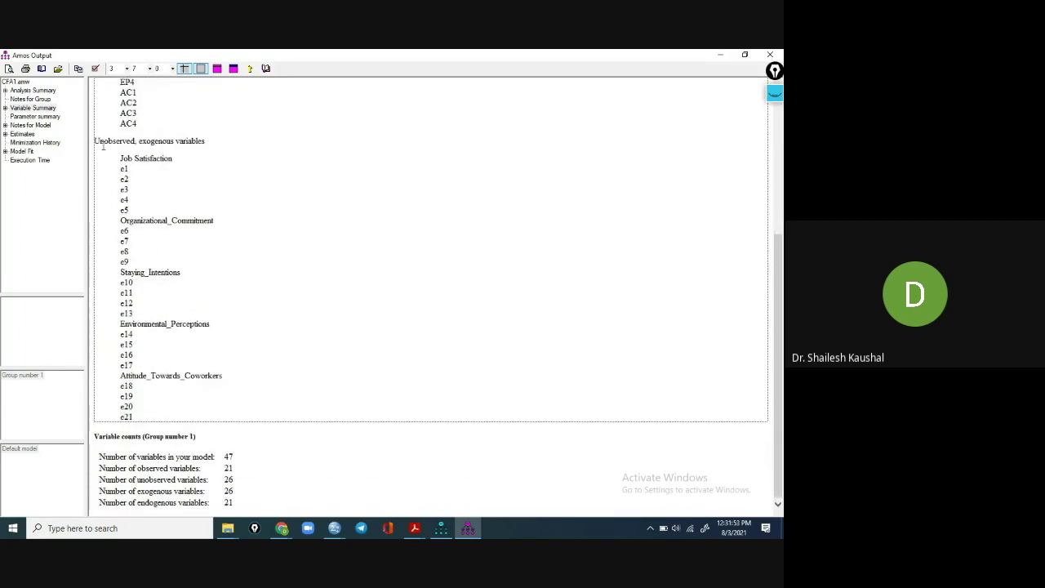
drag(95, 140, 222, 137)
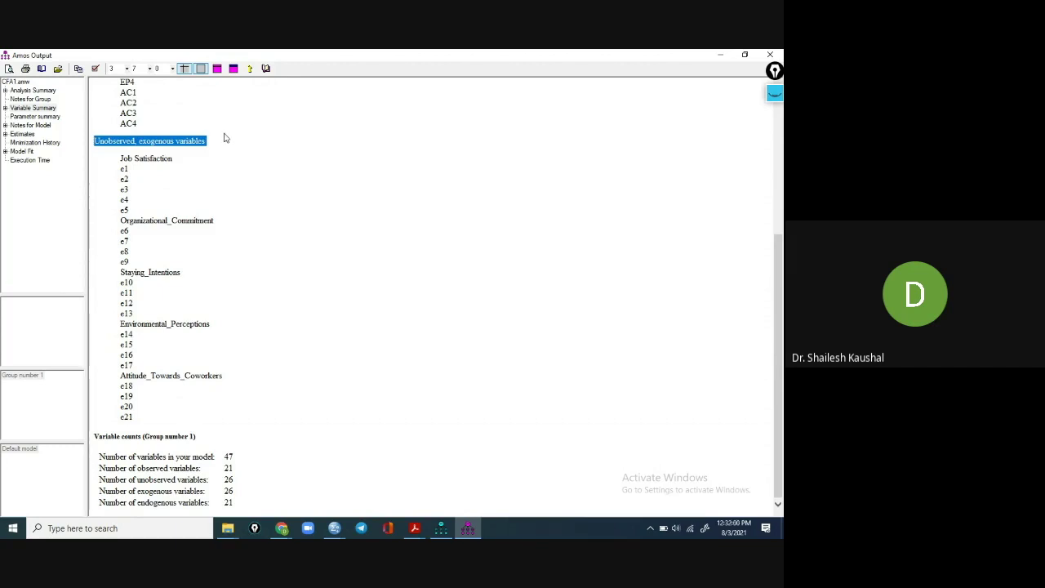
click(121, 161)
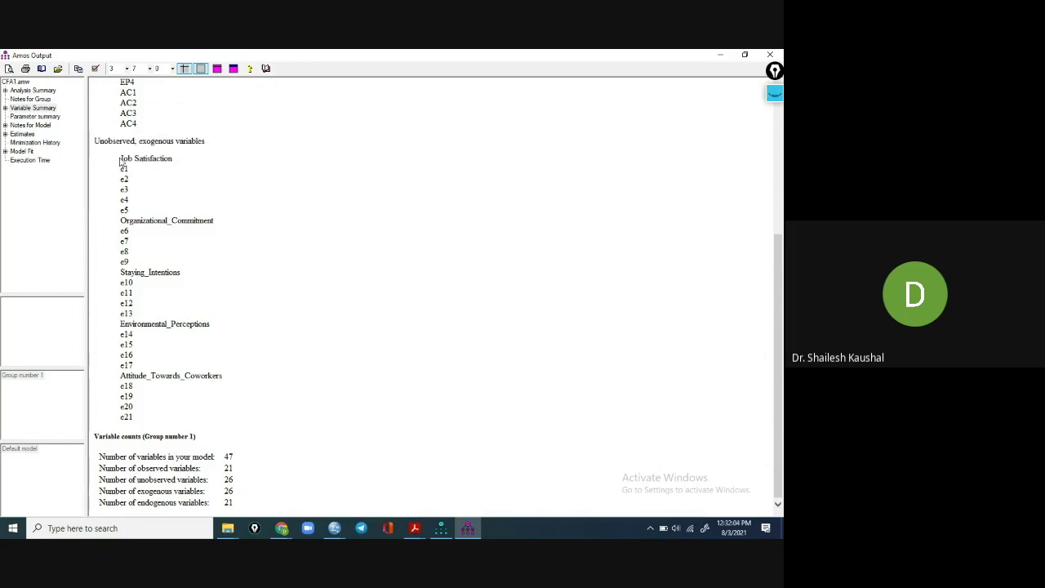
scroll(141, 202, up, 6)
scroll(152, 186, down, 6)
drag(139, 141, 206, 140)
scroll(213, 149, up, 5)
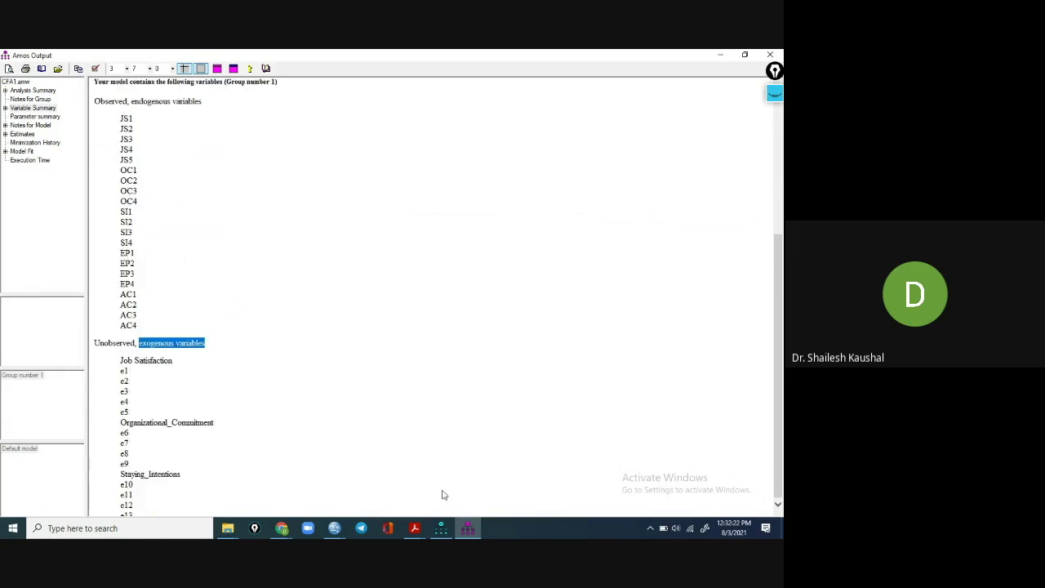
click(442, 529)
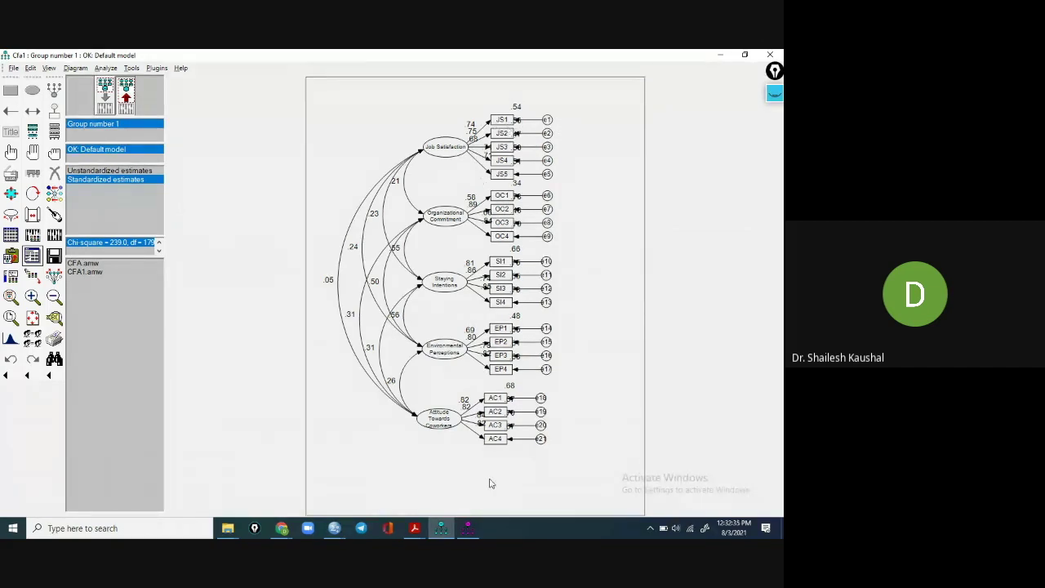
click(462, 519)
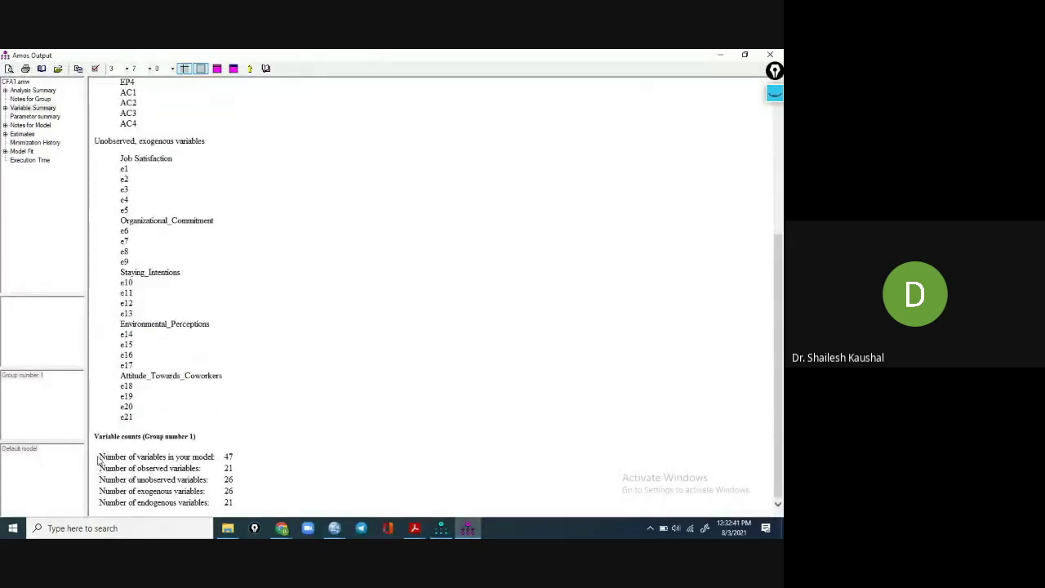
Step: Examine the counts of total and observed variables in the variable summary and compare them with the path diagram
drag(98, 457, 211, 446)
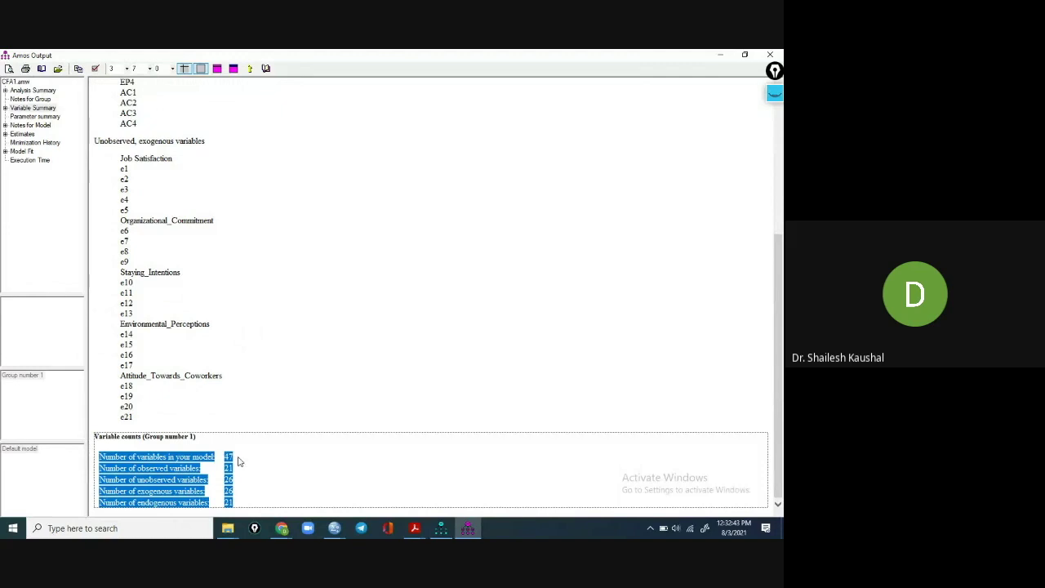
click(235, 461)
click(450, 532)
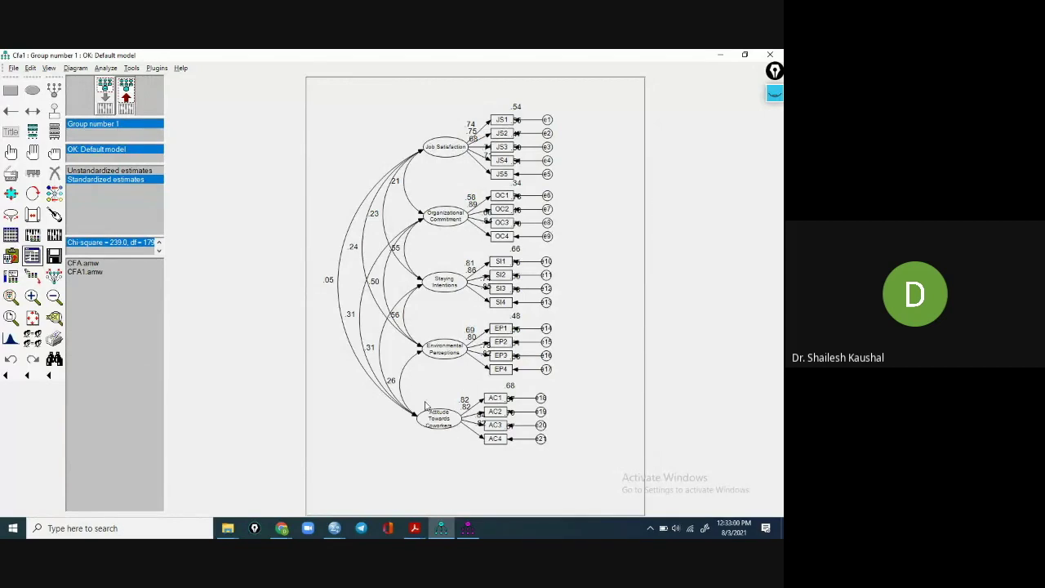
click(468, 528)
double_click(229, 458)
click(229, 457)
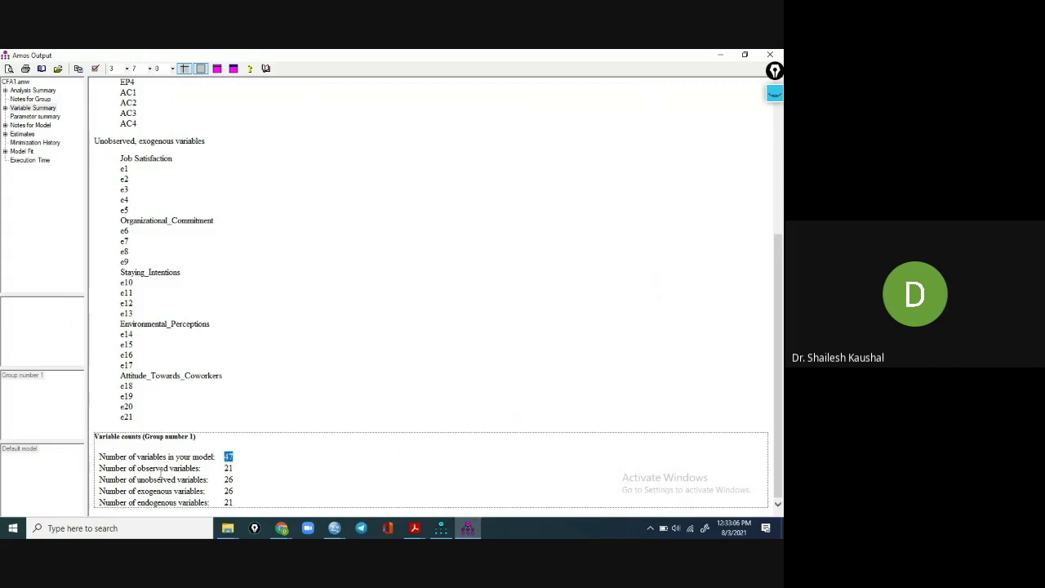
click(199, 470)
click(440, 528)
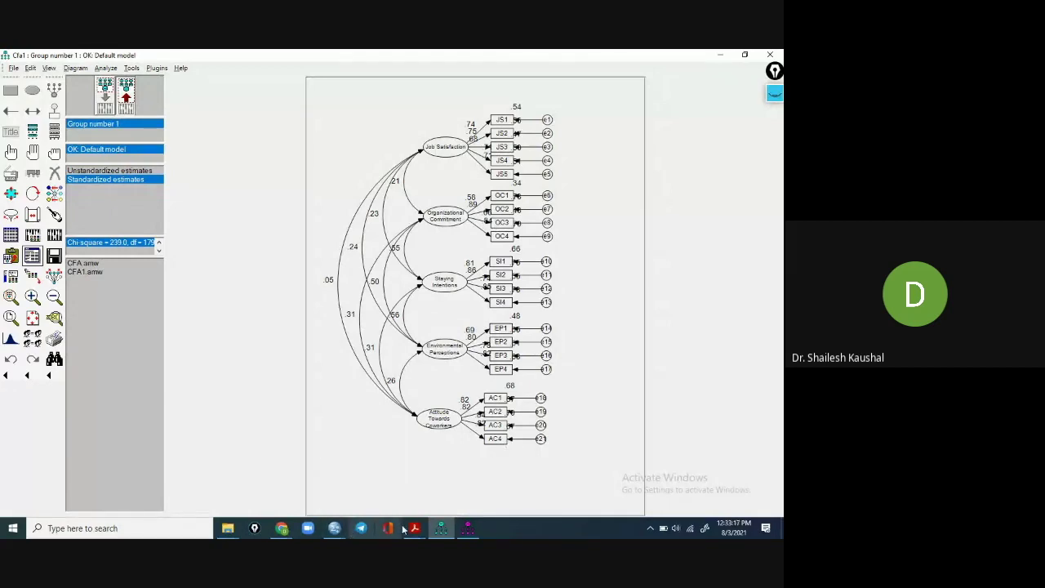
click(467, 529)
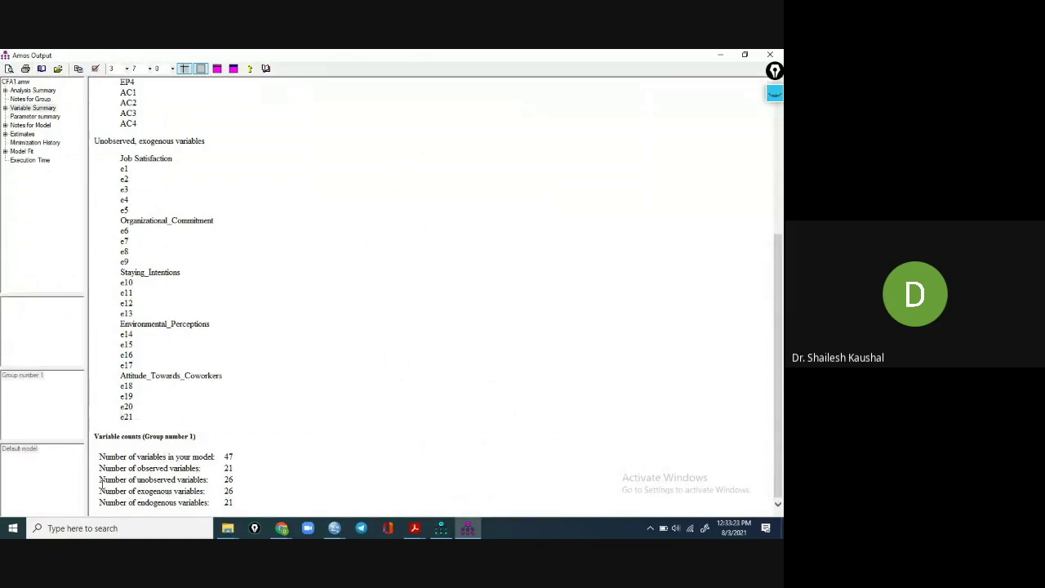
Step: Check the counts of unobserved, exogenous and endogenous variables in the variable summary against the constructs, error terms and indicators in the path diagram
drag(99, 480, 236, 482)
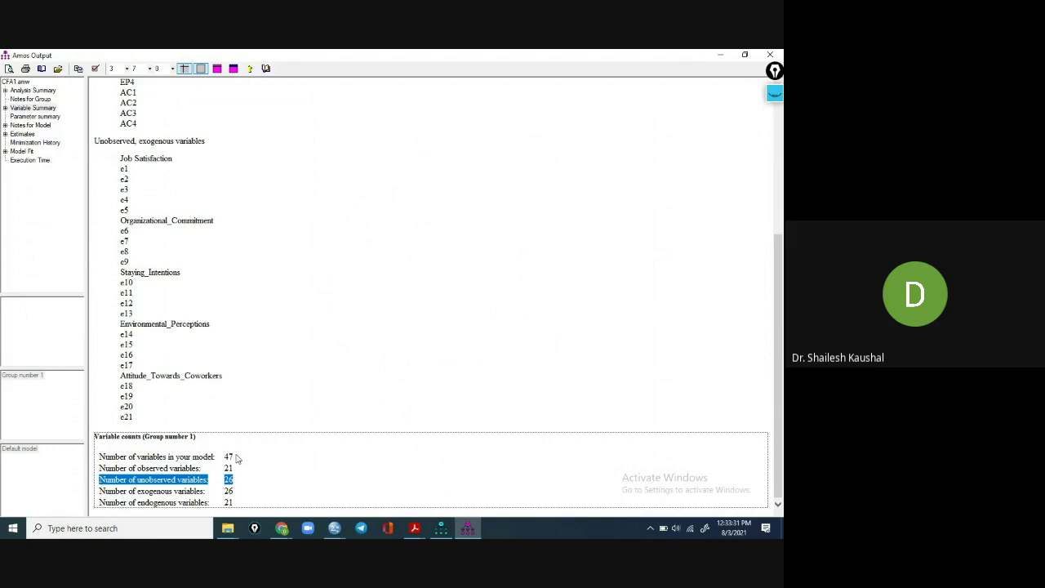
click(439, 531)
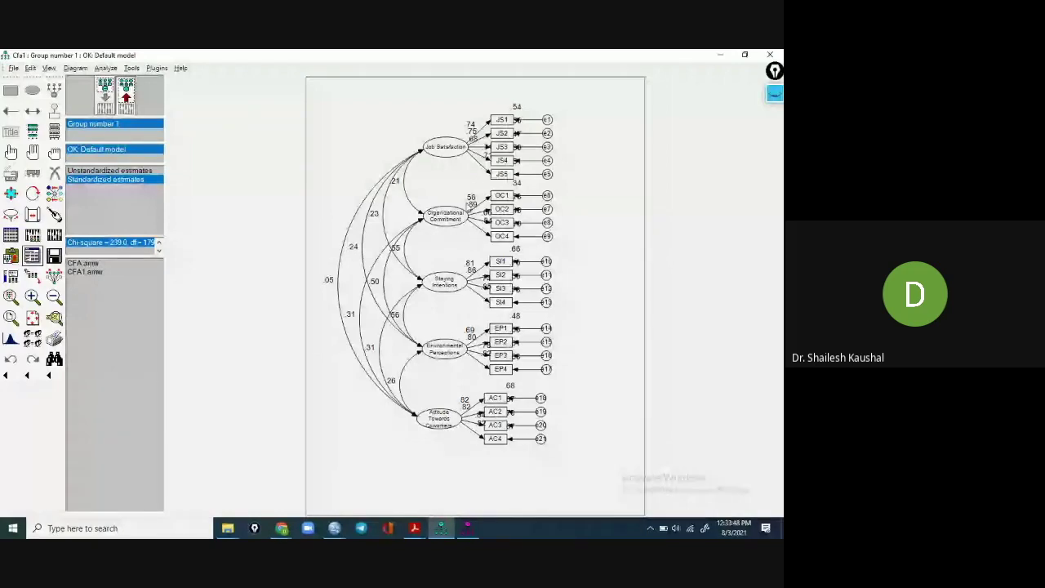
mouse_move(471, 531)
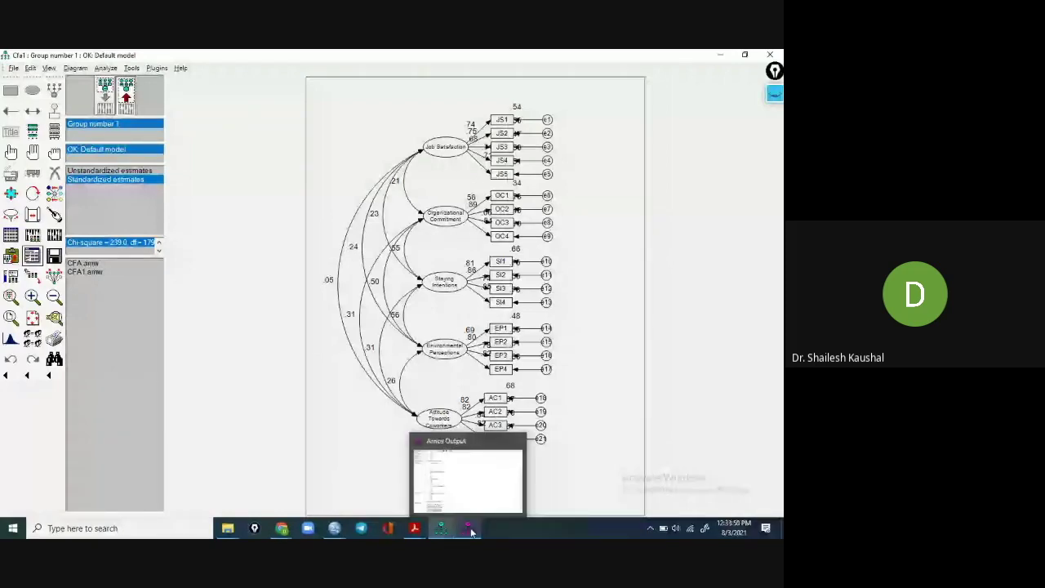
click(471, 532)
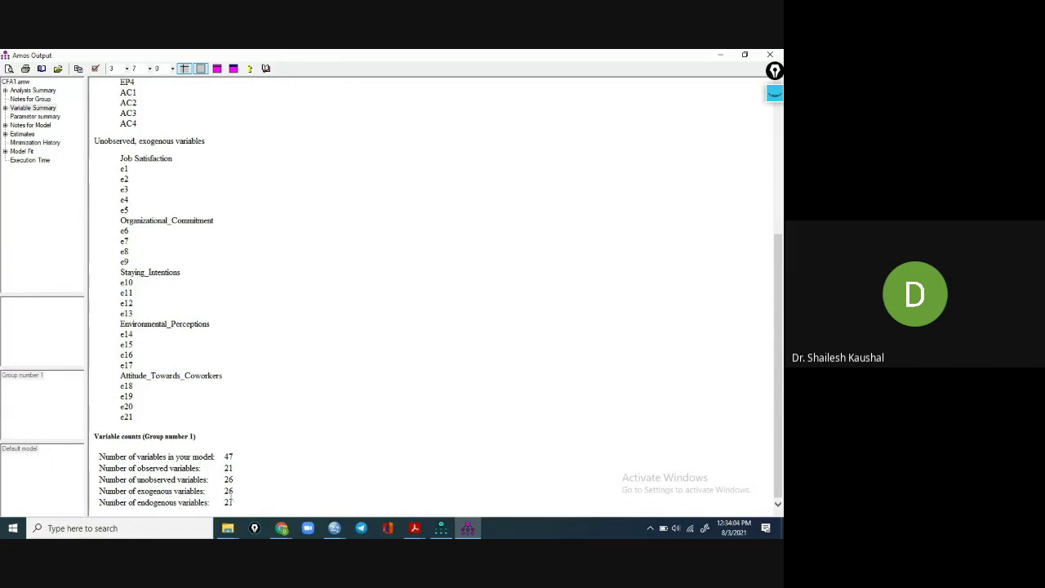
click(468, 529)
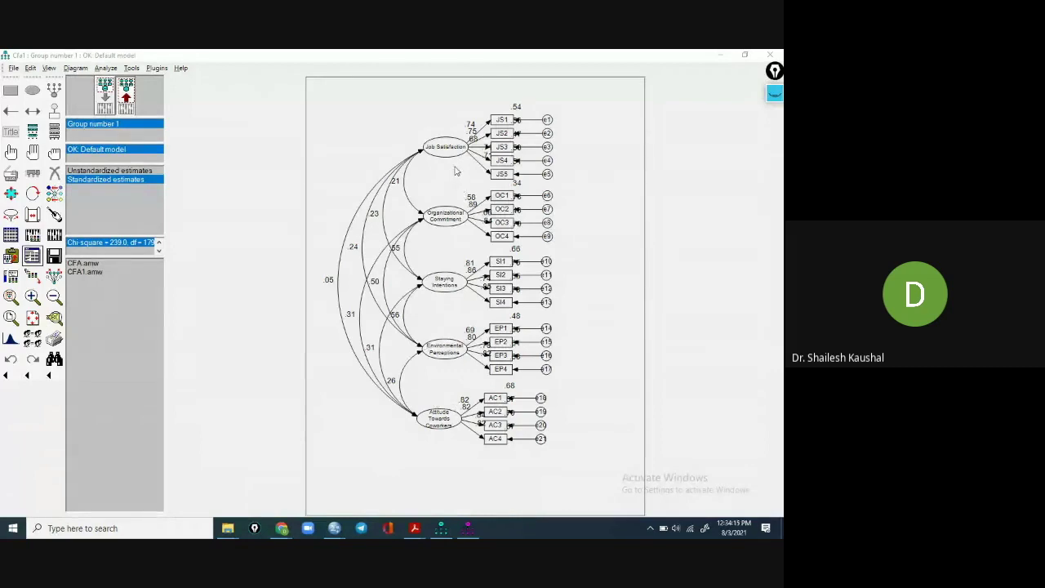
click(469, 529)
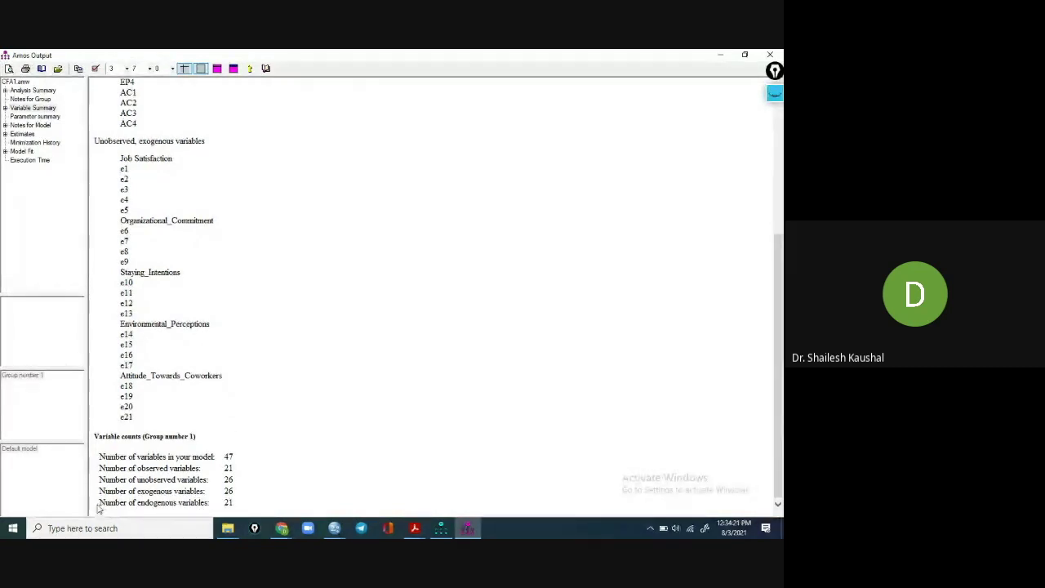
drag(97, 502, 241, 503)
click(280, 476)
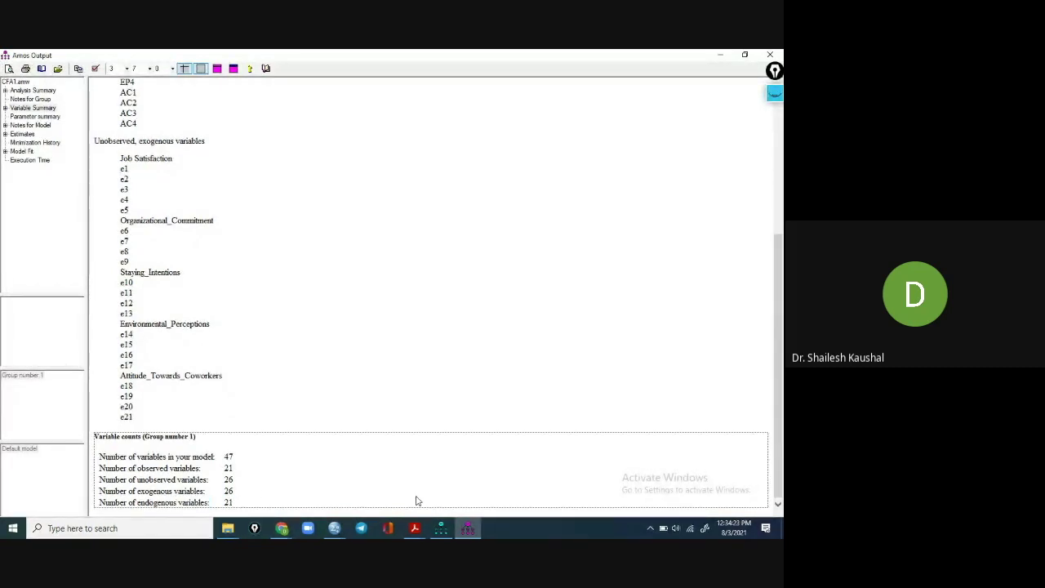
click(441, 528)
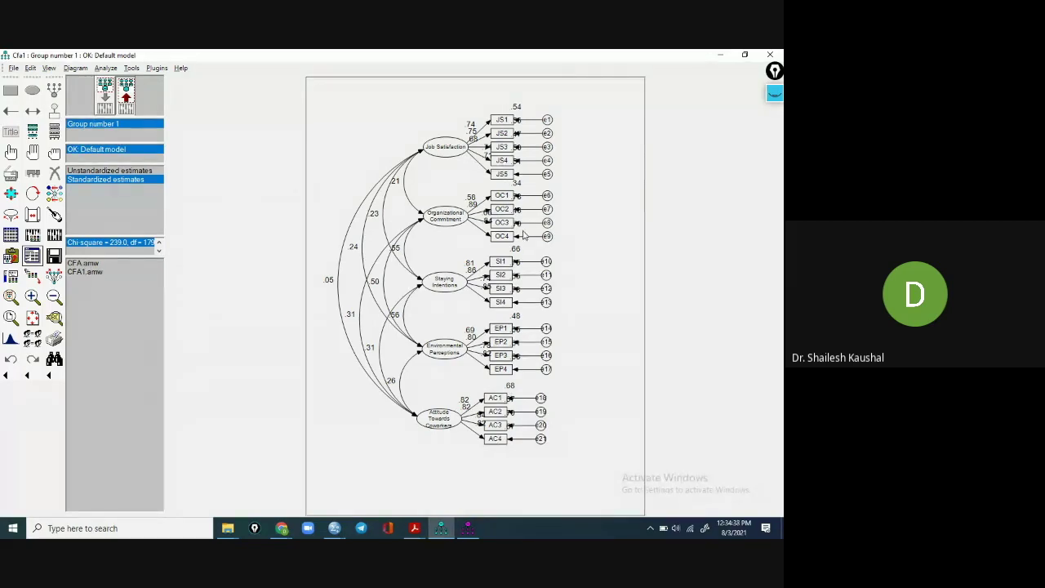
click(467, 529)
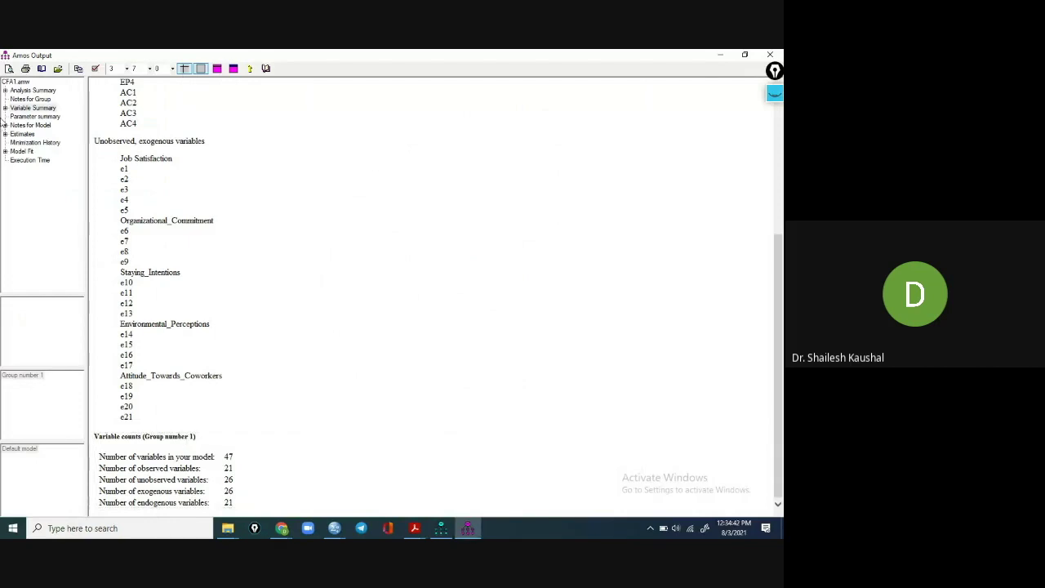
Step: Open the parameter summary and check its fixed parameters against the unstandardized estimates and the input path diagram
click(34, 117)
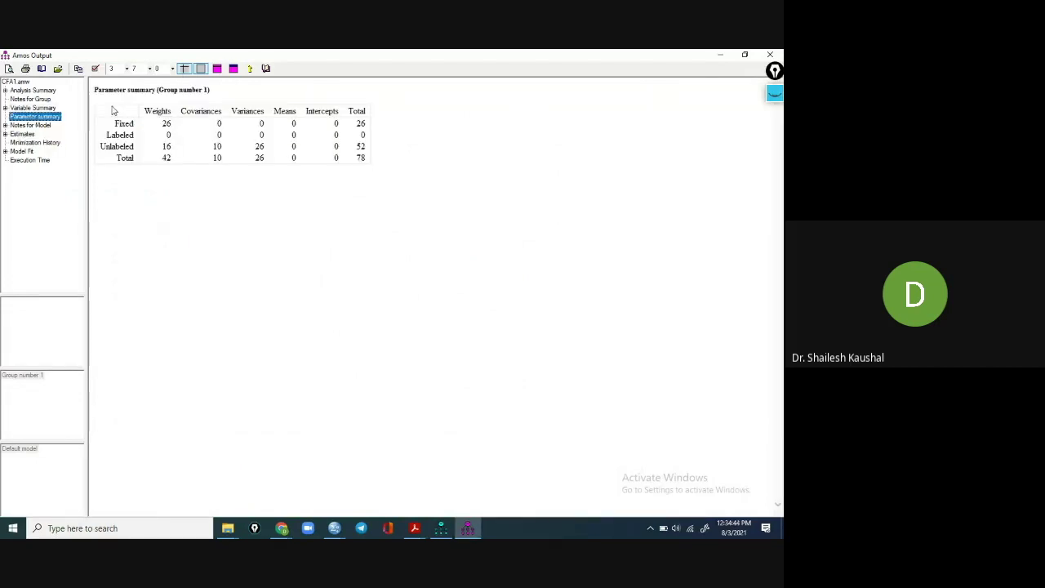
drag(115, 125, 140, 129)
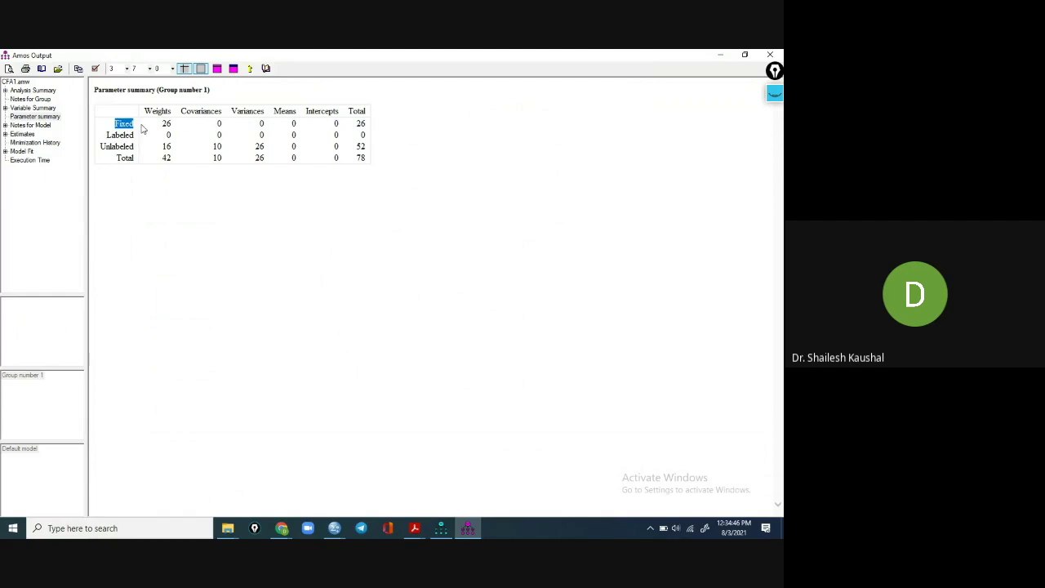
click(320, 492)
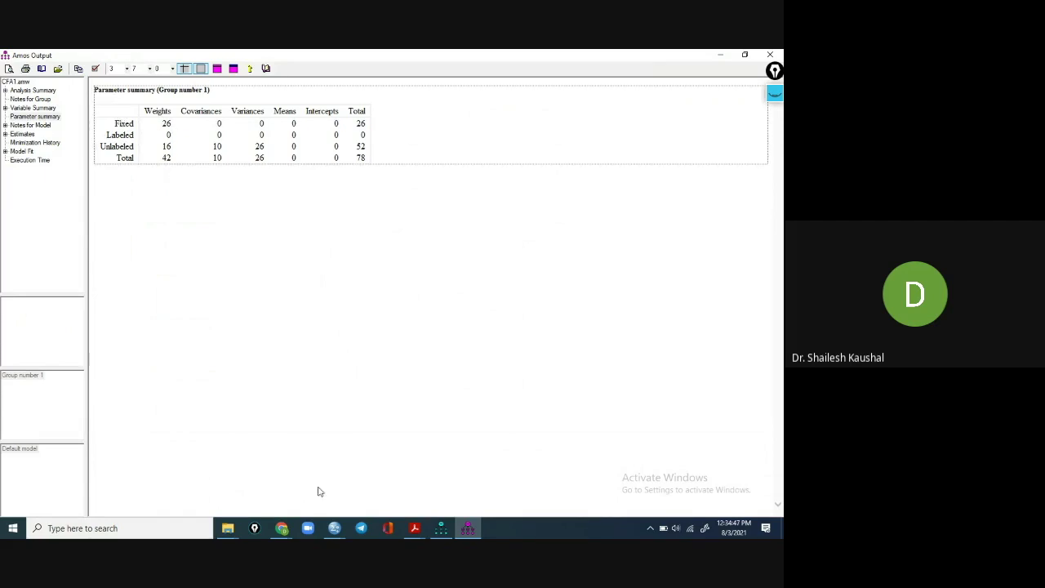
click(441, 527)
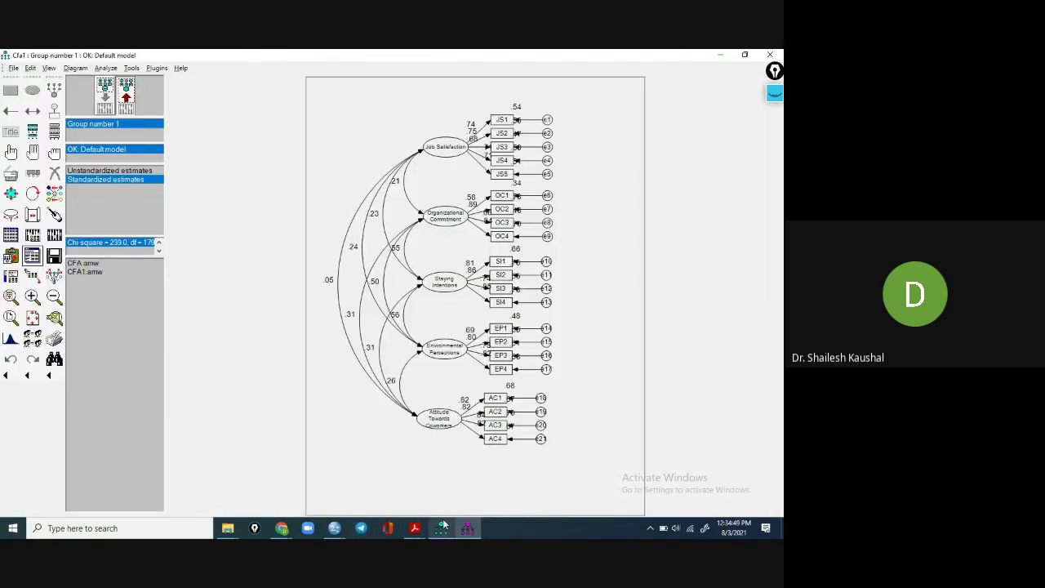
click(83, 170)
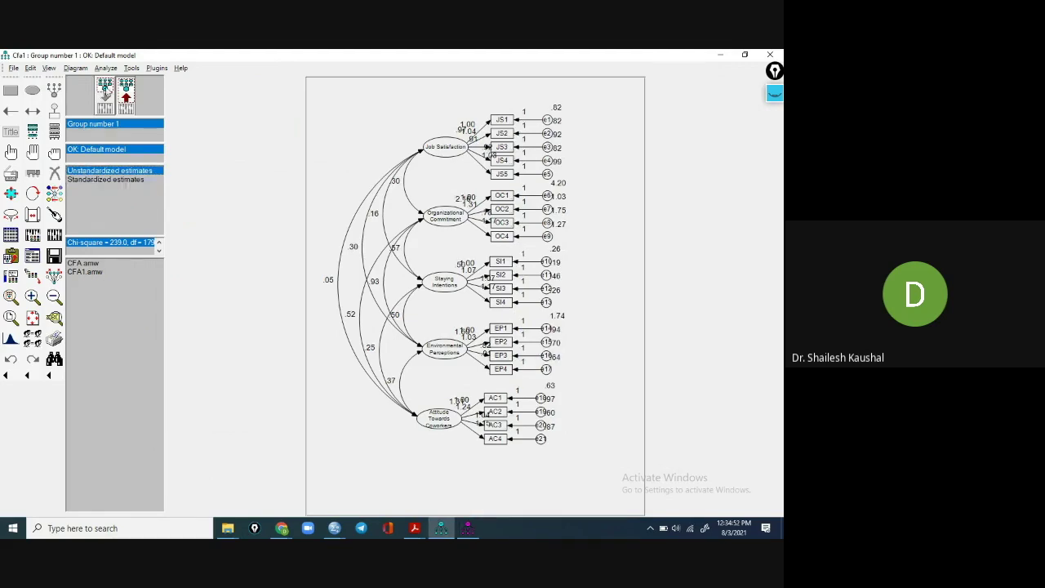
click(105, 92)
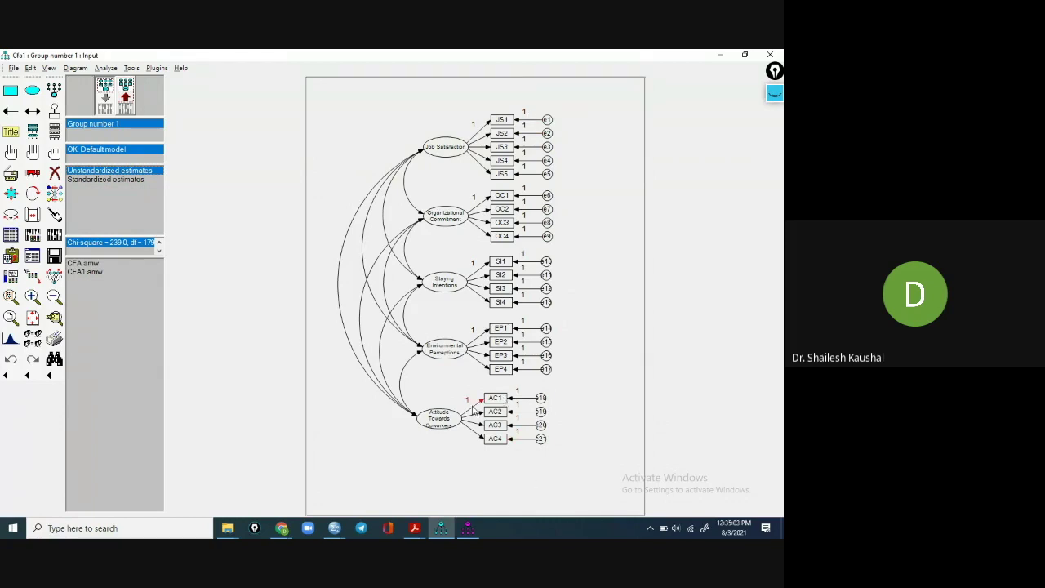
click(466, 534)
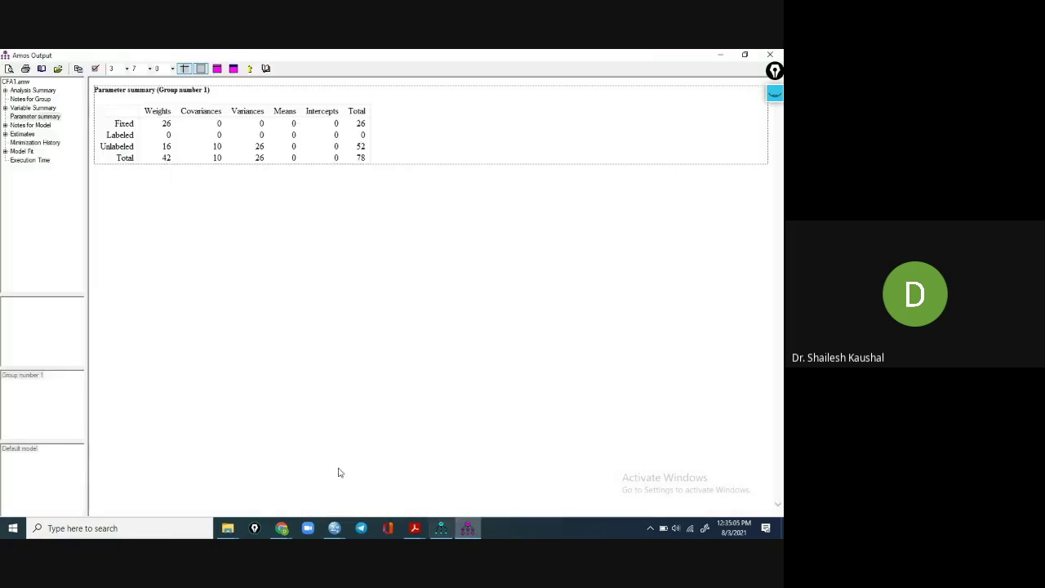
Step: Examine the fixed, unlabeled and total weights and the unlabeled covariances in the parameter summary, comparing them with the arrows in the input path diagram
double_click(166, 123)
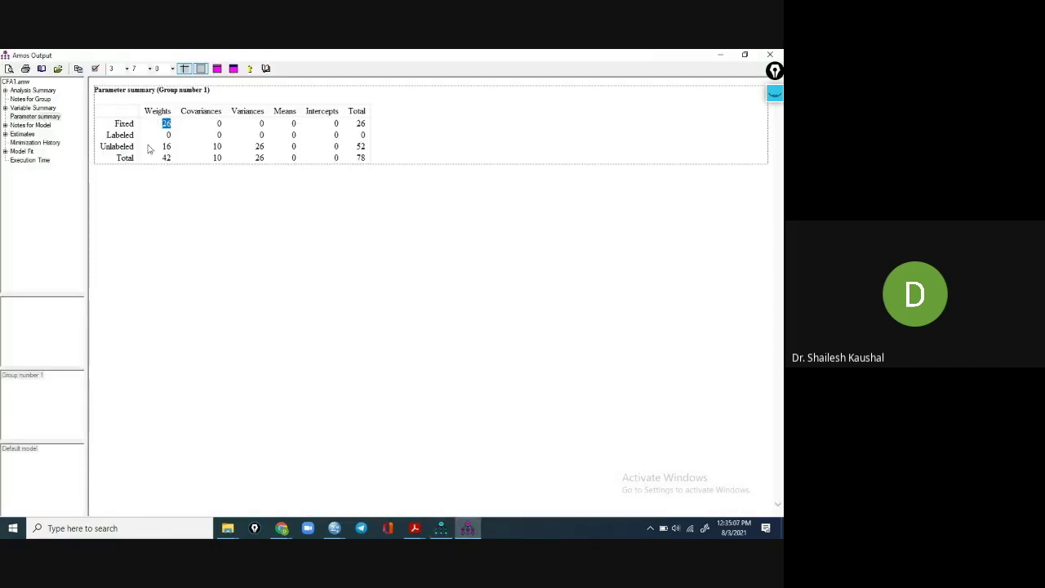
double_click(166, 146)
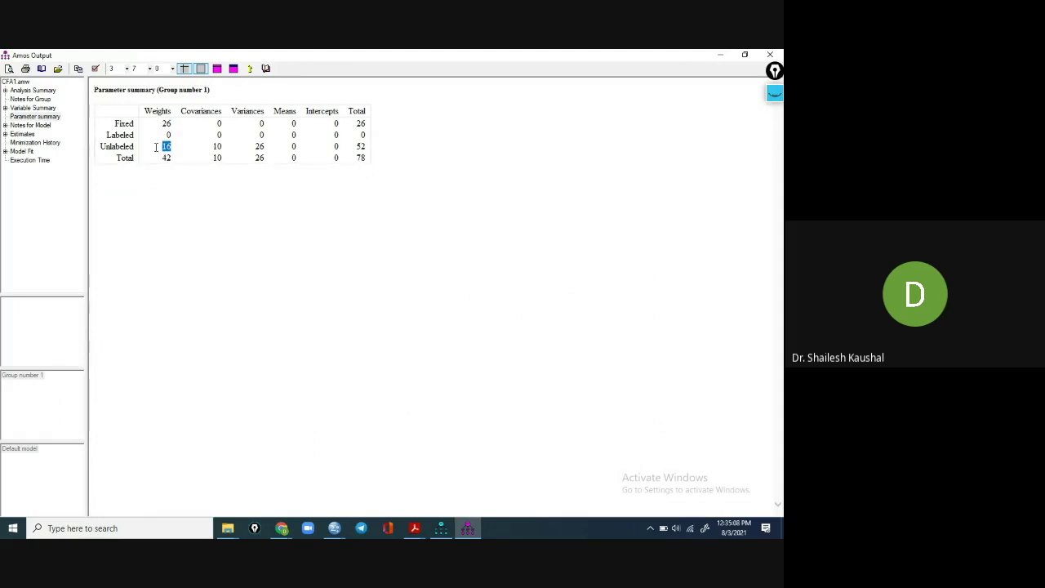
click(465, 527)
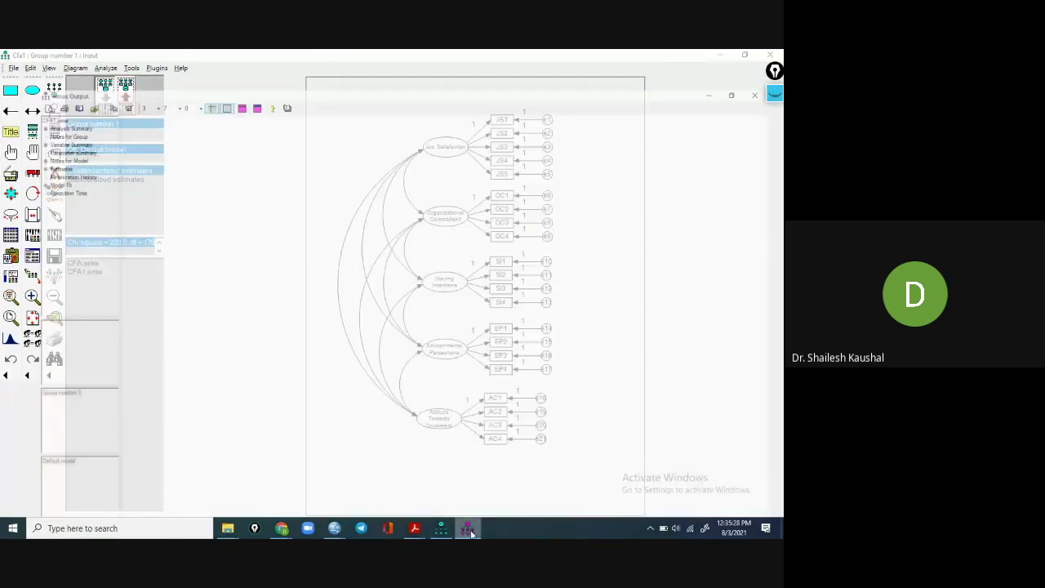
click(469, 529)
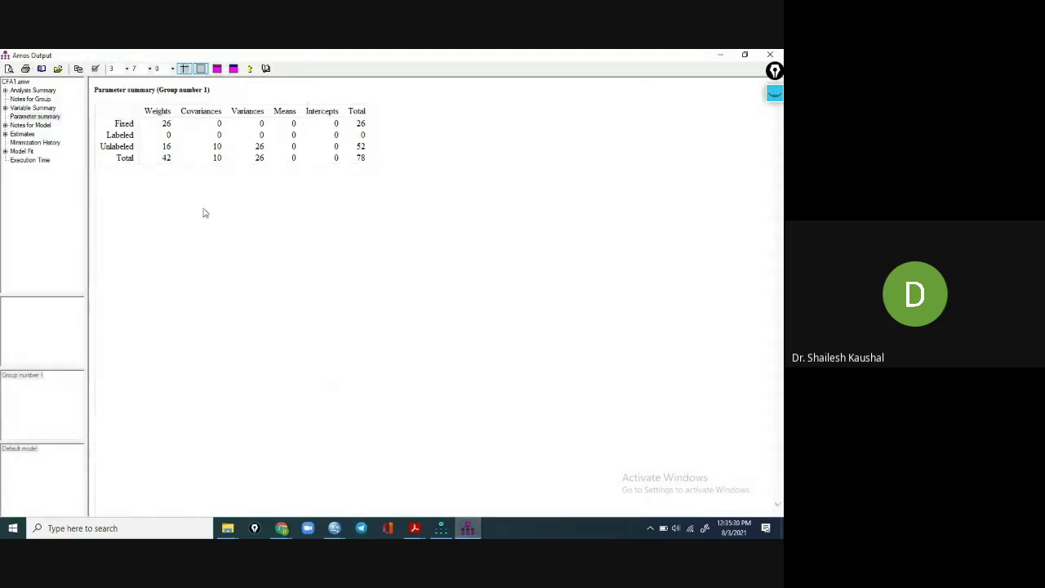
double_click(166, 146)
click(168, 169)
double_click(166, 156)
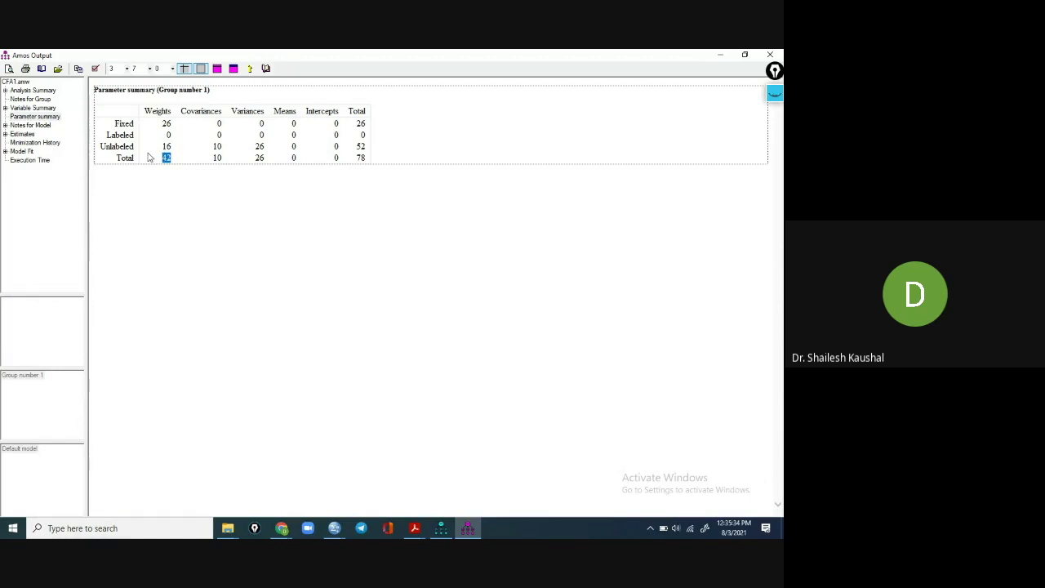
double_click(217, 146)
click(442, 529)
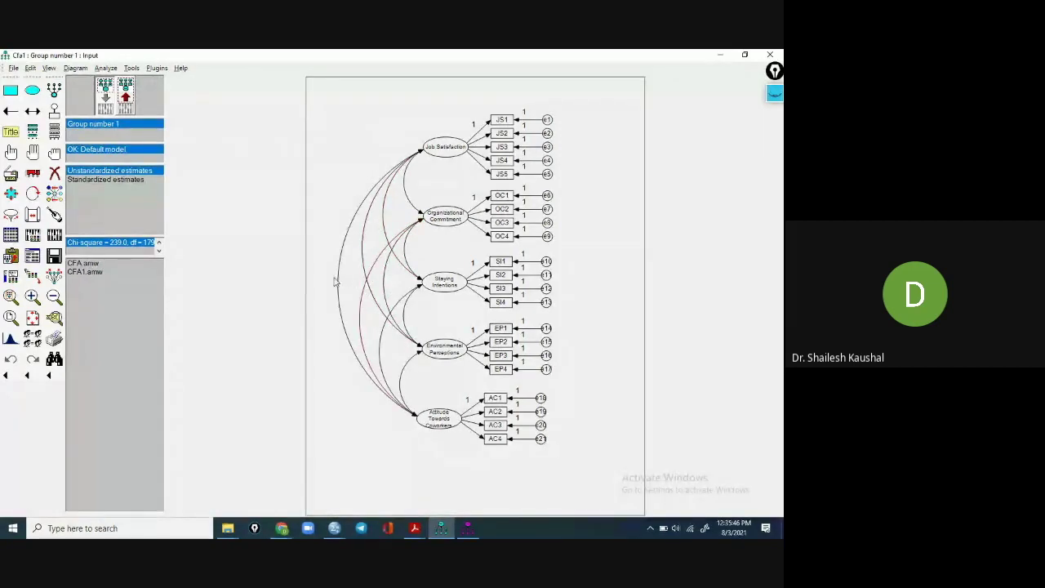
Step: Check the unlabeled variances in the parameter summary against the constructs and error terms in the input path diagram
click(468, 529)
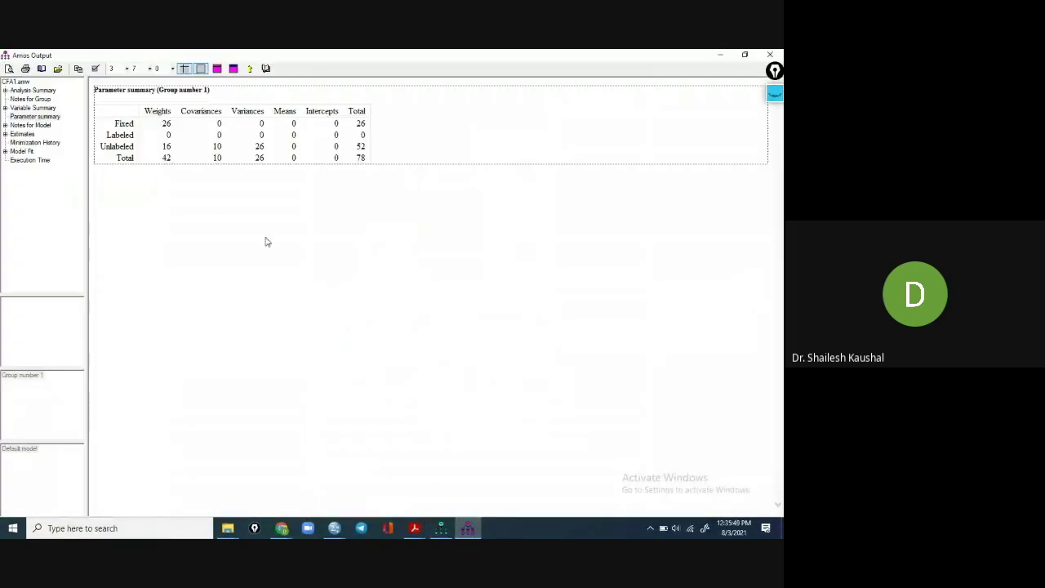
double_click(259, 146)
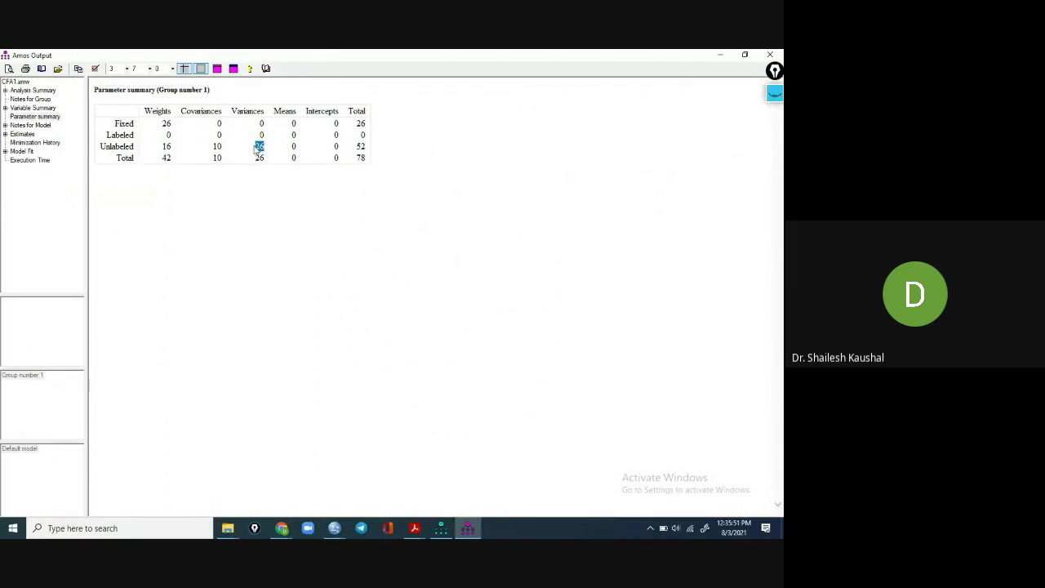
click(470, 529)
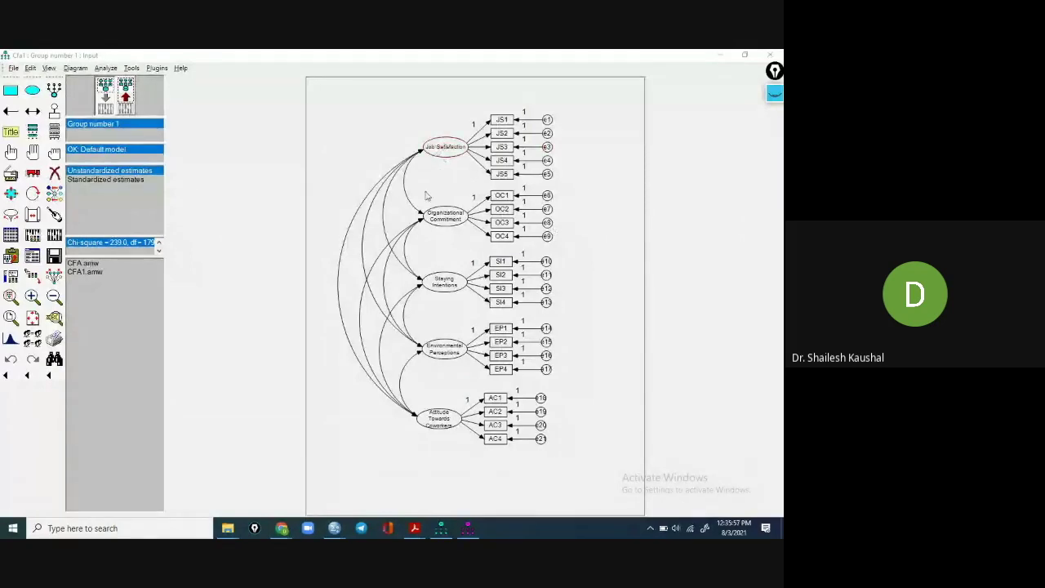
click(467, 529)
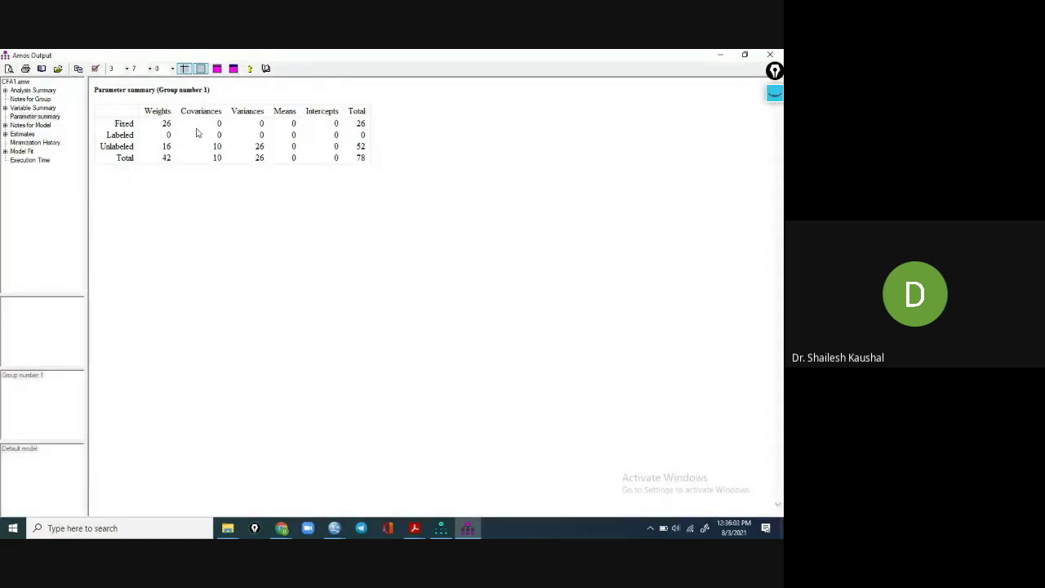
Step: Open the notes for the model and examine the sample moments, estimated parameters, degrees of freedom and chi-square
click(30, 125)
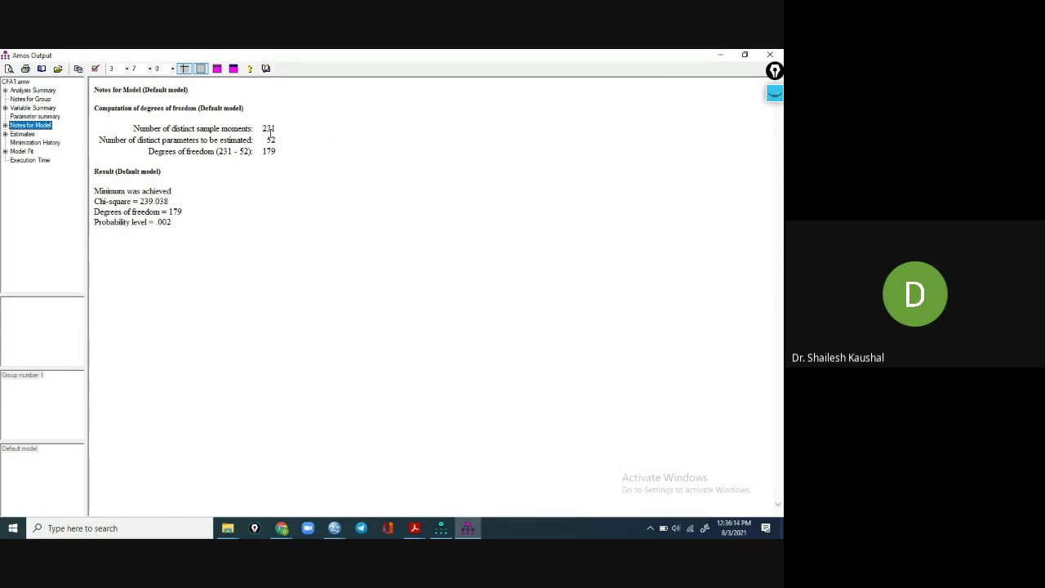
drag(279, 142, 283, 138)
click(264, 163)
click(270, 153)
click(213, 236)
drag(173, 204, 141, 205)
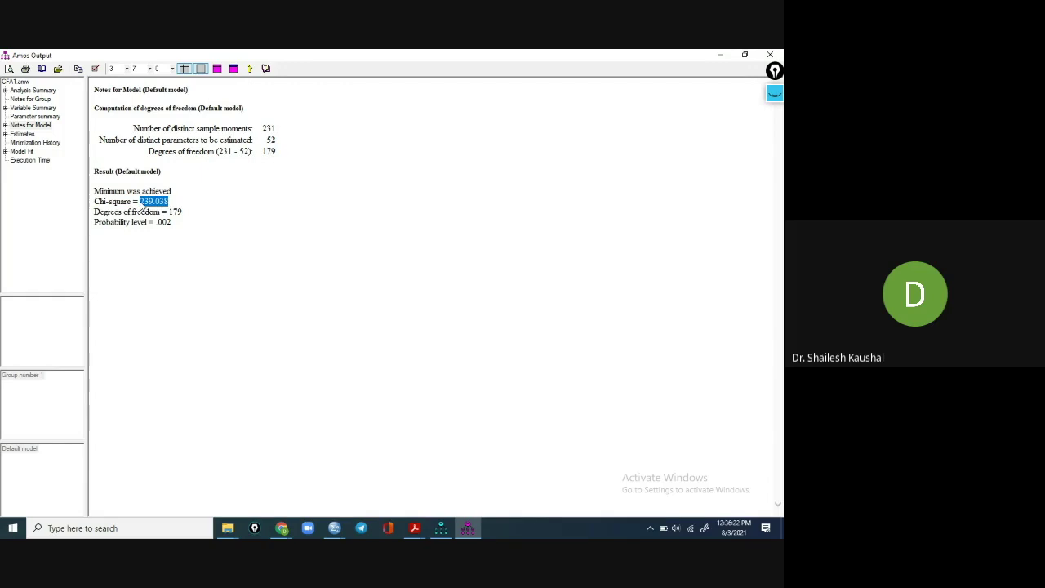
click(232, 274)
Step: Open the estimates and examine the regression weights of the indicators together with their P values
click(27, 135)
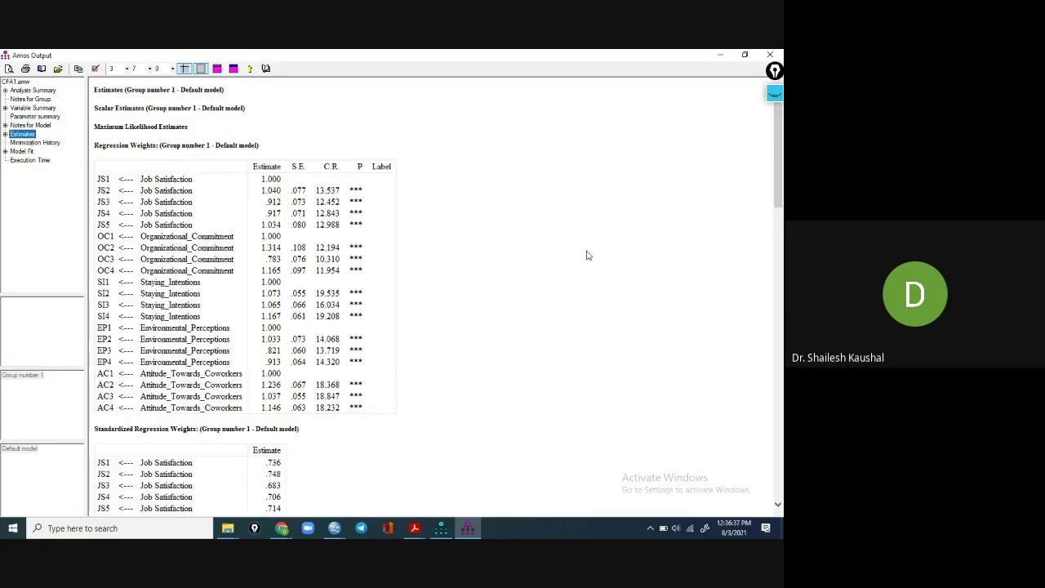
scroll(585, 253, down, 4)
scroll(411, 224, up, 4)
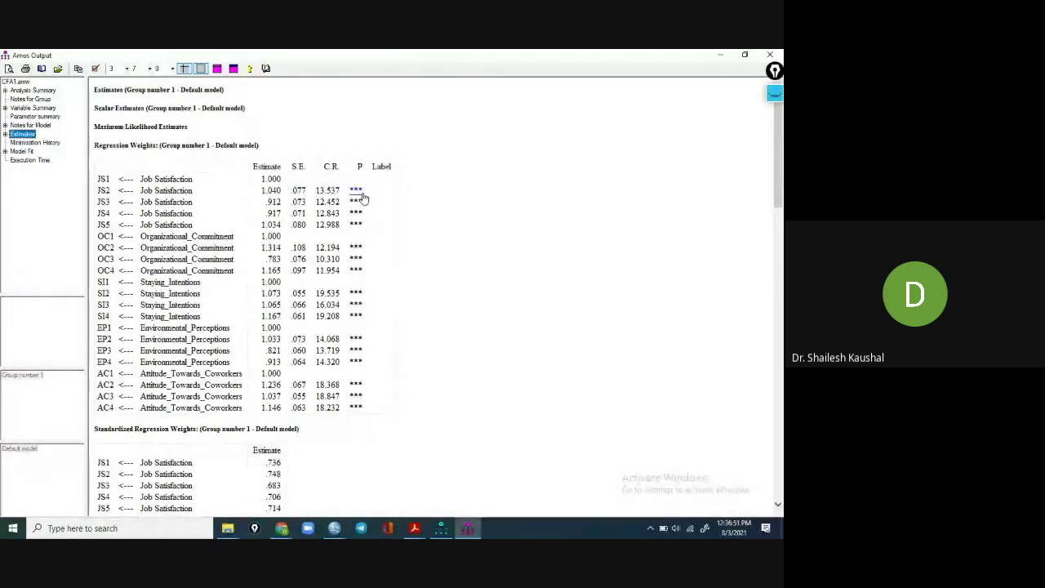
scroll(362, 198, down, 5)
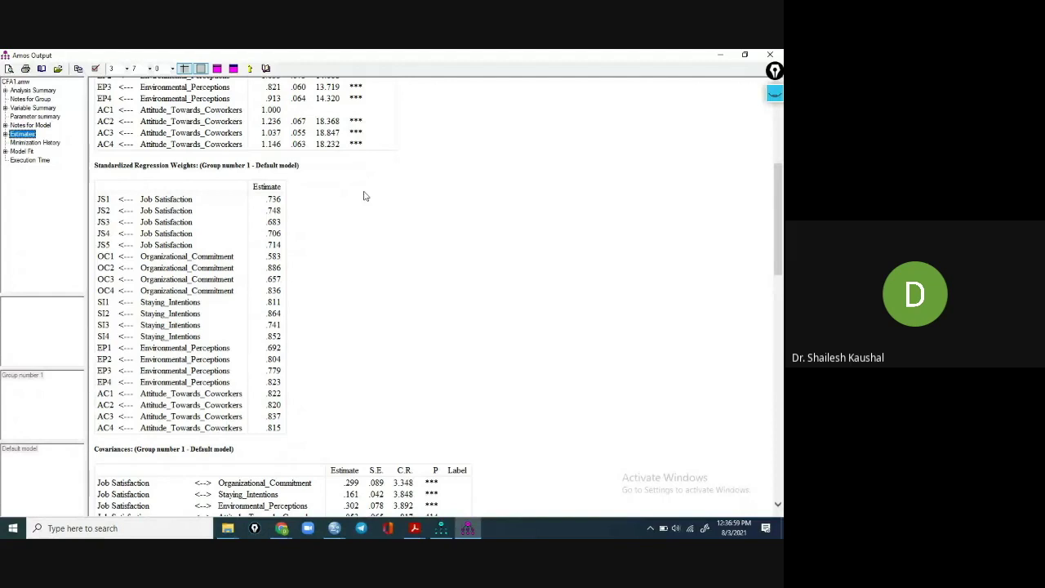
Step: Examine the standardized regression weights of all indicators, from JS1 to AC4, and consult the table's help note
scroll(365, 196, down, 2)
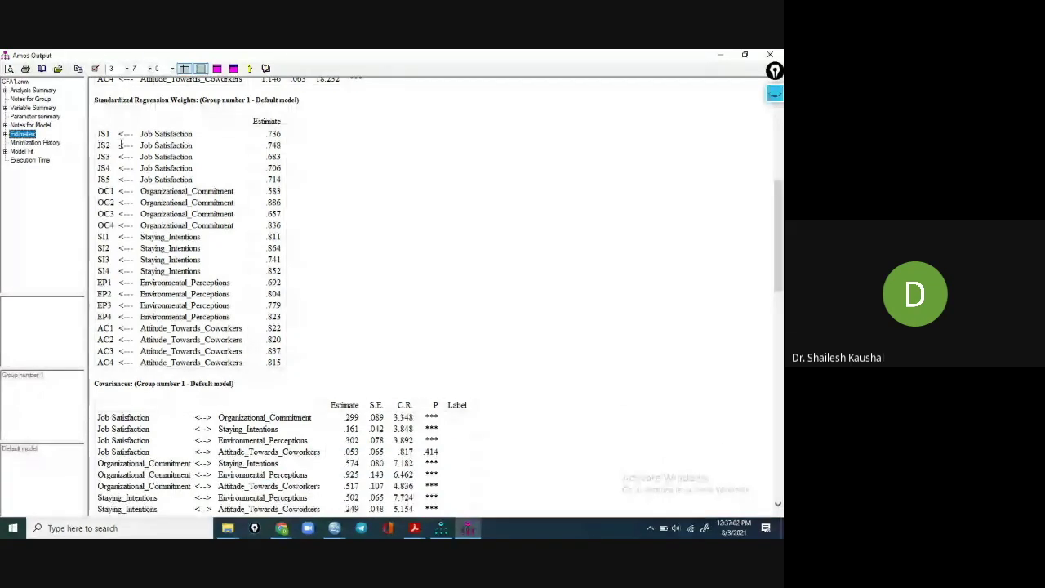
click(122, 101)
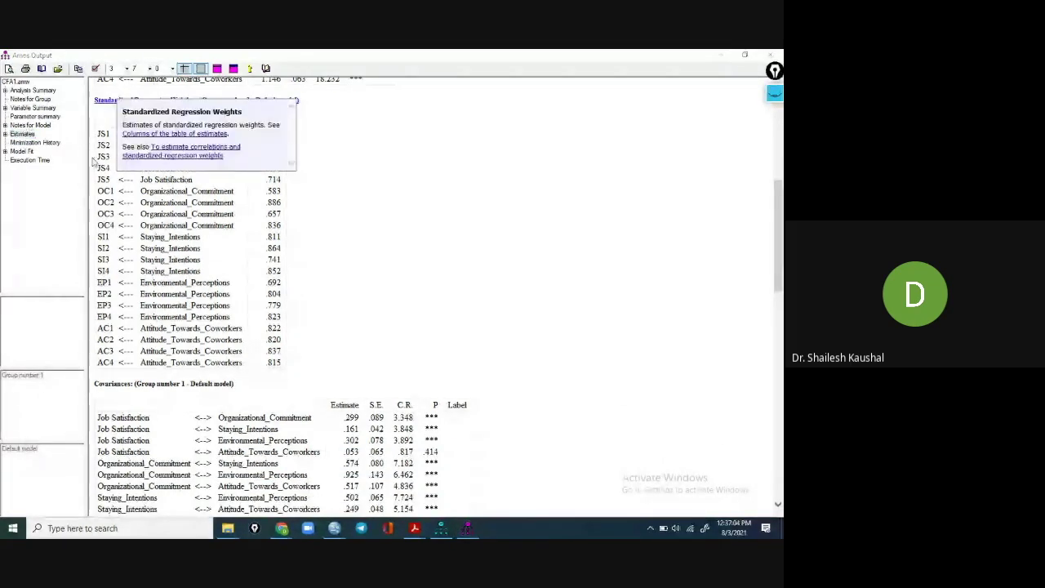
click(390, 179)
drag(96, 130, 284, 372)
click(513, 245)
Step: Open the Validity document from the 05.08.2021 folder in Word and return to the Amos output
click(228, 529)
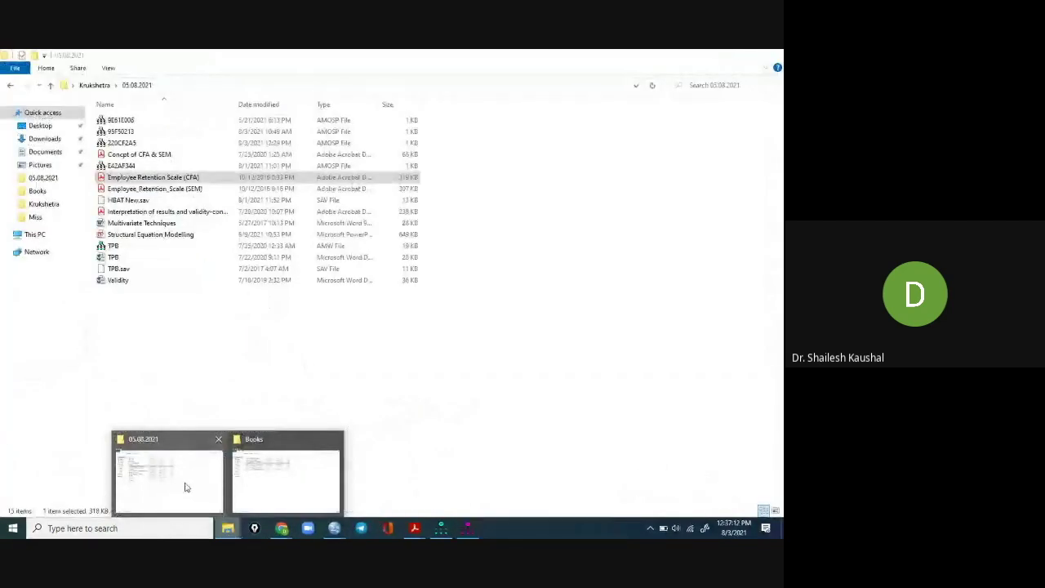
click(185, 480)
double_click(122, 281)
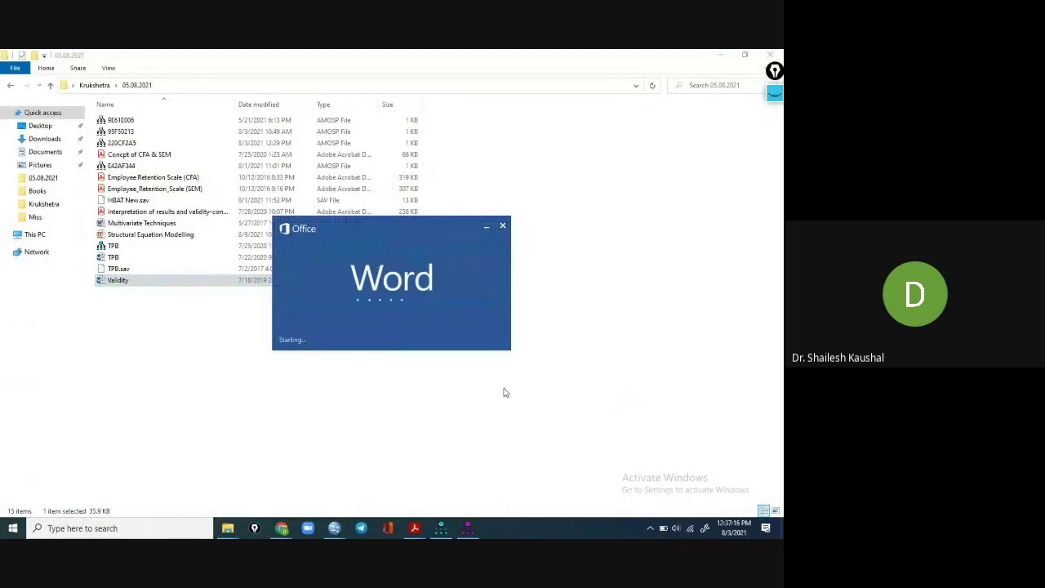
click(466, 529)
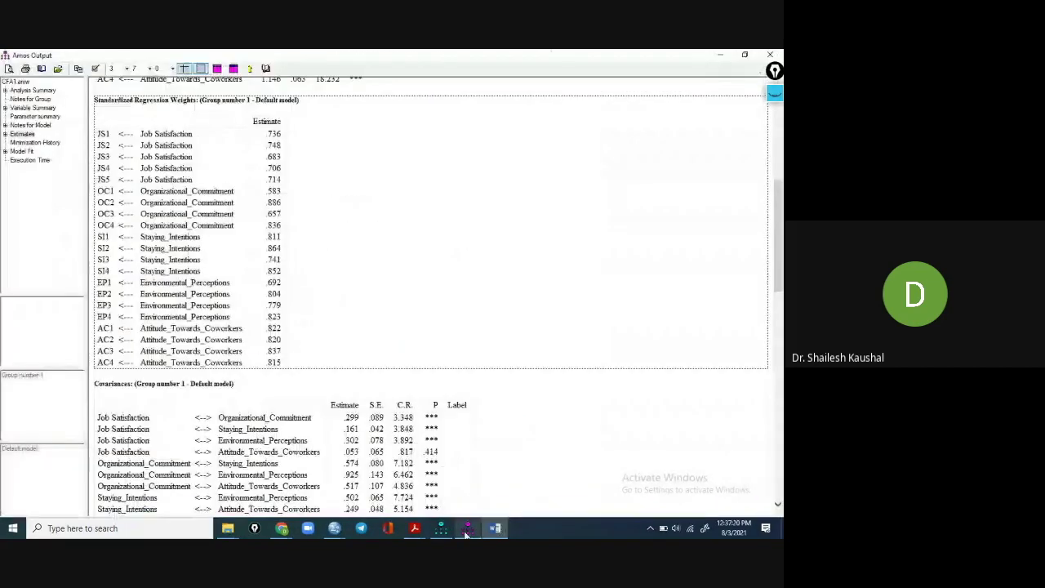
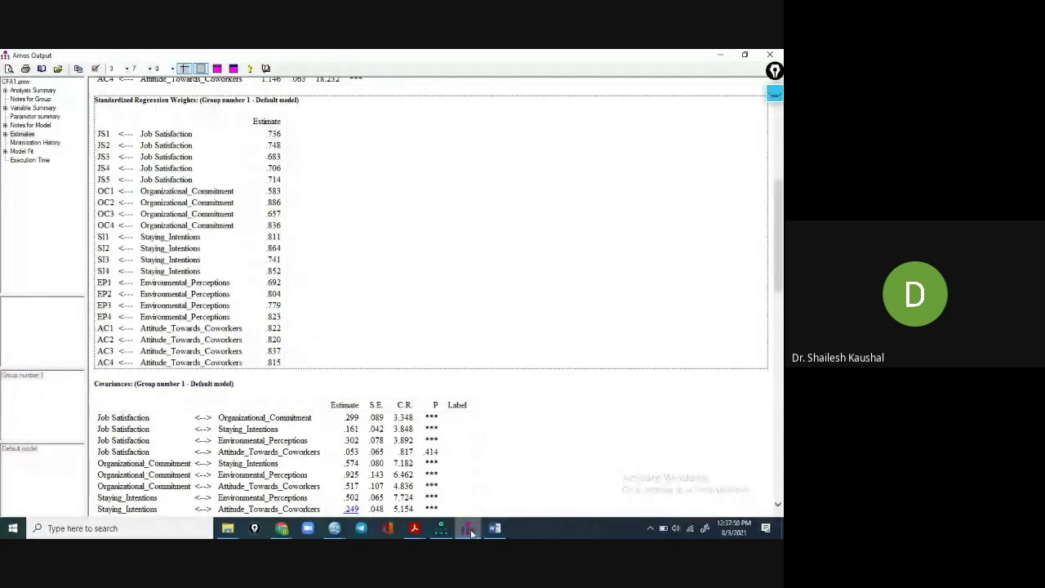
Step: Switch to the Validity document in Word and review the factor loadings and the average variance extracted table
click(494, 528)
scroll(372, 370, down, 15)
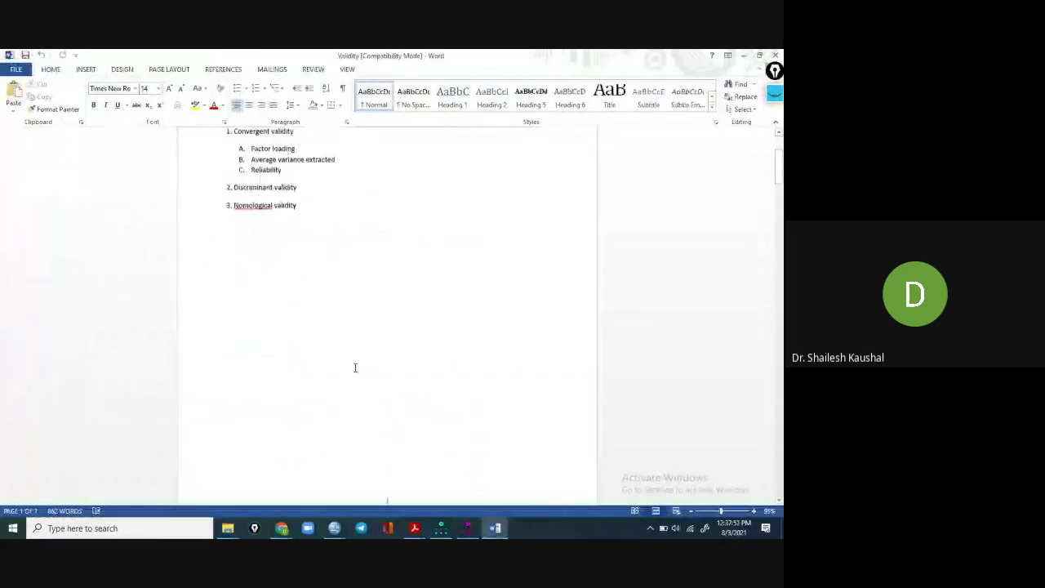
scroll(353, 369, up, 1)
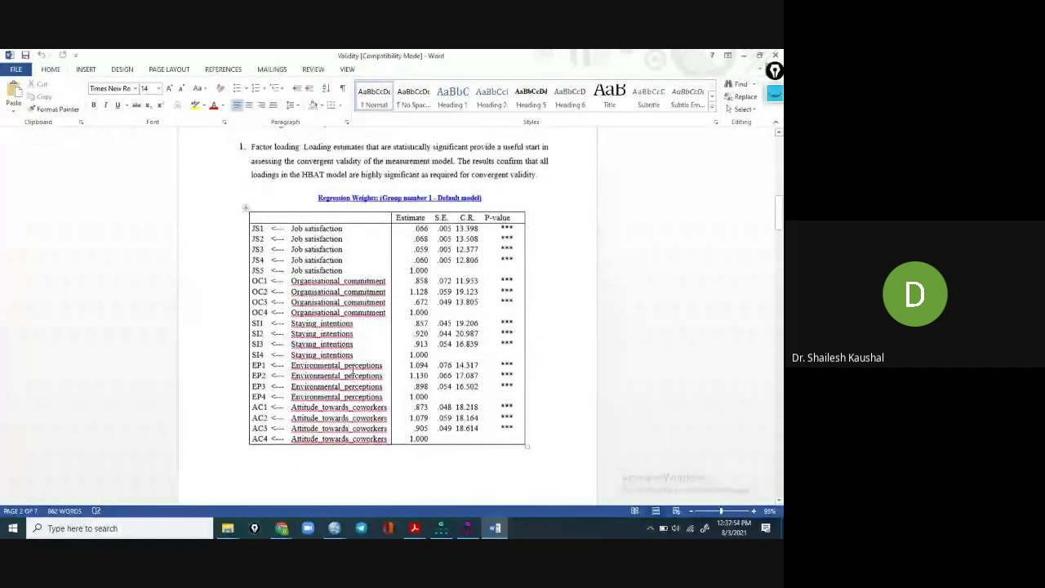
scroll(534, 296, down, 10)
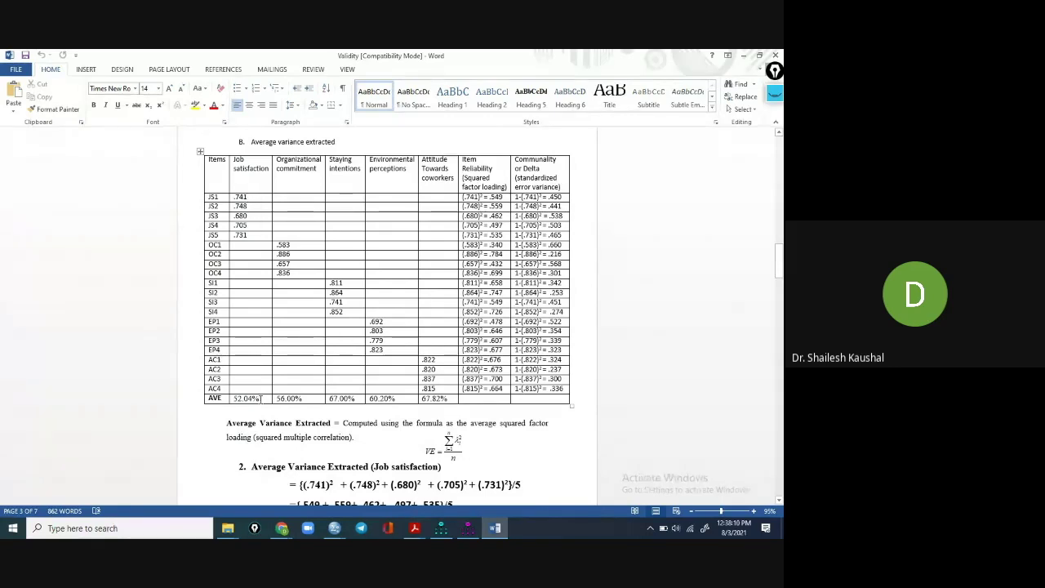
Step: Examine the AVE value of each of the five constructs in the average variance extracted table
drag(260, 398, 233, 399)
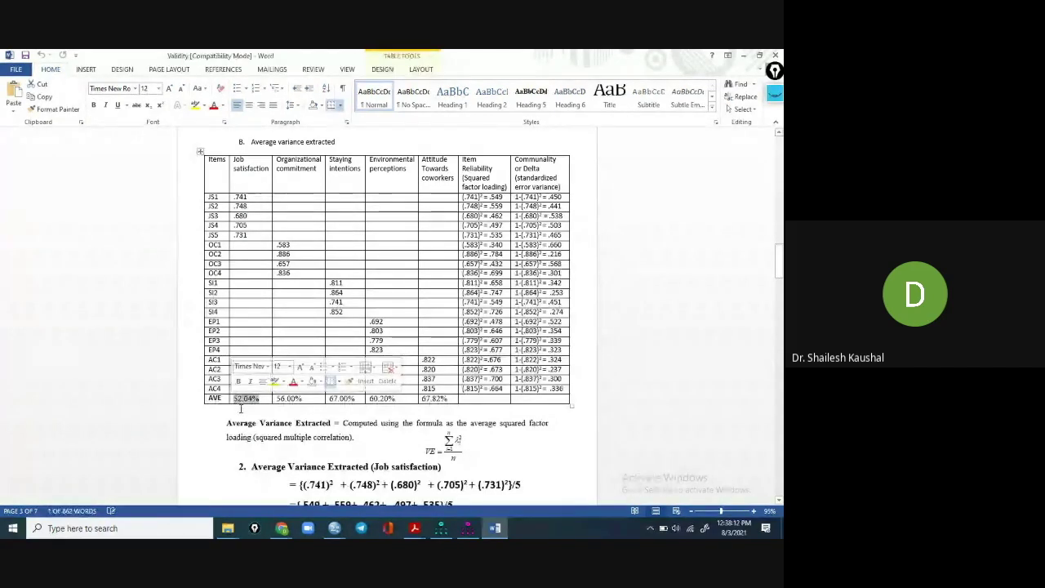
click(241, 408)
drag(308, 398, 278, 399)
drag(356, 398, 334, 398)
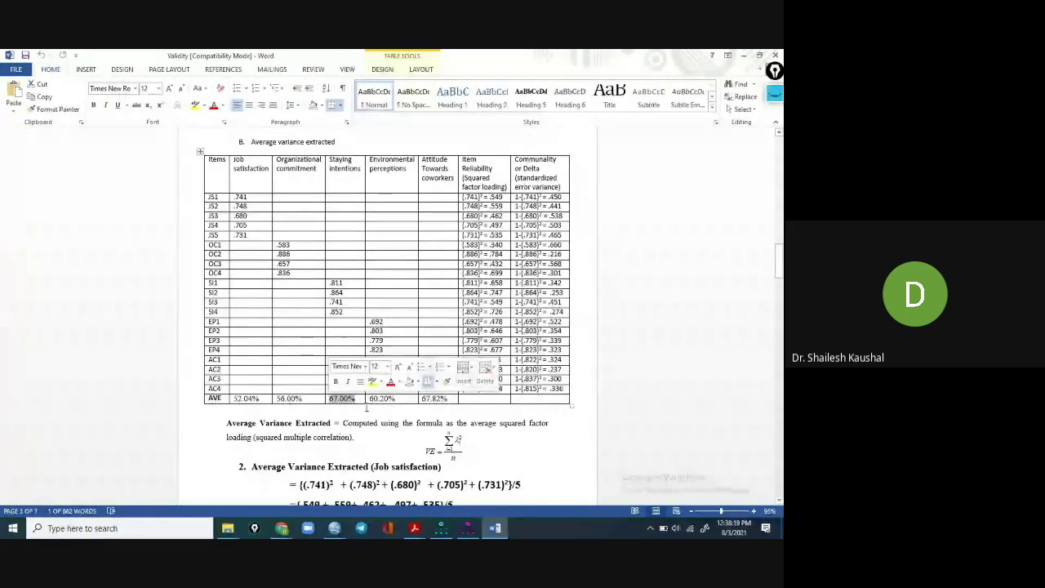
click(402, 398)
drag(401, 398, 369, 399)
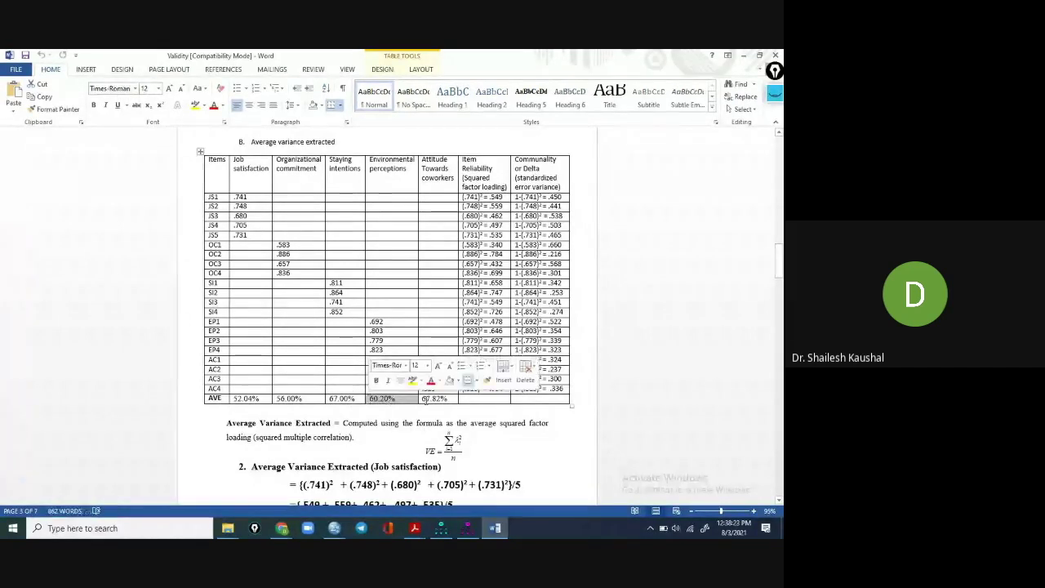
drag(448, 399, 420, 398)
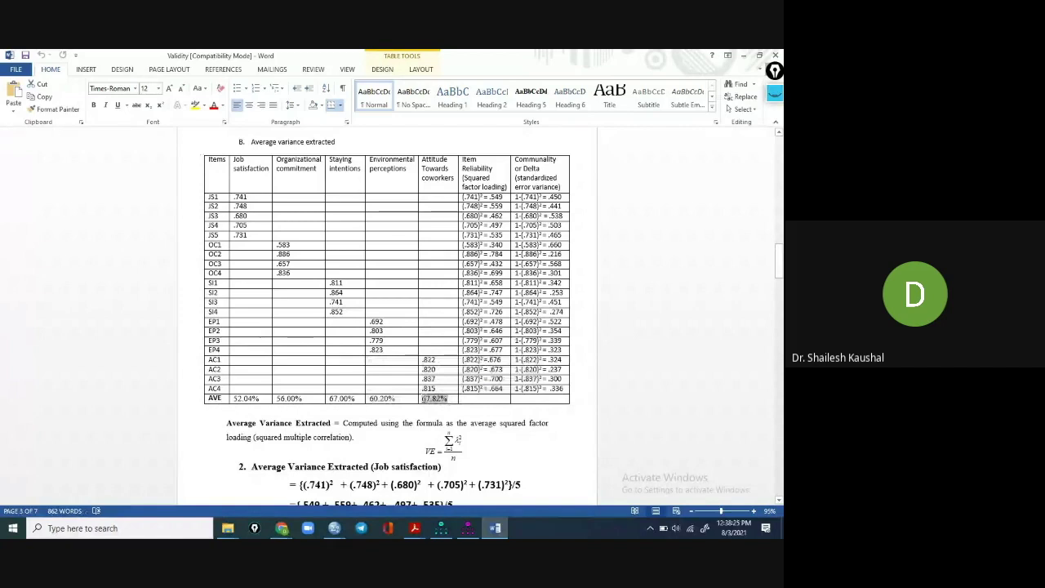
Step: Read the average variance extracted calculation for job satisfaction and the construct reliability explanation
scroll(307, 399, down, 1)
scroll(307, 399, down, 5)
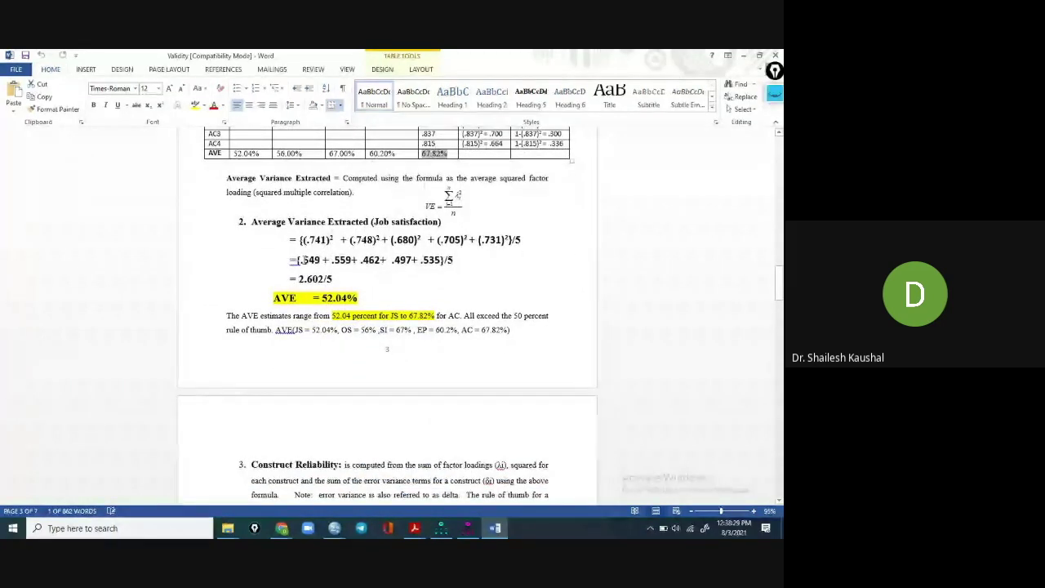
scroll(309, 305, down, 1)
scroll(319, 283, down, 2)
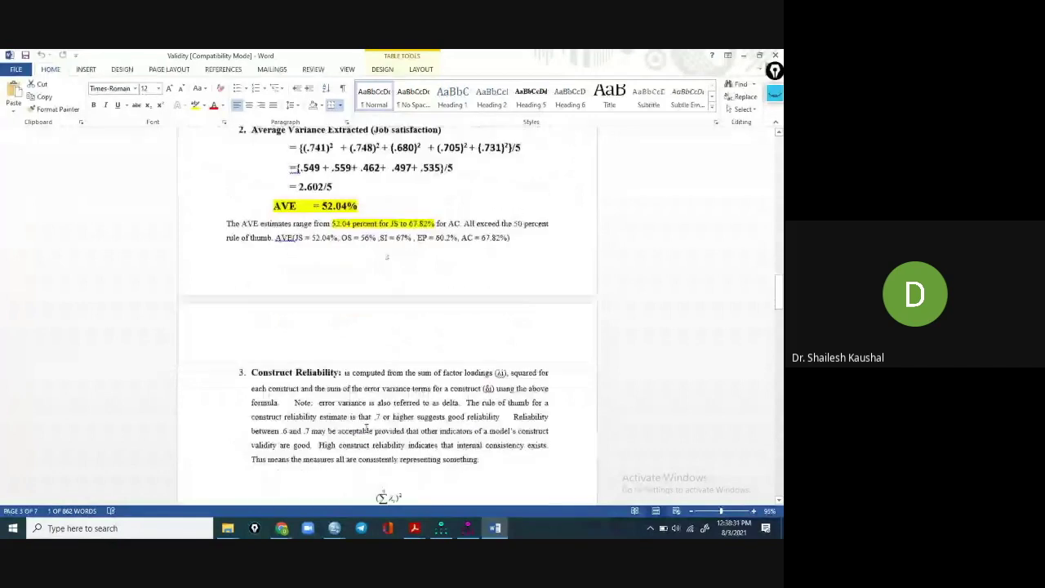
Step: Switch to the Amos output and examine the inter-construct correlations, starting with Job Satisfaction and Organizational Commitment
click(470, 530)
scroll(224, 307, down, 5)
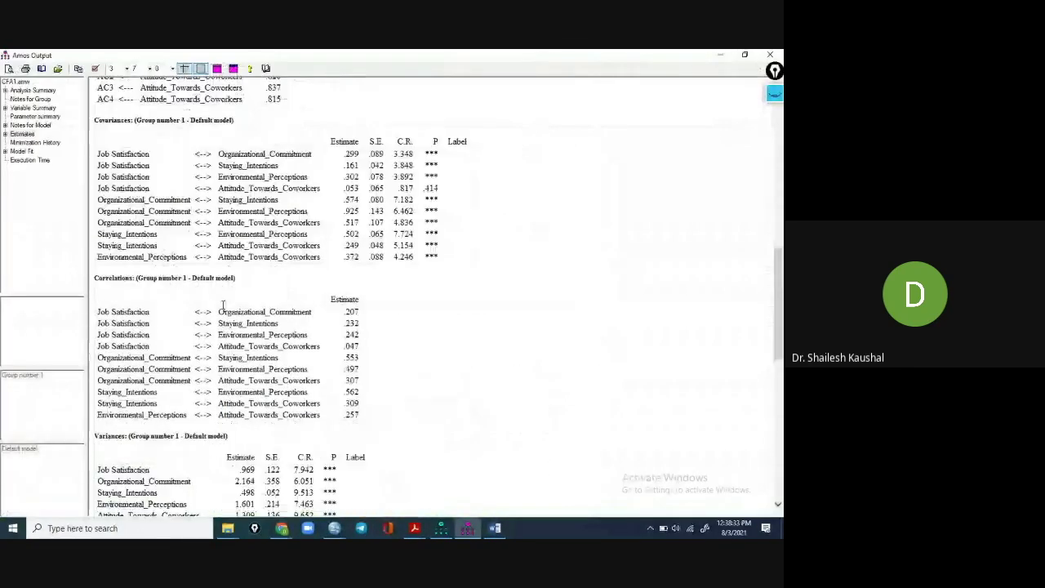
scroll(112, 288, down, 3)
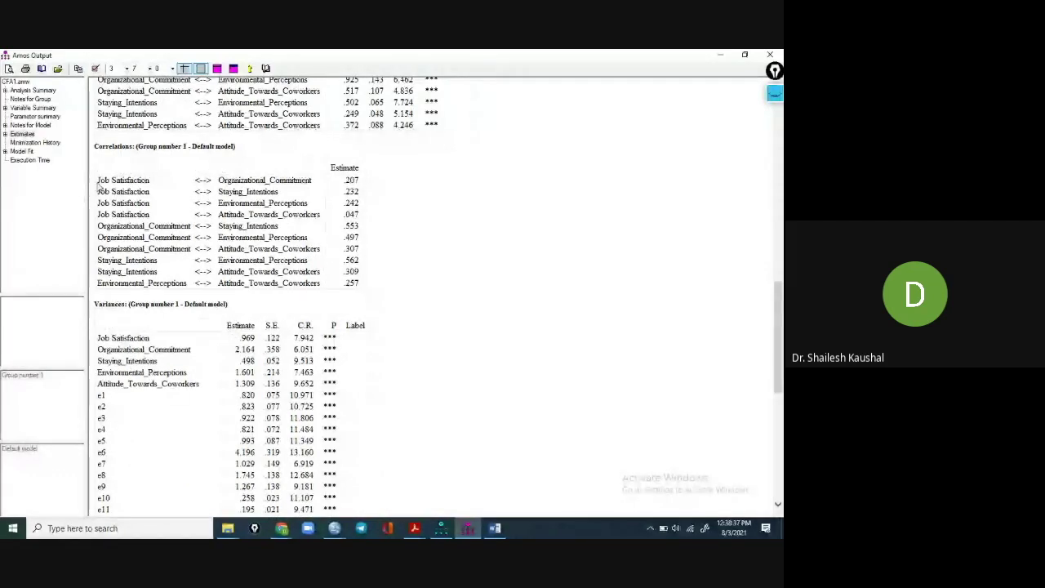
drag(96, 180, 353, 189)
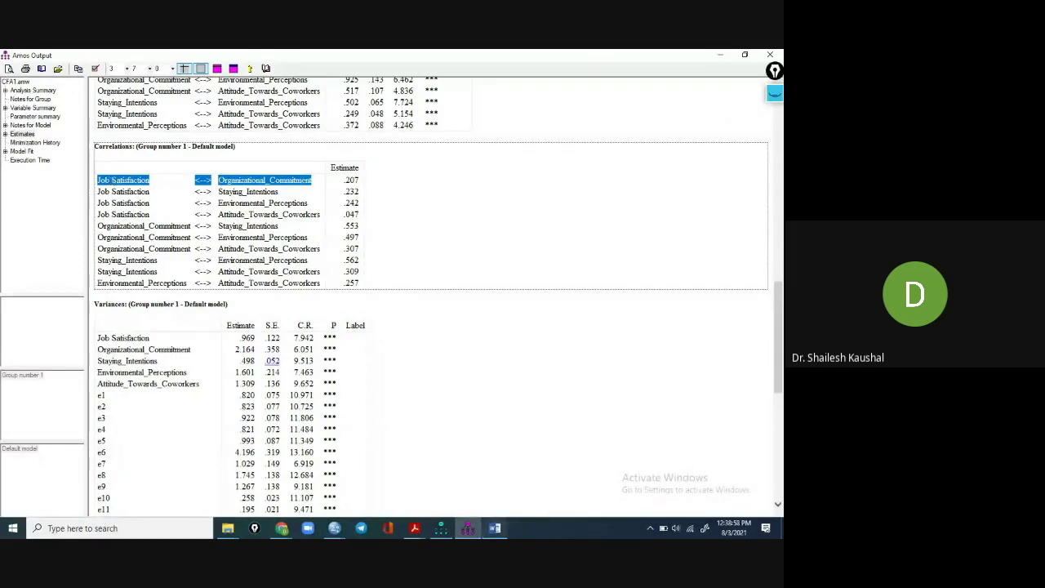
Step: Return to the Validity document and examine the table of AVE and squared inter-construct correlations on its last page
click(496, 529)
scroll(334, 343, down, 10)
scroll(333, 343, down, 15)
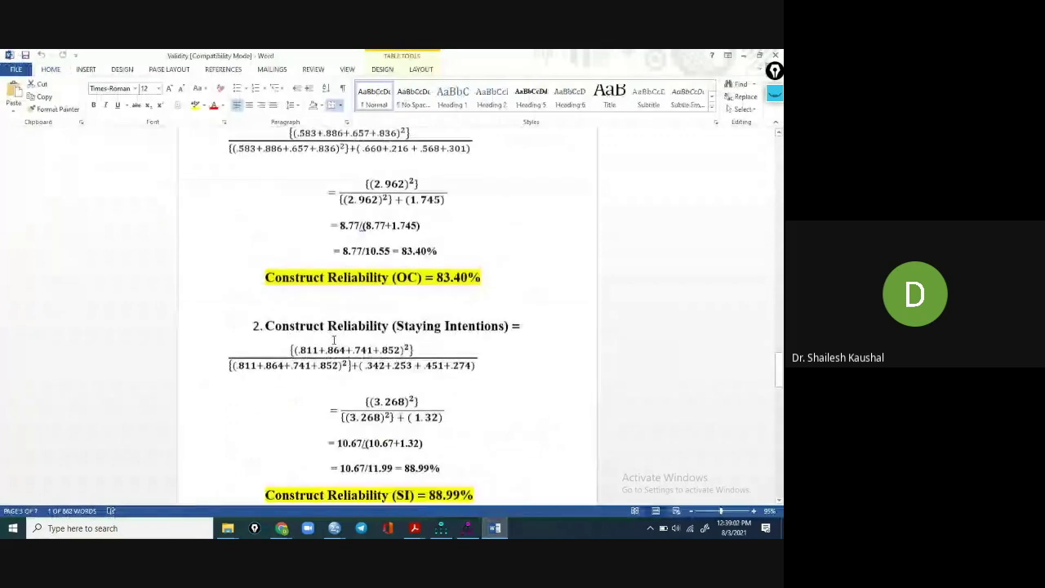
scroll(329, 341, down, 15)
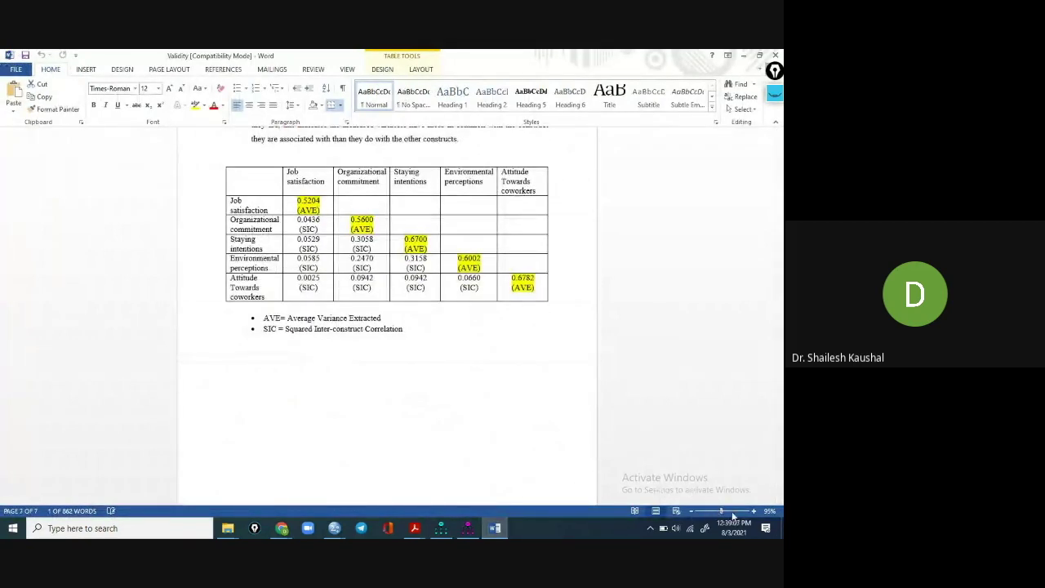
click(733, 510)
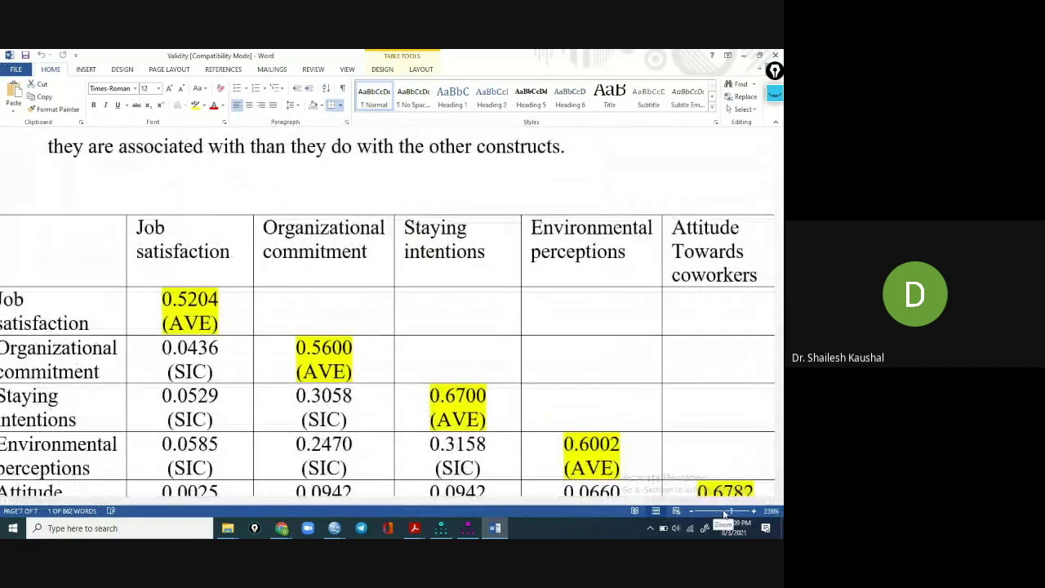
click(726, 510)
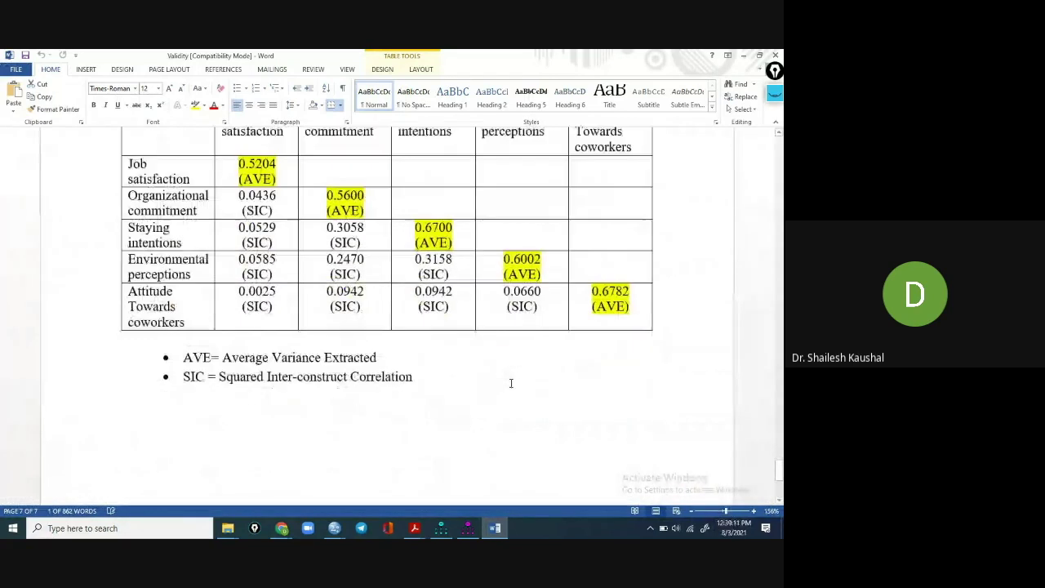
scroll(511, 383, up, 1)
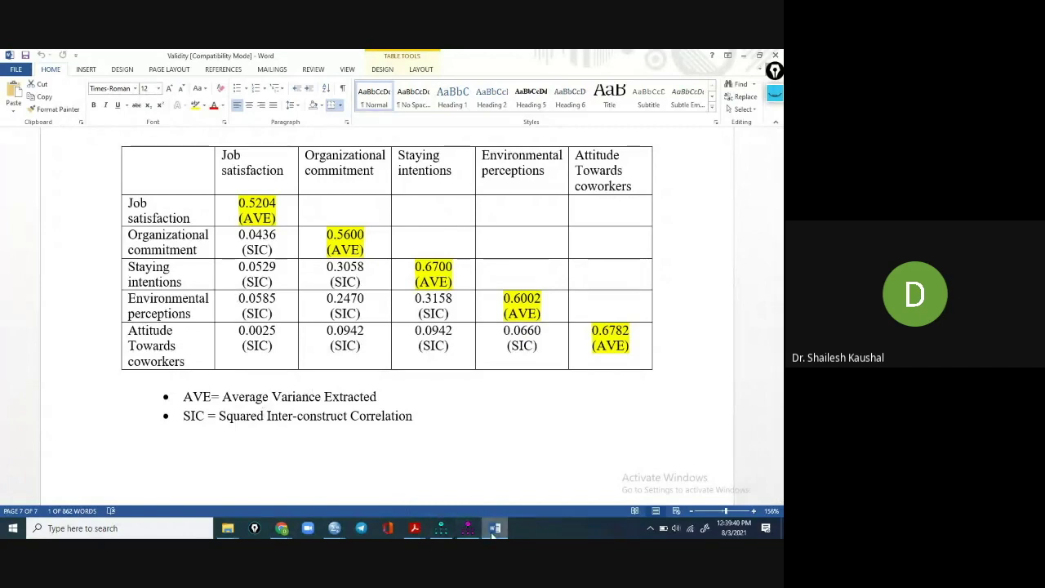
Step: Switch to the Amos output and show the Model Fit Summary from its CMIN table
scroll(276, 337, down, 3)
scroll(280, 332, up, 3)
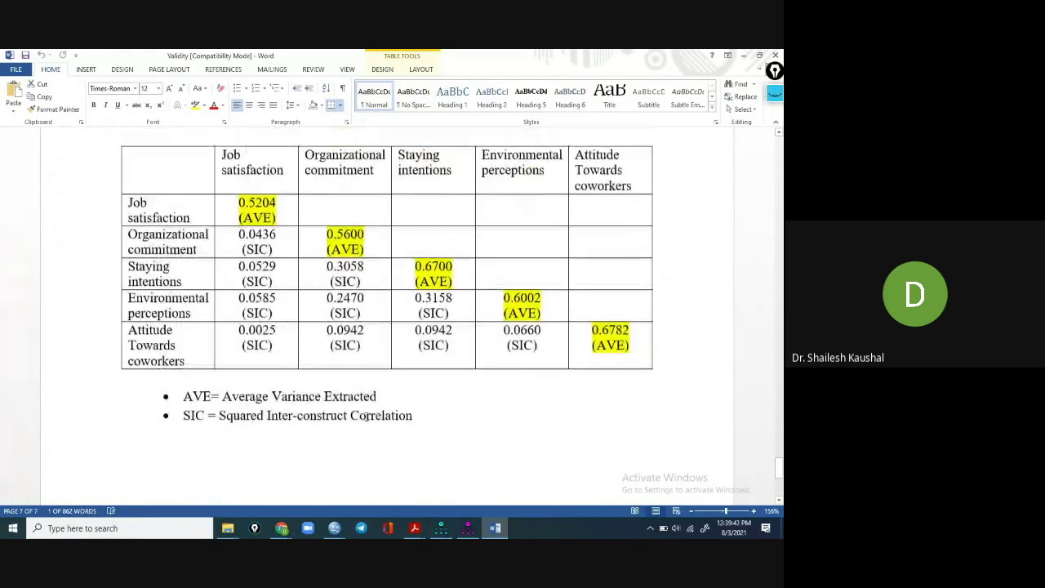
mouse_move(468, 528)
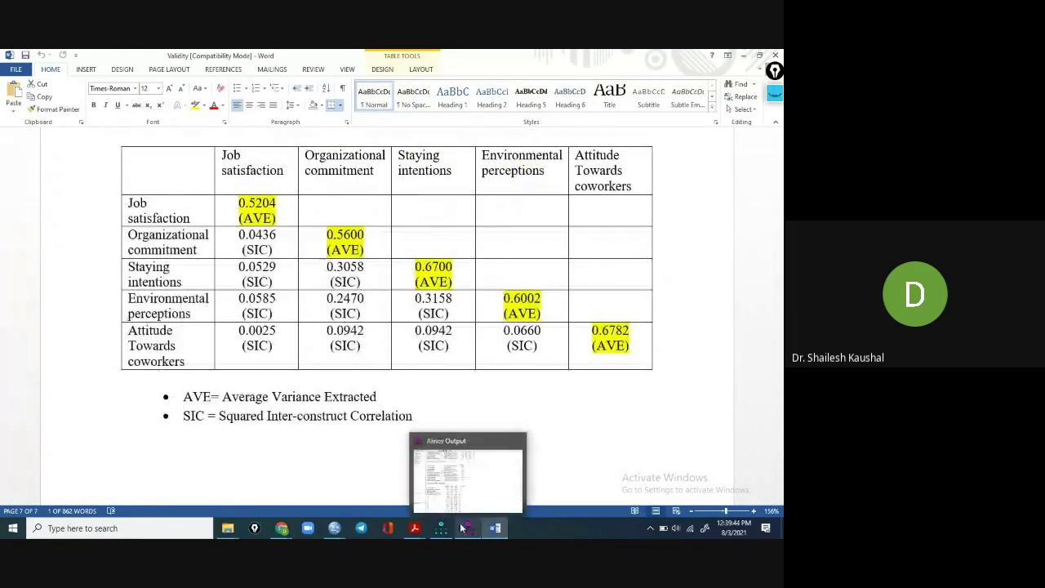
click(467, 529)
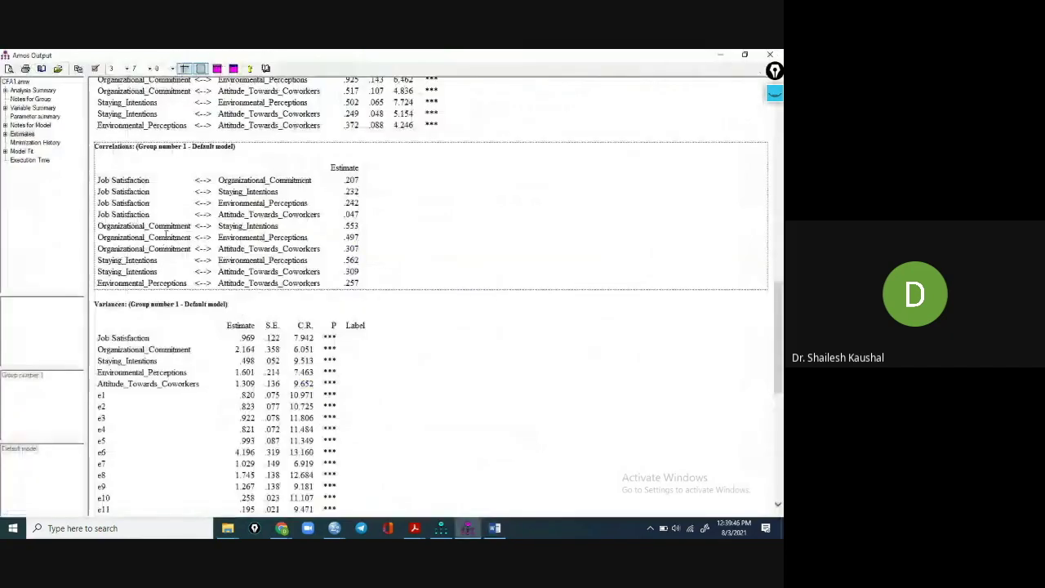
click(23, 152)
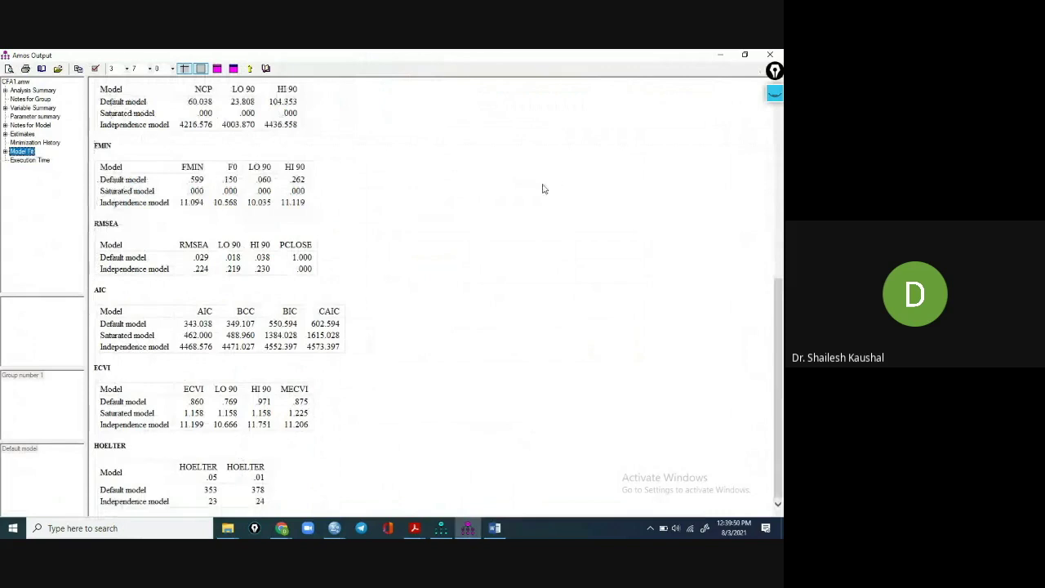
scroll(543, 188, up, 5)
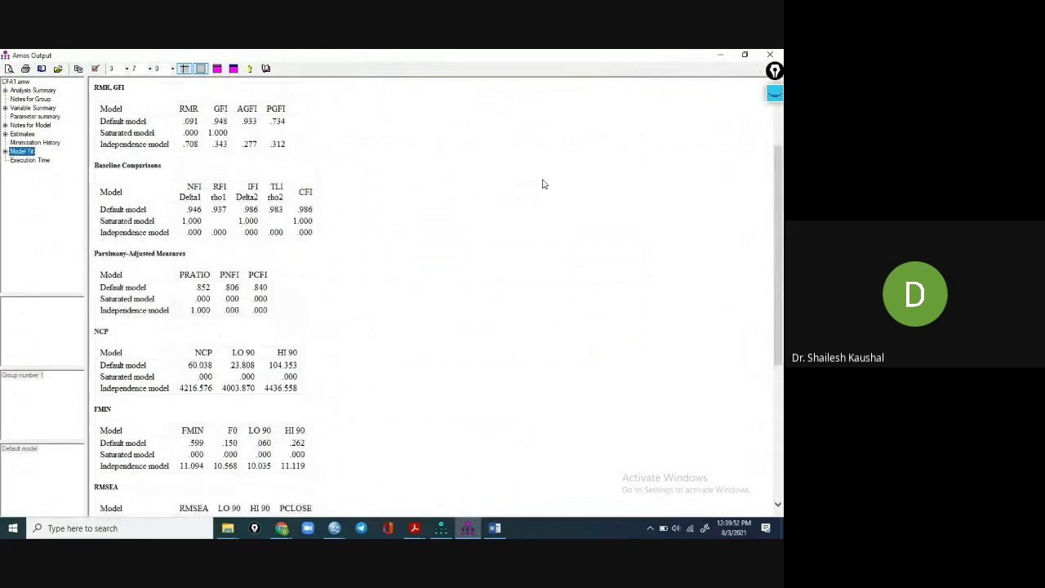
scroll(543, 184, up, 2)
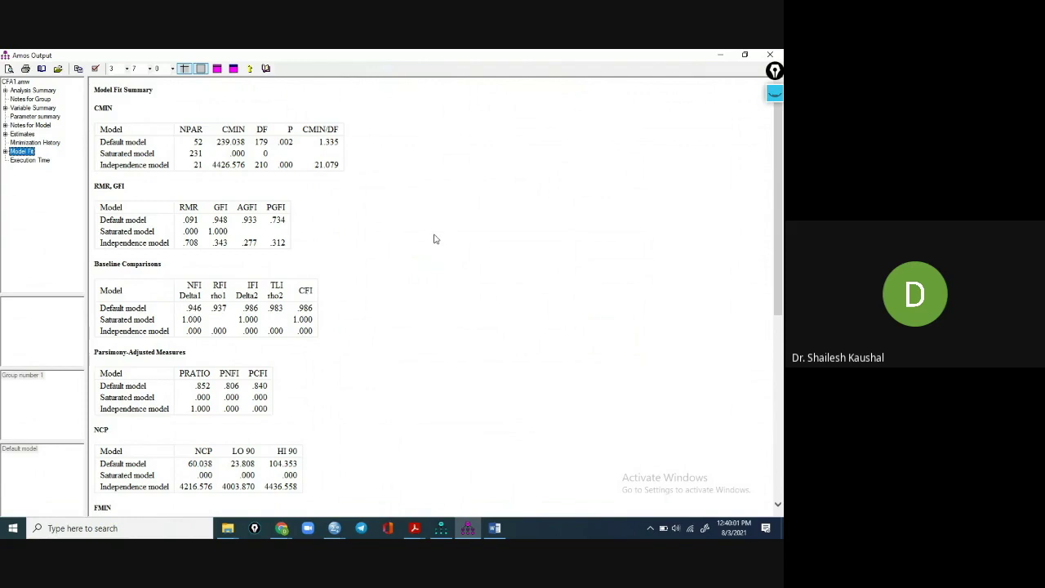
Step: Read the explanation of the default model's CMIN/DF value, including the discrepancy divided by the degrees of freedom
click(333, 143)
click(578, 166)
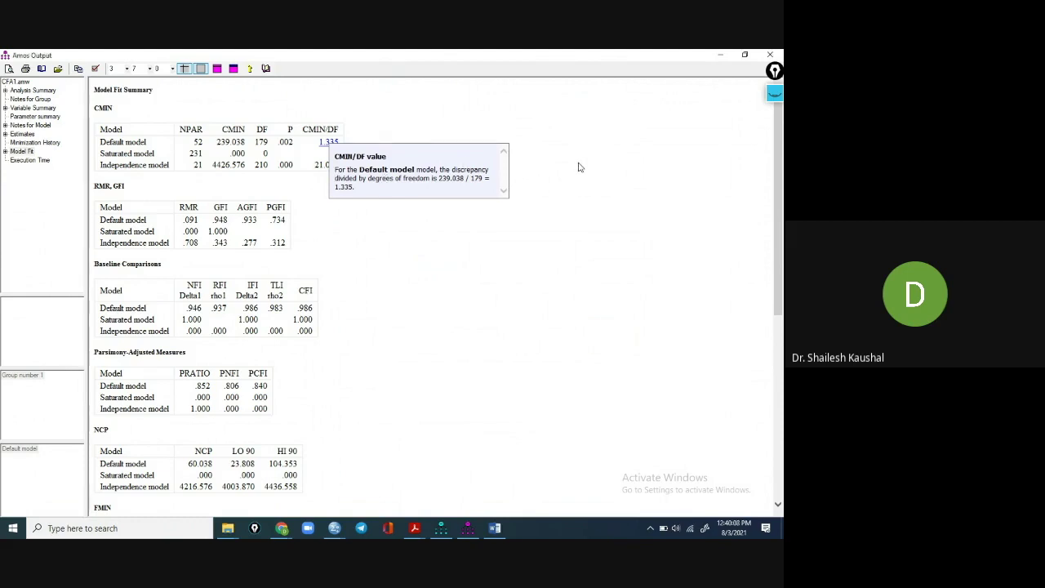
click(329, 144)
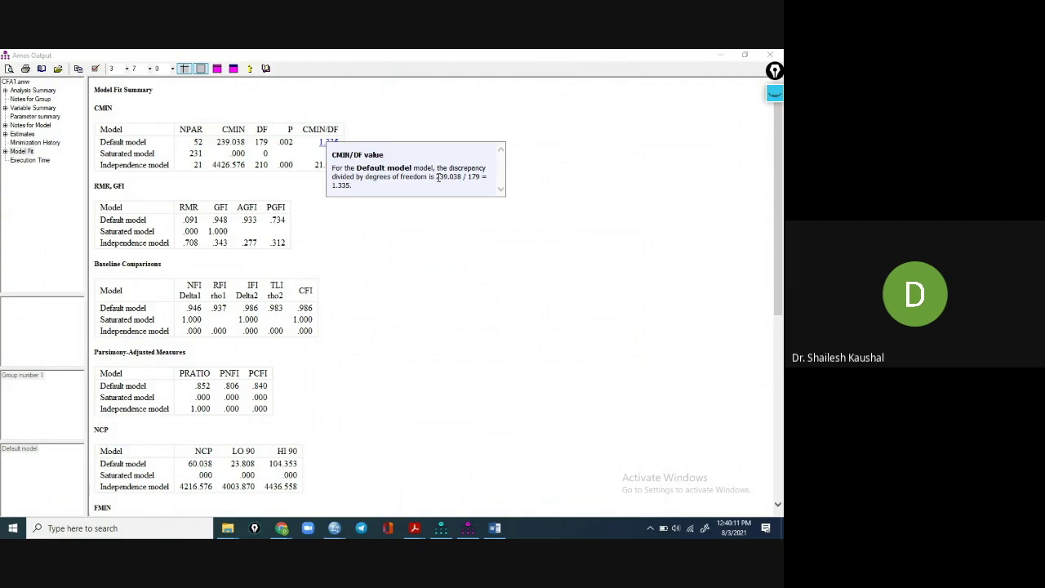
drag(446, 177, 484, 176)
click(553, 177)
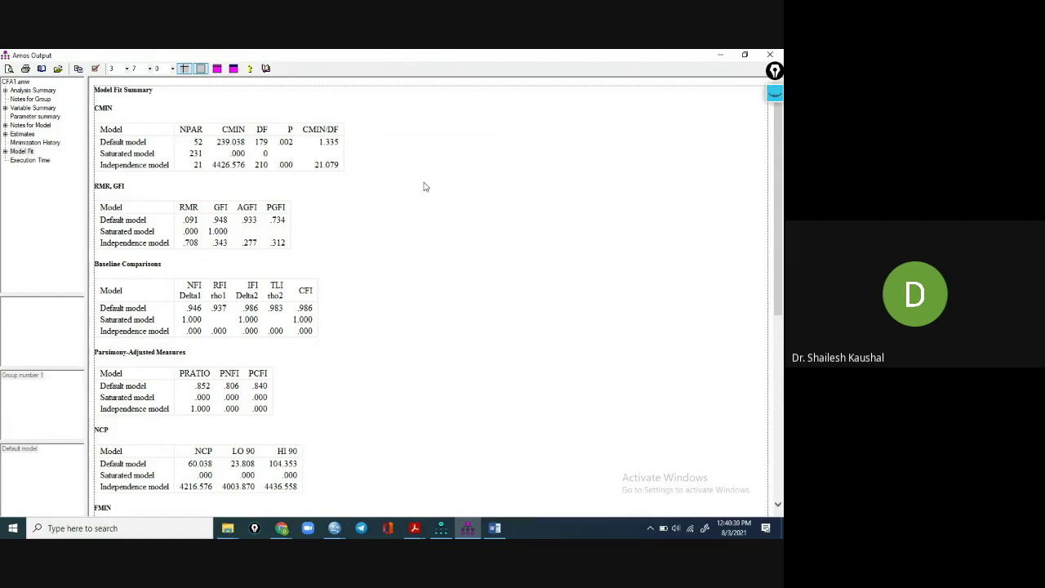
Step: Examine the remaining fit indices, from RMR, GFI and the baseline comparisons through RMSEA to HOELTER
scroll(378, 274, down, 2)
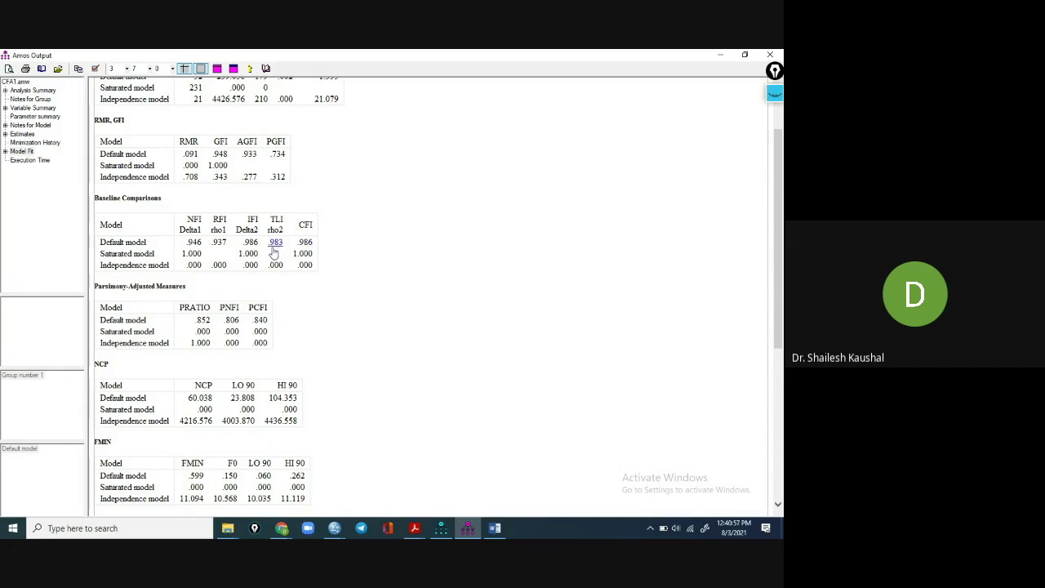
scroll(274, 253, down, 2)
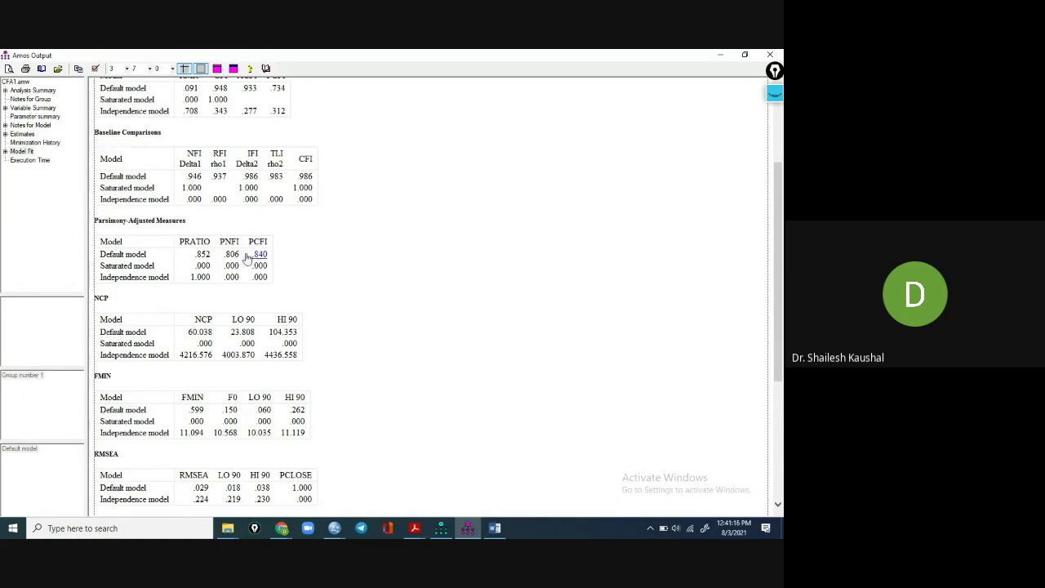
scroll(217, 260, down, 2)
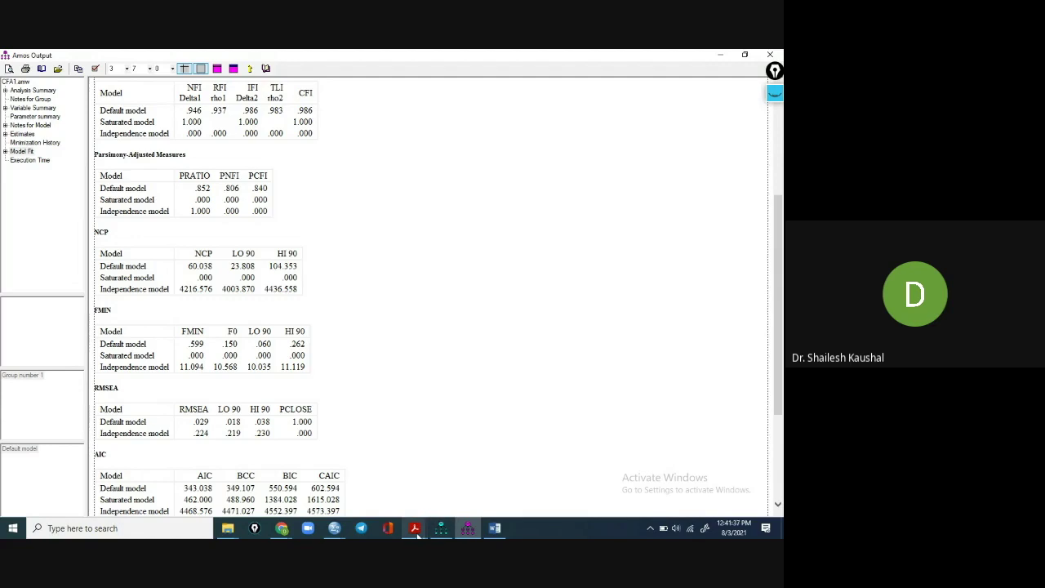
mouse_move(414, 529)
mouse_move(380, 500)
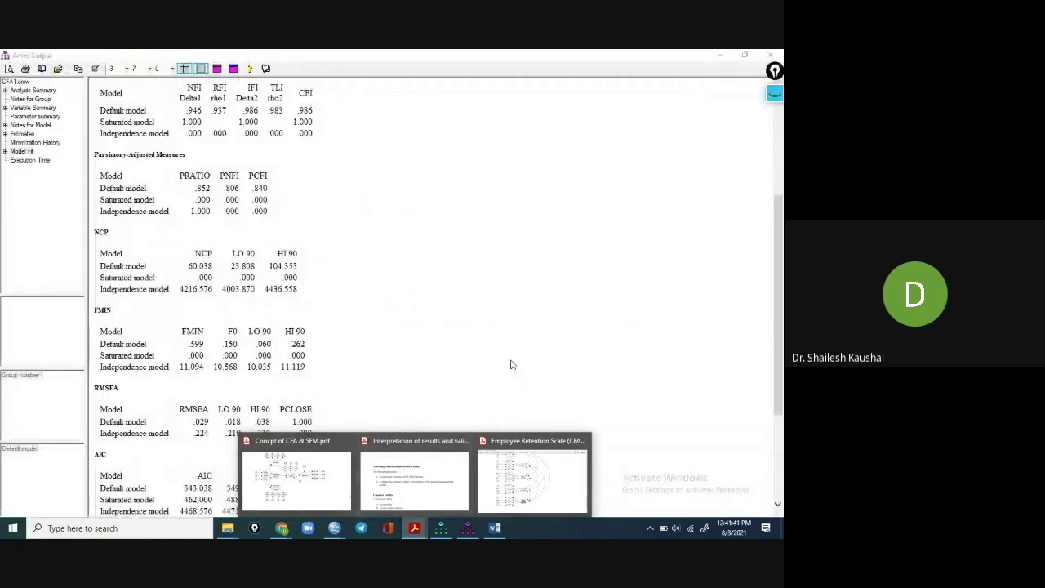
click(510, 362)
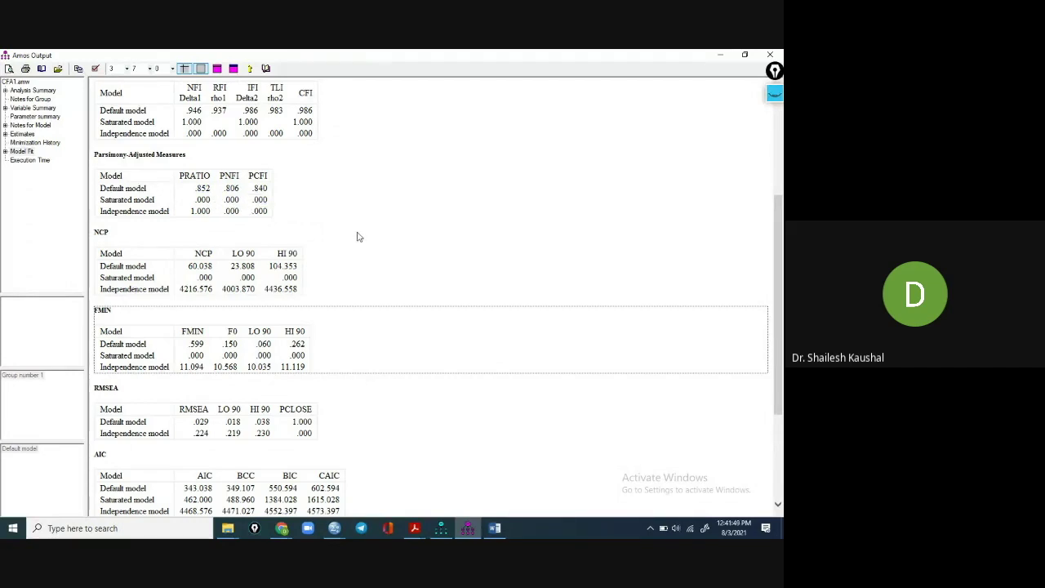
scroll(357, 237, down, 5)
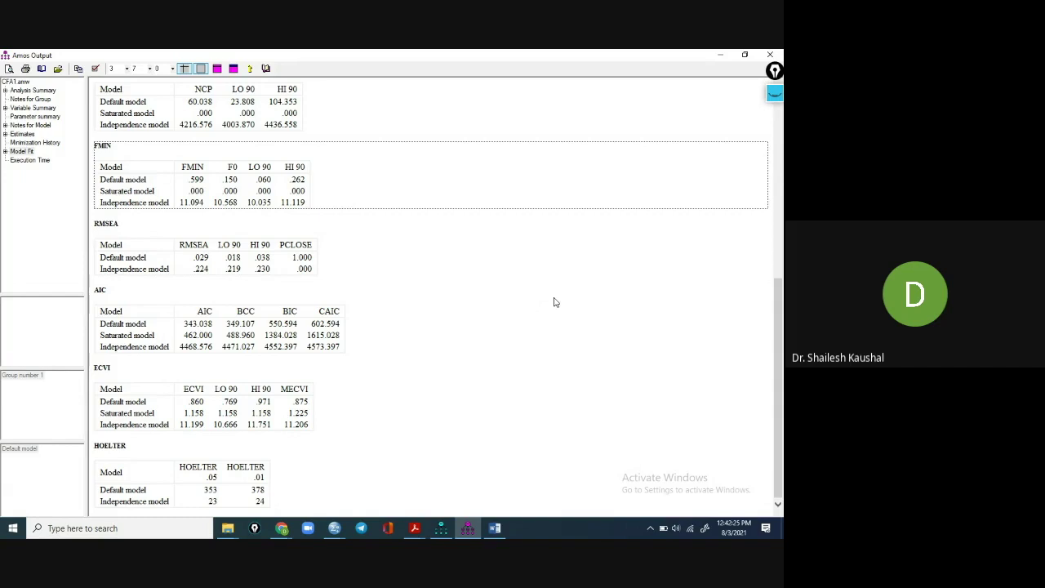
Step: Switch to the Concpt of CFA & SEM PDF and select Stages 1 to 4 in the list of structural equation modeling steps
click(413, 529)
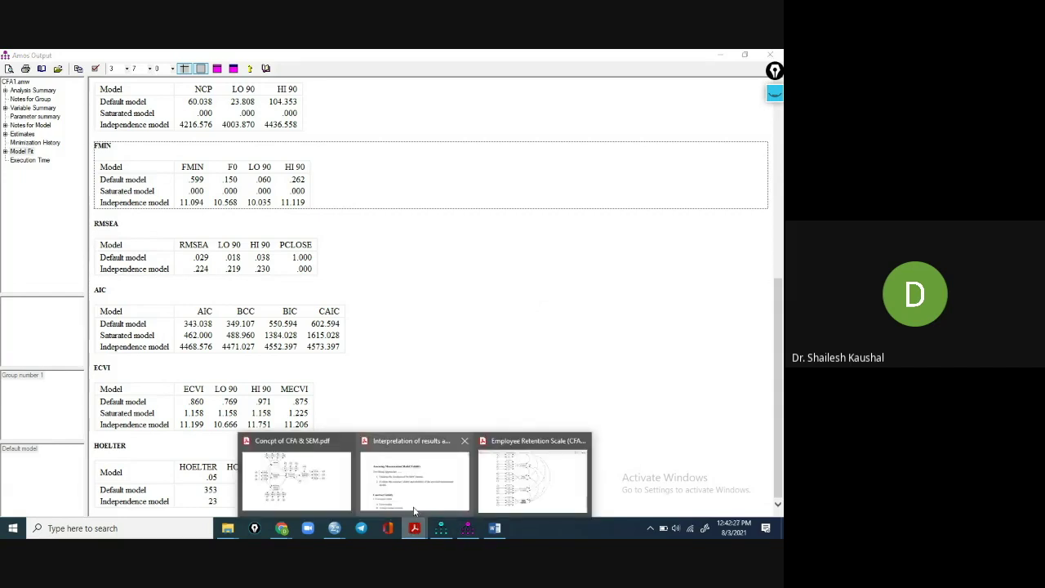
click(403, 496)
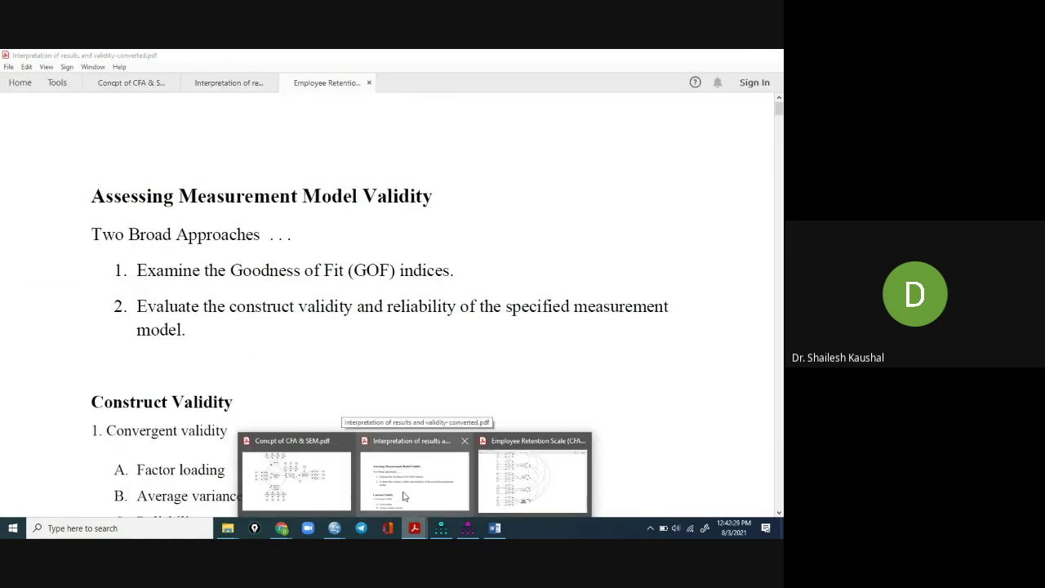
click(318, 500)
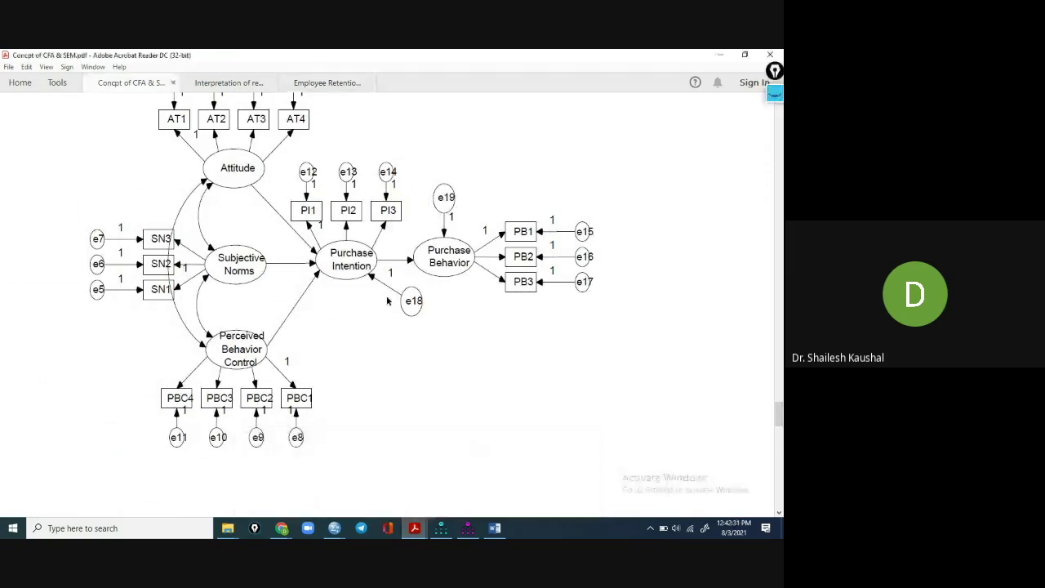
scroll(387, 300, up, 15)
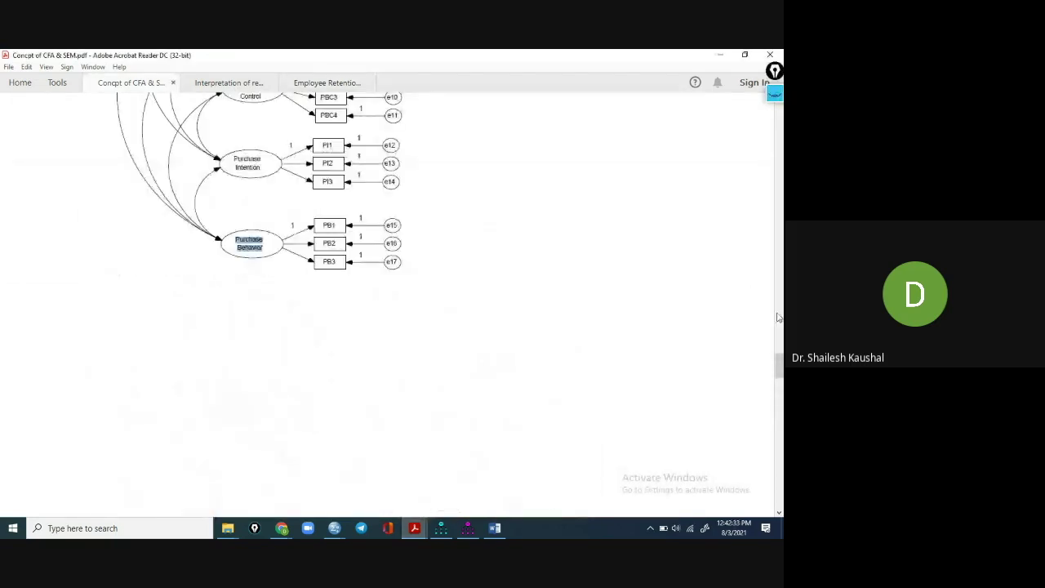
drag(778, 363, 778, 122)
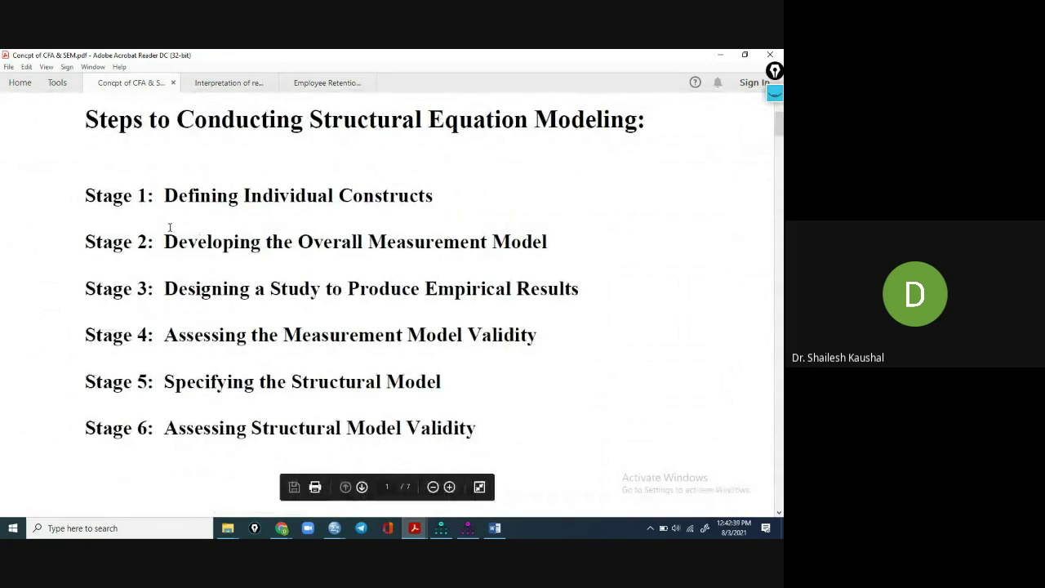
mouse_move(82, 201)
mouse_down()
mouse_move(422, 291)
mouse_move(524, 342)
mouse_move(544, 341)
mouse_up()
scroll(301, 311, down, 1)
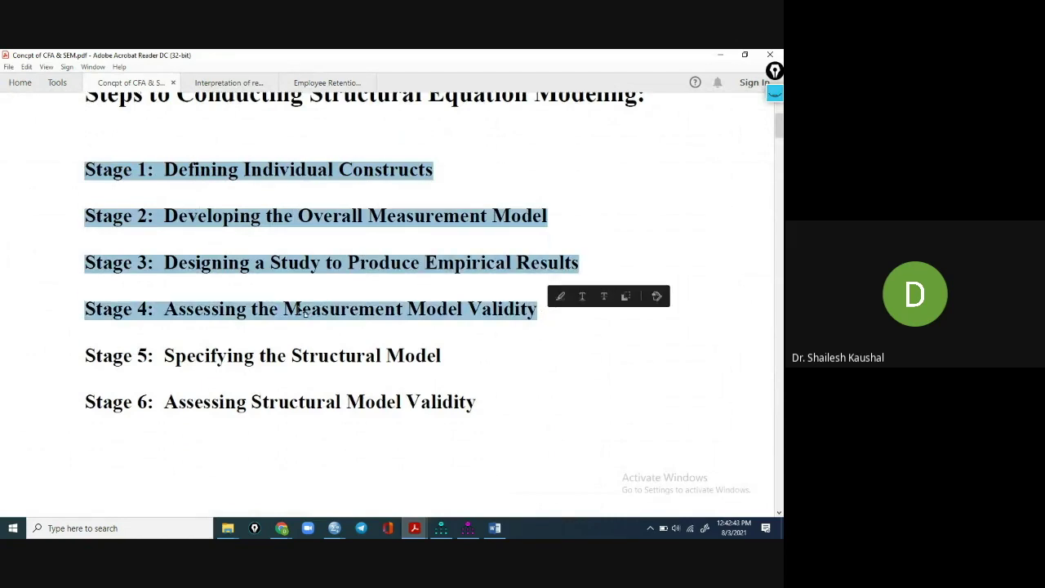
scroll(327, 303, down, 1)
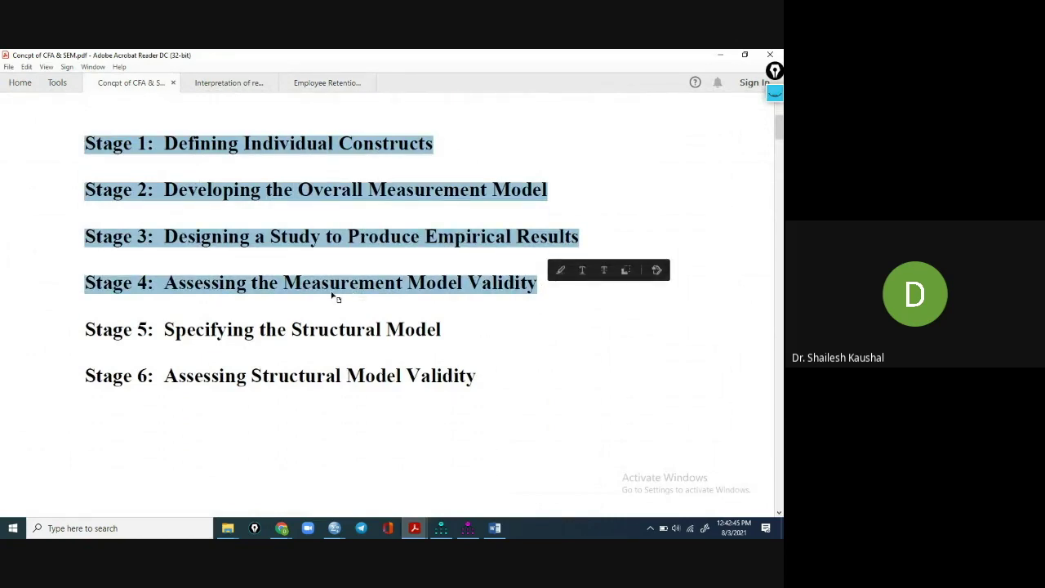
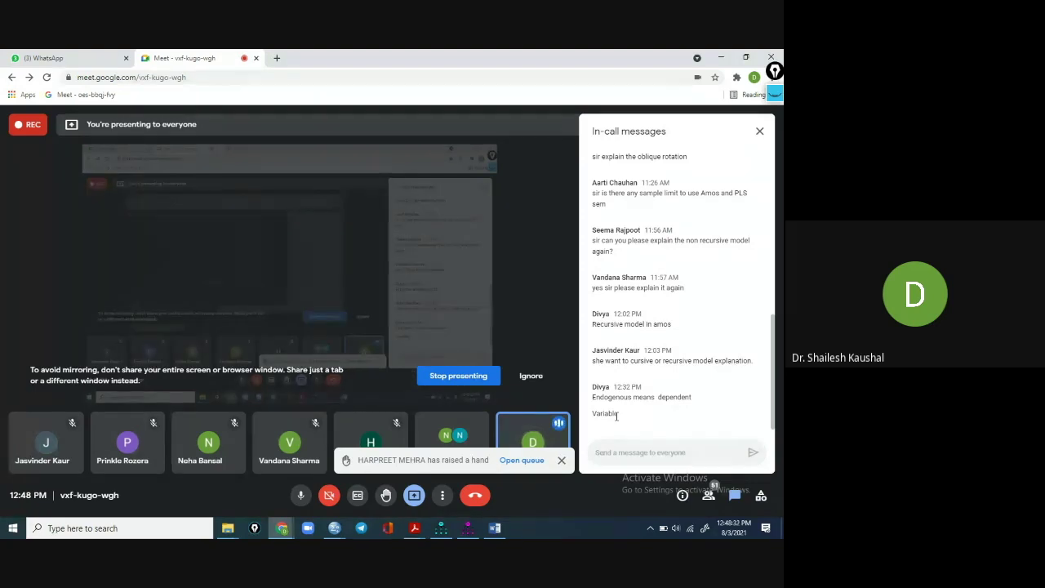
Step: Dismiss the raised-hand notice in the call and examine the Job Satisfaction and Organizational Commitment correlation in the Amos output's estimates
click(562, 461)
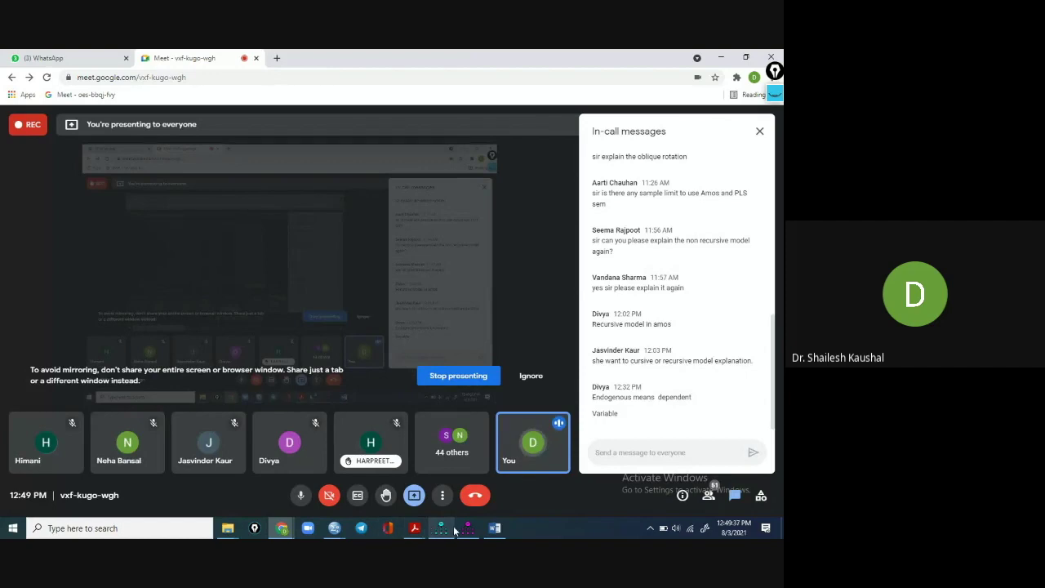
mouse_move(443, 532)
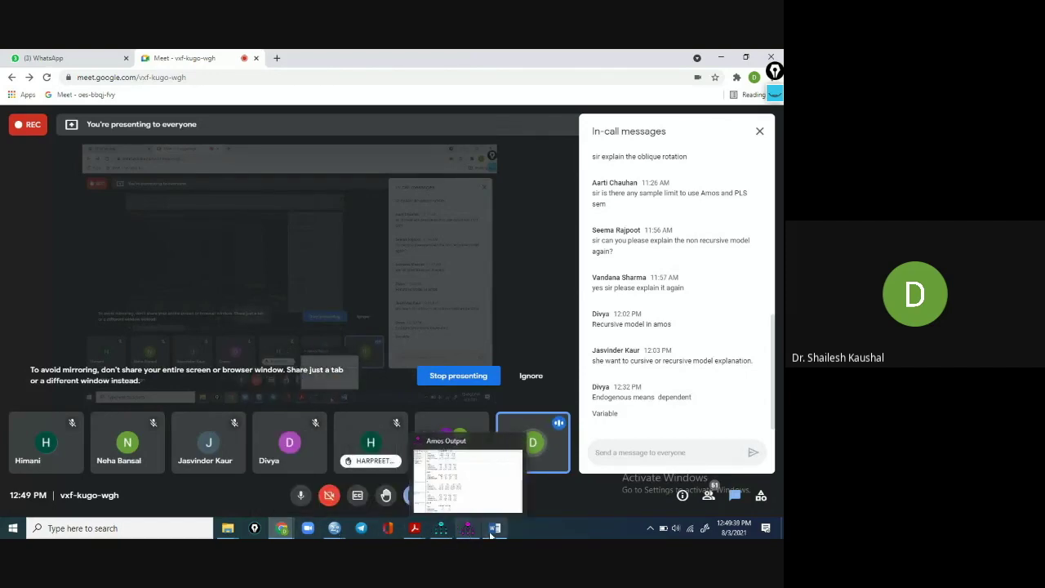
click(470, 530)
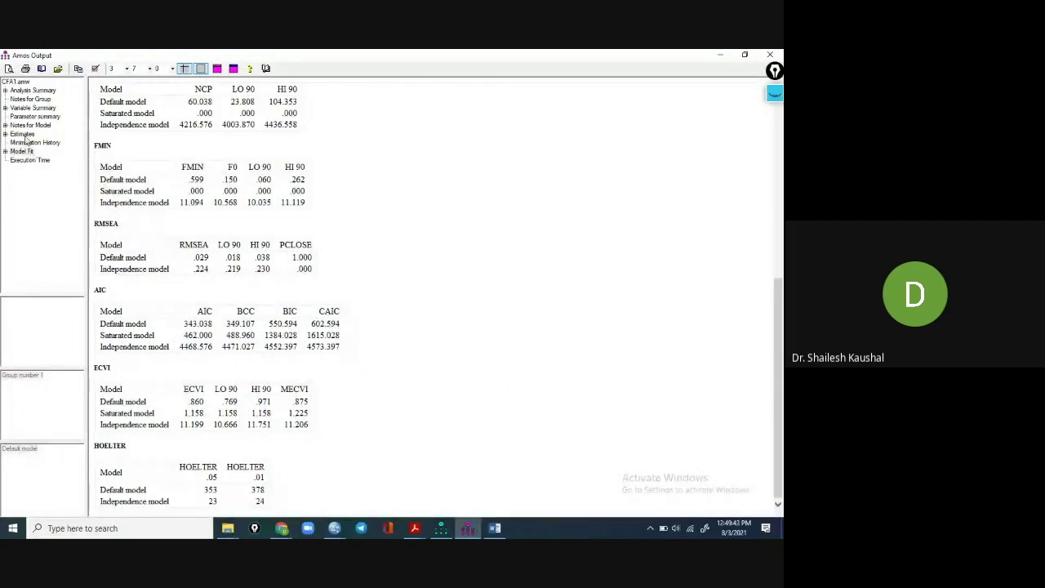
click(24, 136)
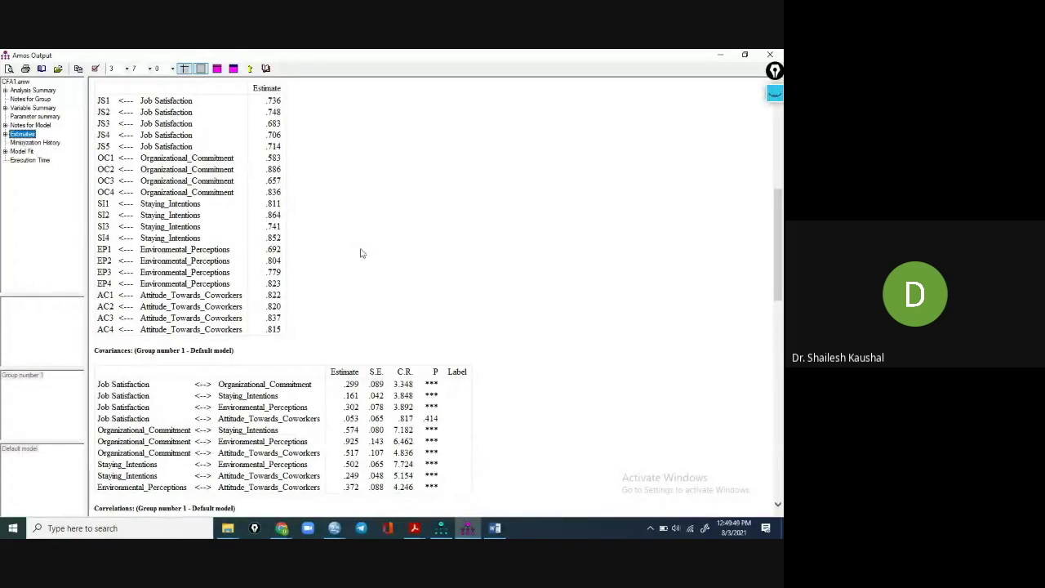
scroll(364, 255, down, 4)
scroll(359, 256, down, 4)
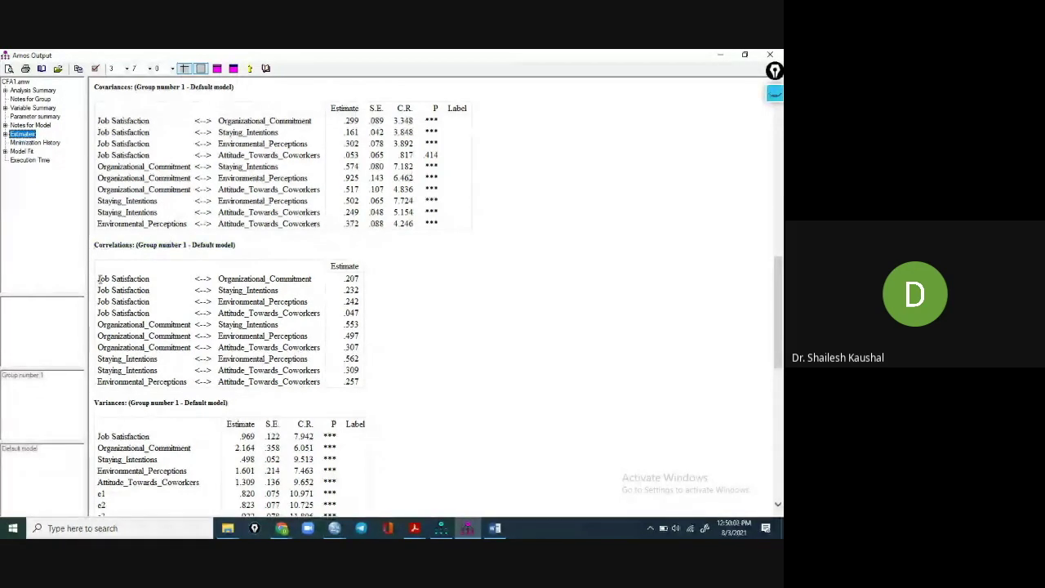
drag(92, 283, 204, 278)
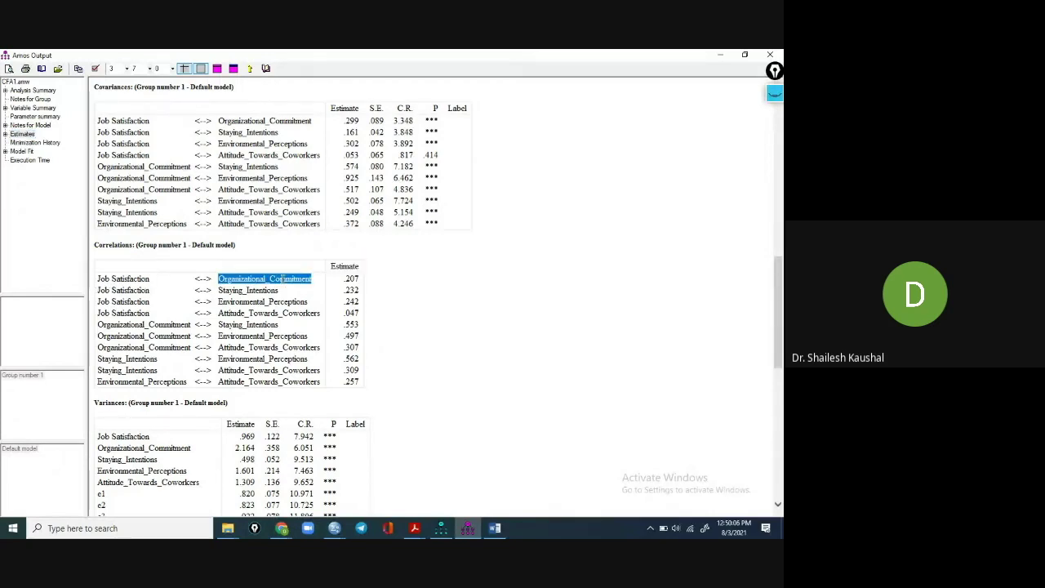
click(308, 283)
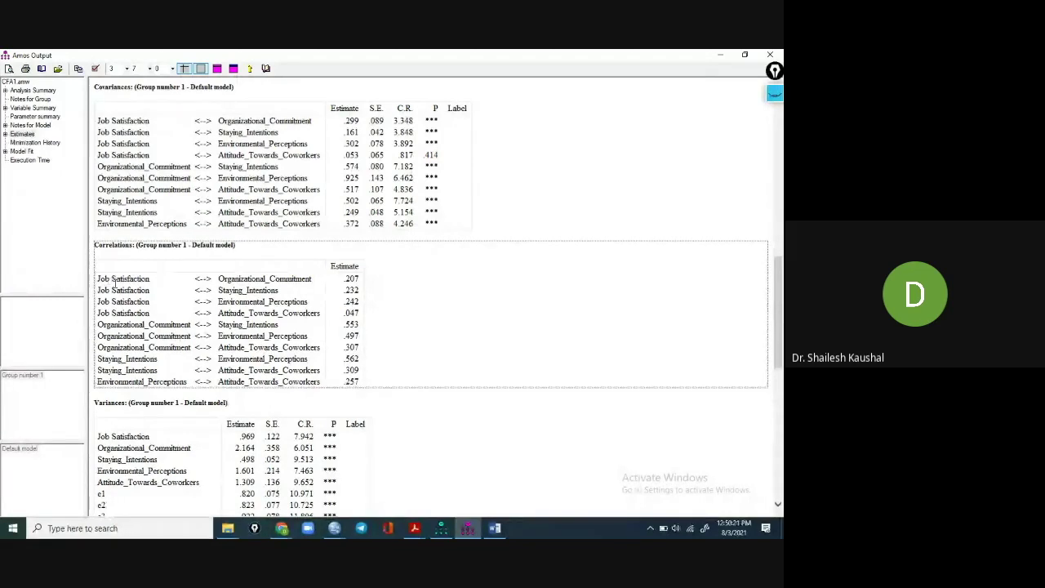
Step: Open the Calculator, shrink its window and place it beside the Correlations table without covering the estimates
click(13, 532)
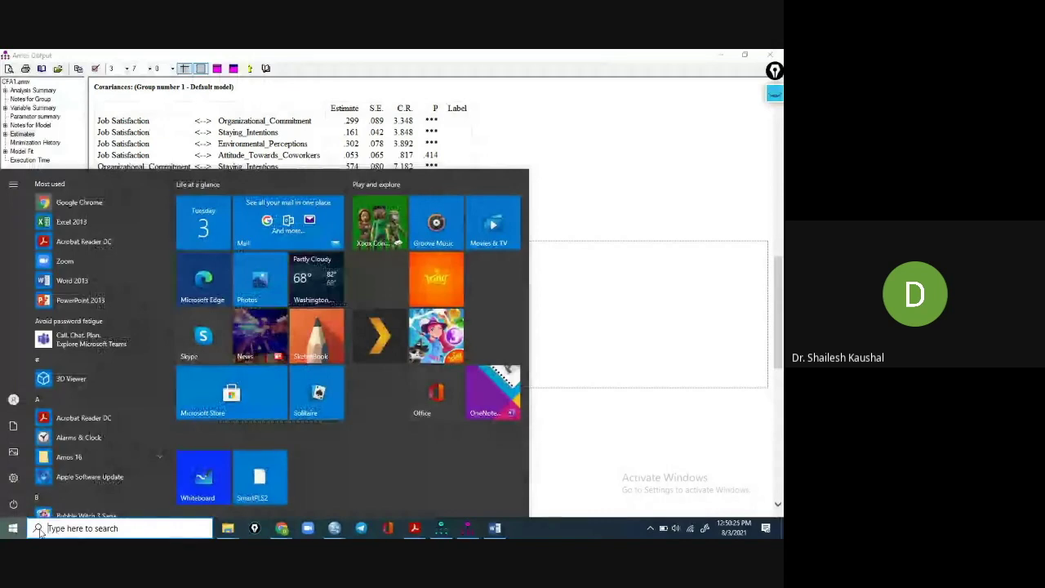
click(51, 523)
text(cal)
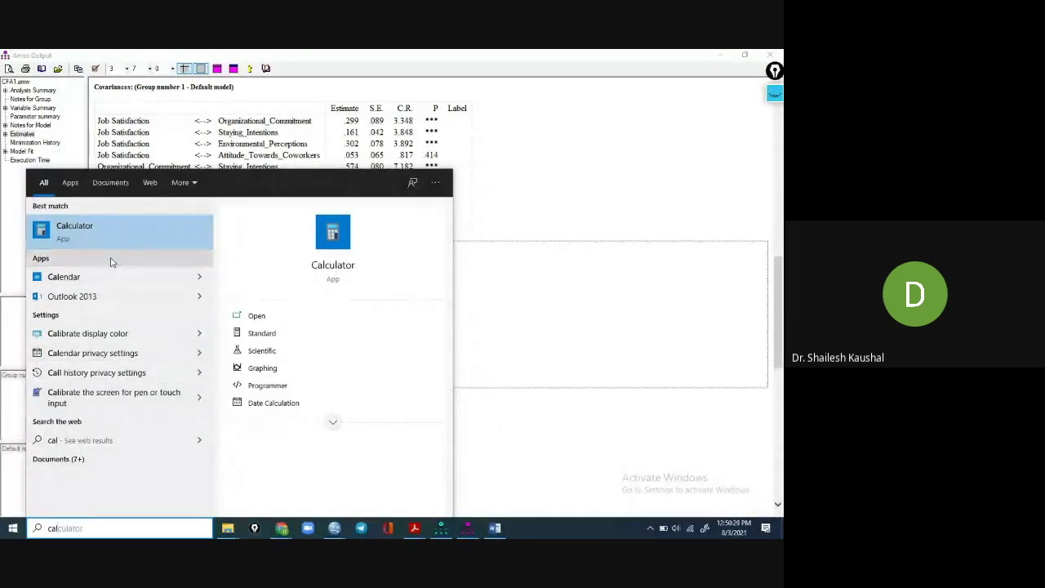
click(121, 235)
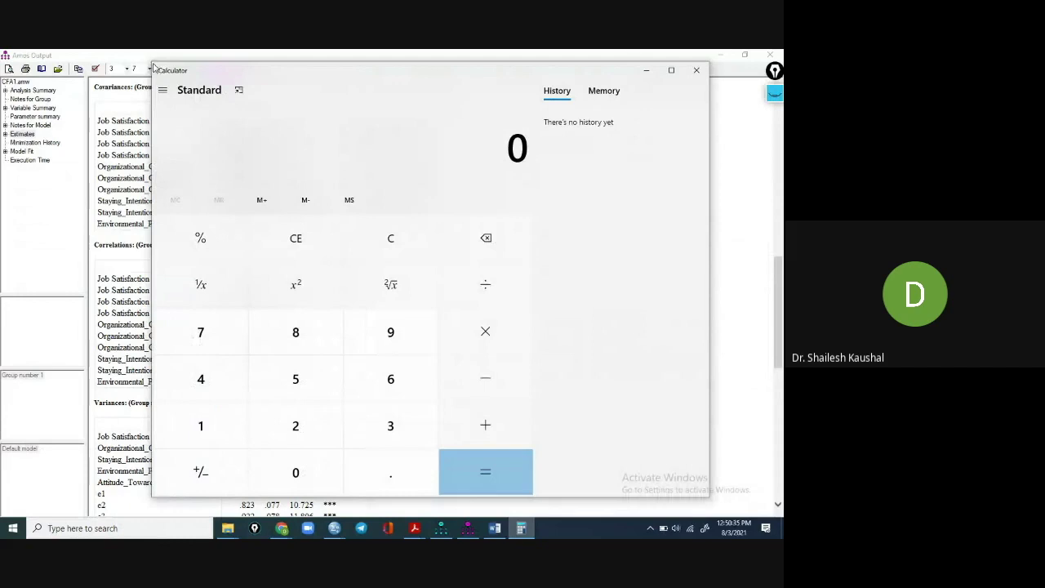
drag(154, 65, 460, 249)
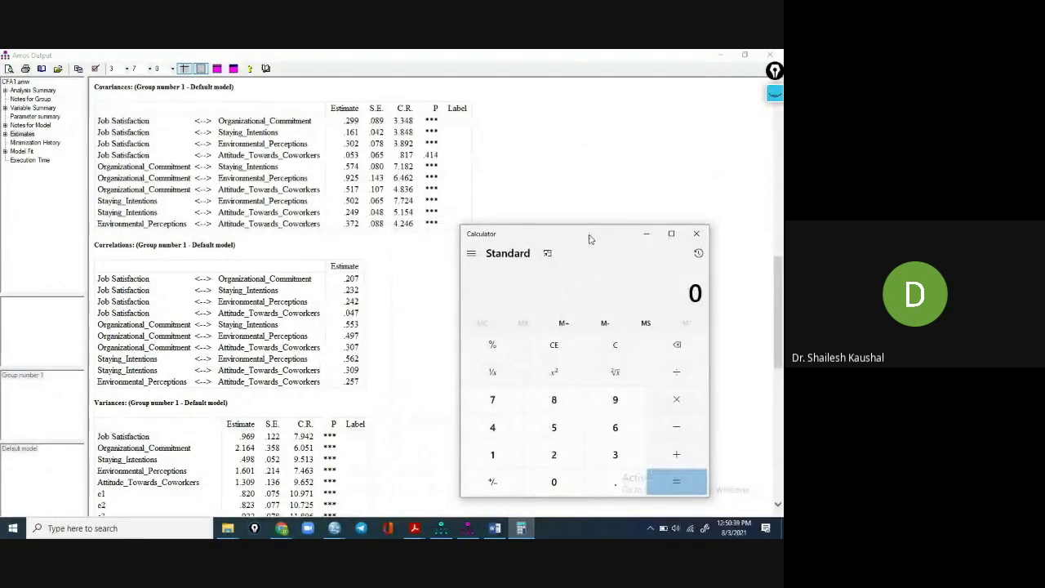
drag(588, 234, 579, 125)
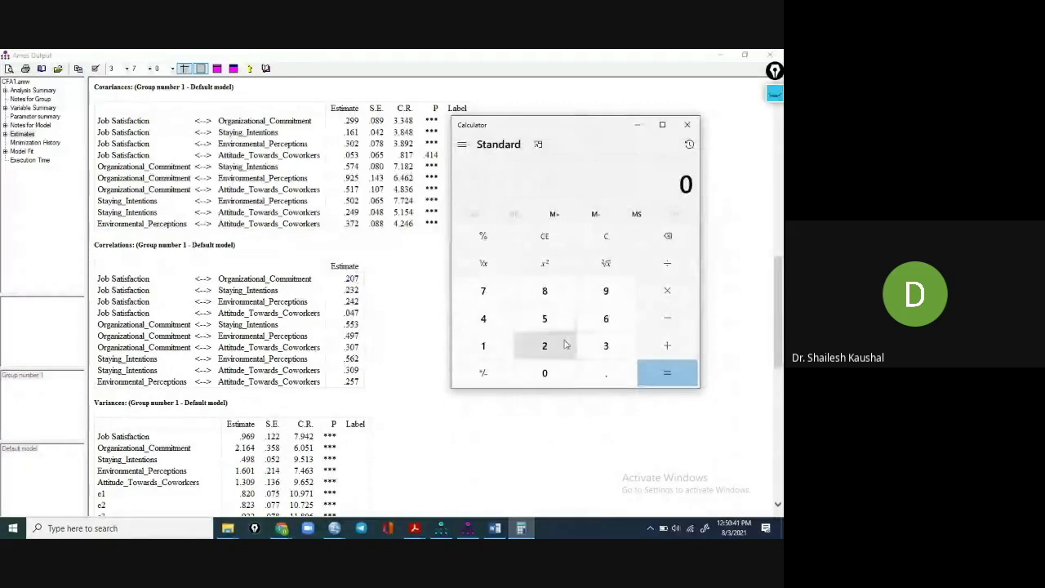
Step: Square the Job Satisfaction and Organizational Commitment correlation of 0.207 and highlight the result's leading decimals
click(603, 375)
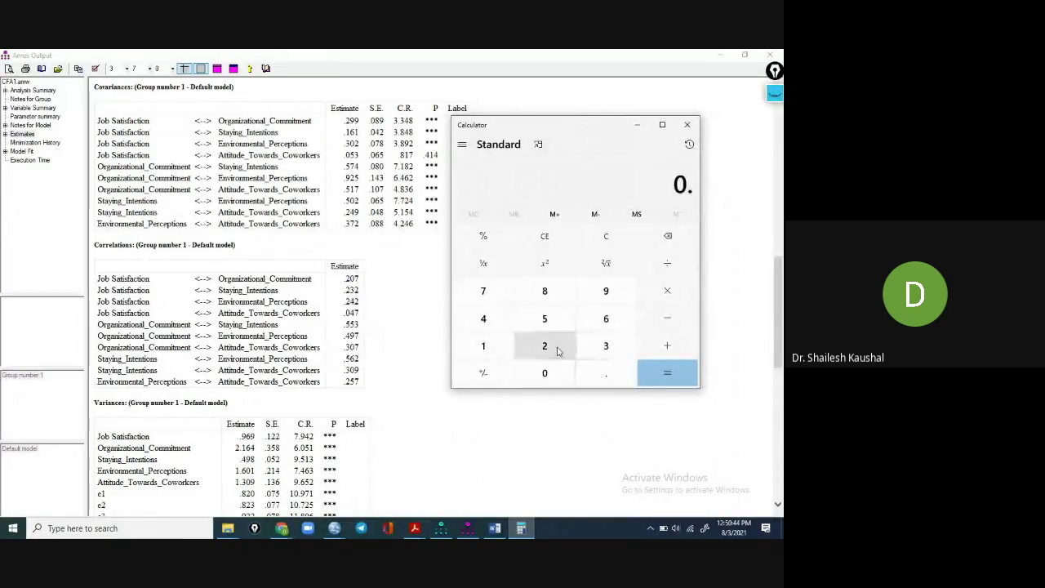
click(549, 349)
click(548, 373)
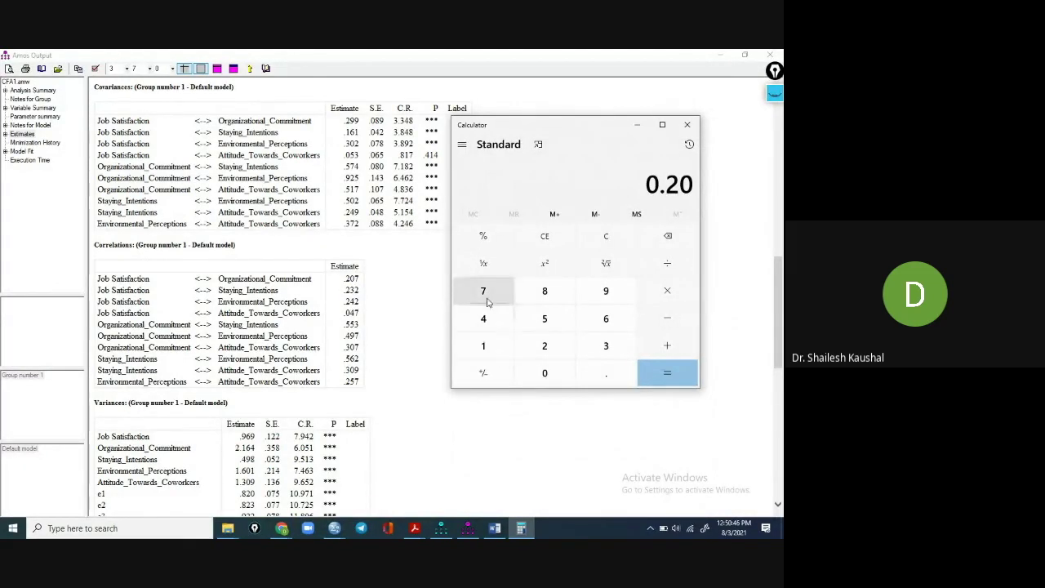
click(483, 296)
click(544, 263)
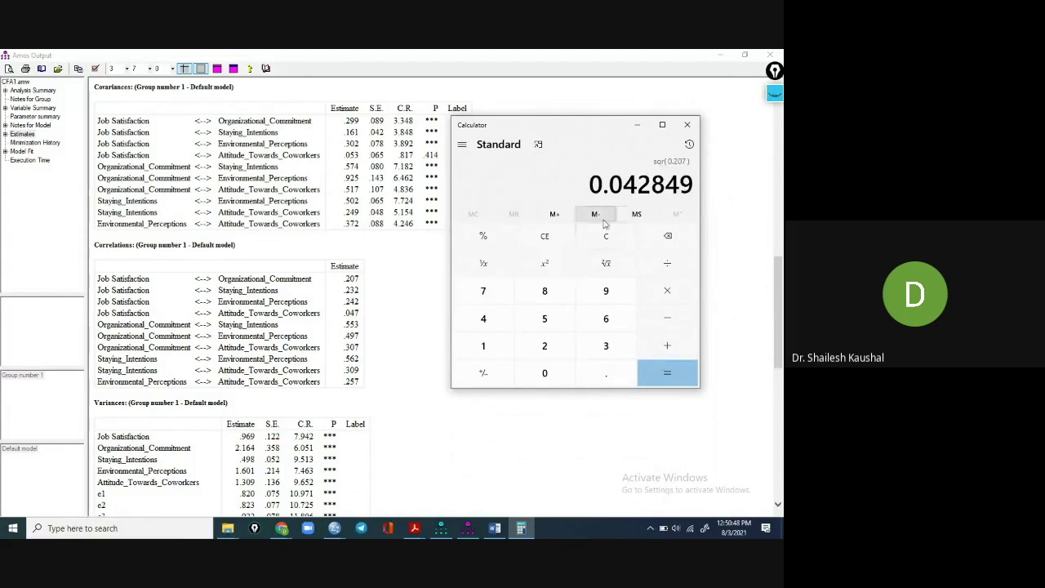
drag(600, 184, 648, 189)
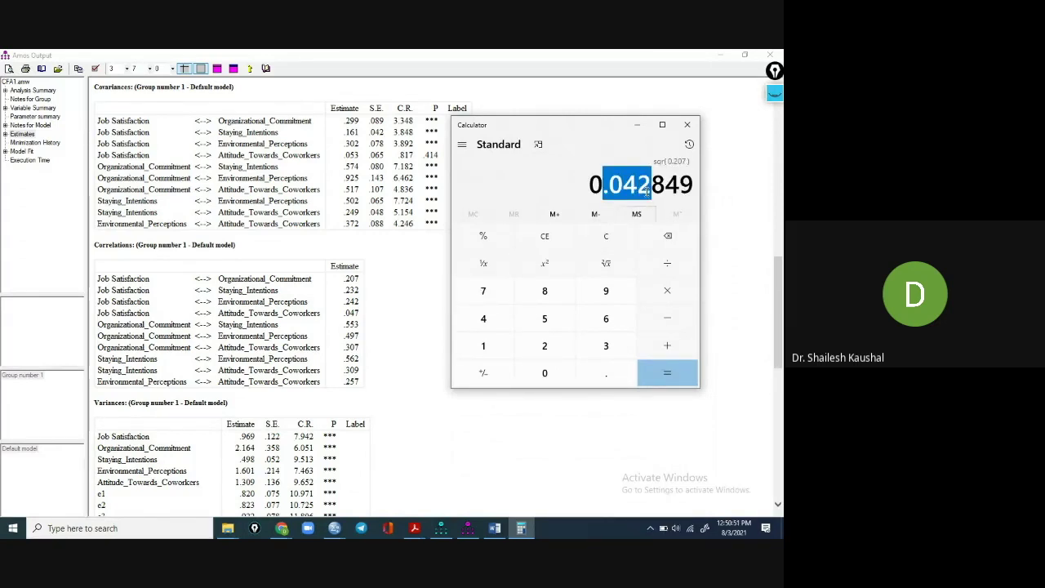
Step: Switch to the Validity document in Word and highlight the SIC value for Organizational commitment under Job satisfaction
click(495, 529)
drag(277, 234, 237, 234)
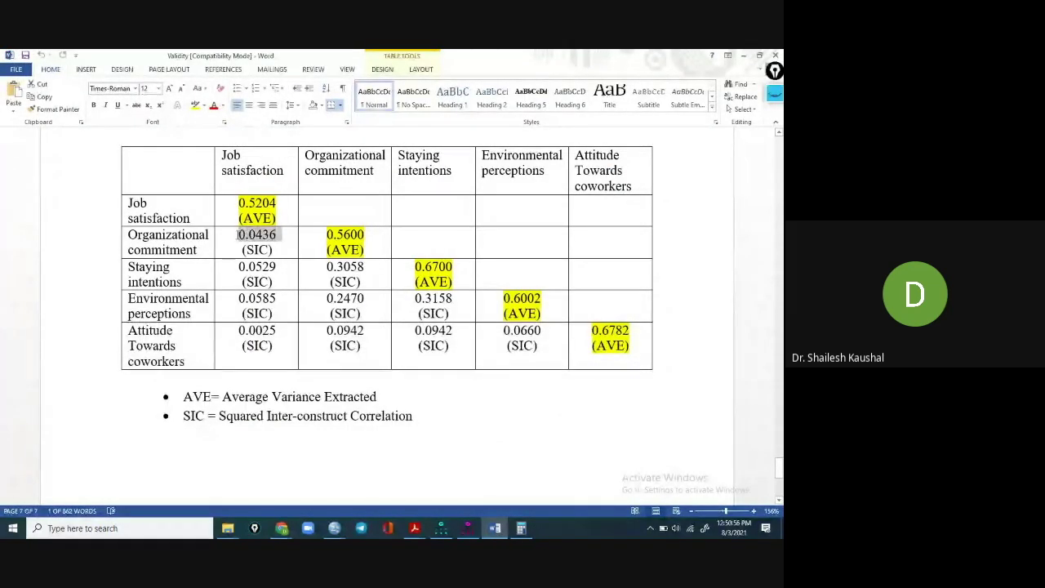
click(278, 236)
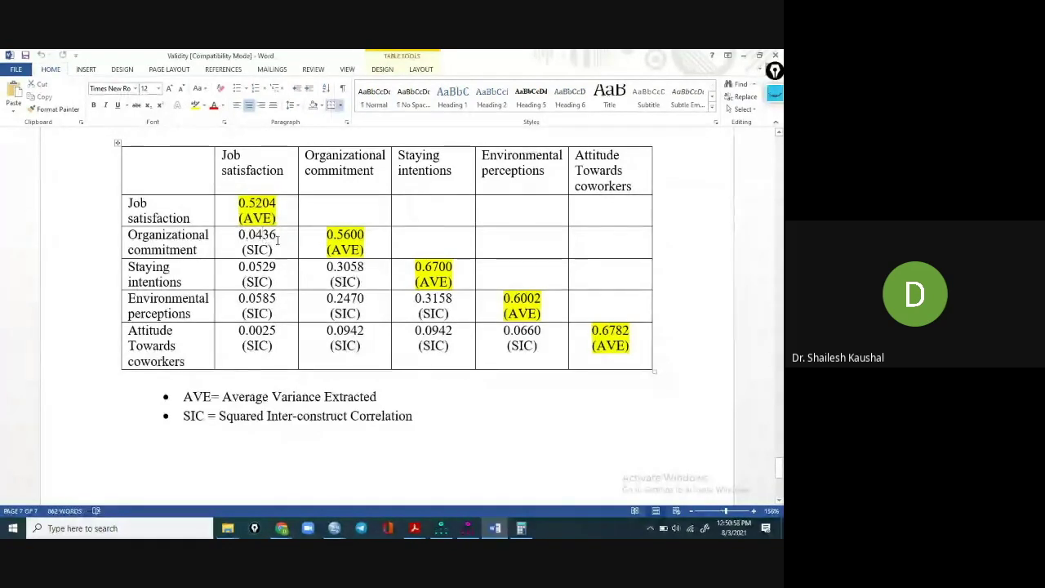
Step: Highlight the Staying intentions and Job satisfaction labels, then locate that pair's correlation in the Amos Output
drag(181, 283, 131, 270)
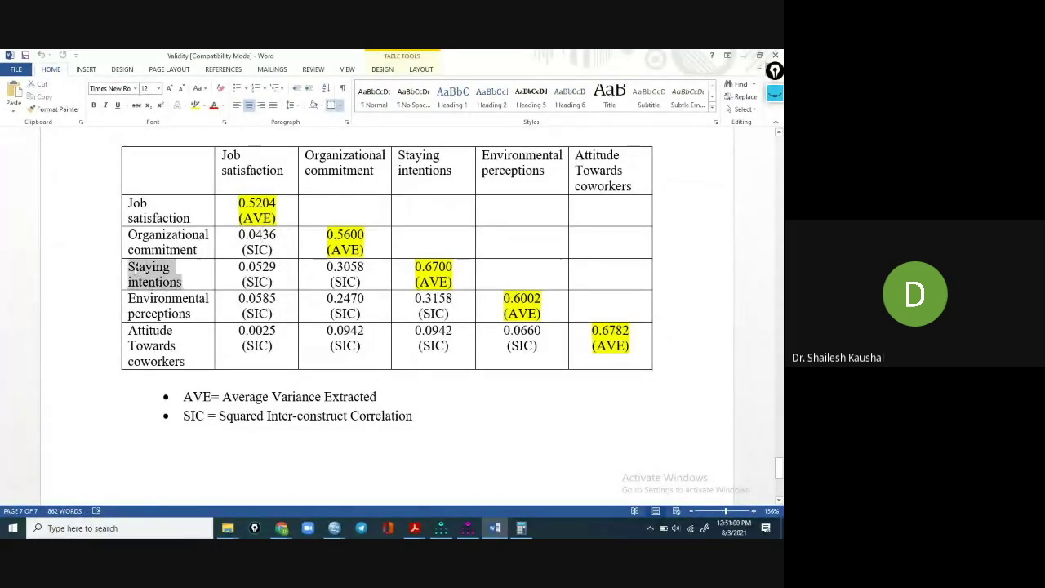
drag(283, 174, 220, 157)
mouse_move(496, 531)
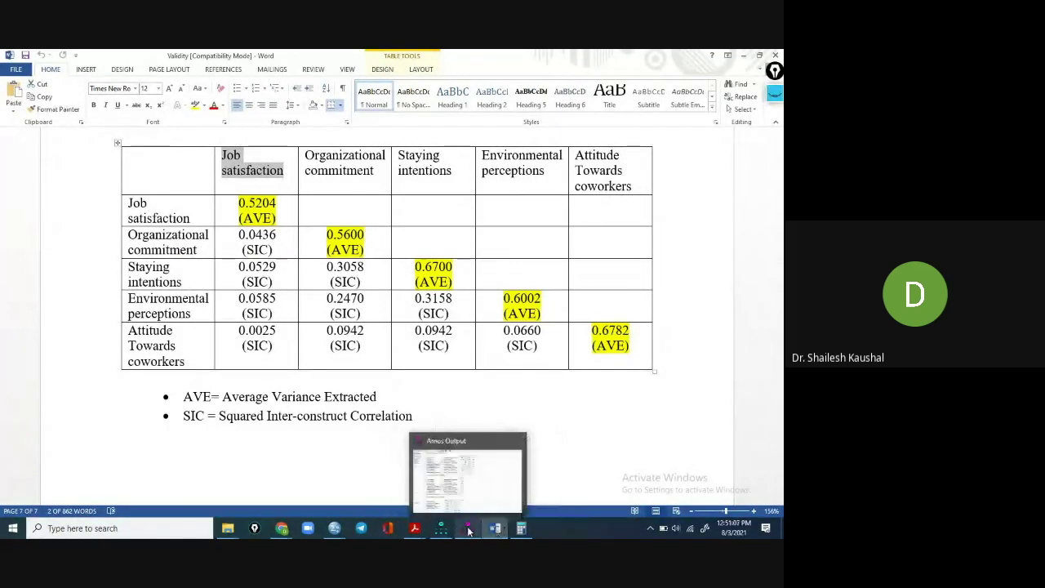
click(468, 531)
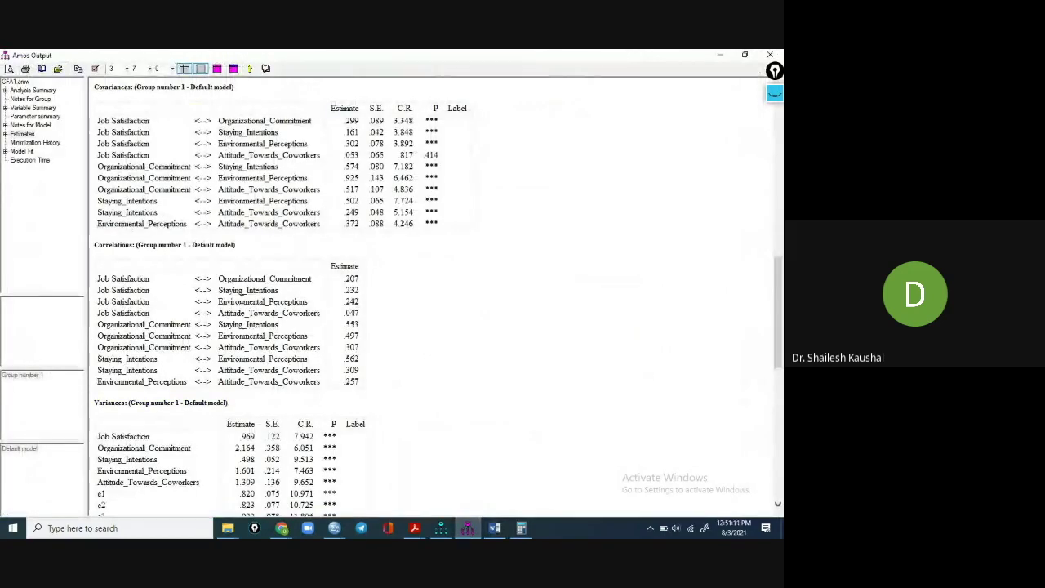
drag(278, 291, 99, 292)
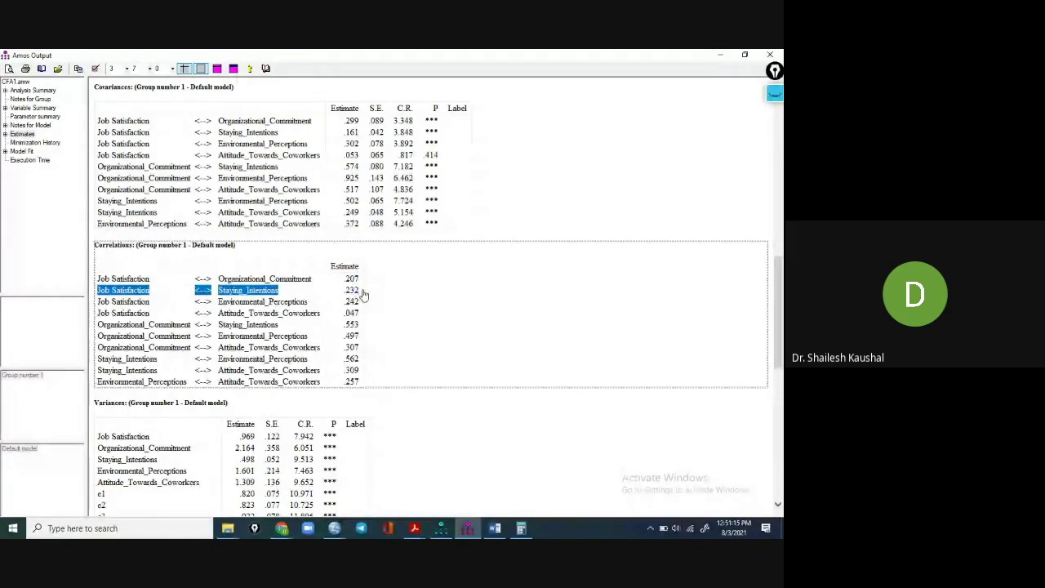
click(388, 298)
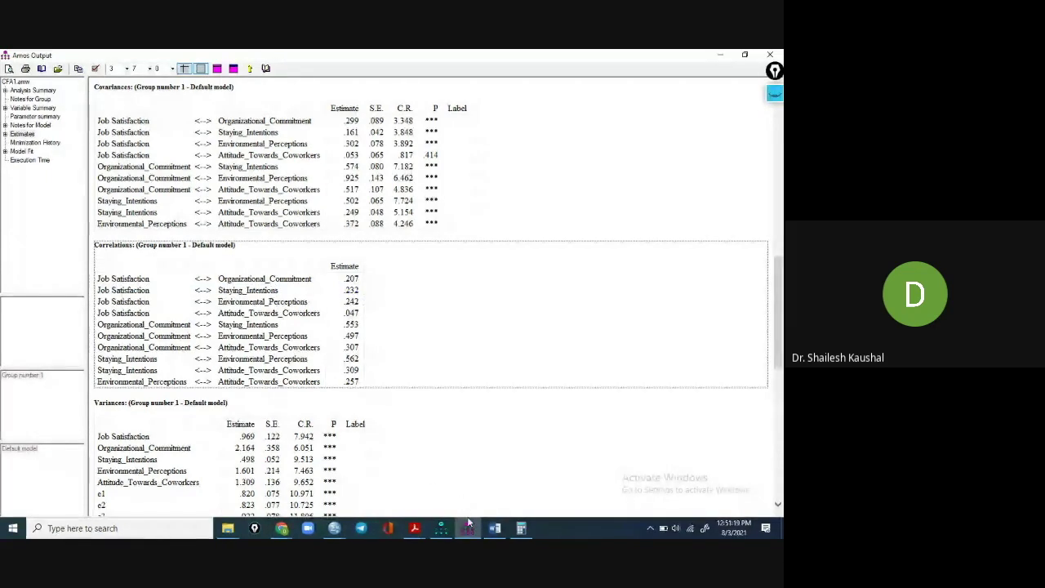
Step: Return to the Calculator, clear it, square the 0.232 correlation and highlight the result's leading decimals
click(520, 529)
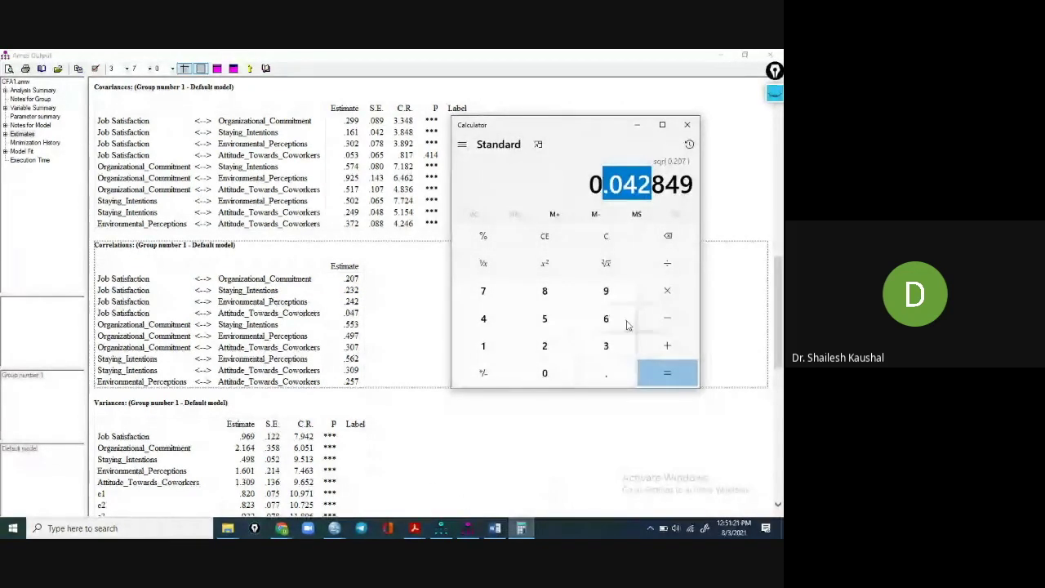
click(668, 235)
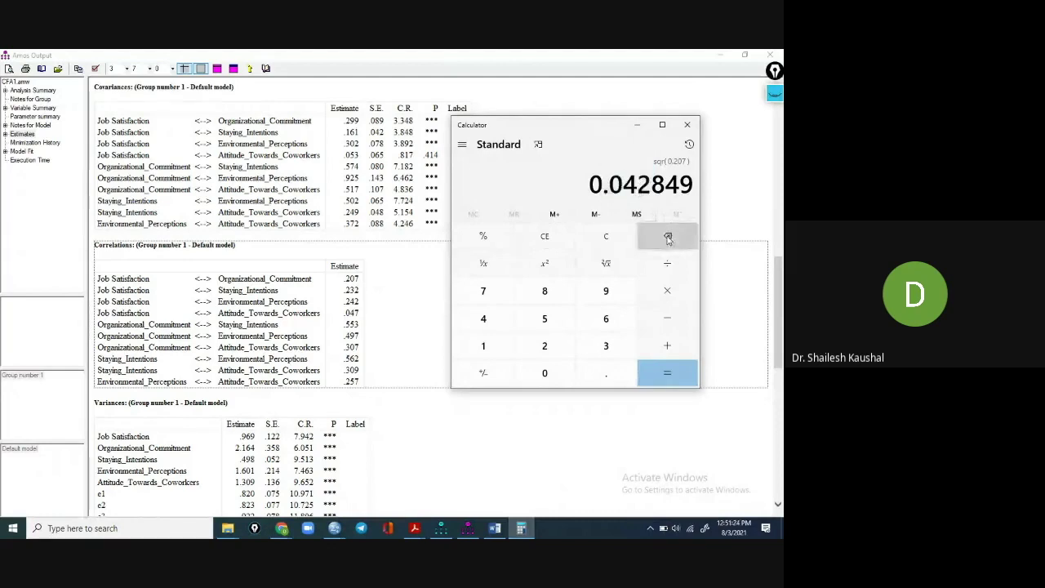
click(613, 235)
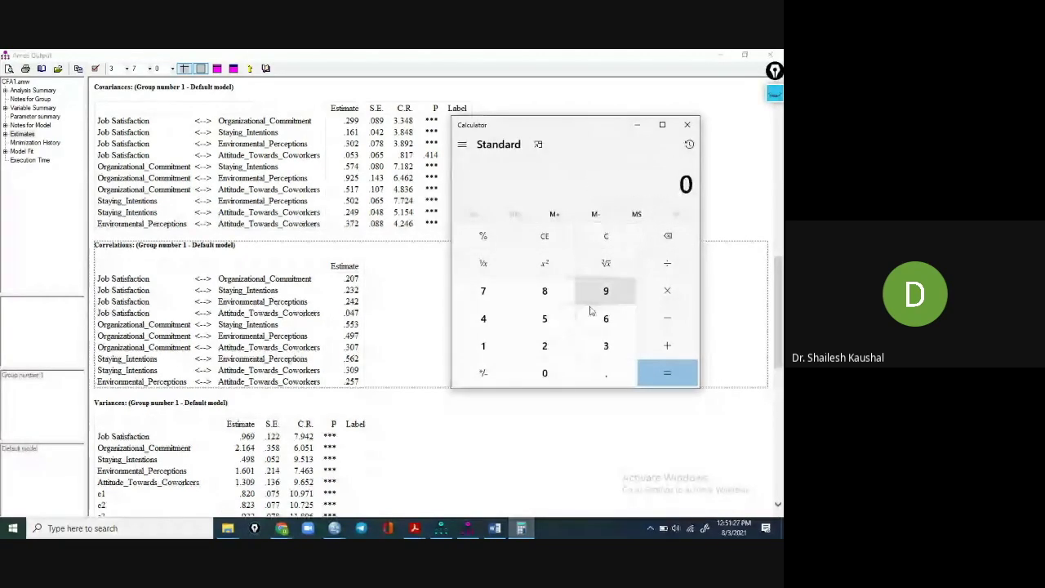
click(606, 373)
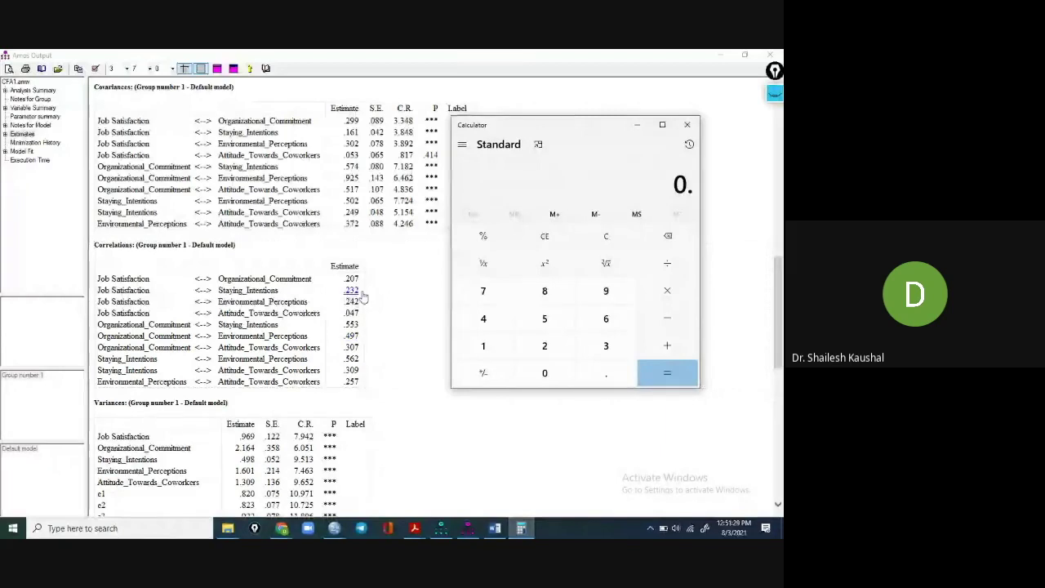
click(558, 347)
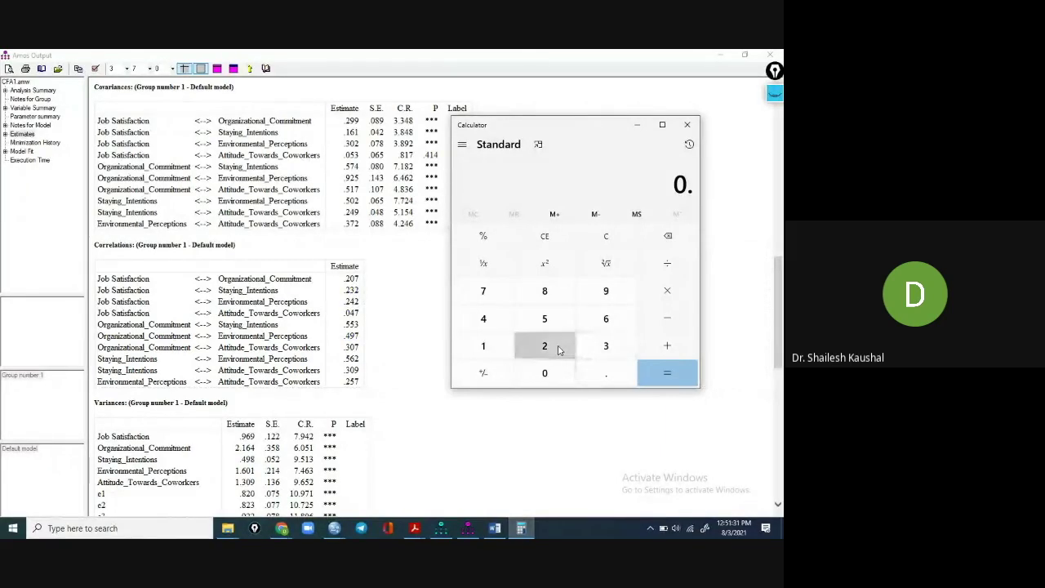
click(600, 347)
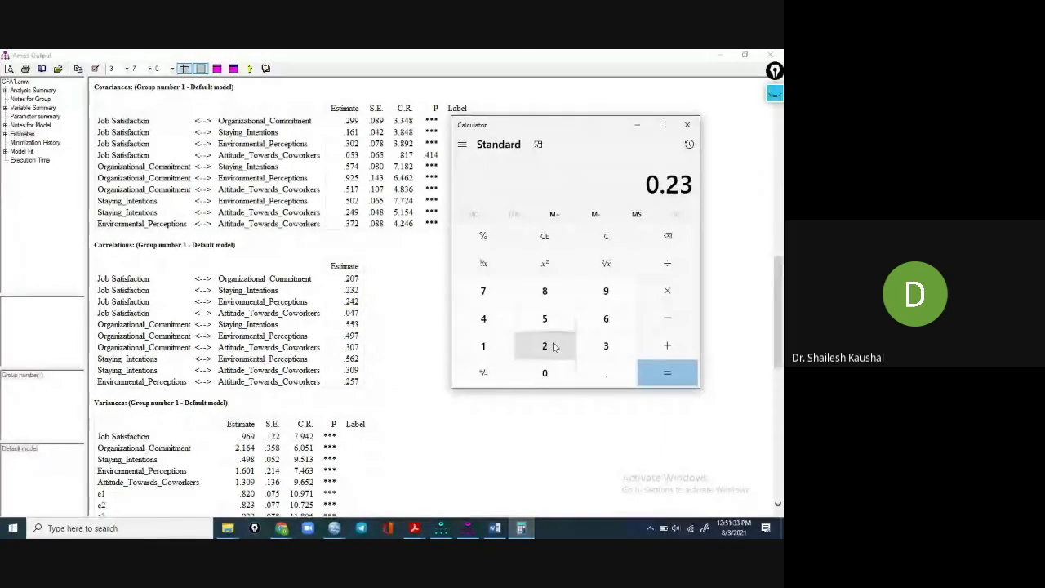
click(548, 266)
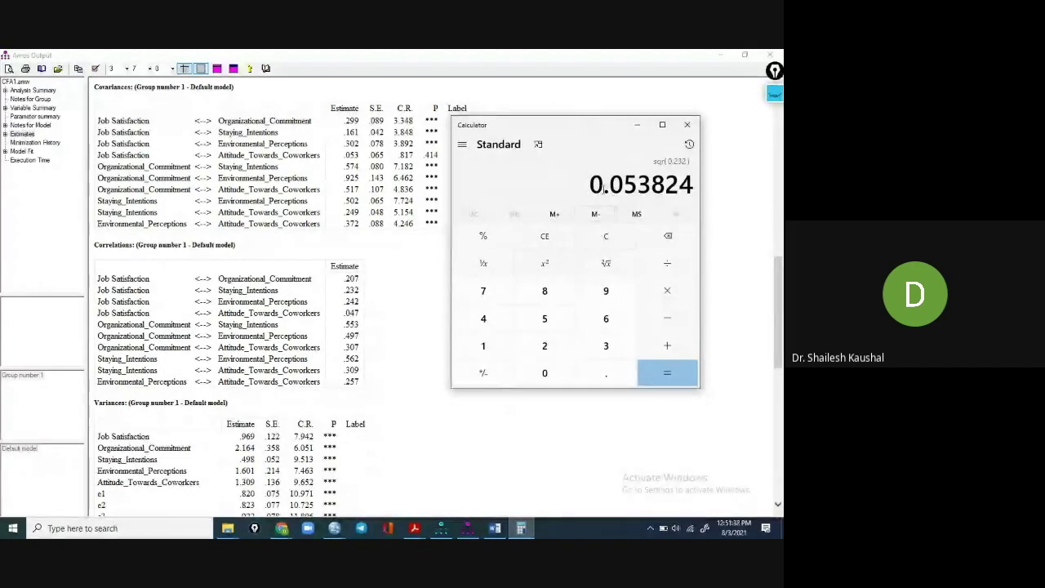
drag(604, 188, 634, 188)
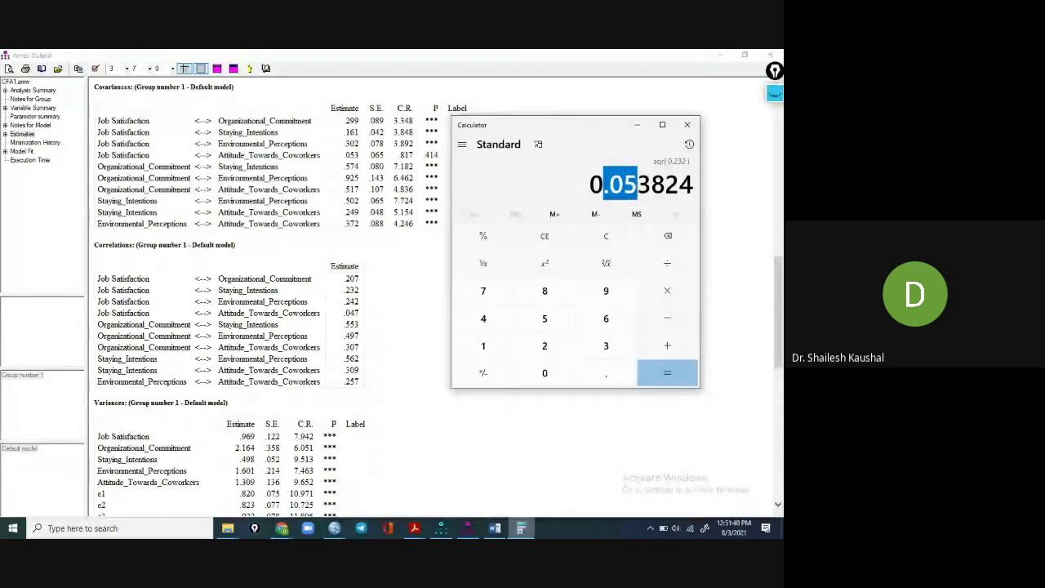
Step: Switch to the Validity document in Word and compare the SIC values for Staying intentions and Organizational commitment with the AVE
click(495, 528)
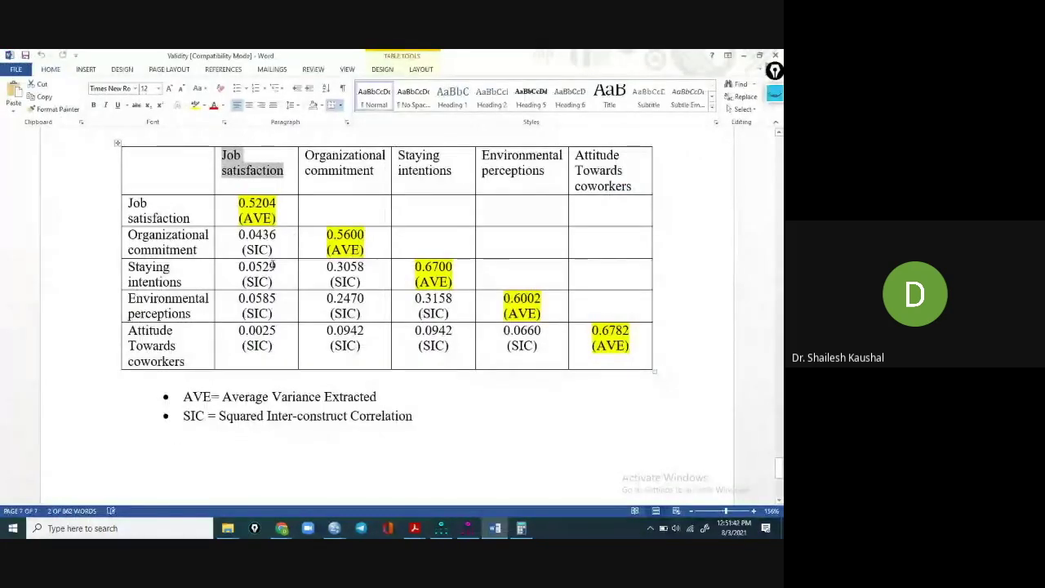
click(276, 266)
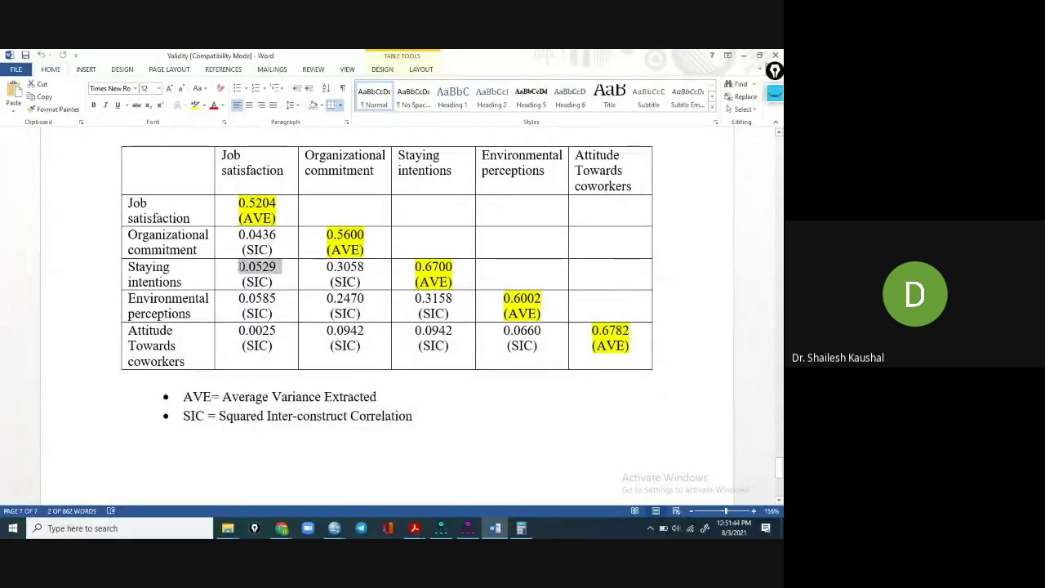
click(200, 312)
drag(240, 234, 348, 281)
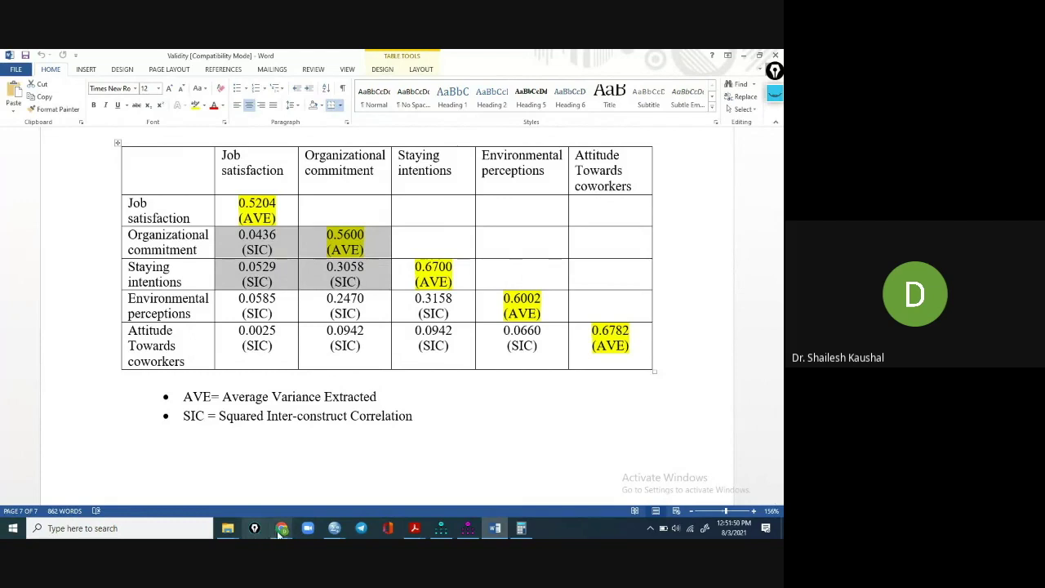
Step: Switch to the Google Meet call in Chrome to view the participants and in-call messages
click(281, 529)
click(209, 488)
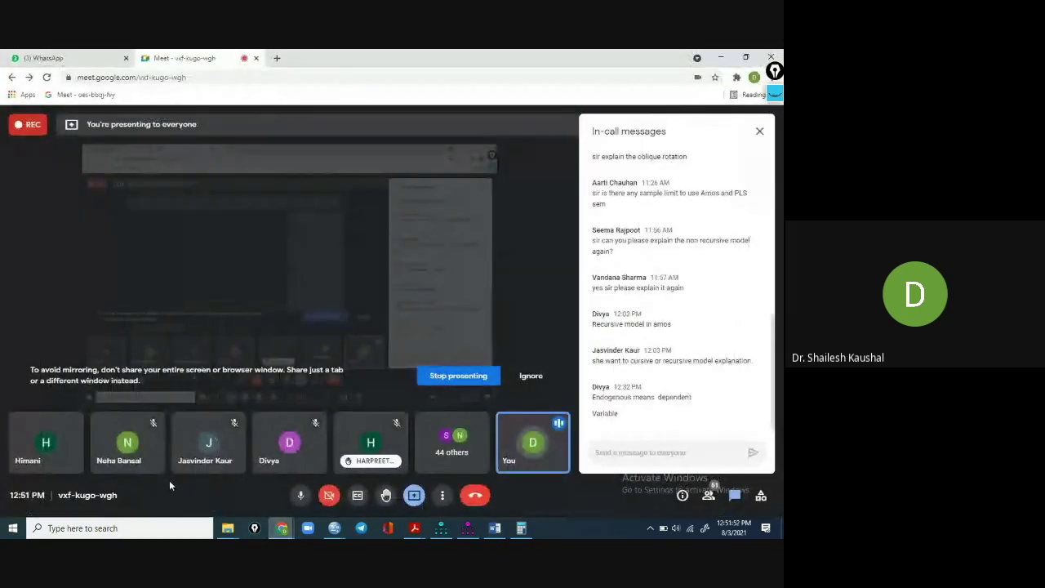